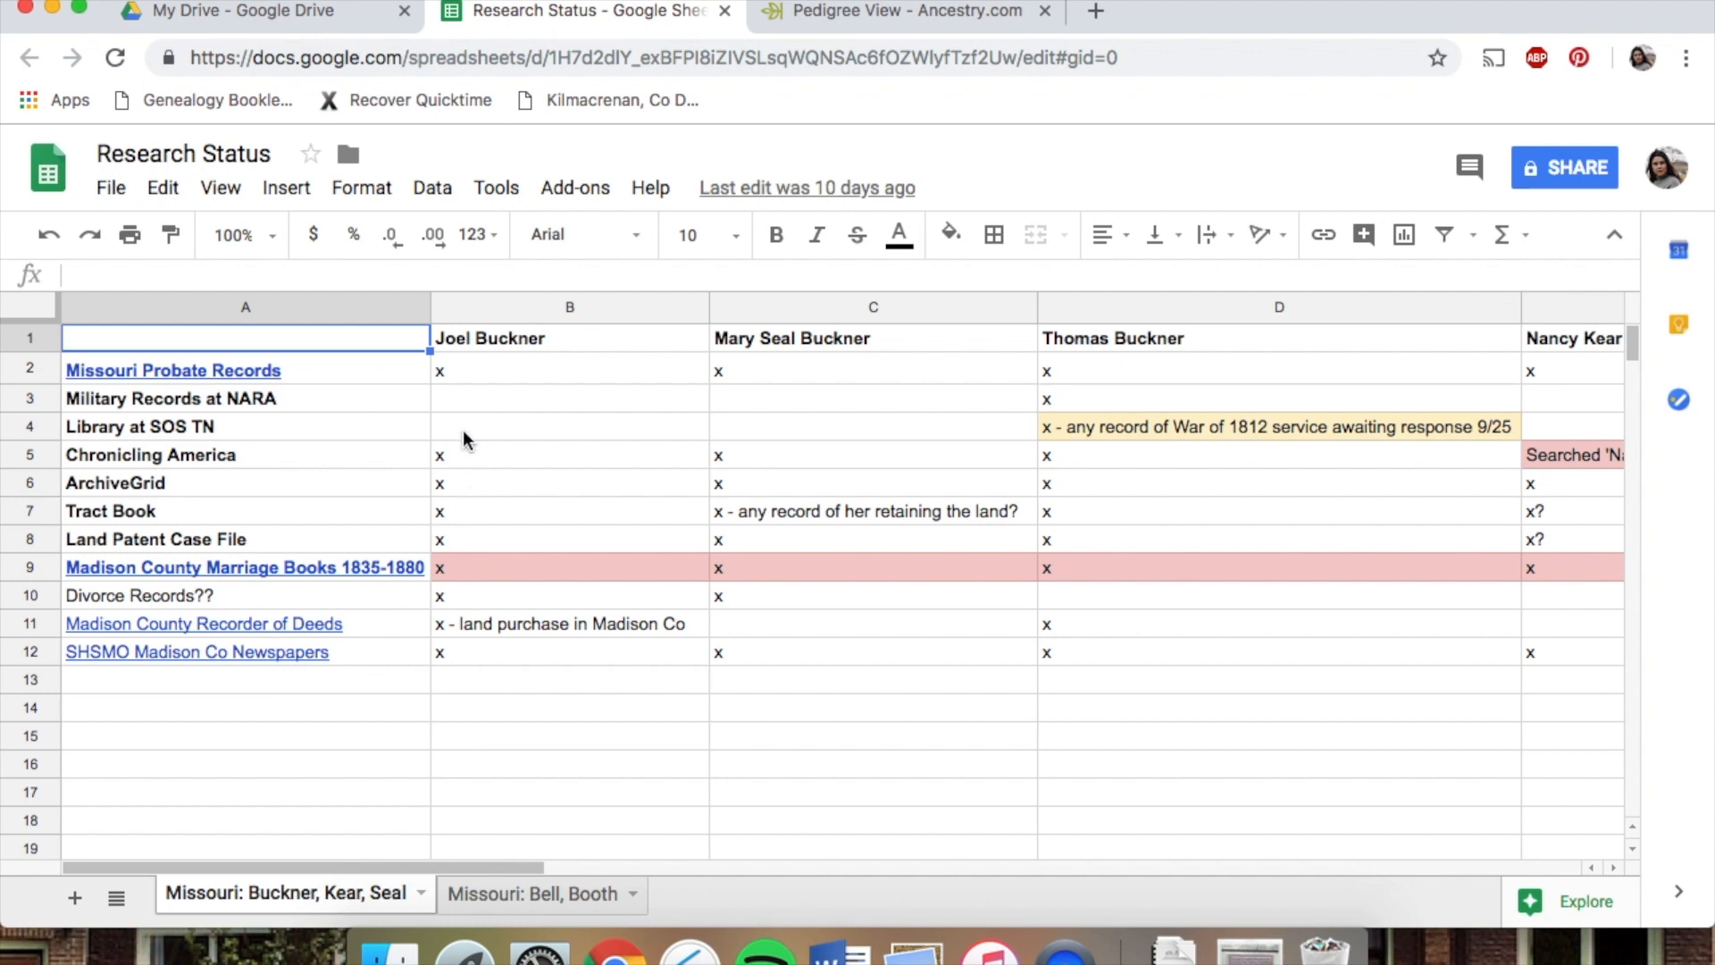
Review the research status entries for Missouri Probate Records, Military Records at NARA and Madison County Recorder of Deeds across the Buckner columns
{"action": "mouse_move", "coordinate": [353, 366]}
{"action": "left_click", "coordinate": [508, 368]}
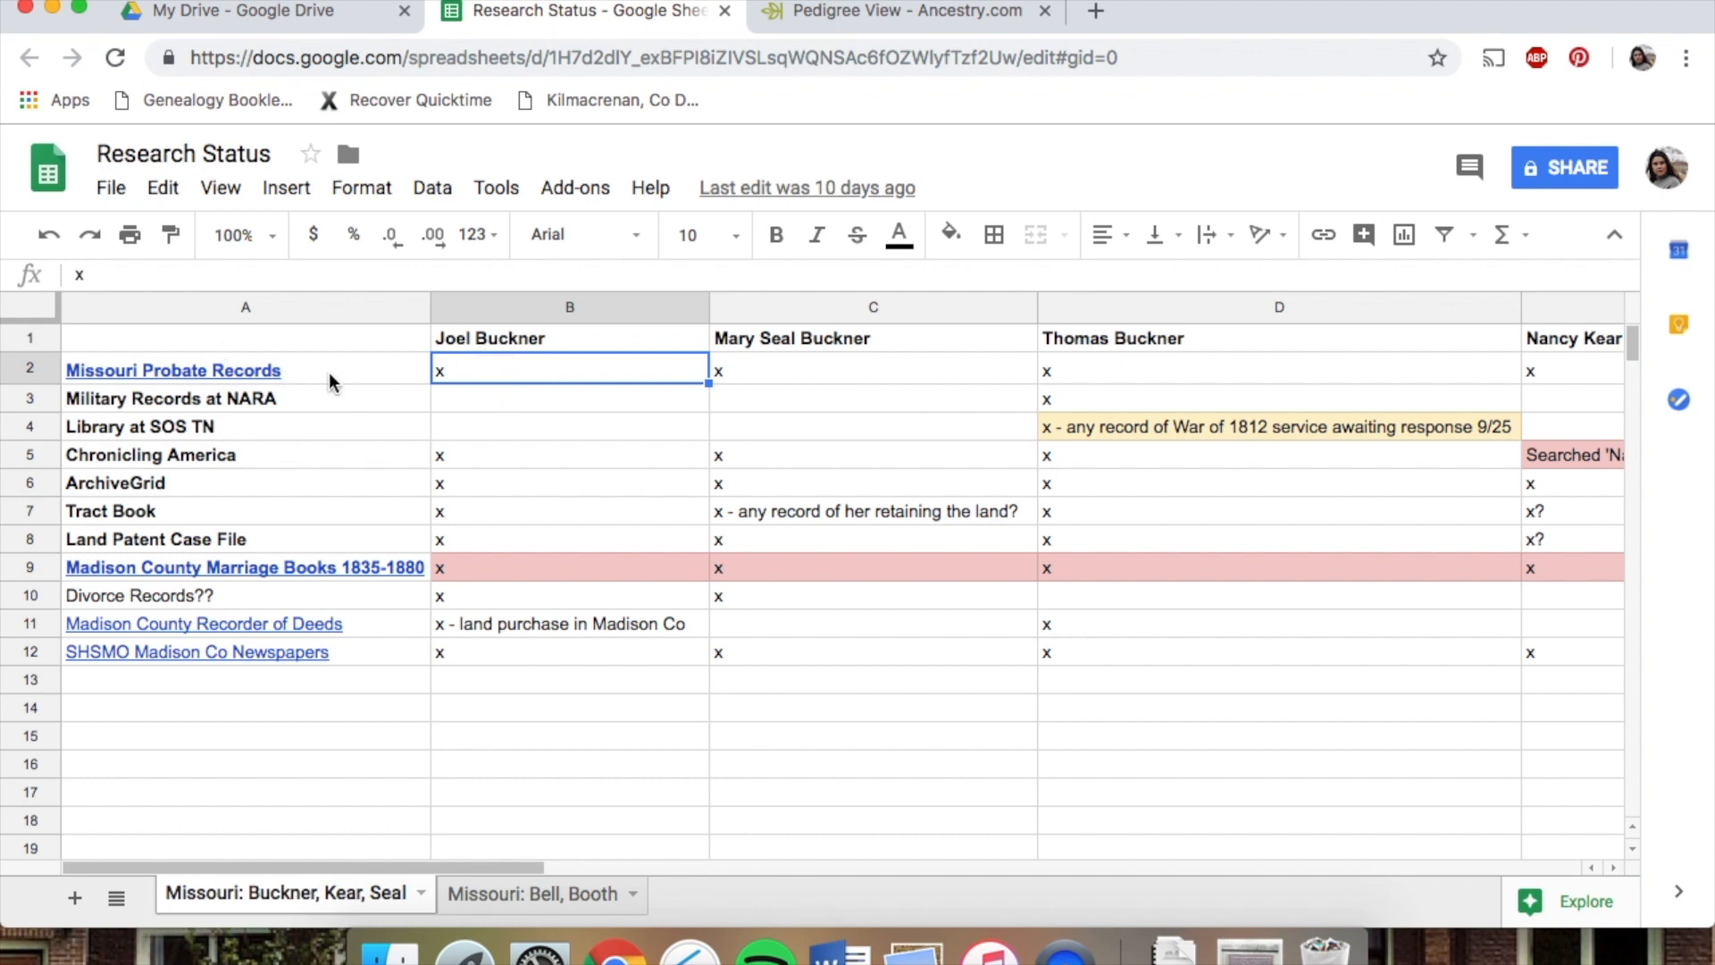
{"action": "left_click", "coordinate": [514, 396]}
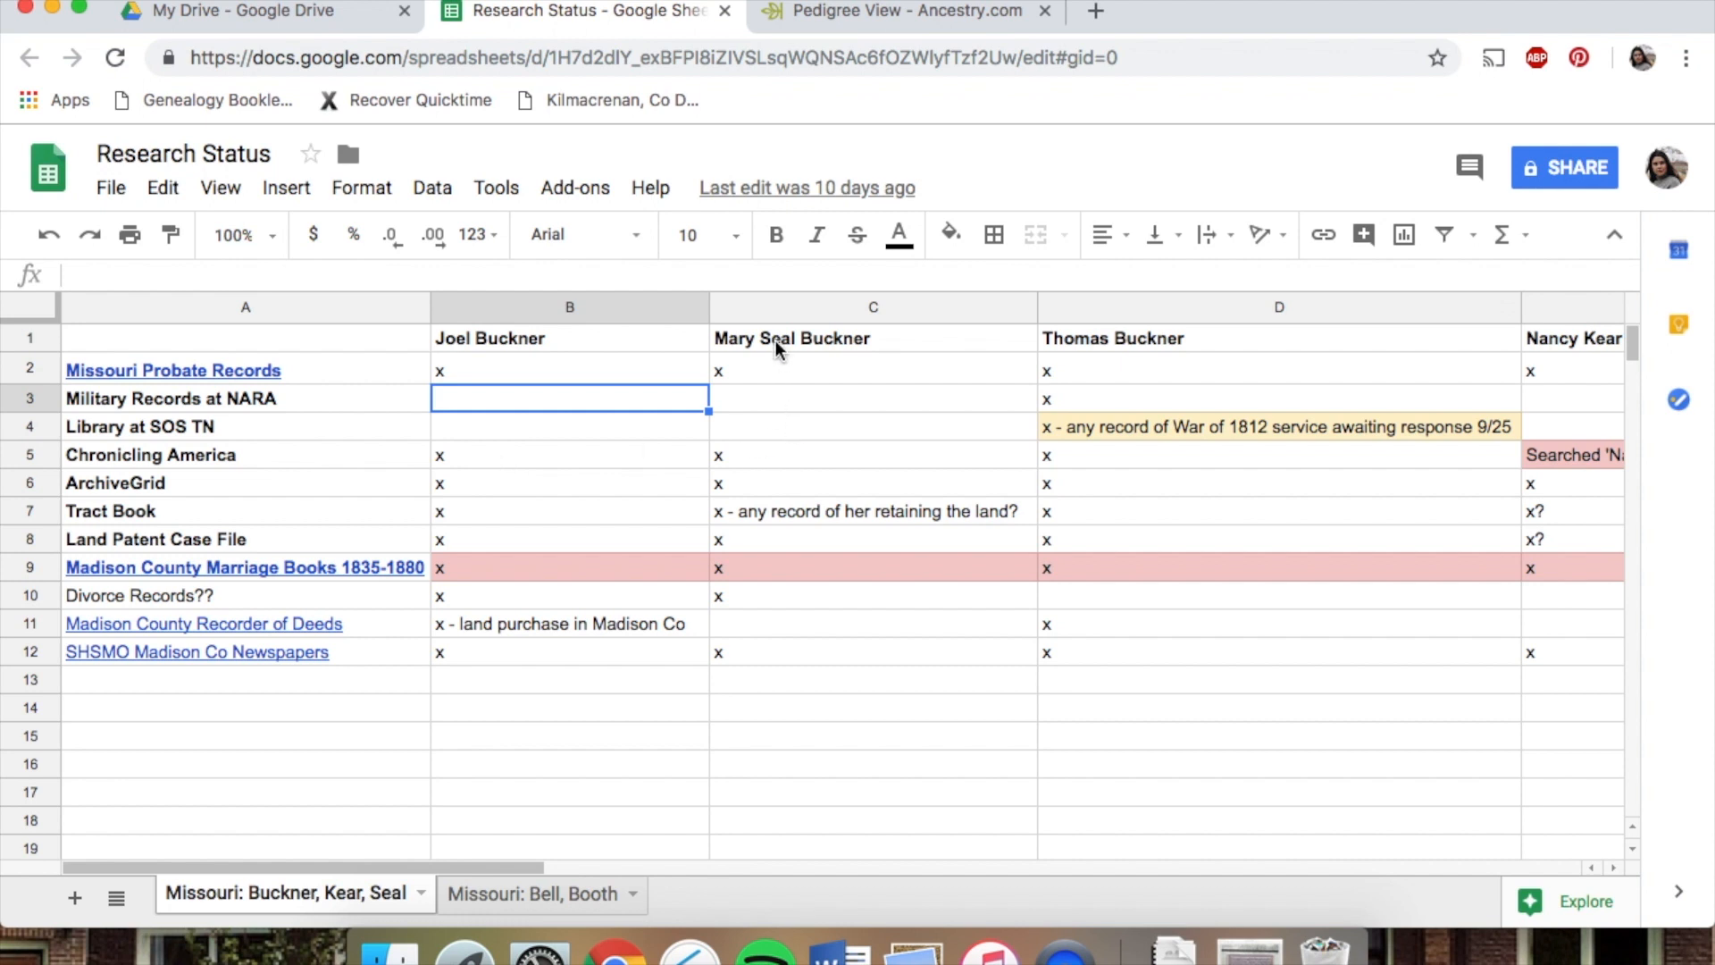
{"action": "left_click", "coordinate": [761, 359]}
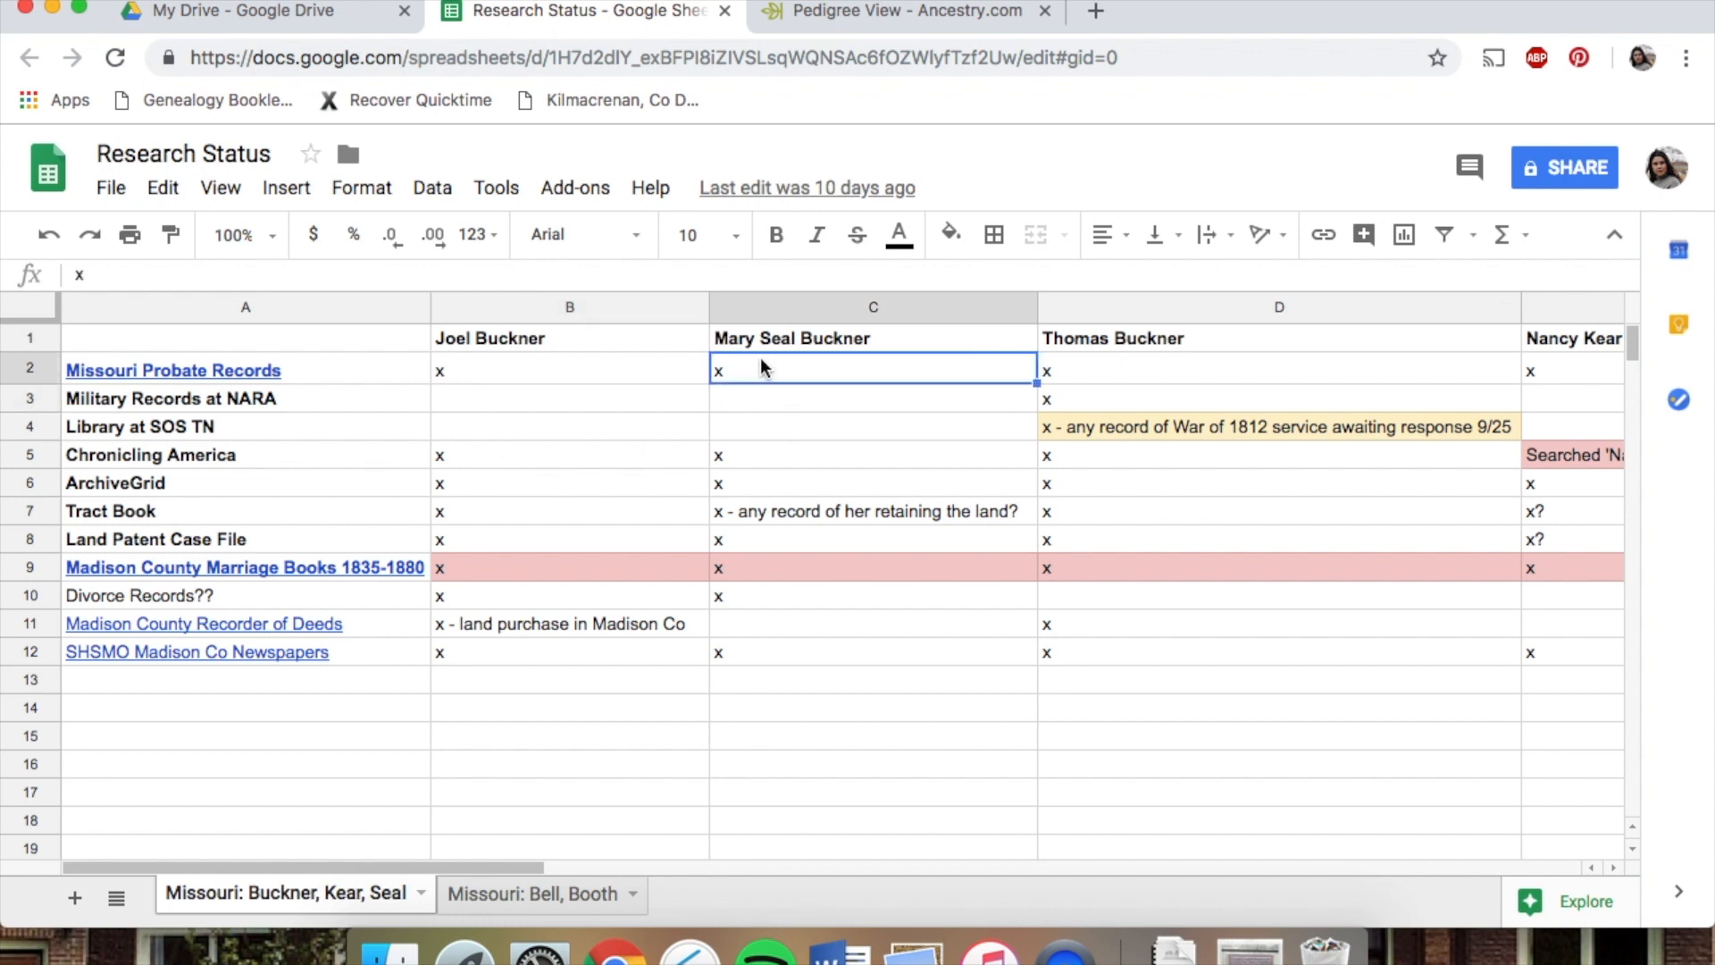
{"action": "left_click", "coordinate": [766, 619]}
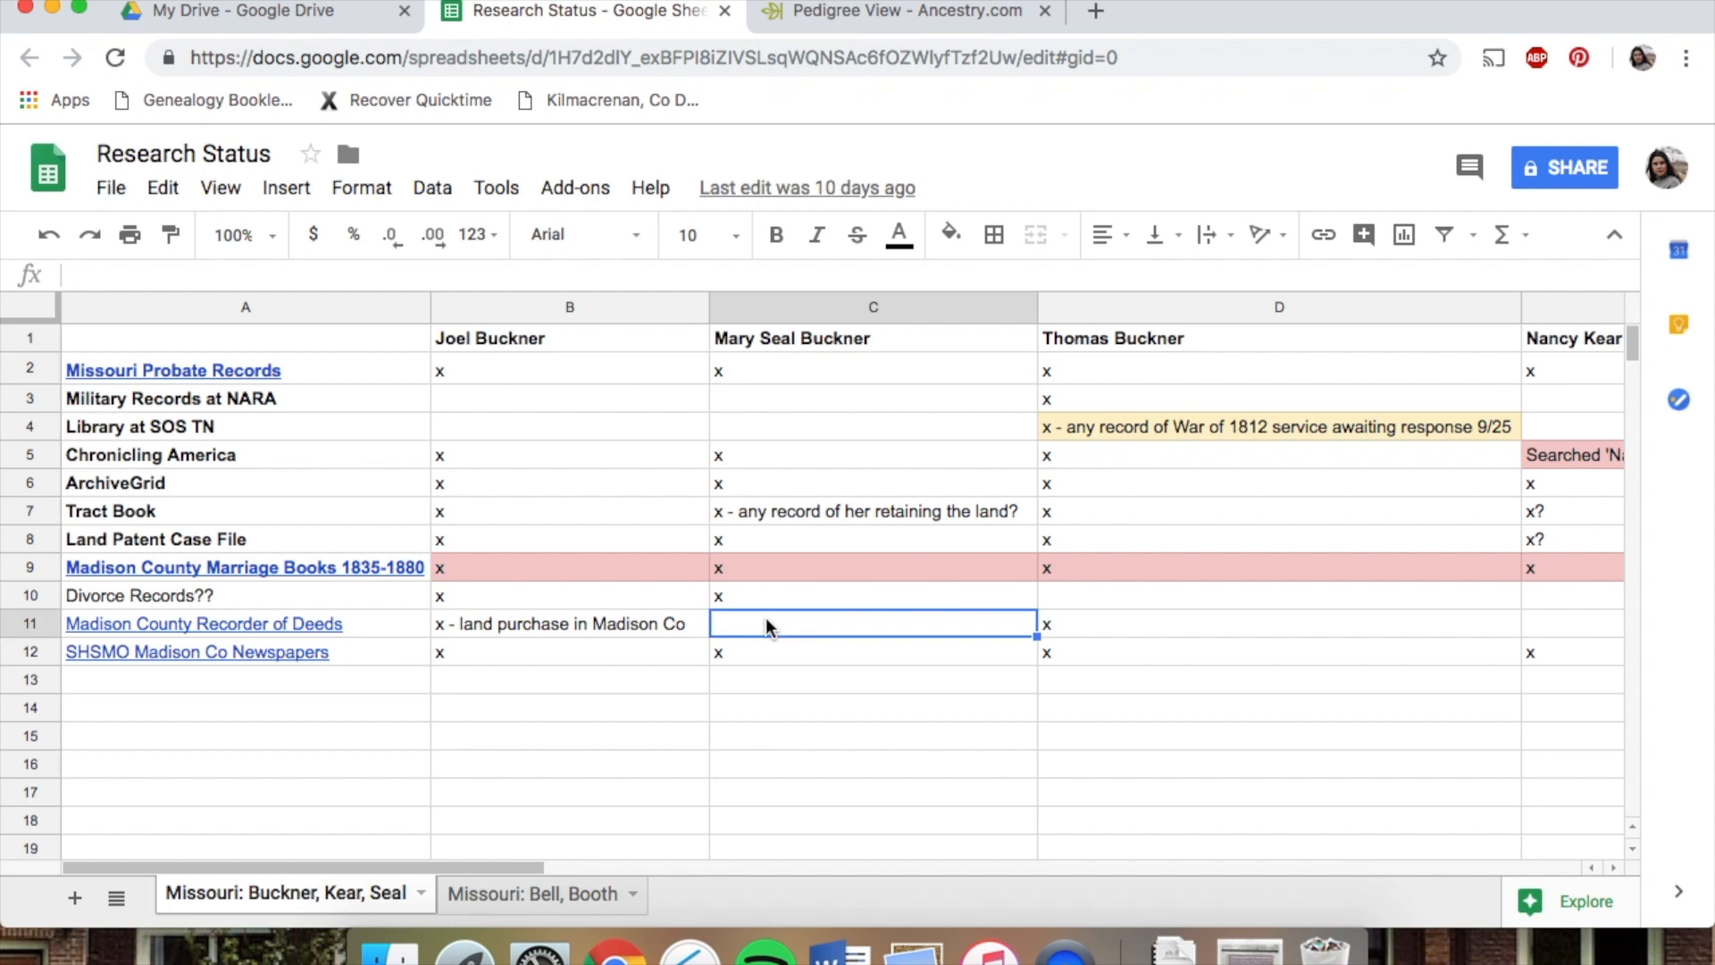
{"action": "left_click", "coordinate": [577, 624]}
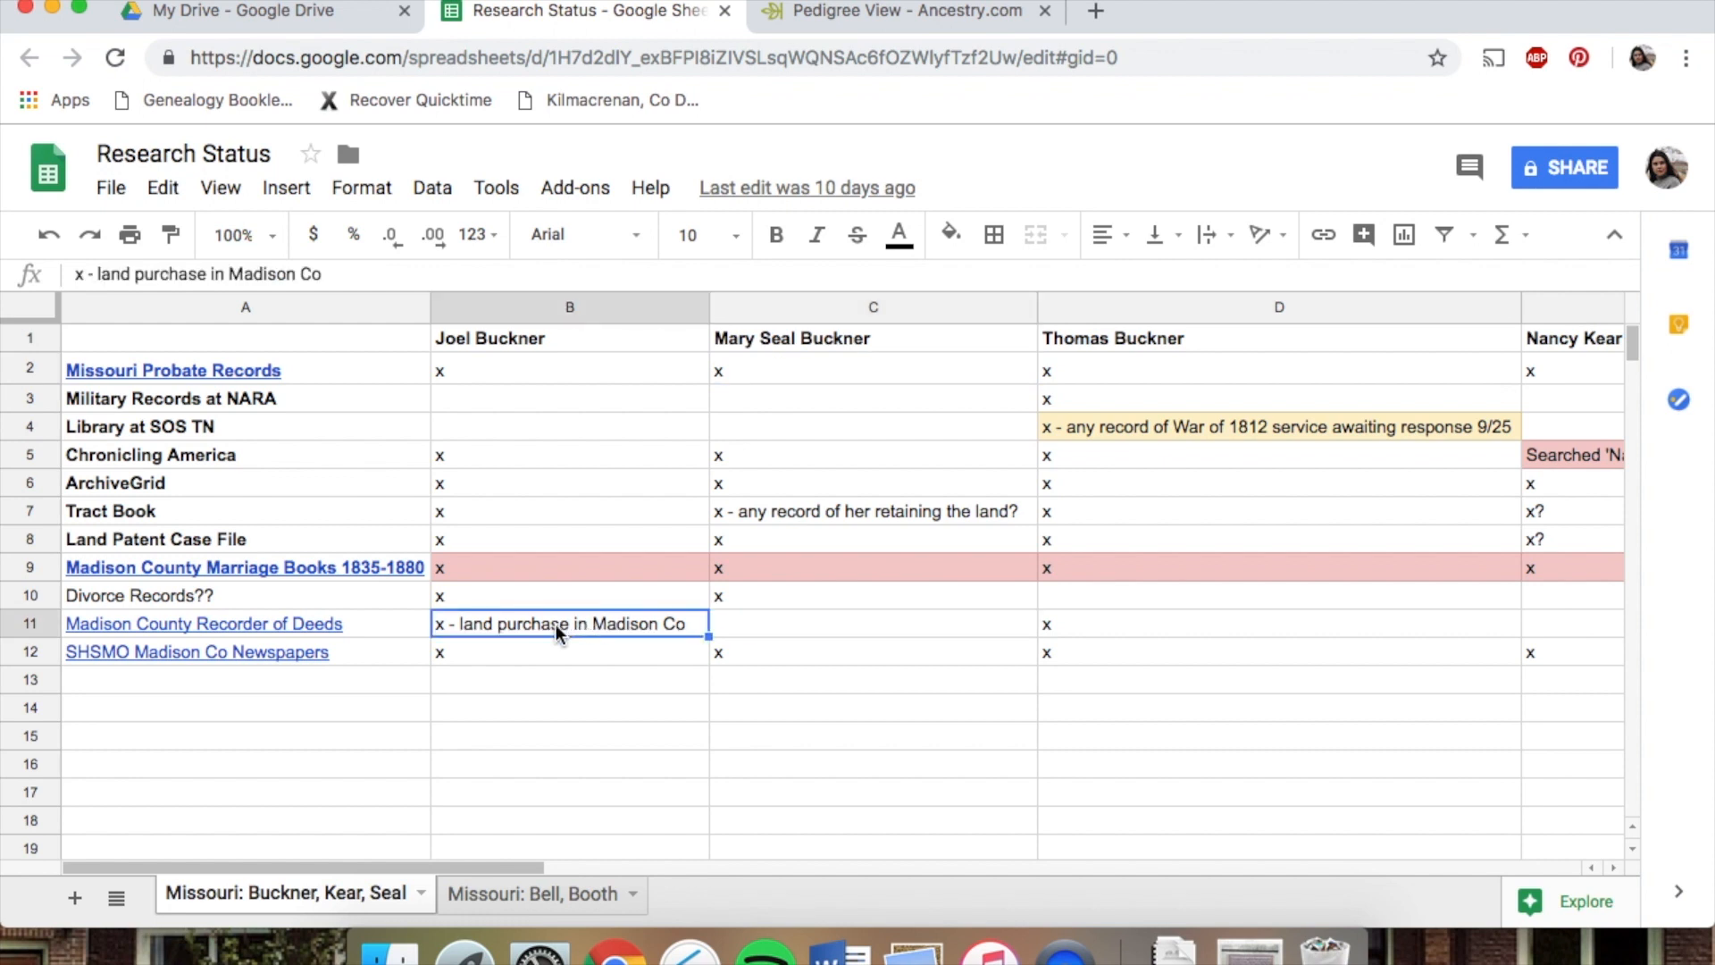
{"action": "left_click", "coordinate": [763, 625]}
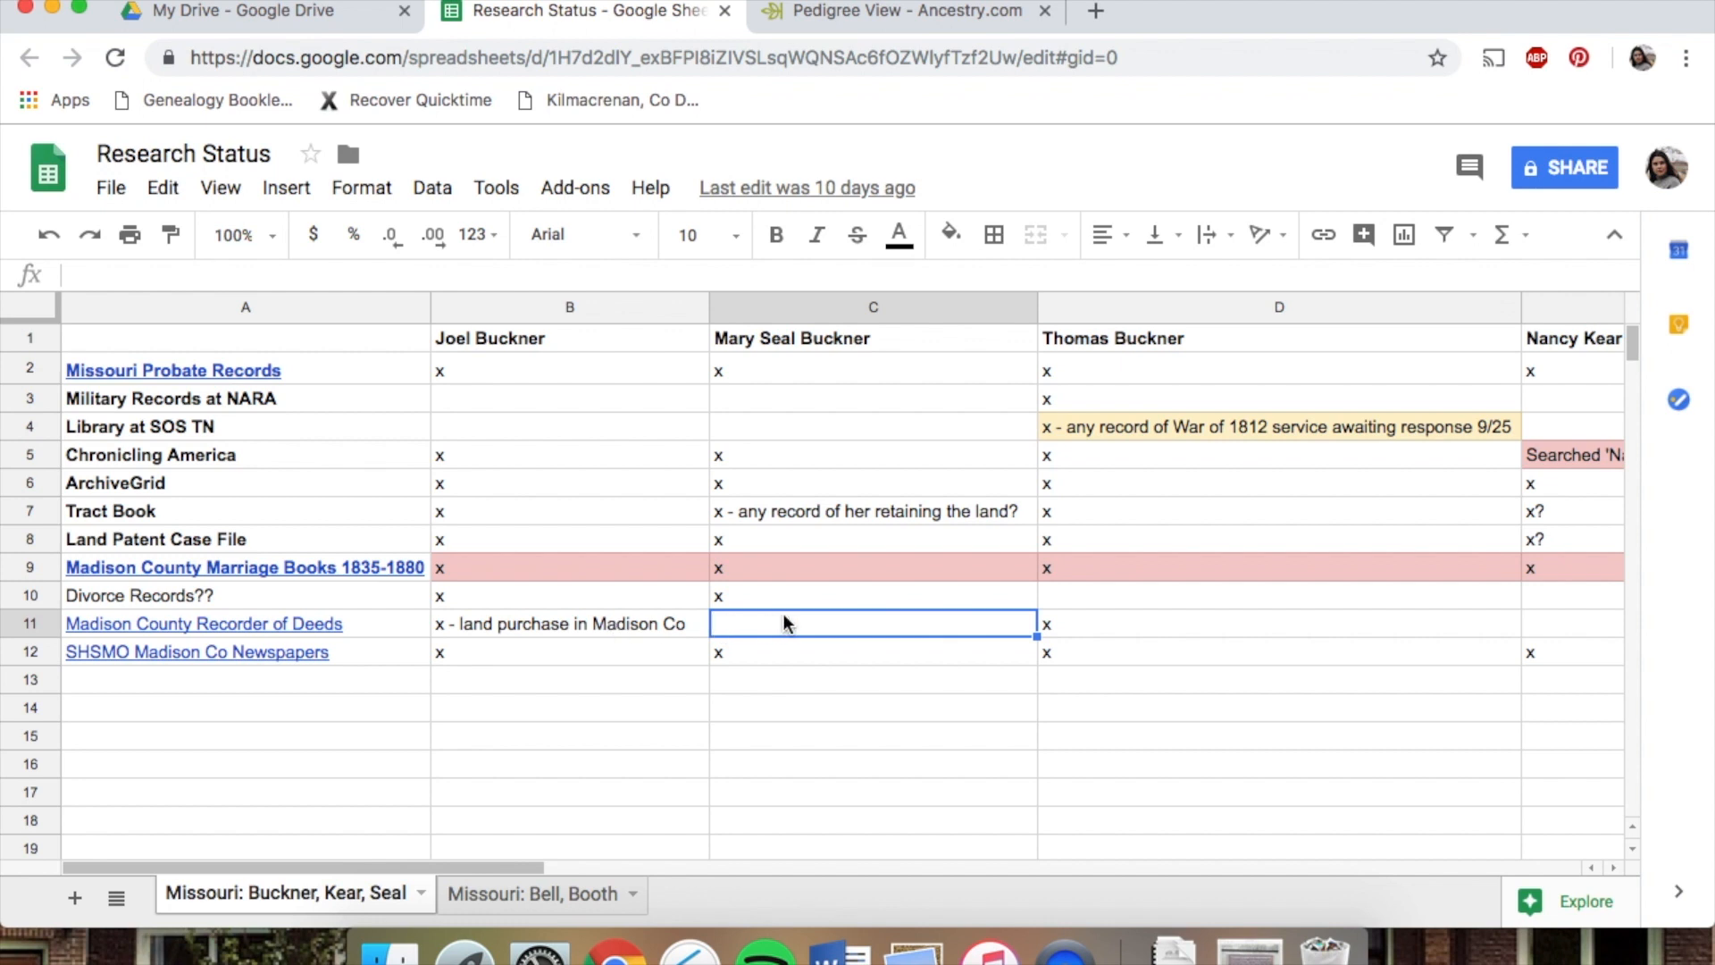
{"action": "left_click", "coordinate": [608, 636]}
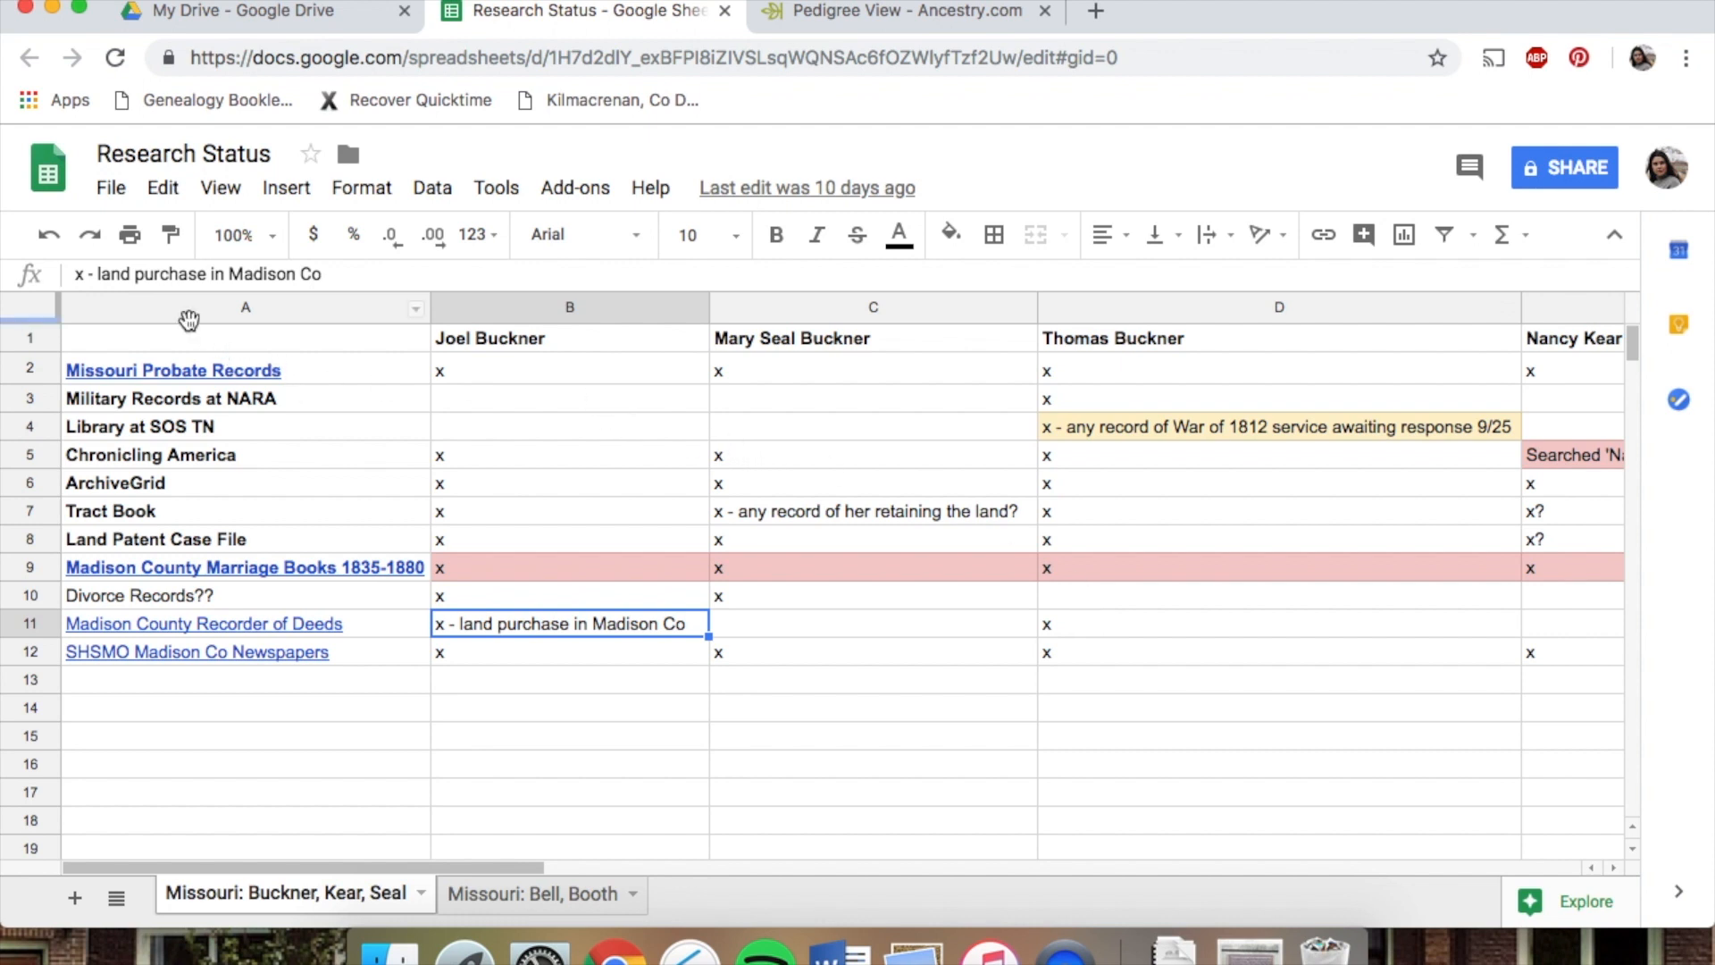
Inspect the highlighted Madison County Marriage Books 1835-1880 row entries for each ancestor
{"action": "mouse_move", "coordinate": [138, 576]}
{"action": "left_click", "coordinate": [781, 568]}
{"action": "left_click", "coordinate": [593, 568]}
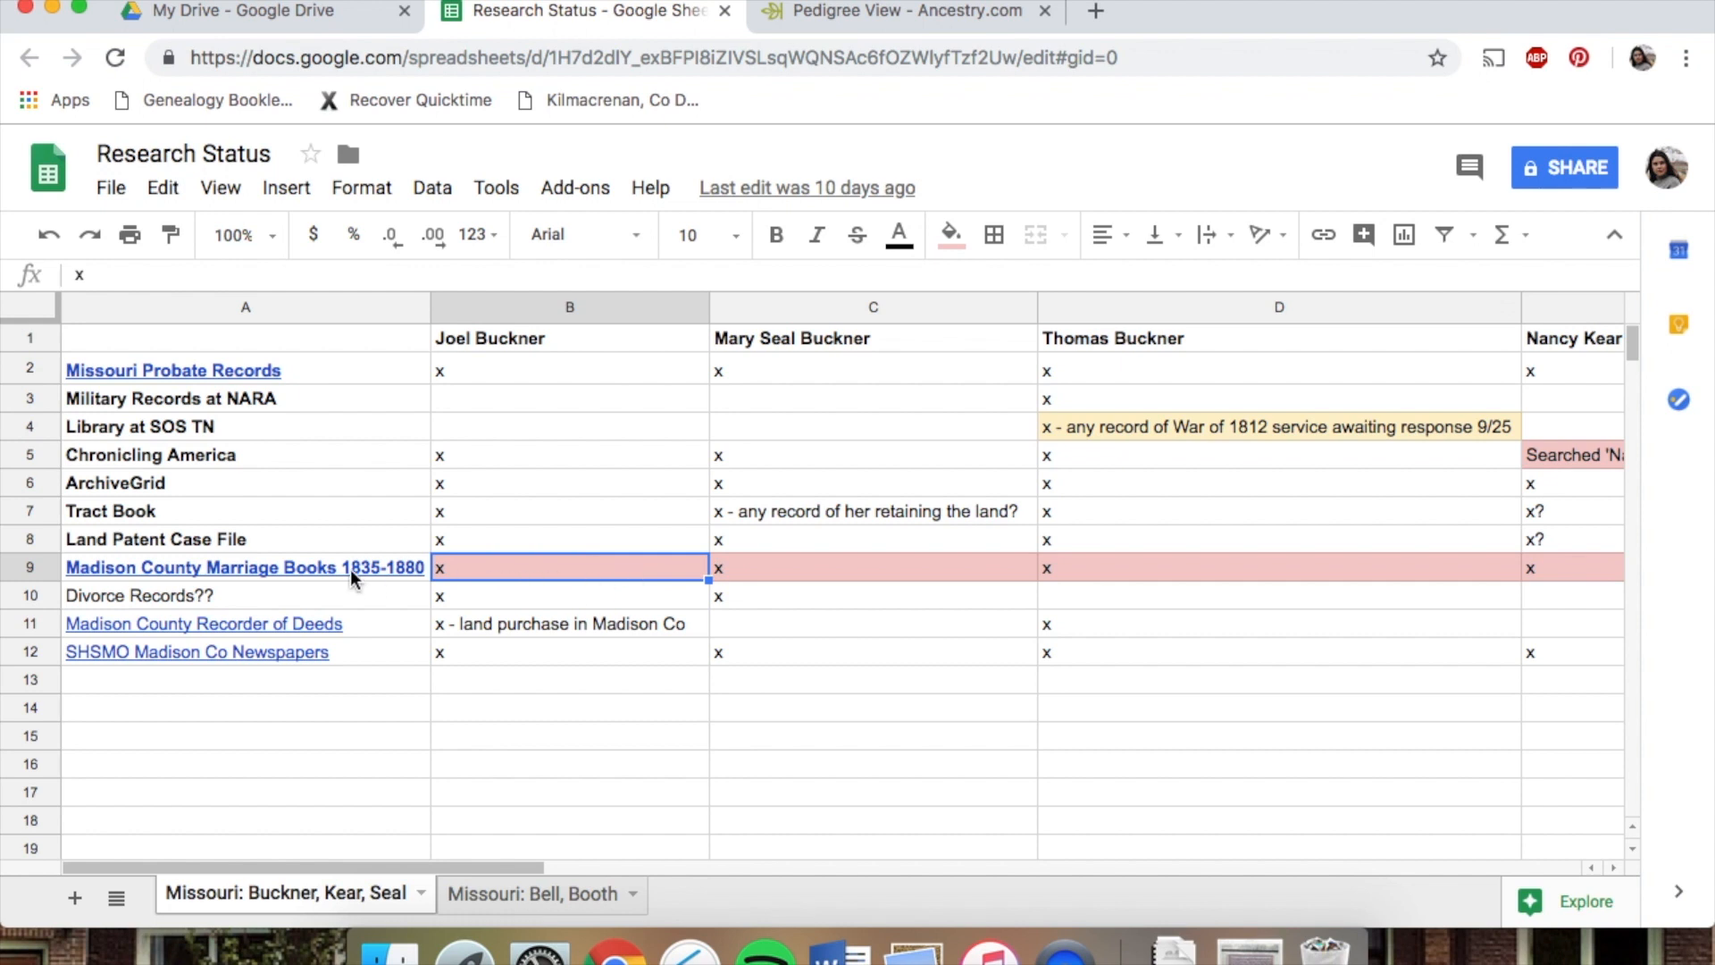
{"action": "left_click", "coordinate": [809, 564]}
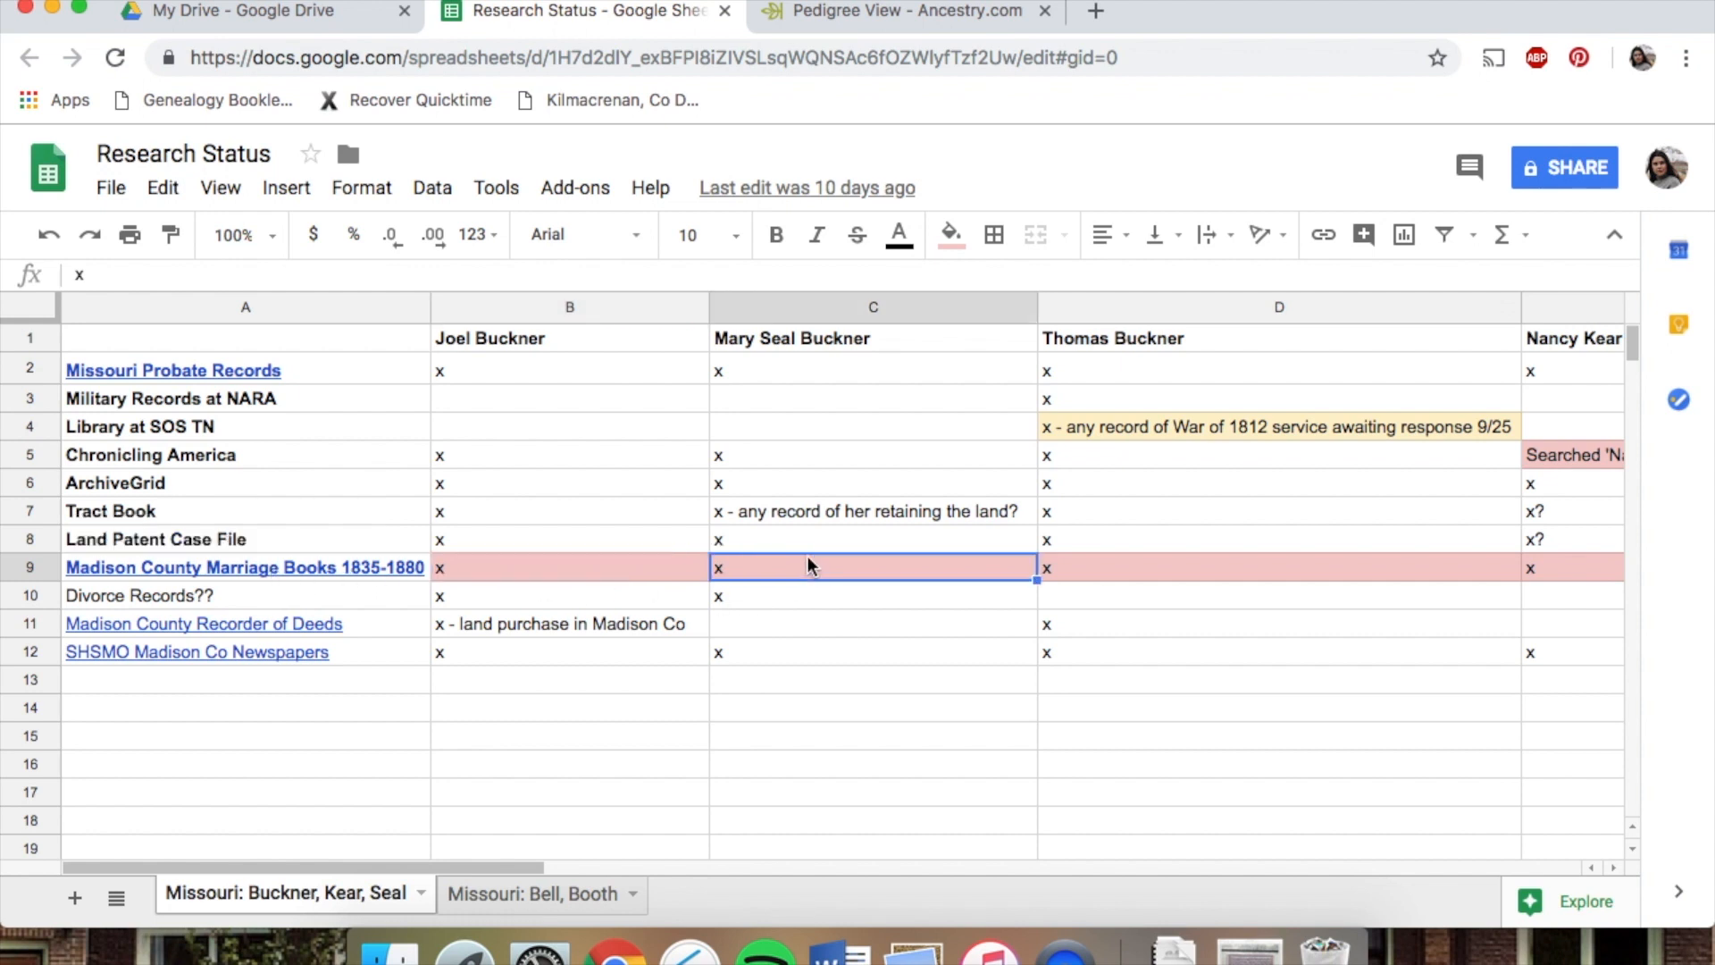
{"action": "left_click", "coordinate": [1277, 568]}
{"action": "left_click", "coordinate": [1546, 569]}
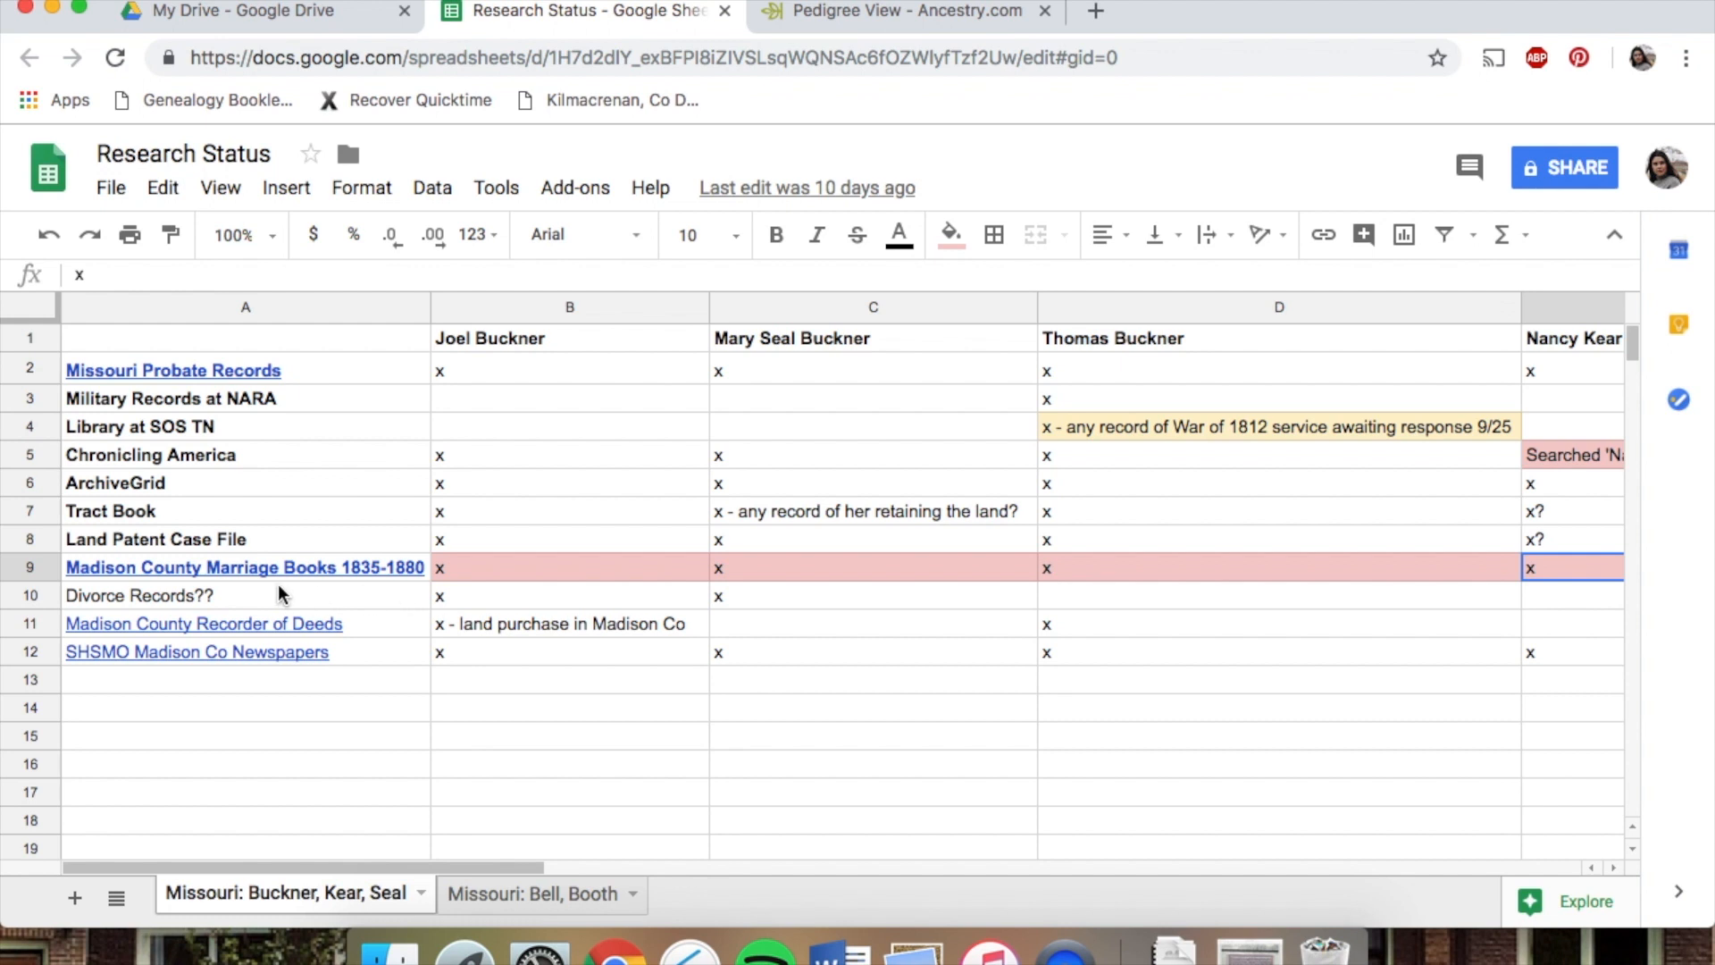
{"action": "left_click", "coordinate": [536, 563]}
{"action": "left_click", "coordinate": [777, 565]}
{"action": "left_click", "coordinate": [1068, 571]}
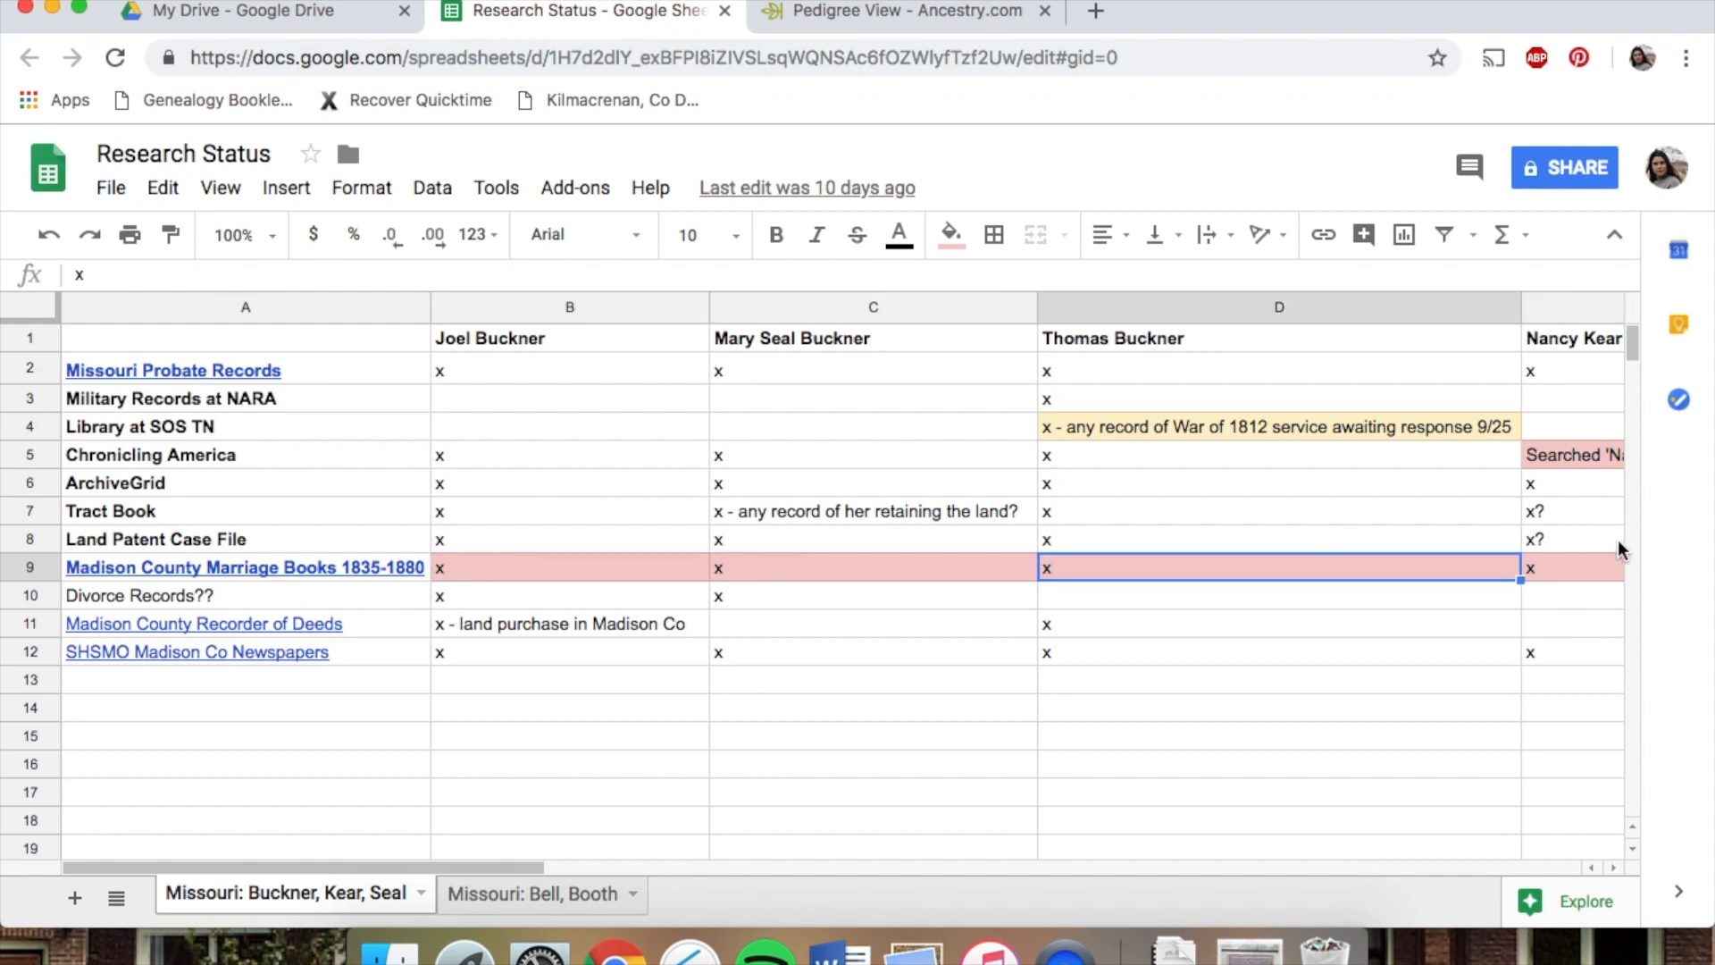
{"action": "left_click", "coordinate": [1573, 563]}
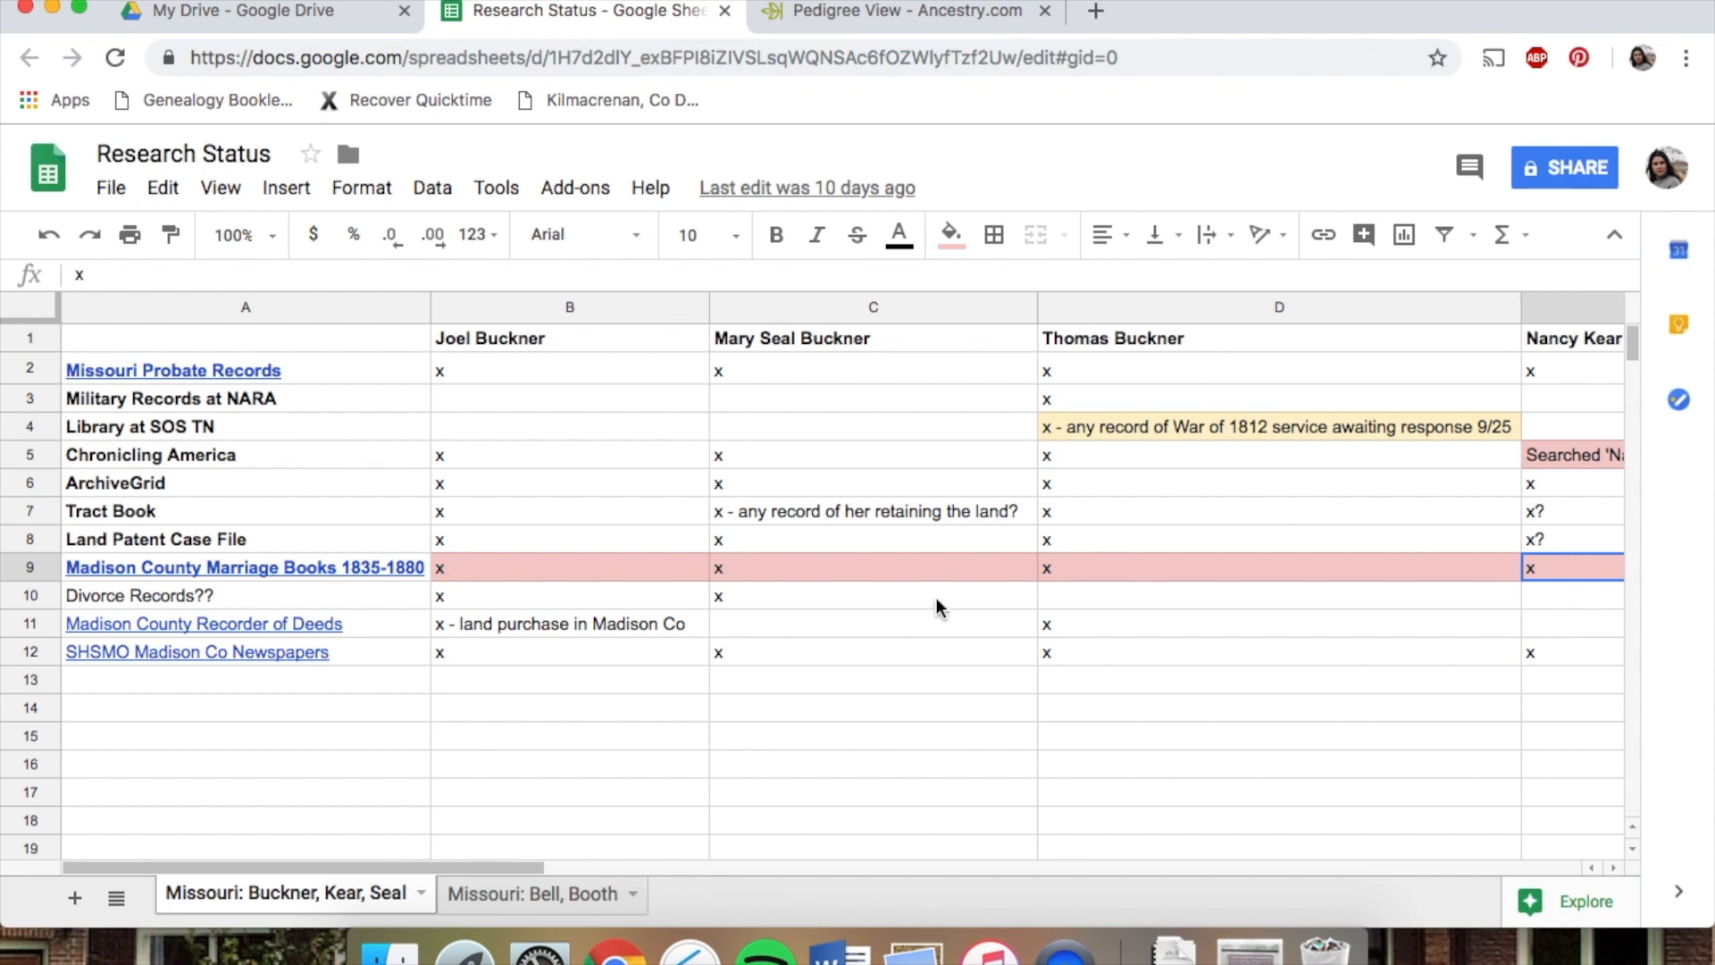
{"action": "left_click", "coordinate": [549, 563]}
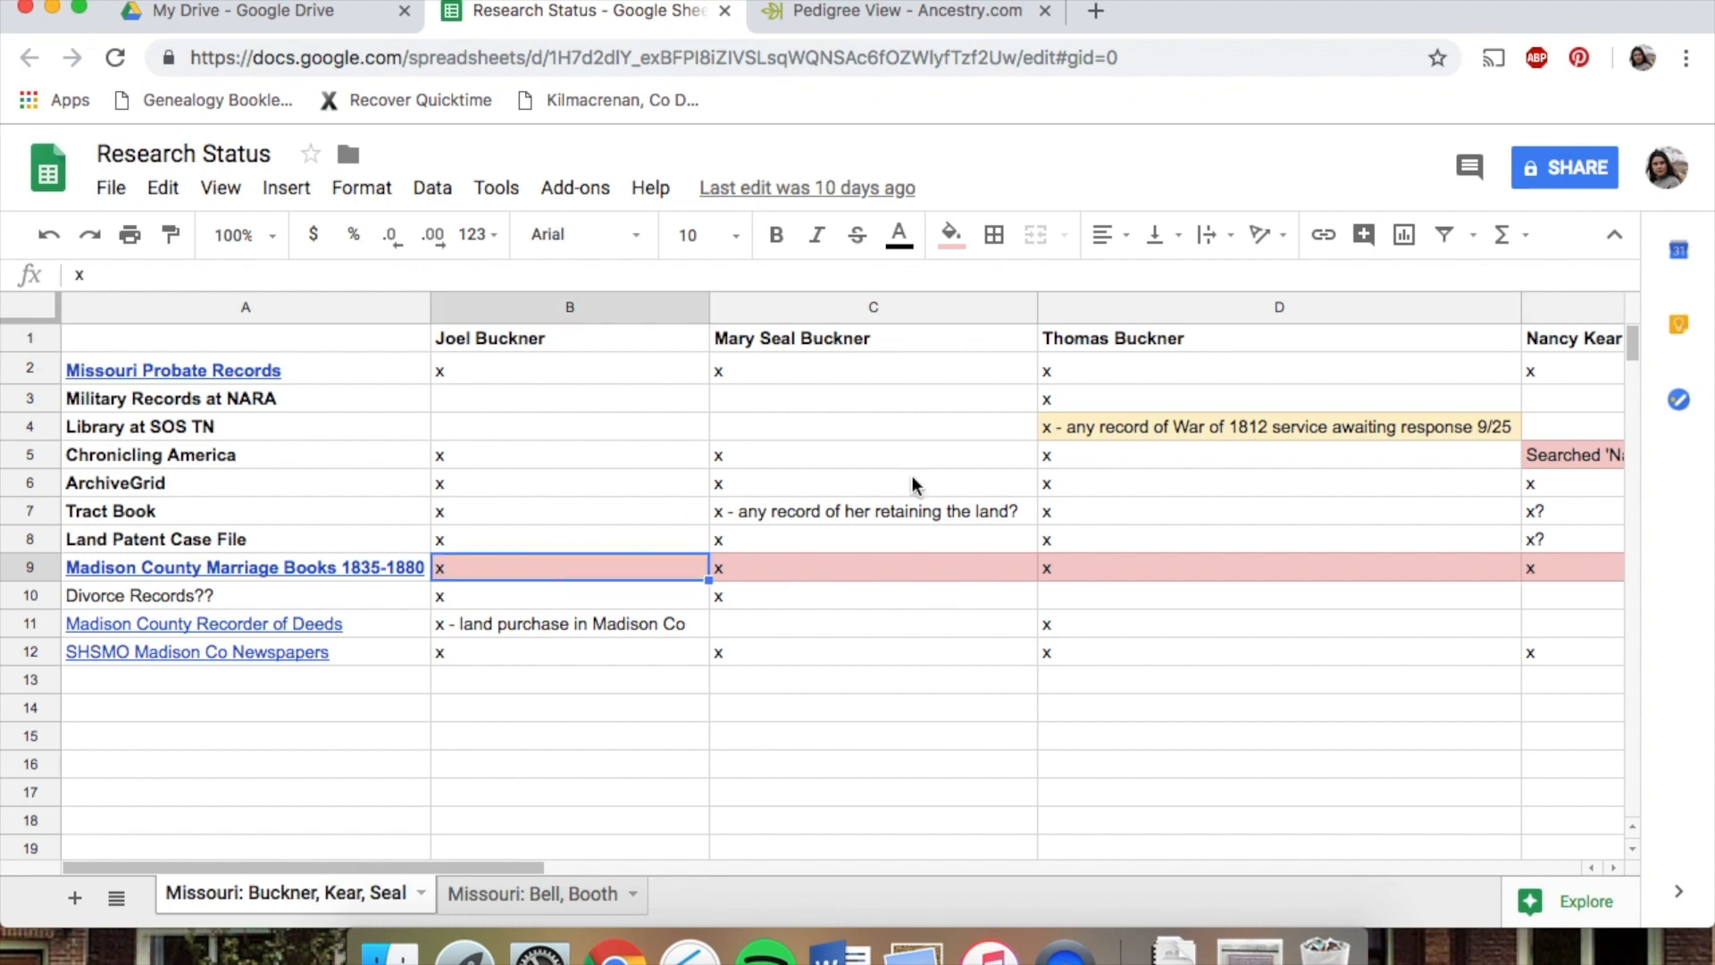
{"action": "left_click", "coordinate": [1256, 426]}
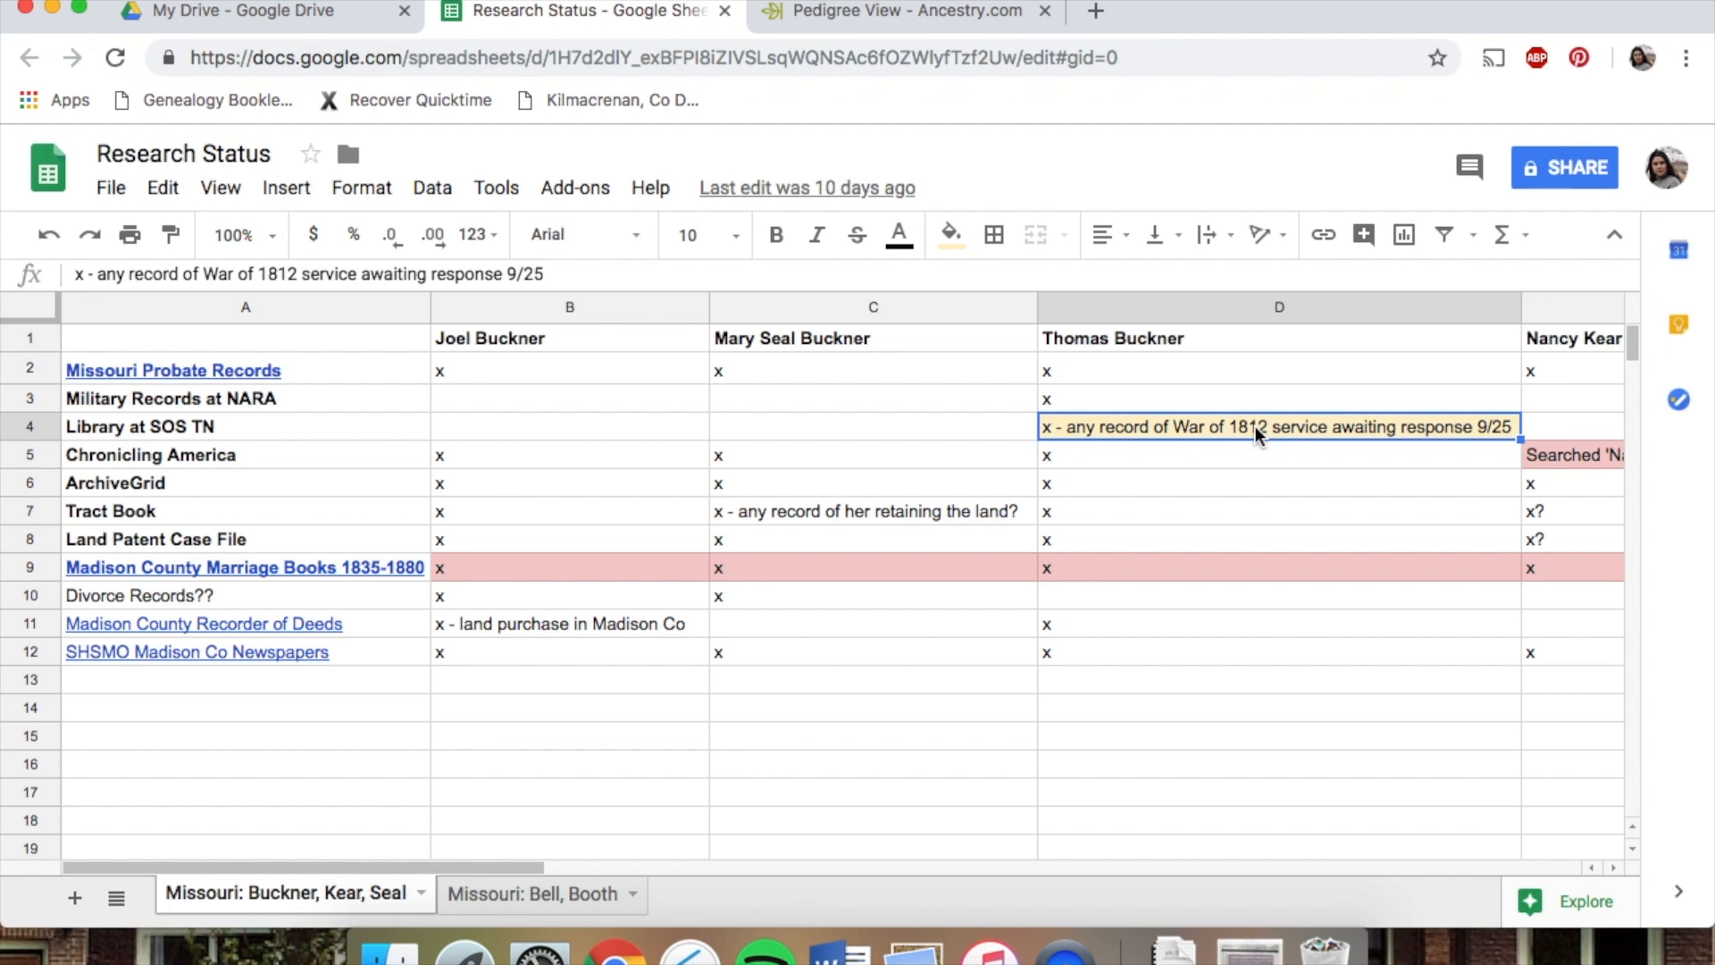
{"action": "left_click", "coordinate": [155, 438]}
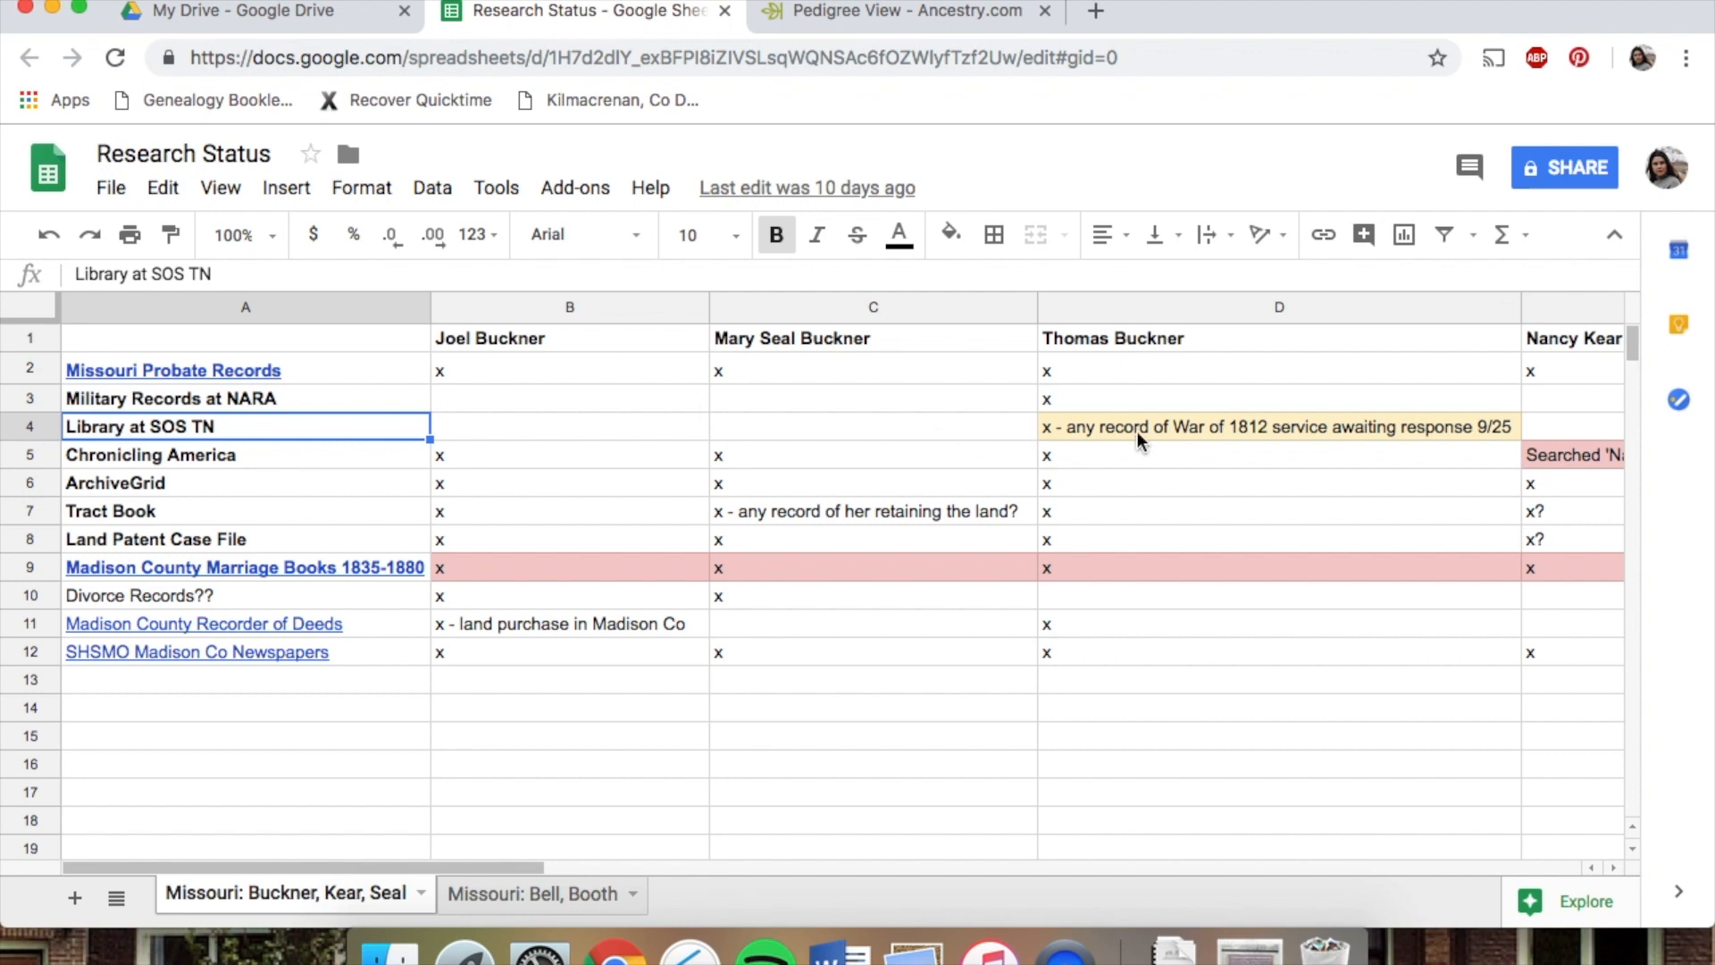
{"action": "left_click", "coordinate": [1103, 431]}
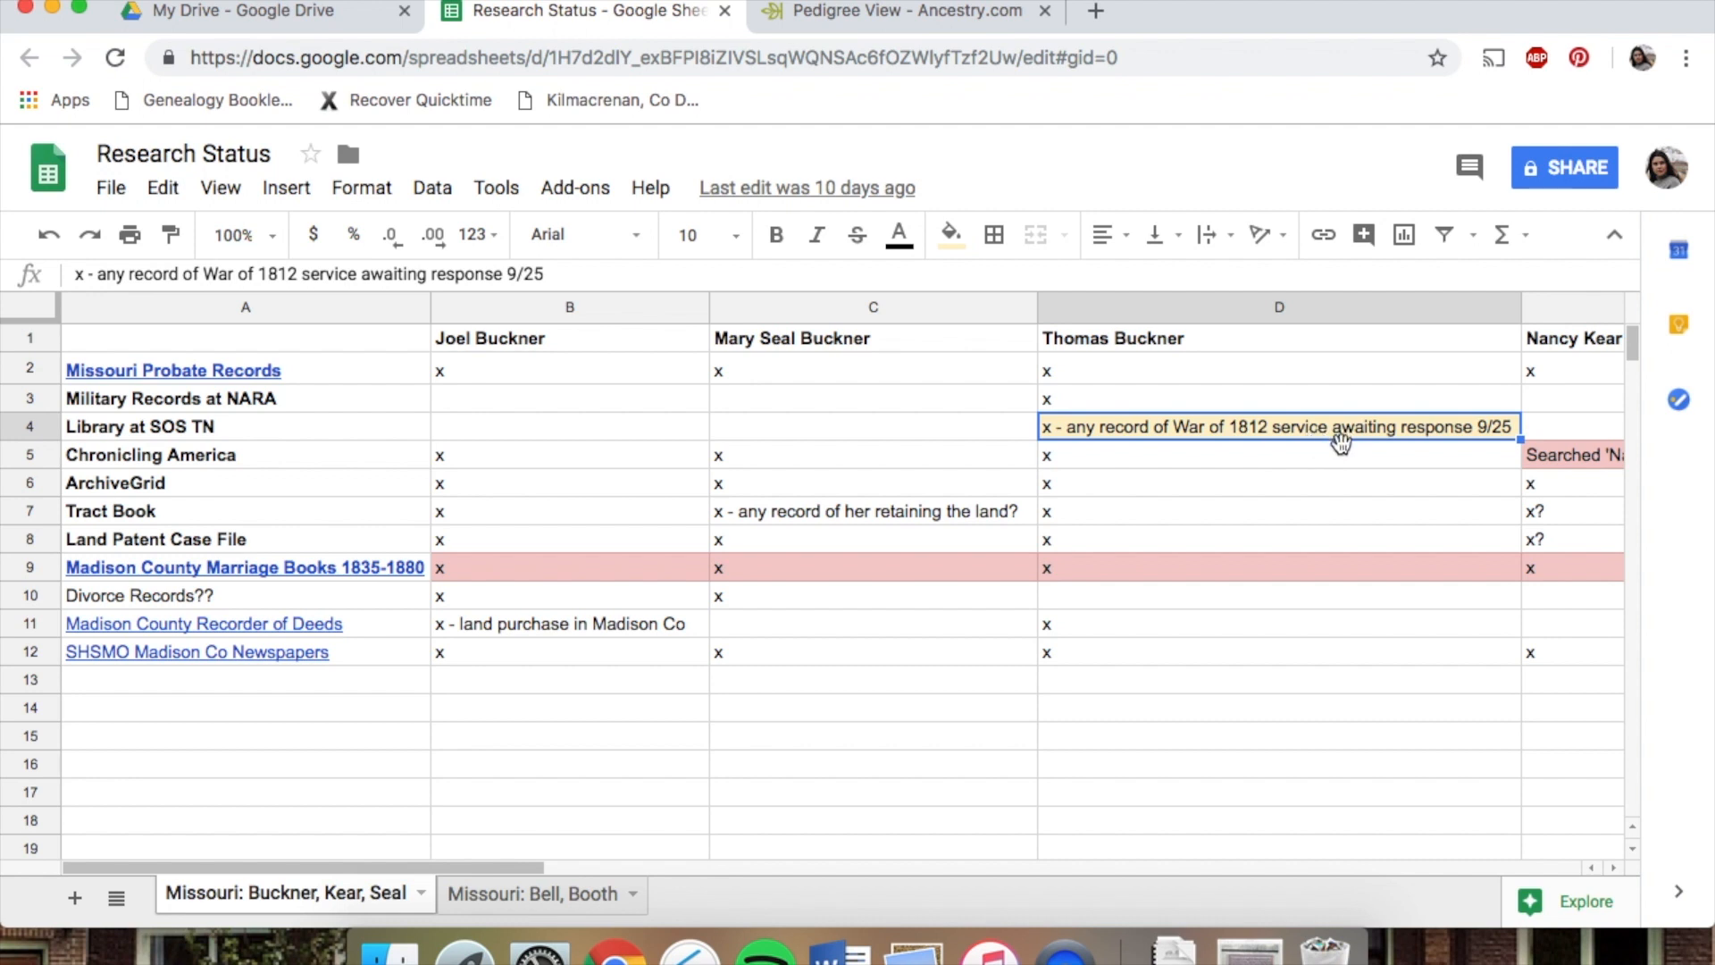
{"action": "left_click", "coordinate": [338, 401]}
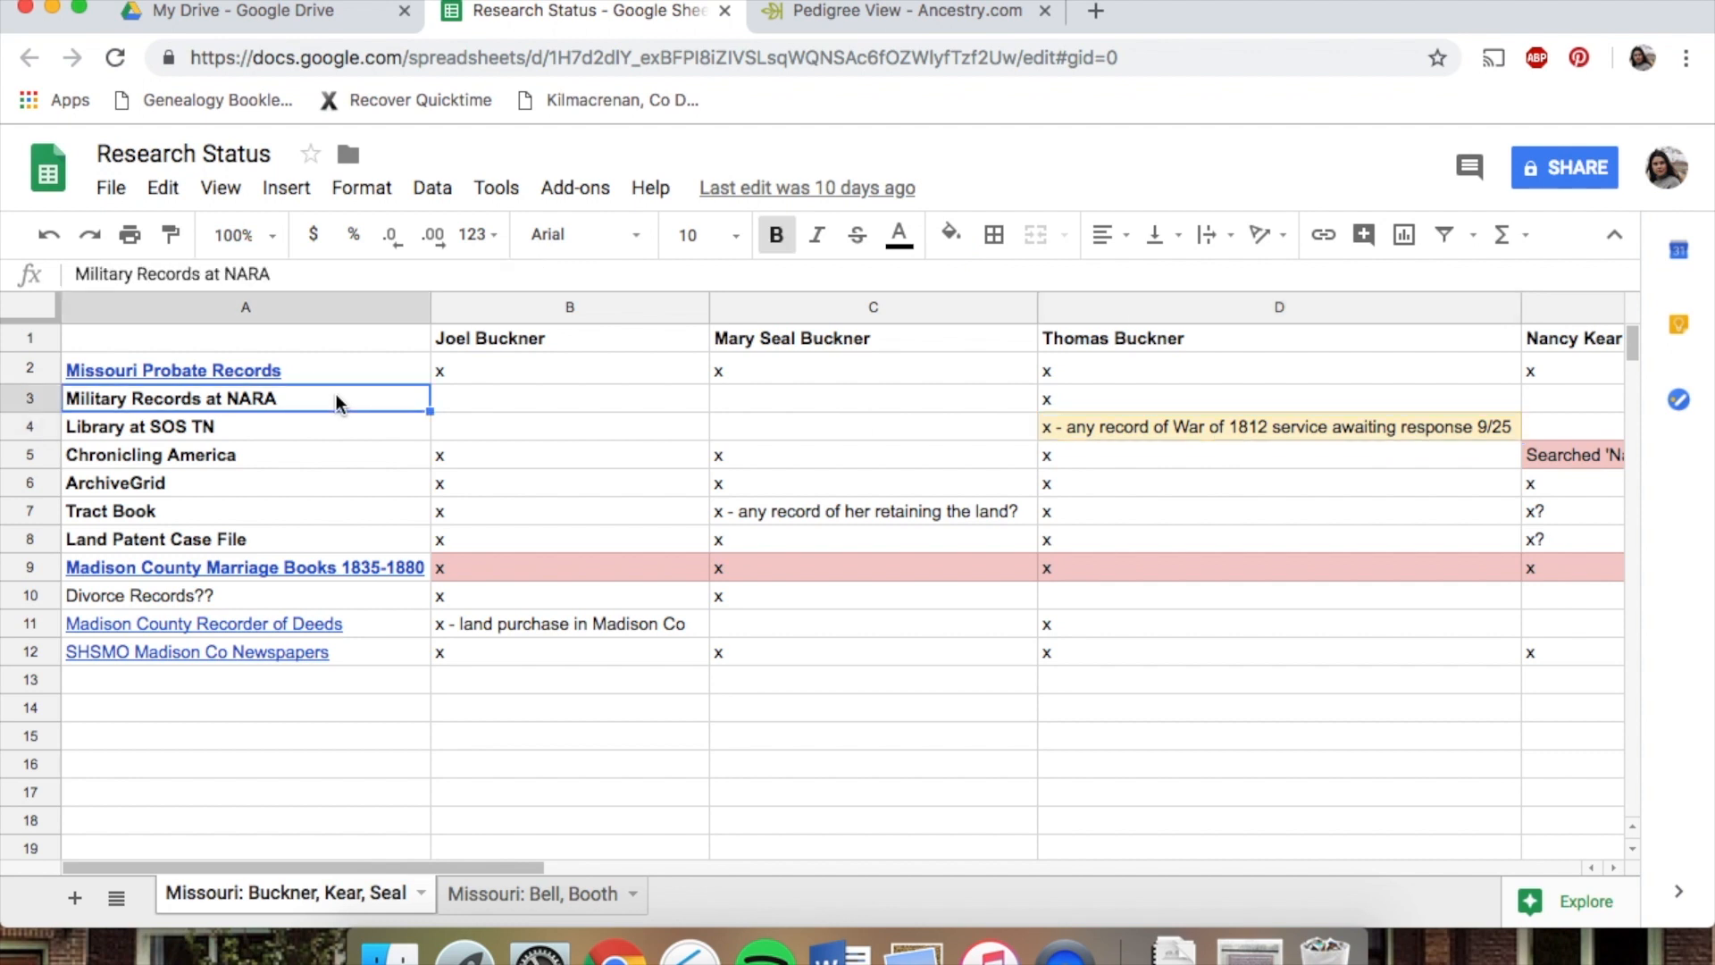
{"action": "left_click", "coordinate": [463, 379]}
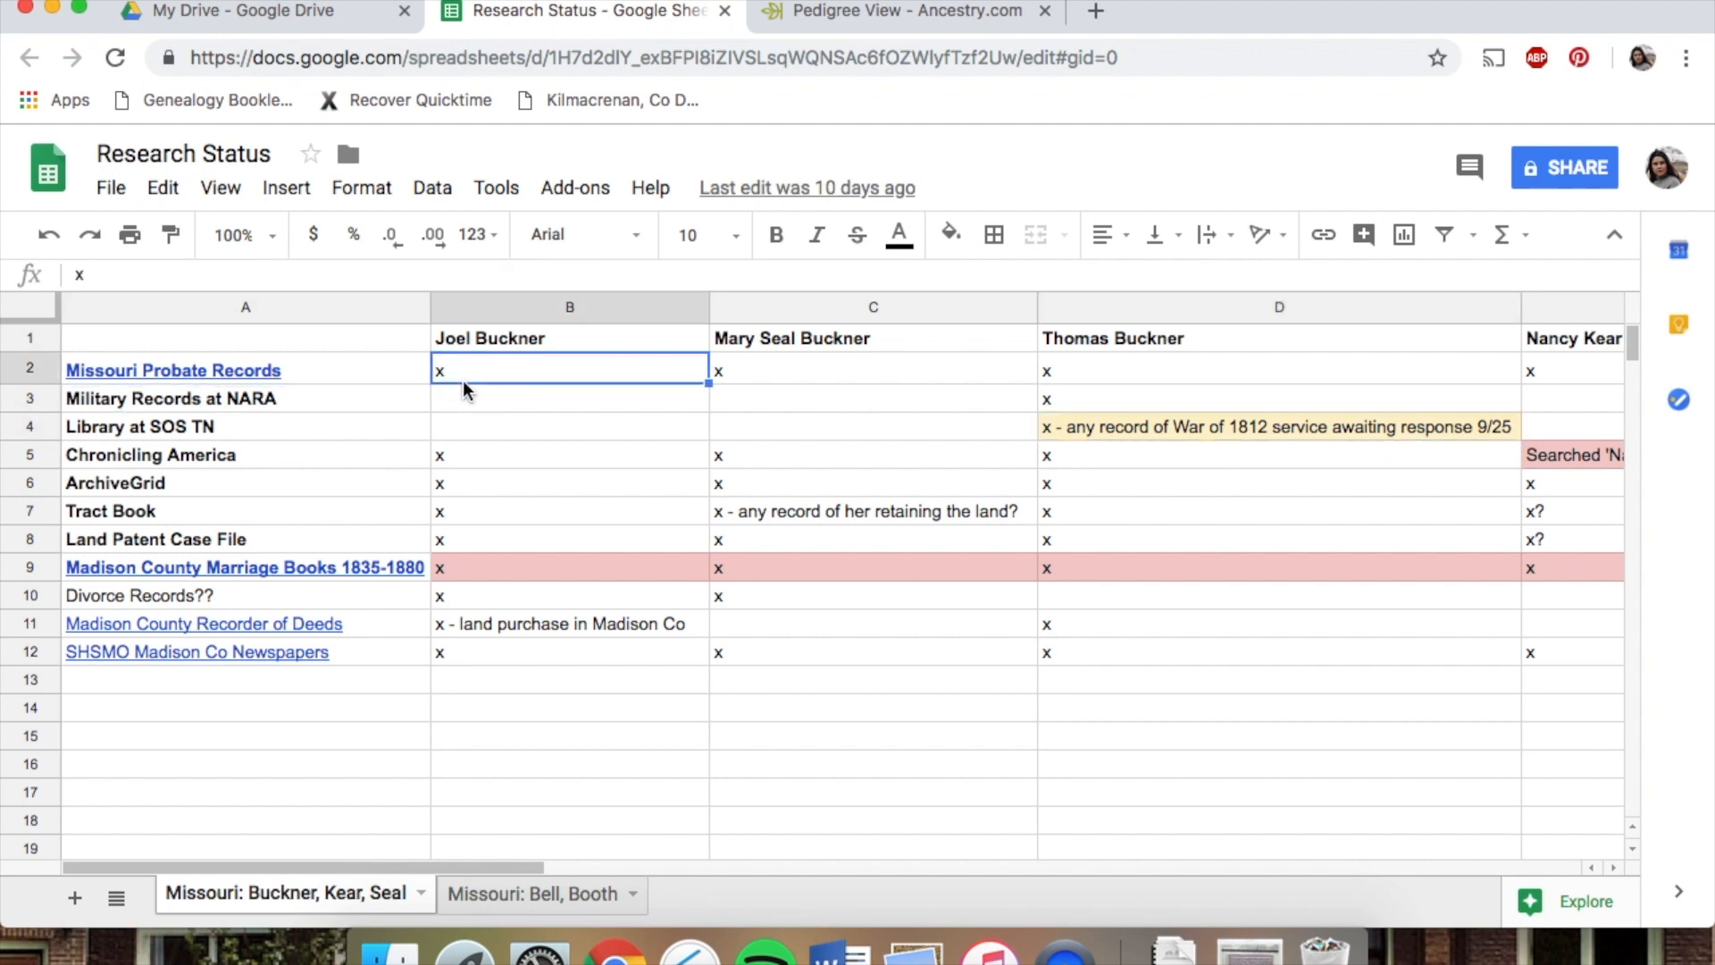
{"action": "left_click", "coordinate": [459, 405]}
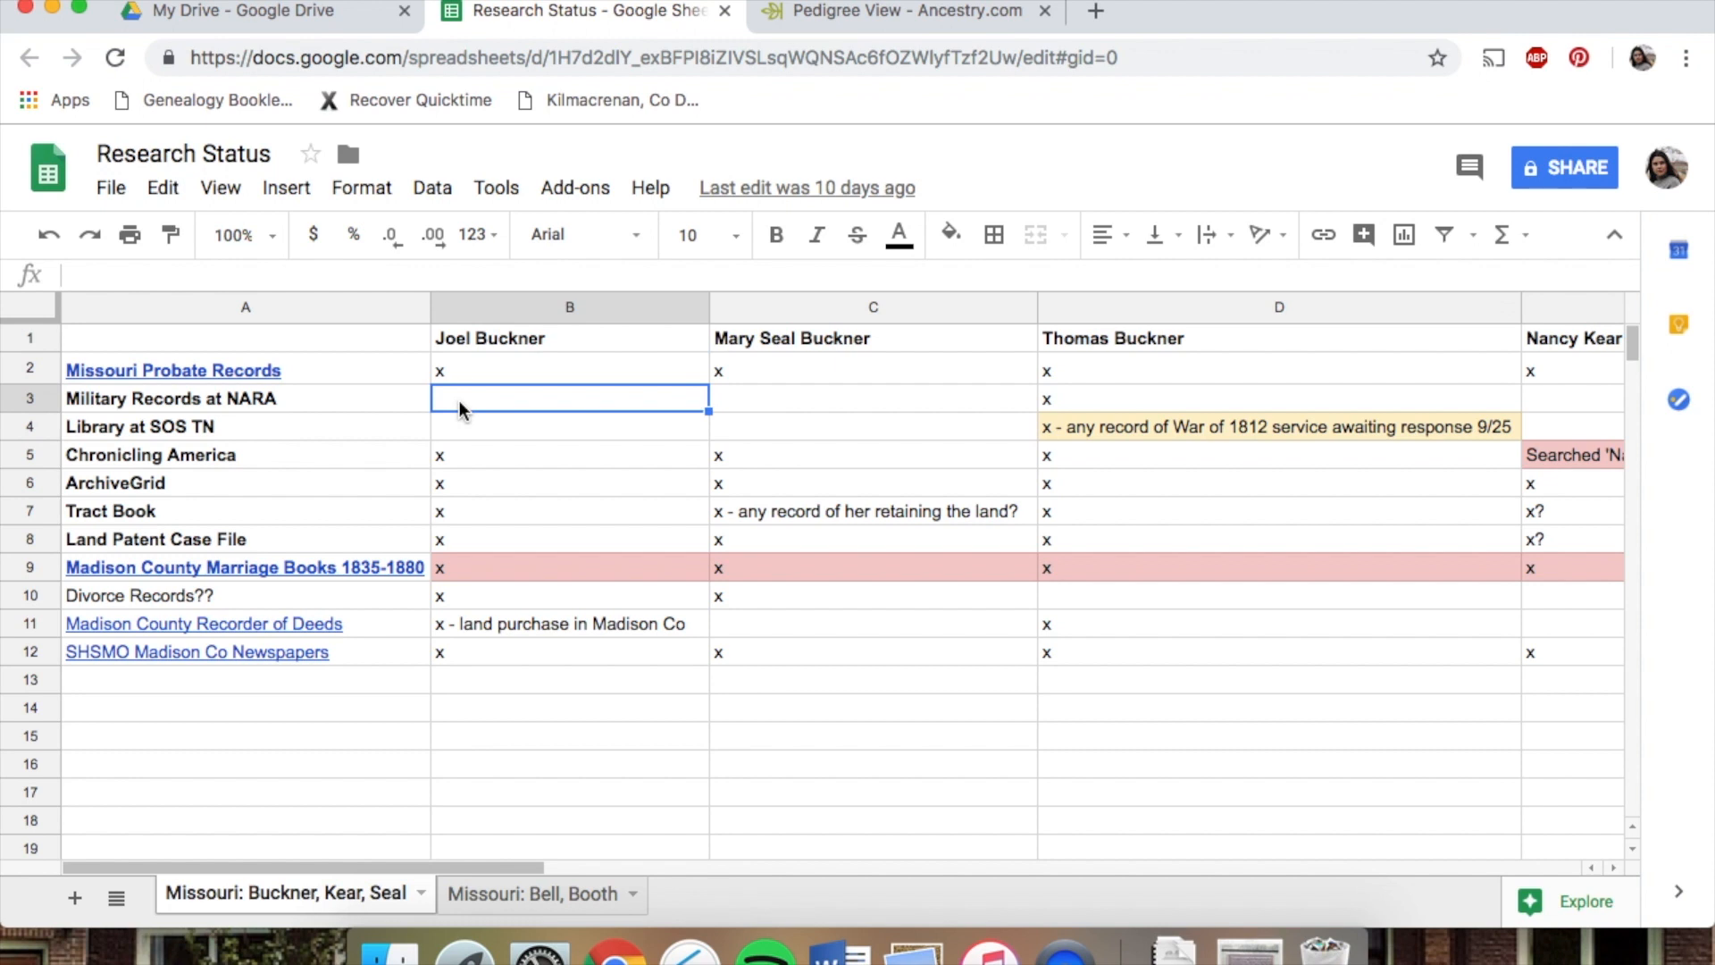
{"action": "left_click", "coordinate": [345, 363]}
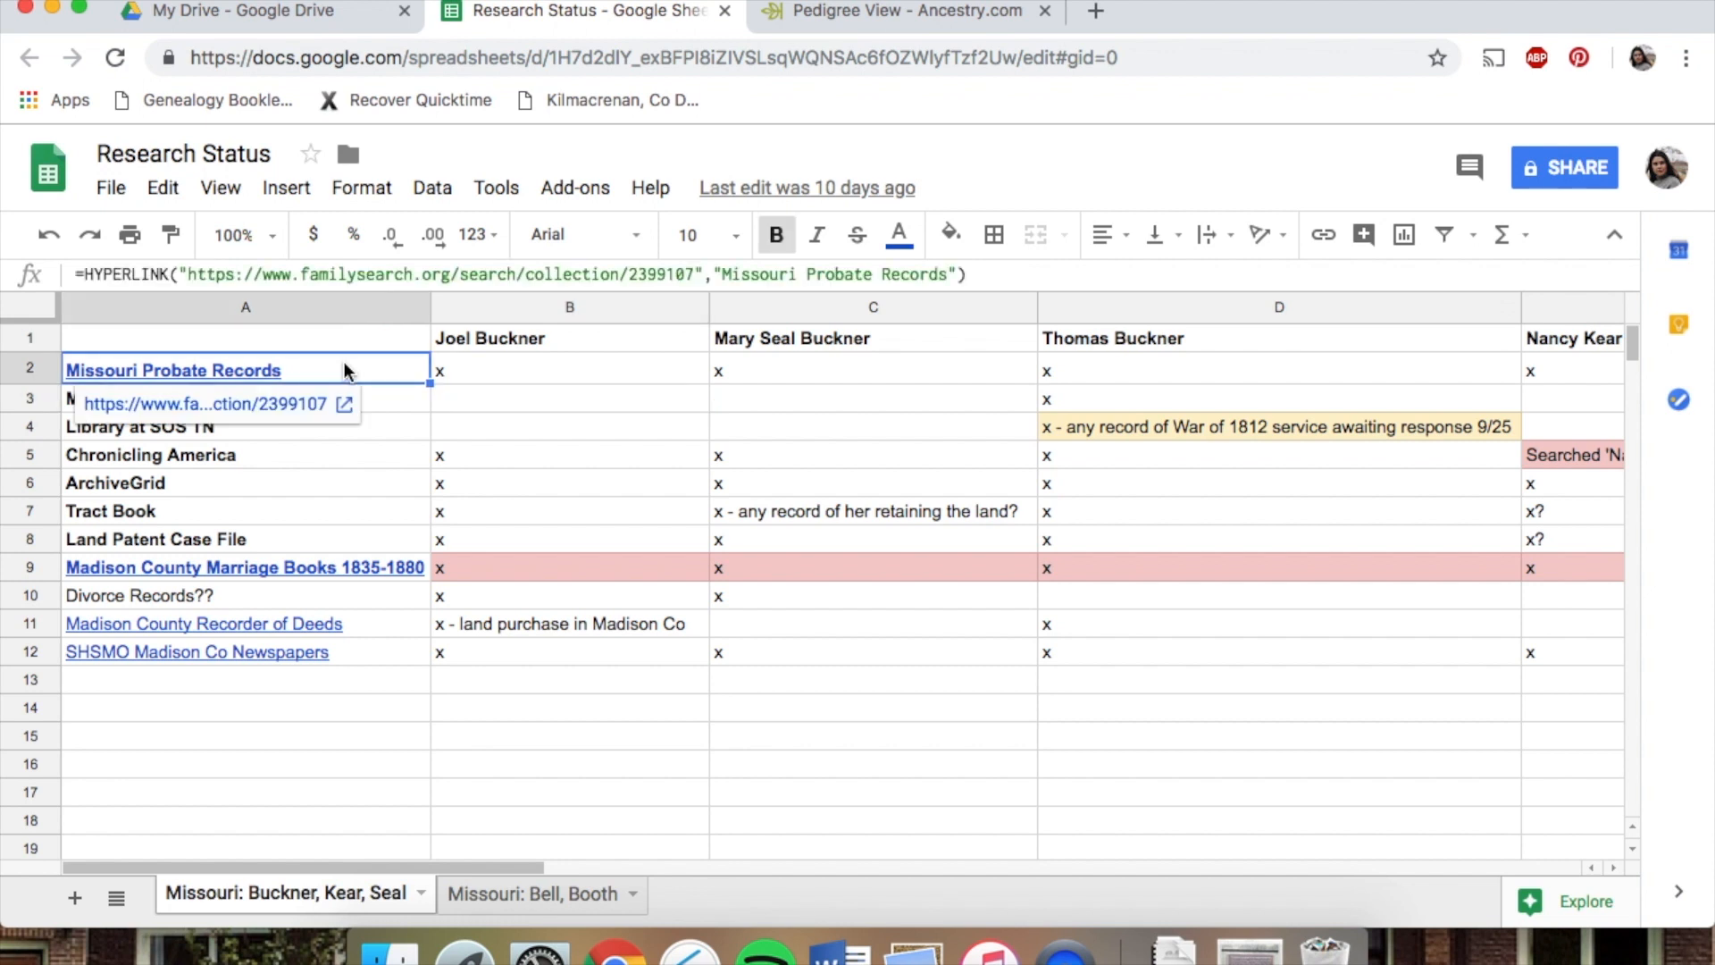
{"action": "left_click", "coordinate": [497, 370]}
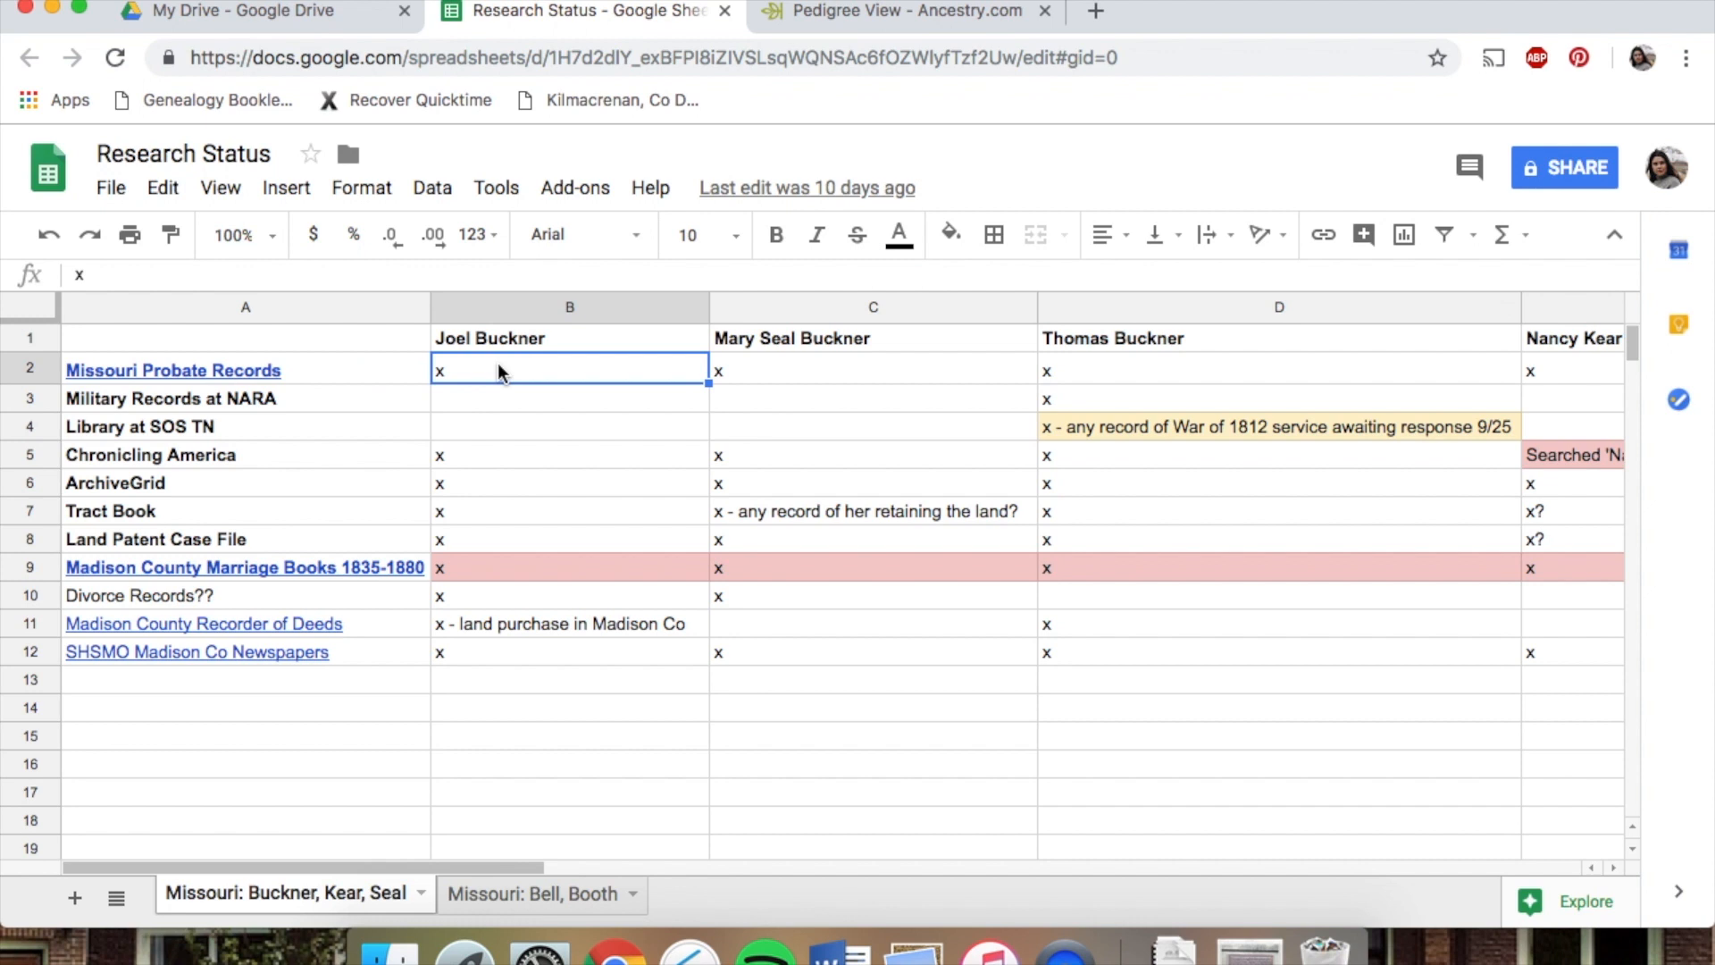
{"action": "left_click", "coordinate": [351, 369]}
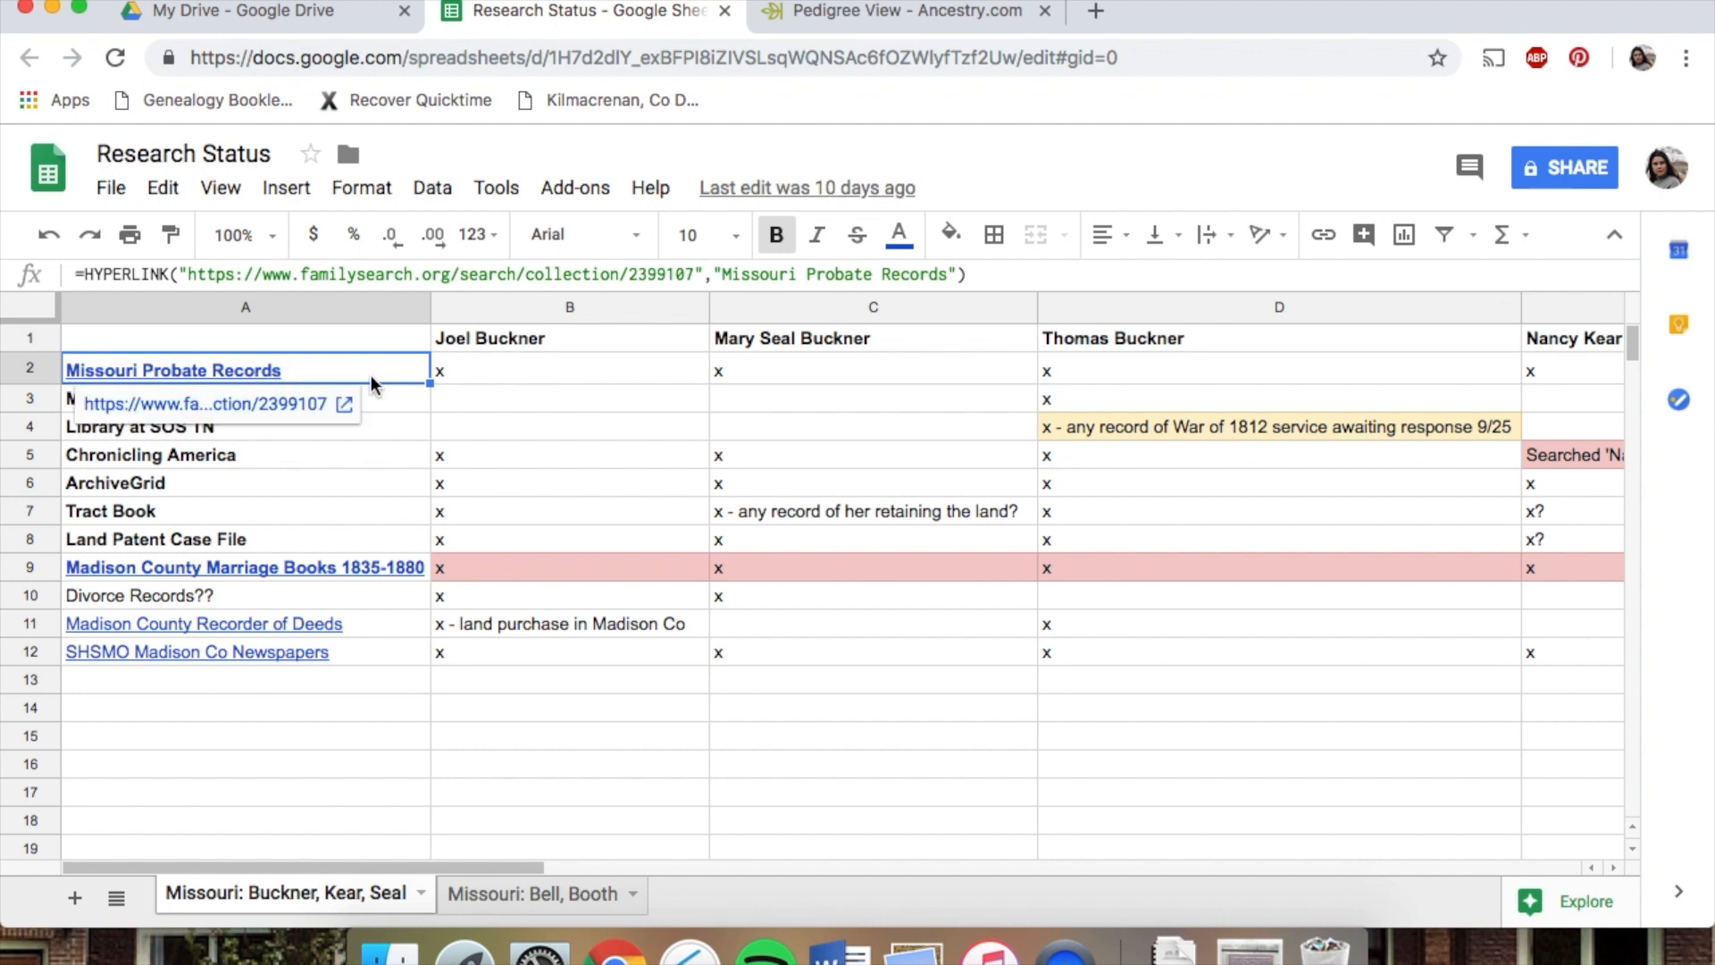
{"action": "left_click", "coordinate": [451, 369]}
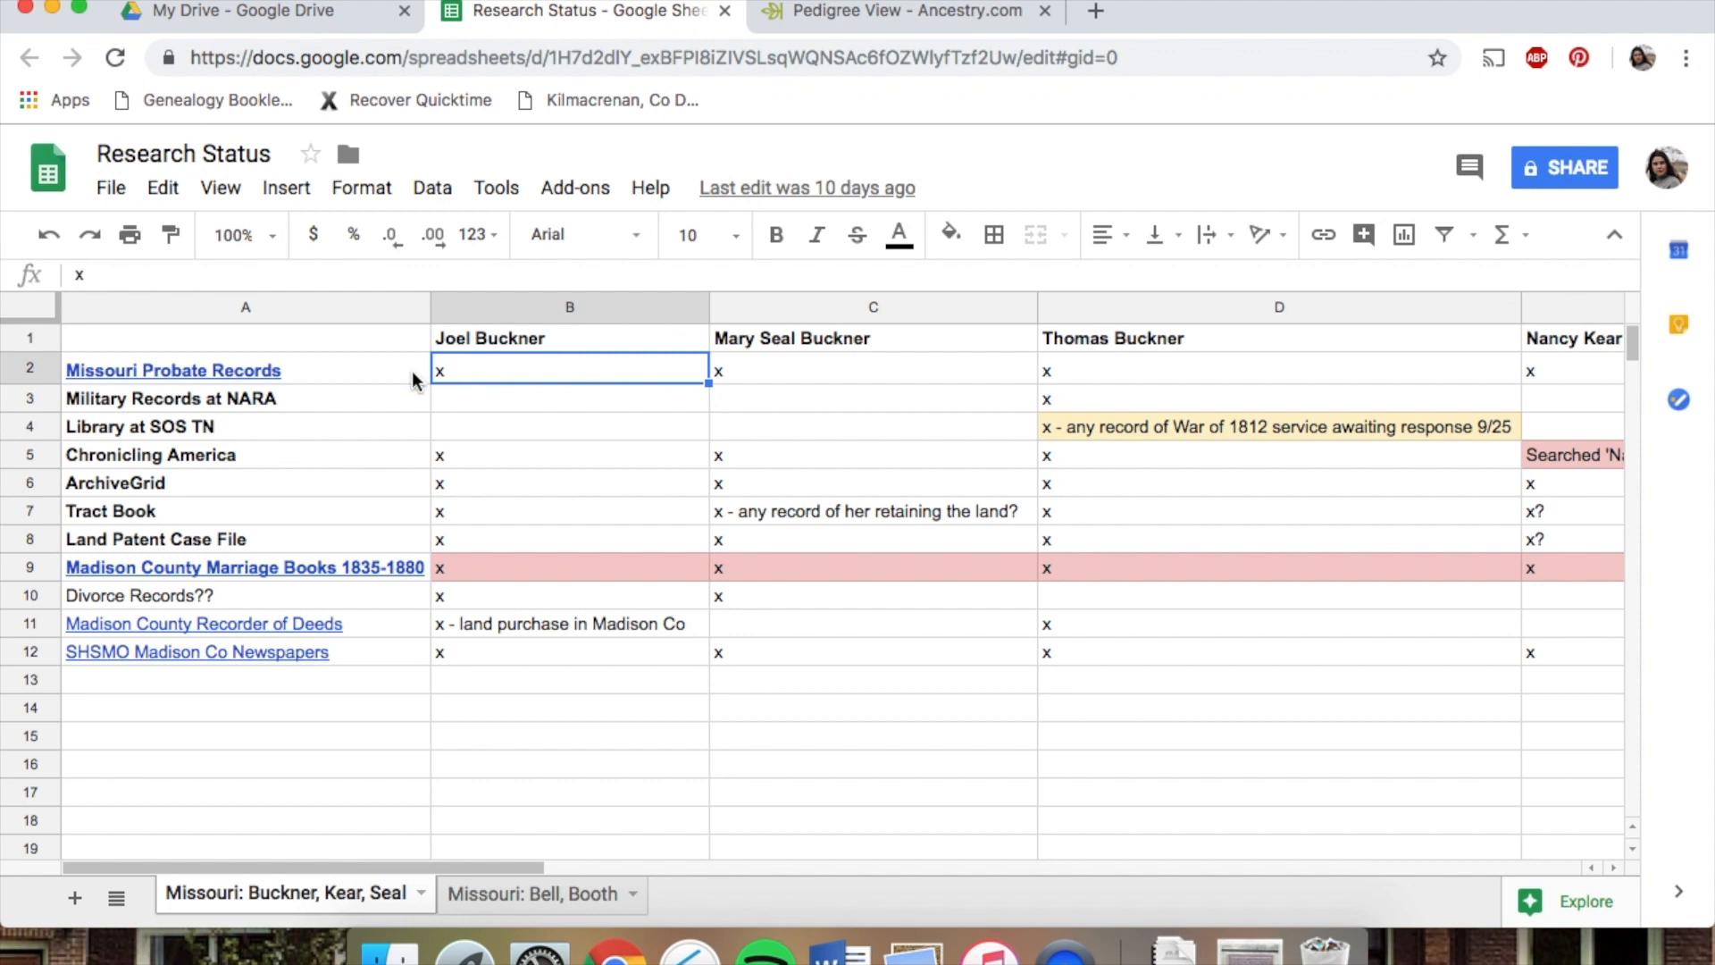
{"action": "mouse_move", "coordinate": [415, 372]}
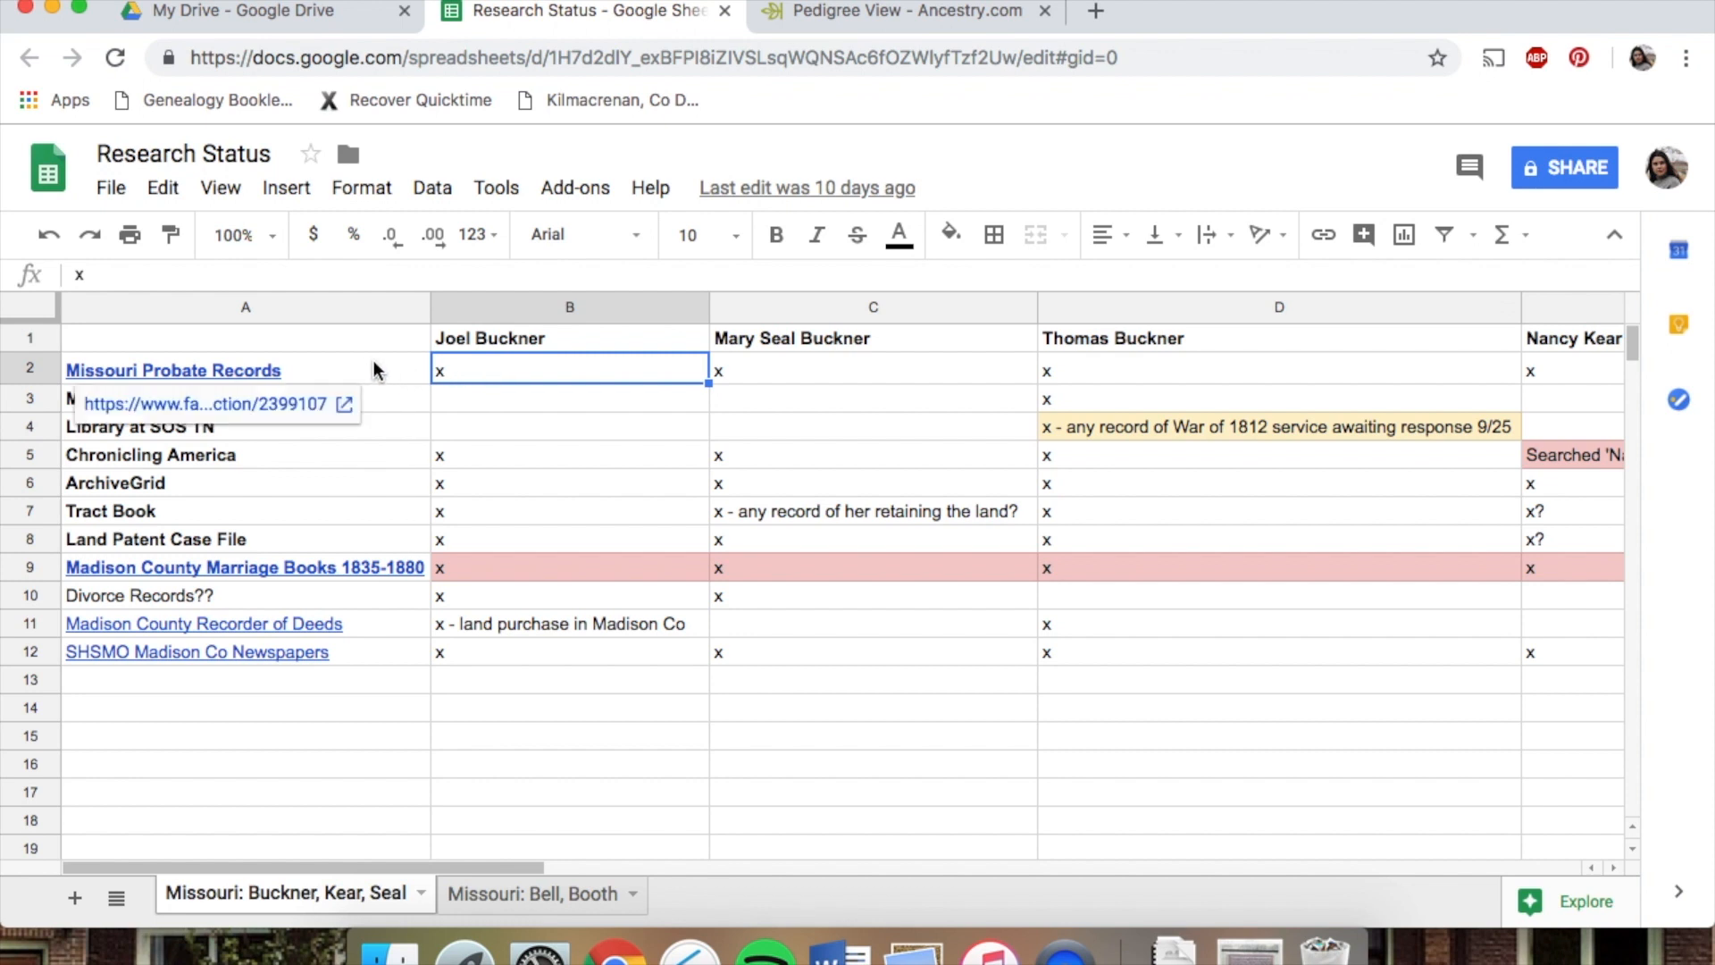
{"action": "left_click", "coordinate": [350, 366]}
{"action": "left_click", "coordinate": [514, 368]}
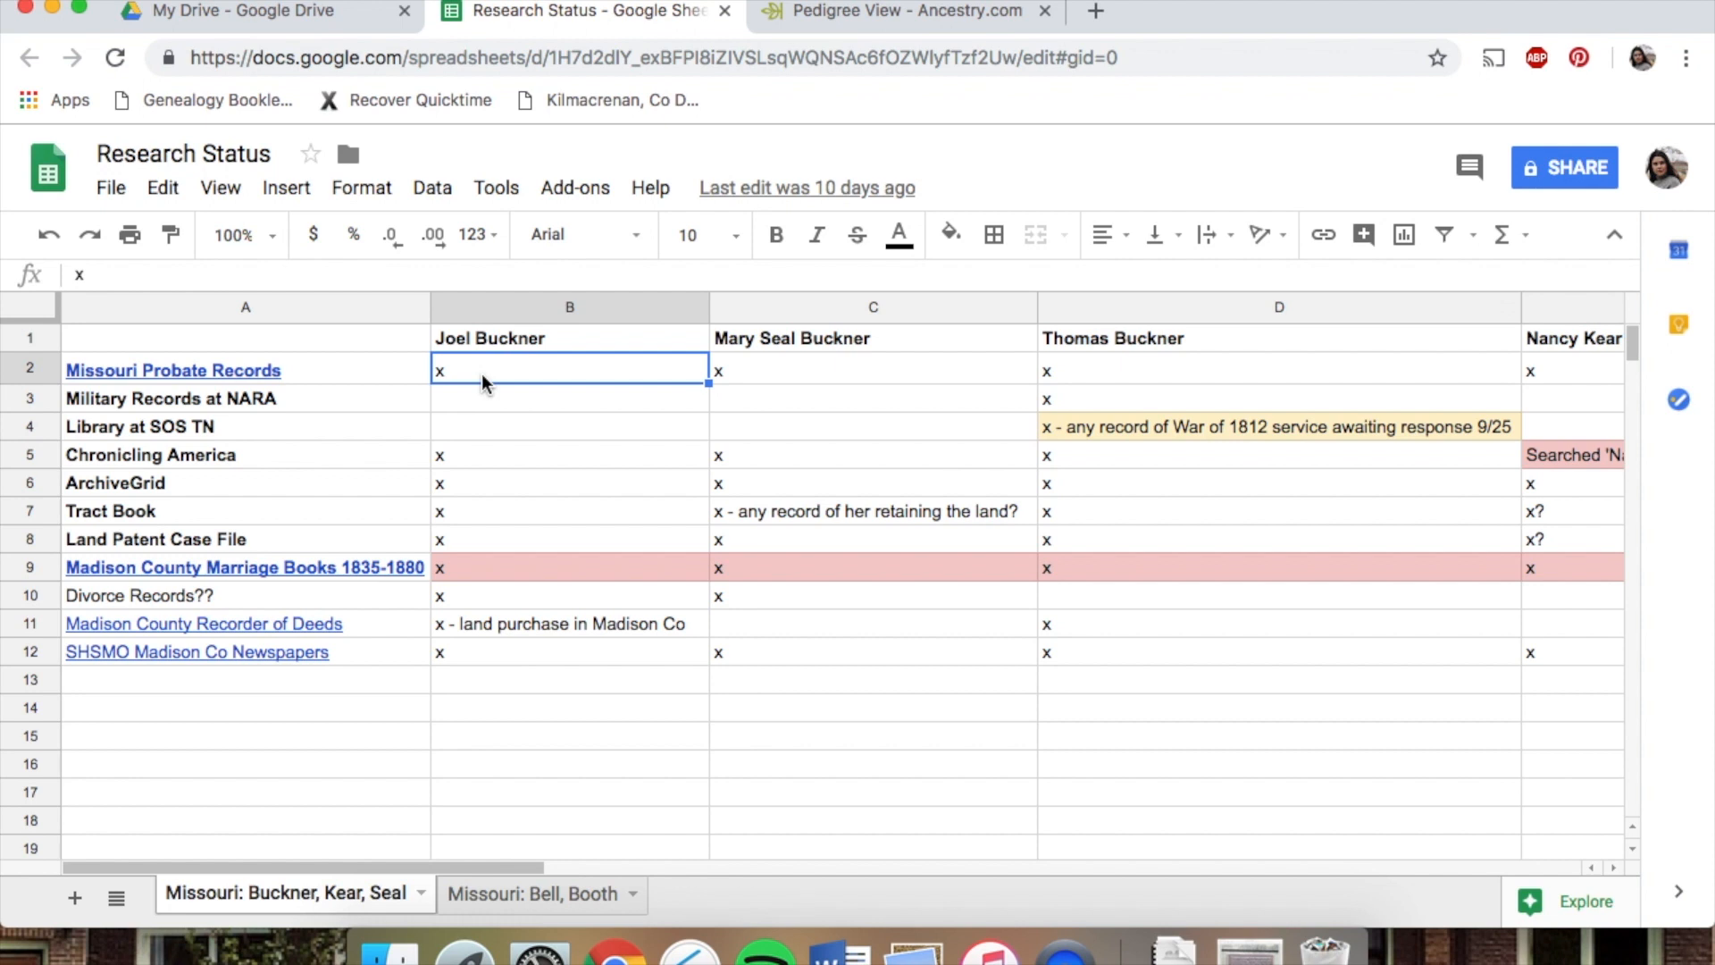
{"action": "left_click", "coordinate": [489, 337]}
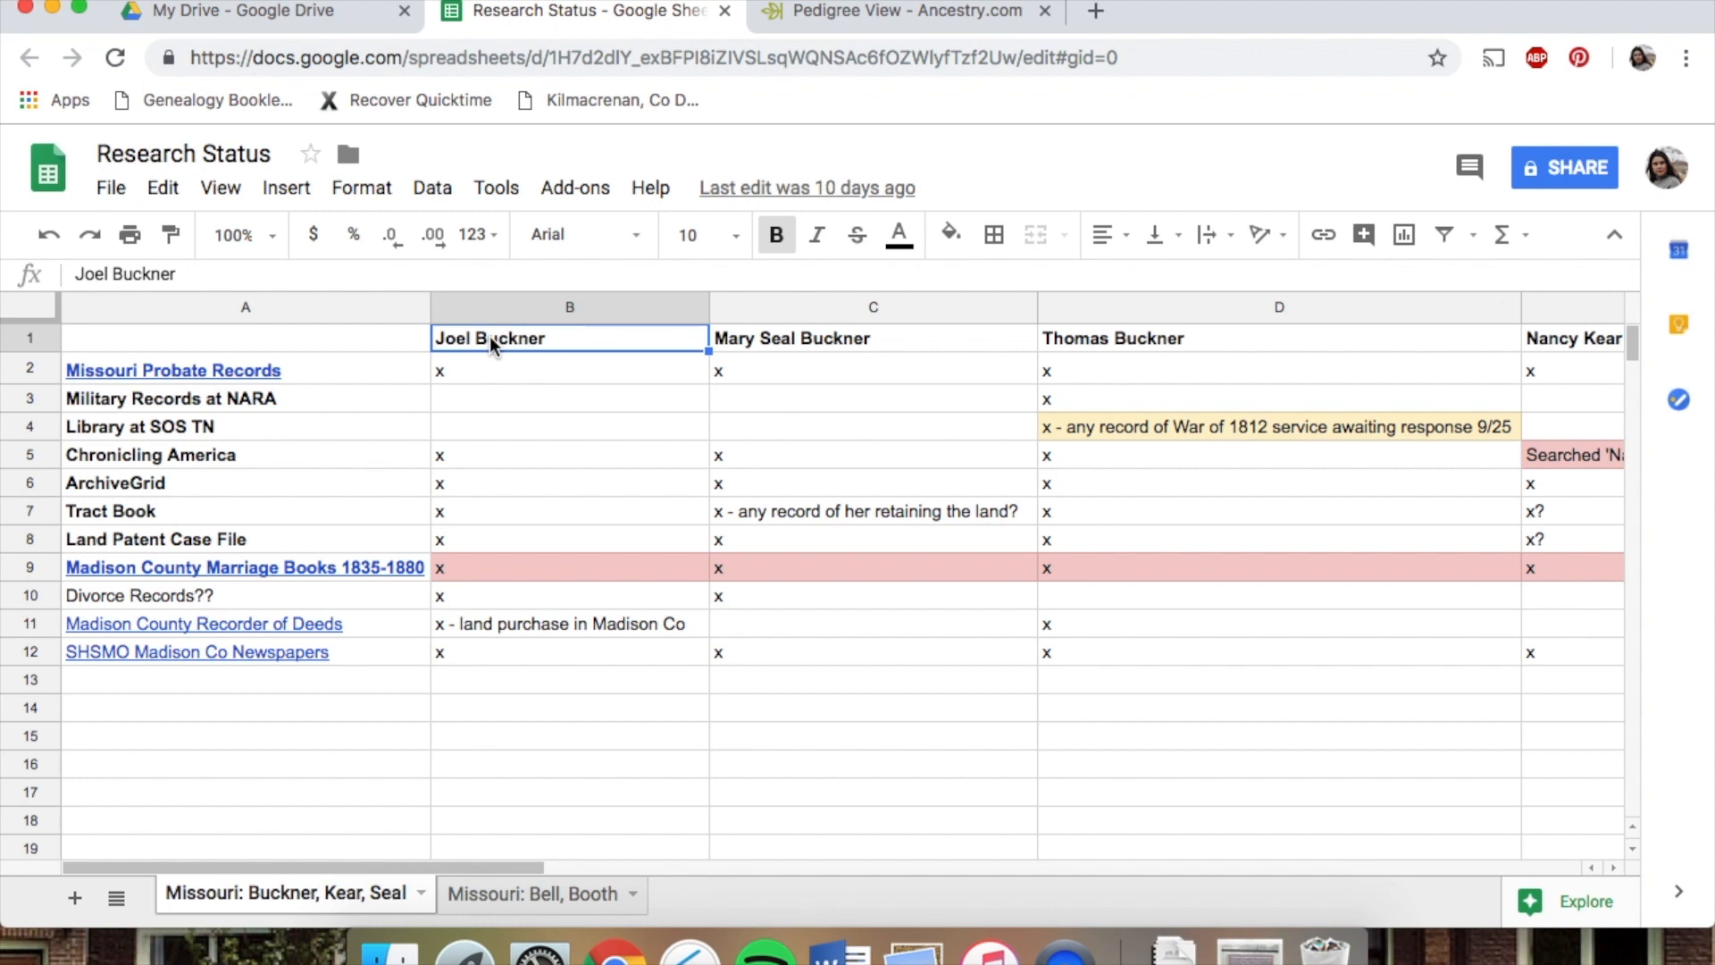
{"action": "left_click", "coordinate": [480, 373]}
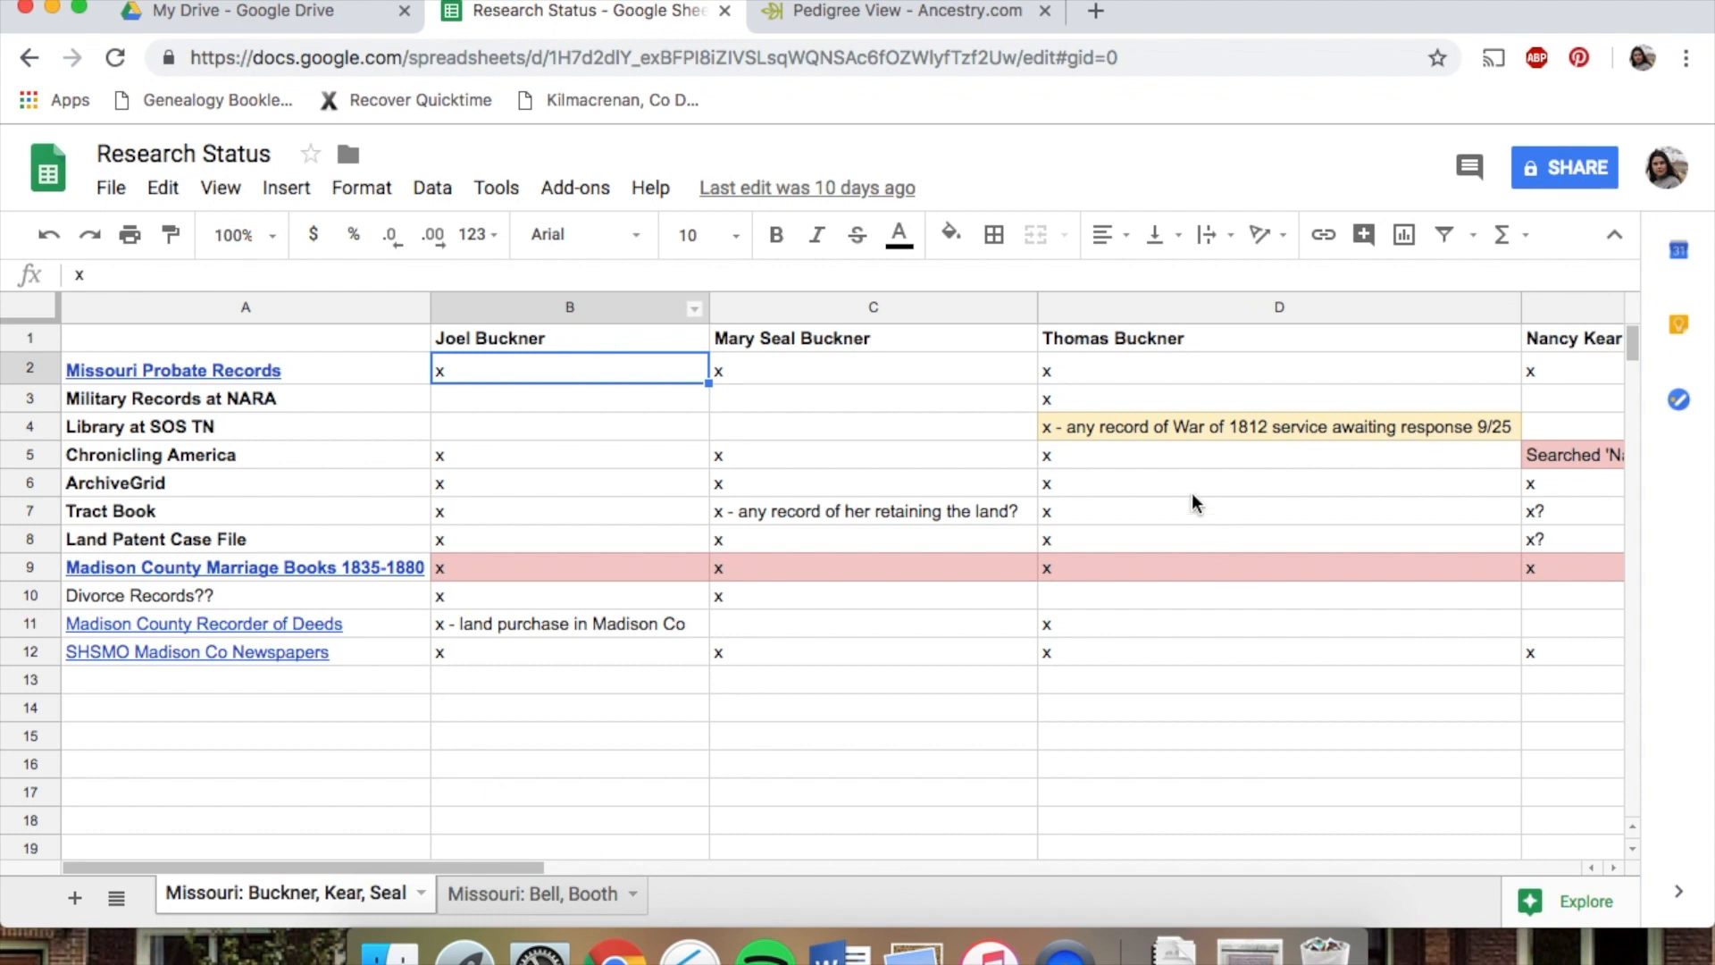
Open the Missouri: Bell, Booth sheet, then switch to the Ancestry pedigree view tab
{"action": "left_click", "coordinate": [551, 887]}
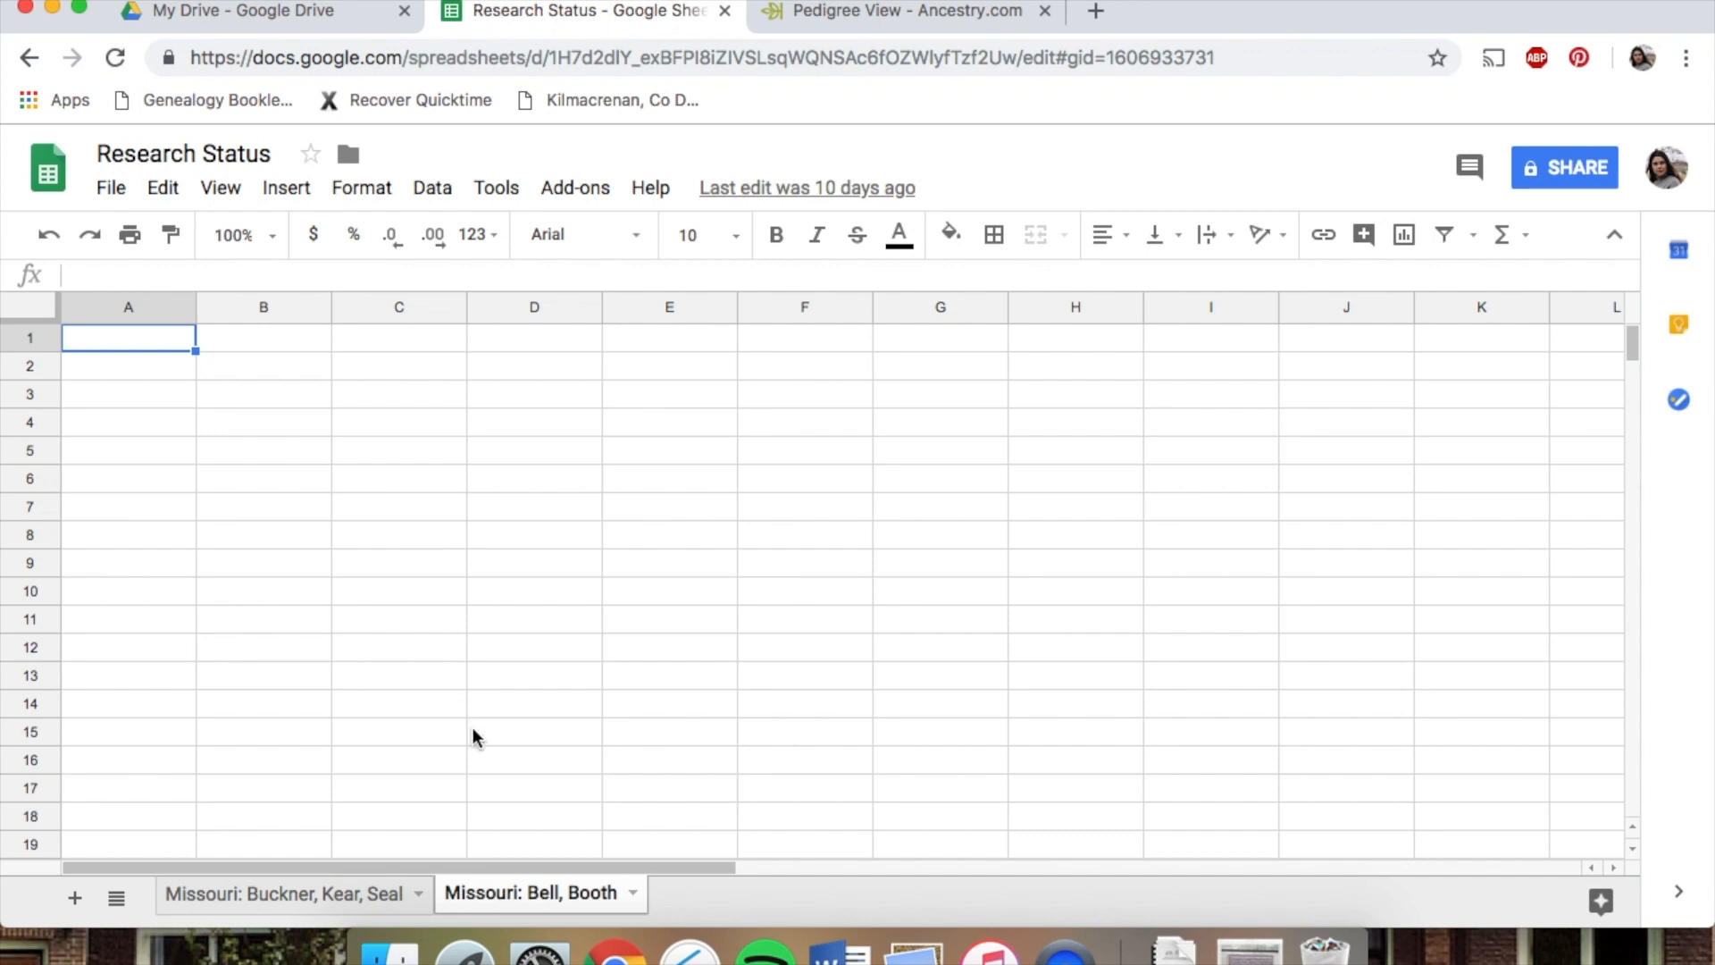
{"action": "left_click", "coordinate": [845, 32]}
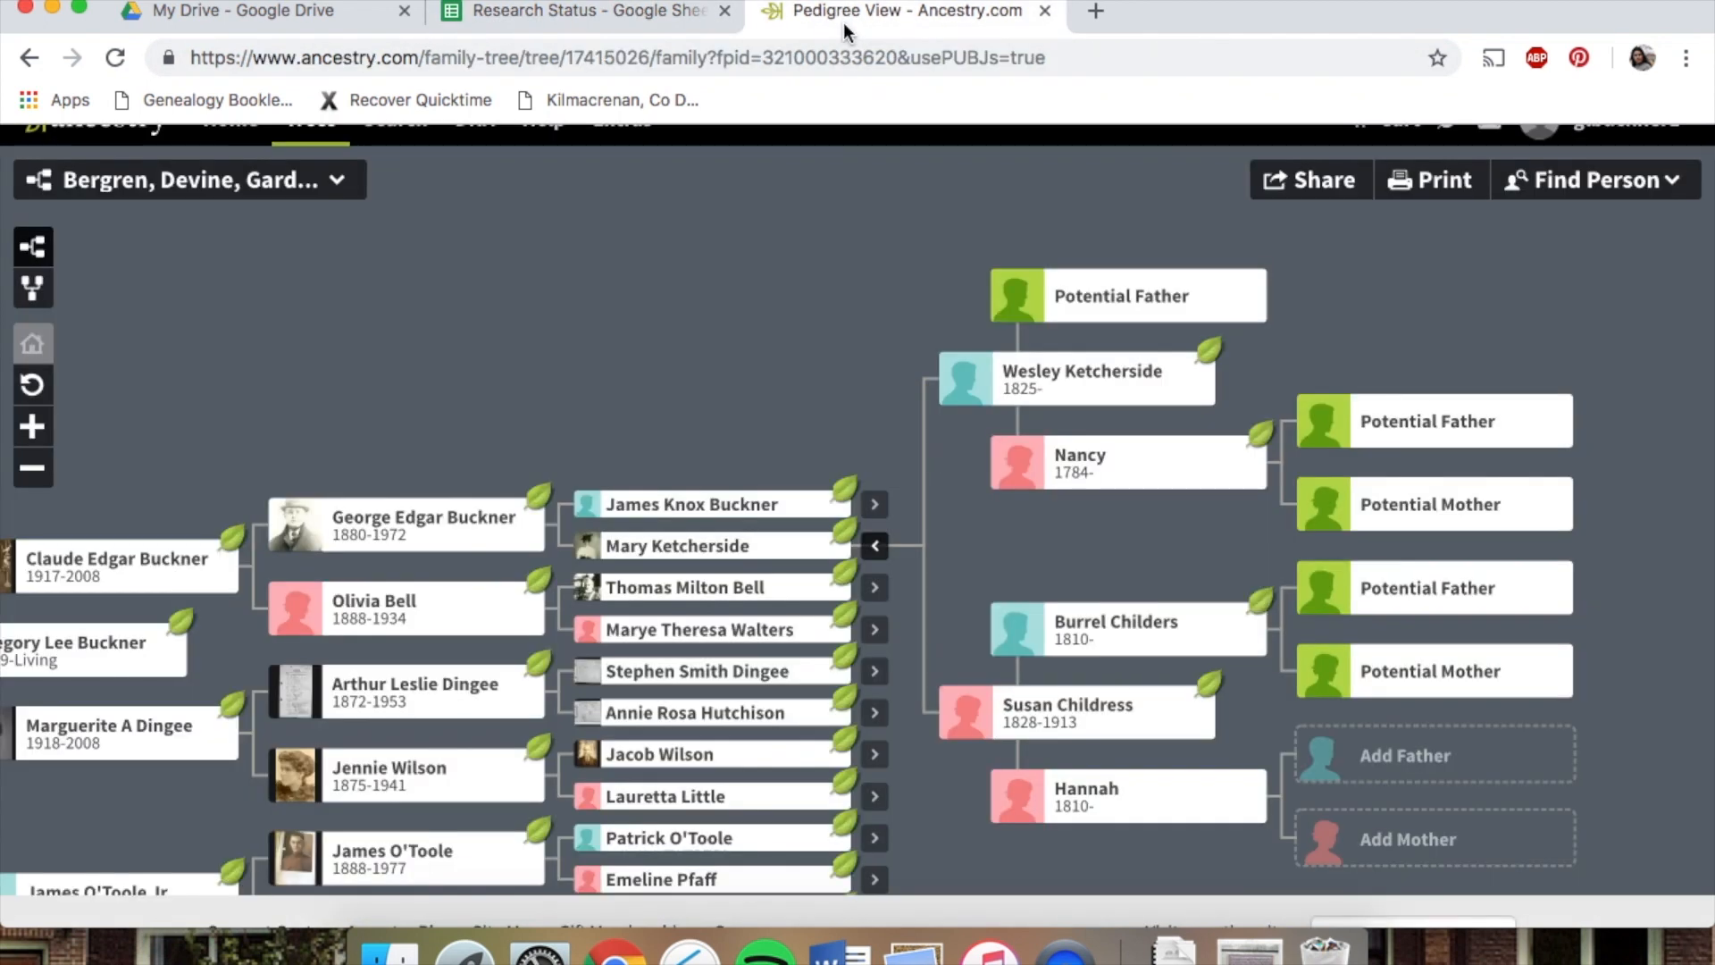
{"action": "left_click_drag", "start_coordinate": [807, 332], "coordinate": [808, 225]}
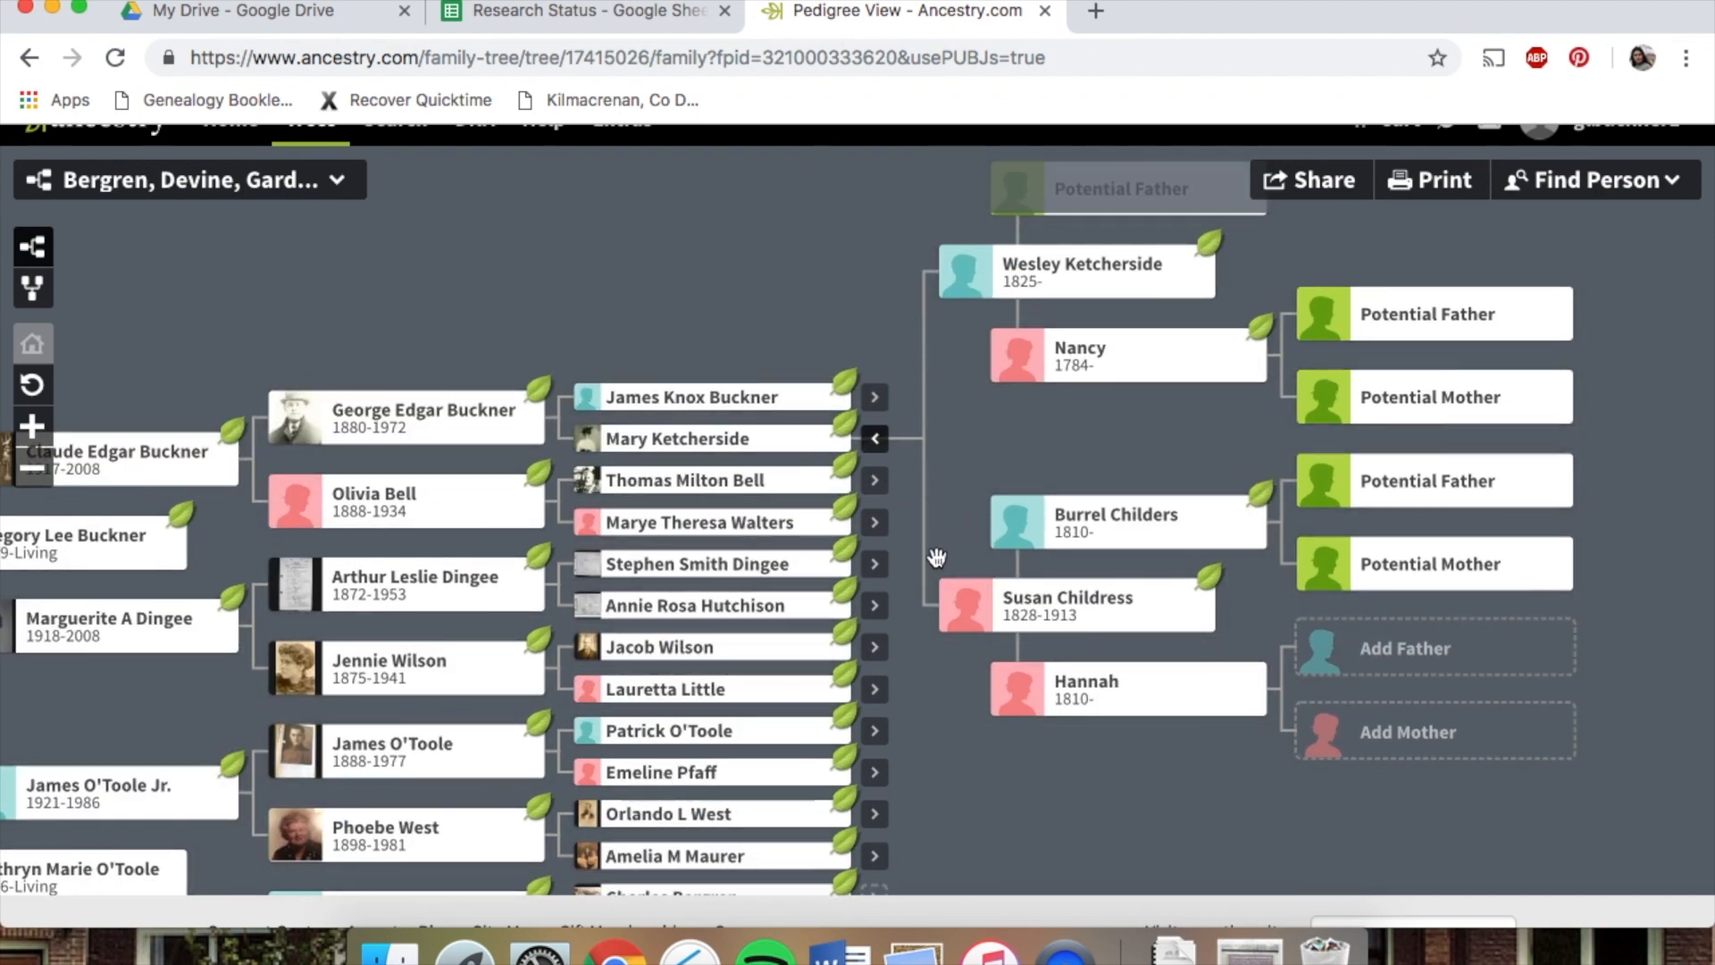
{"action": "left_click", "coordinate": [875, 480]}
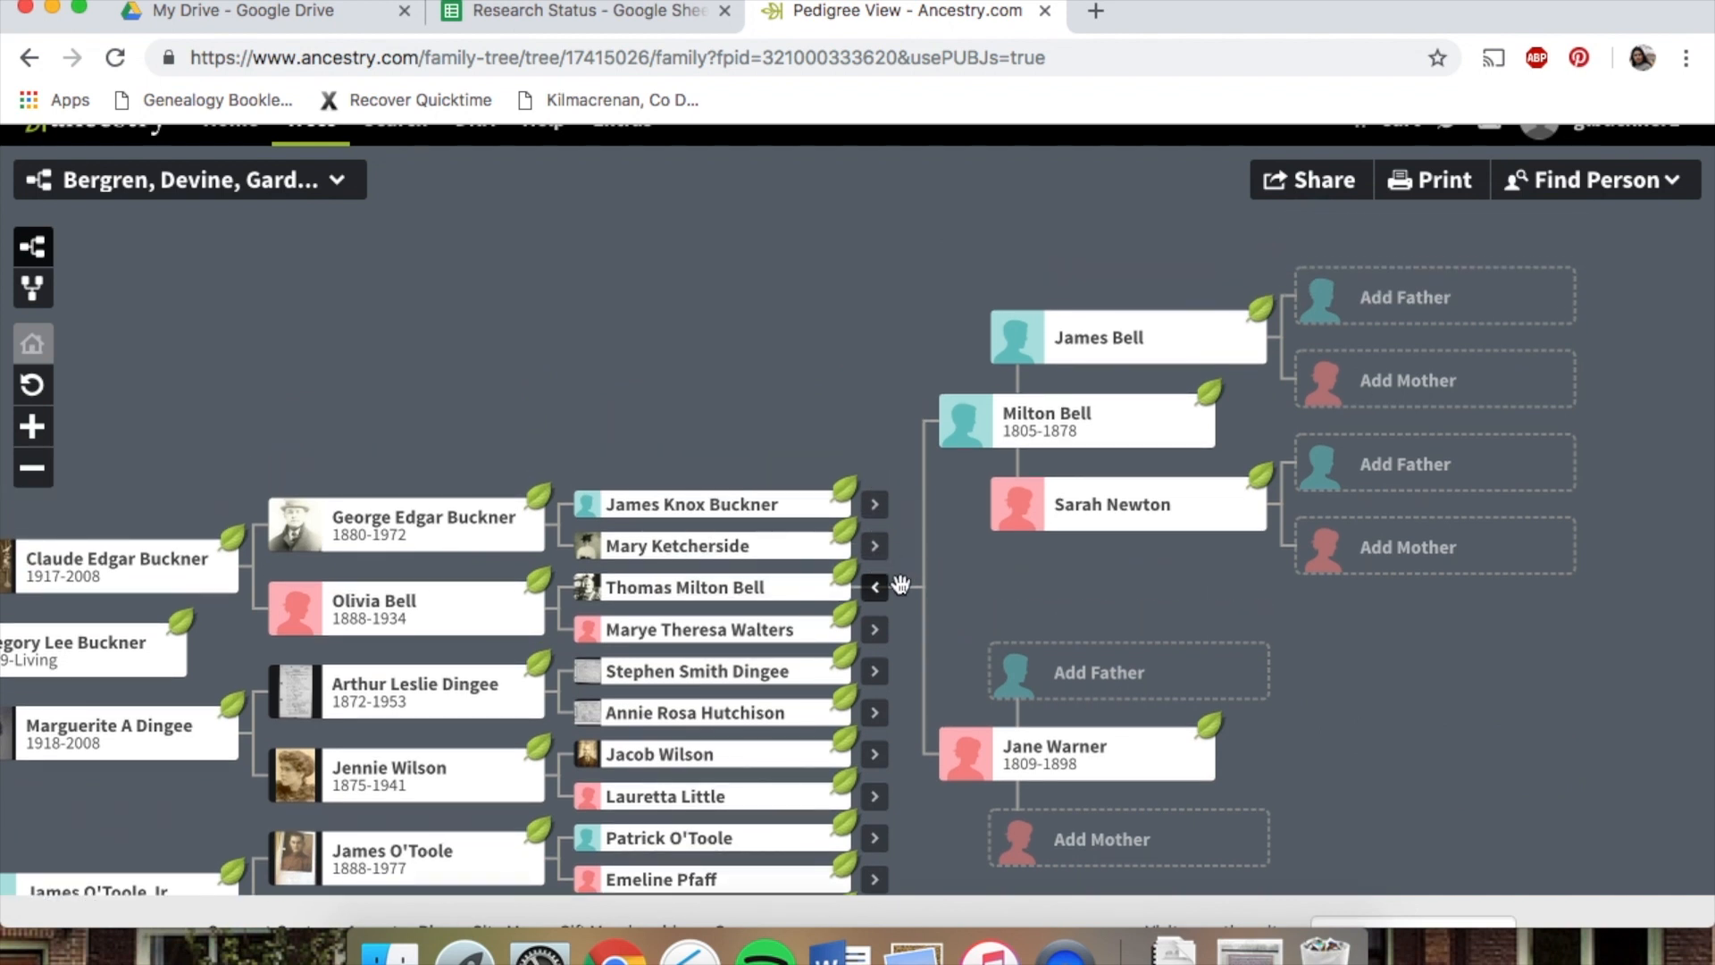
{"action": "left_click", "coordinate": [875, 630]}
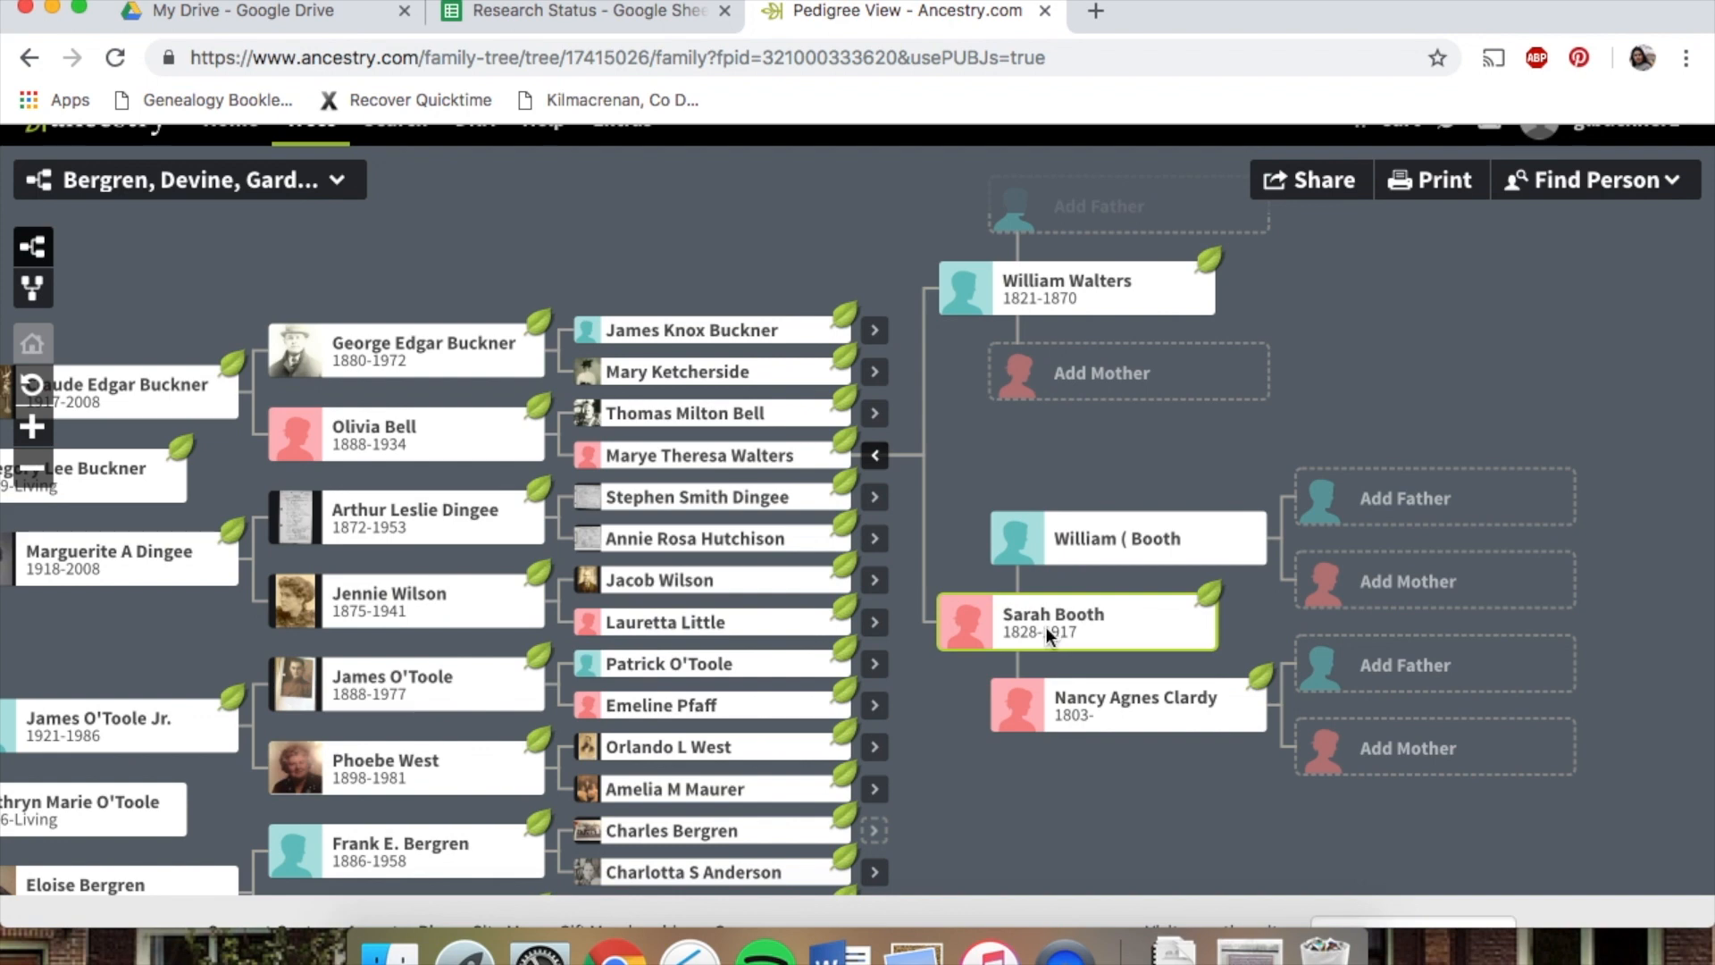
{"action": "left_click", "coordinate": [1047, 627]}
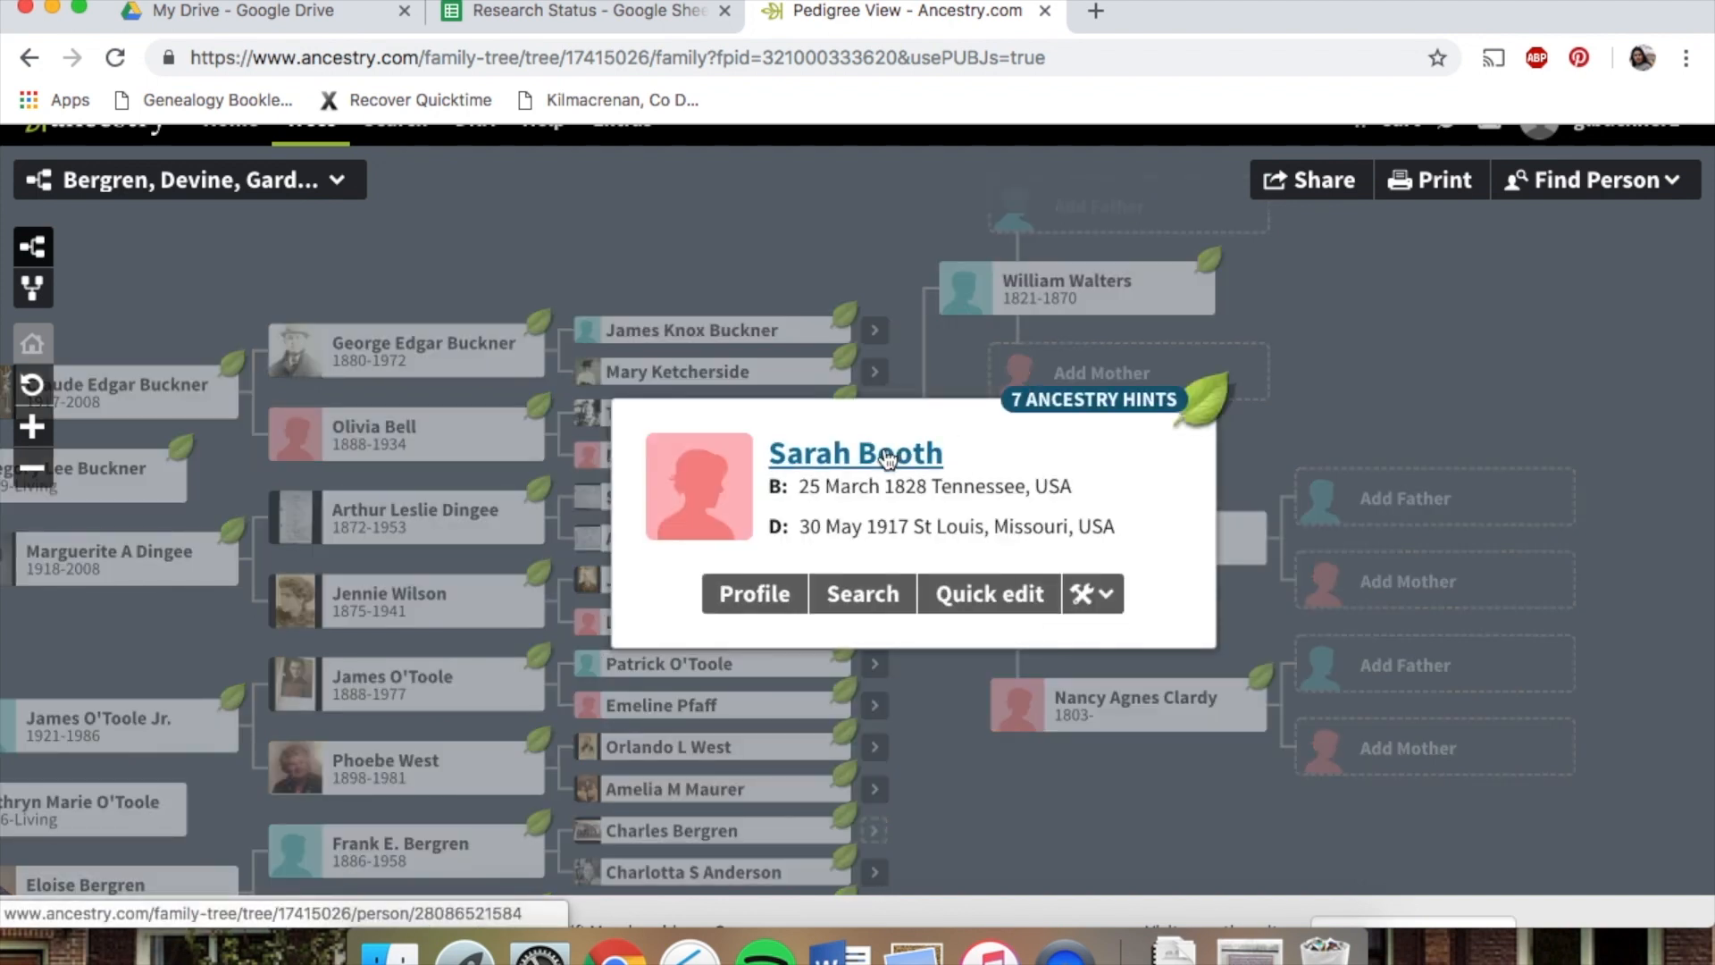
{"action": "left_click", "coordinate": [199, 494]}
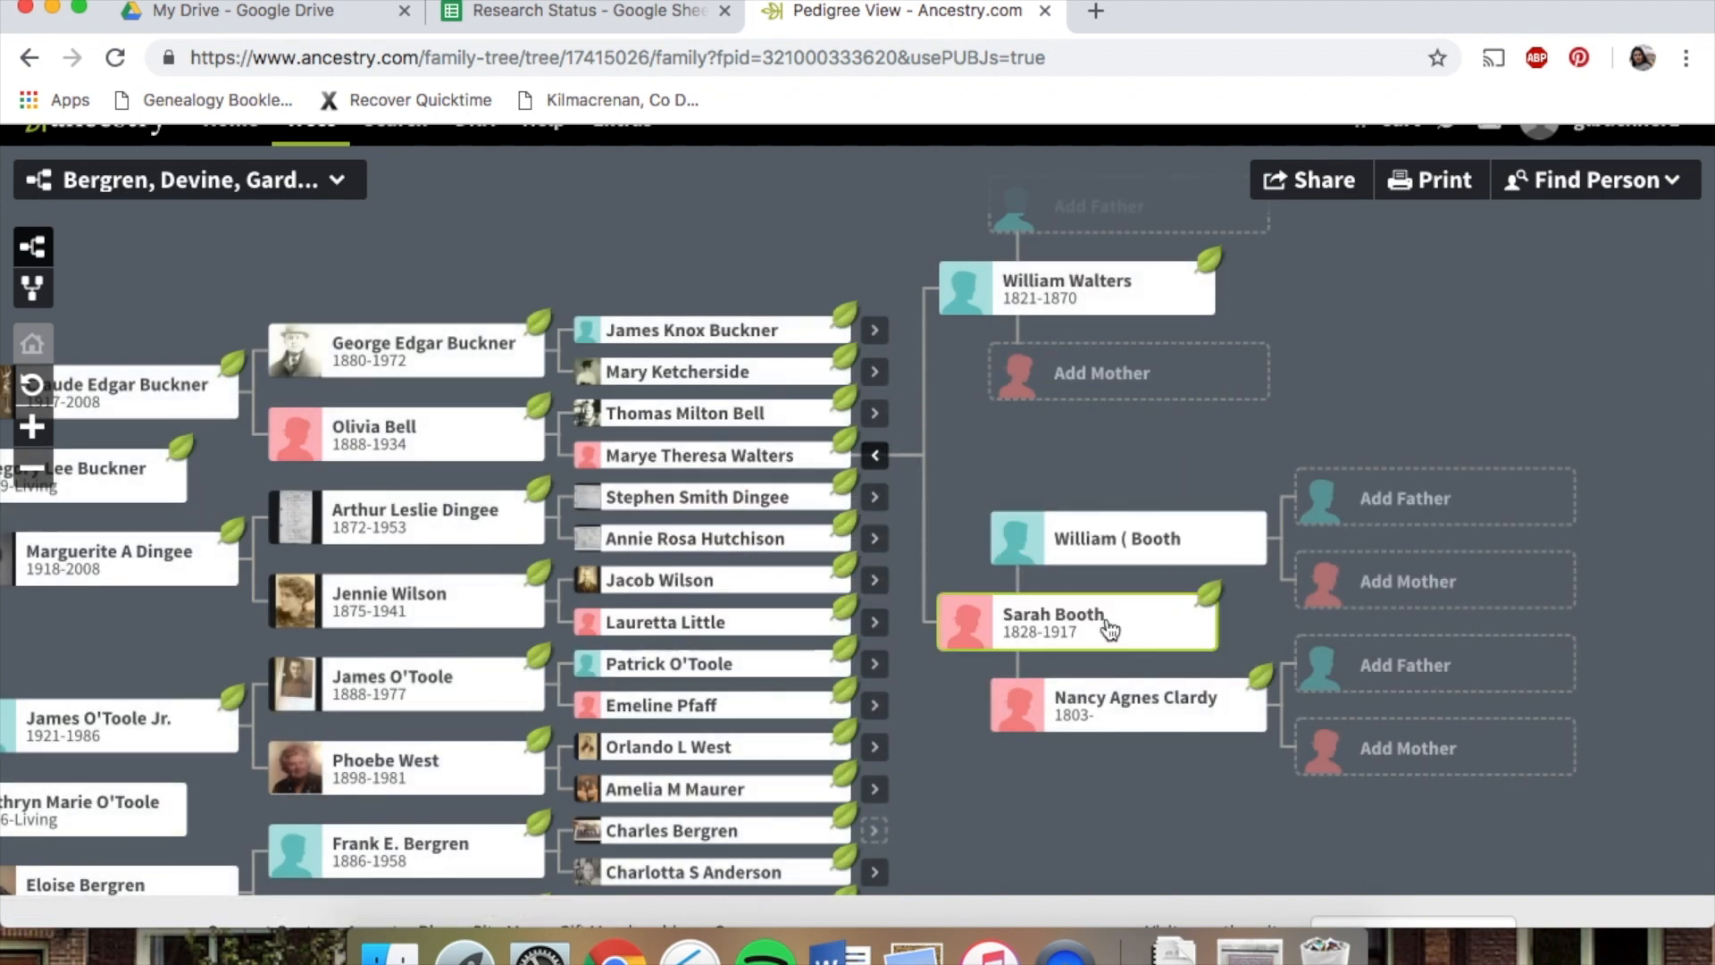
{"action": "left_click", "coordinate": [1111, 631]}
{"action": "left_click", "coordinate": [910, 457]}
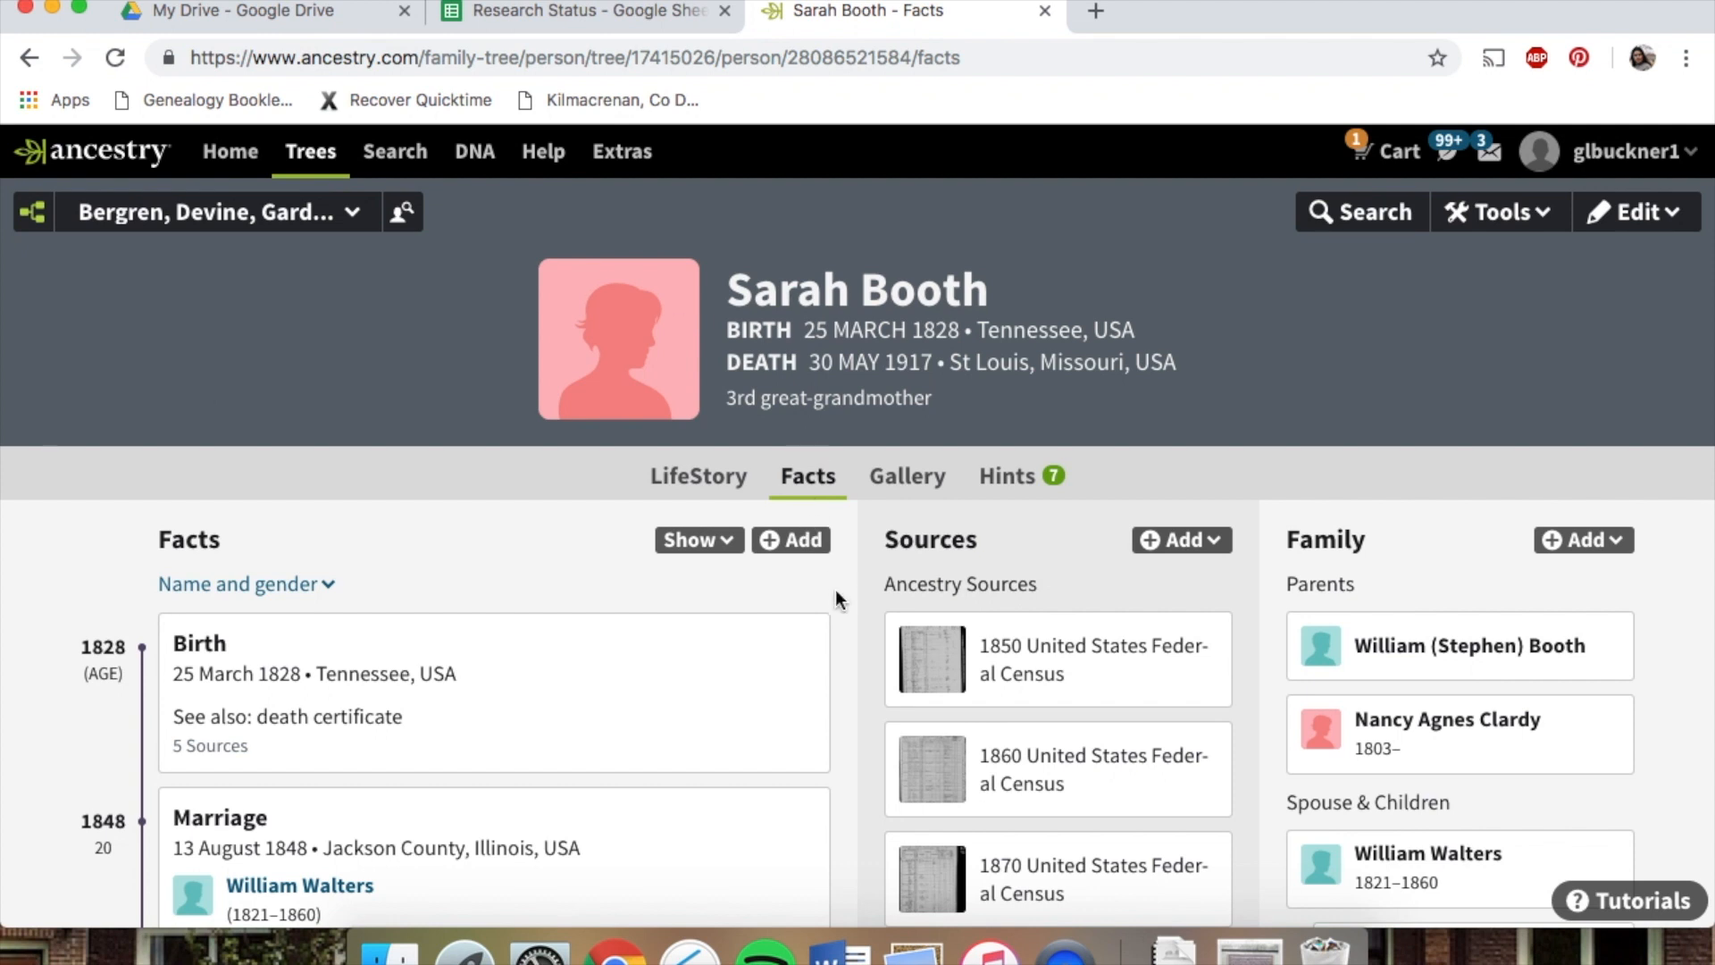
{"action": "scroll", "coordinate": [835, 590], "scroll_direction": "down", "scroll_amount": 4}
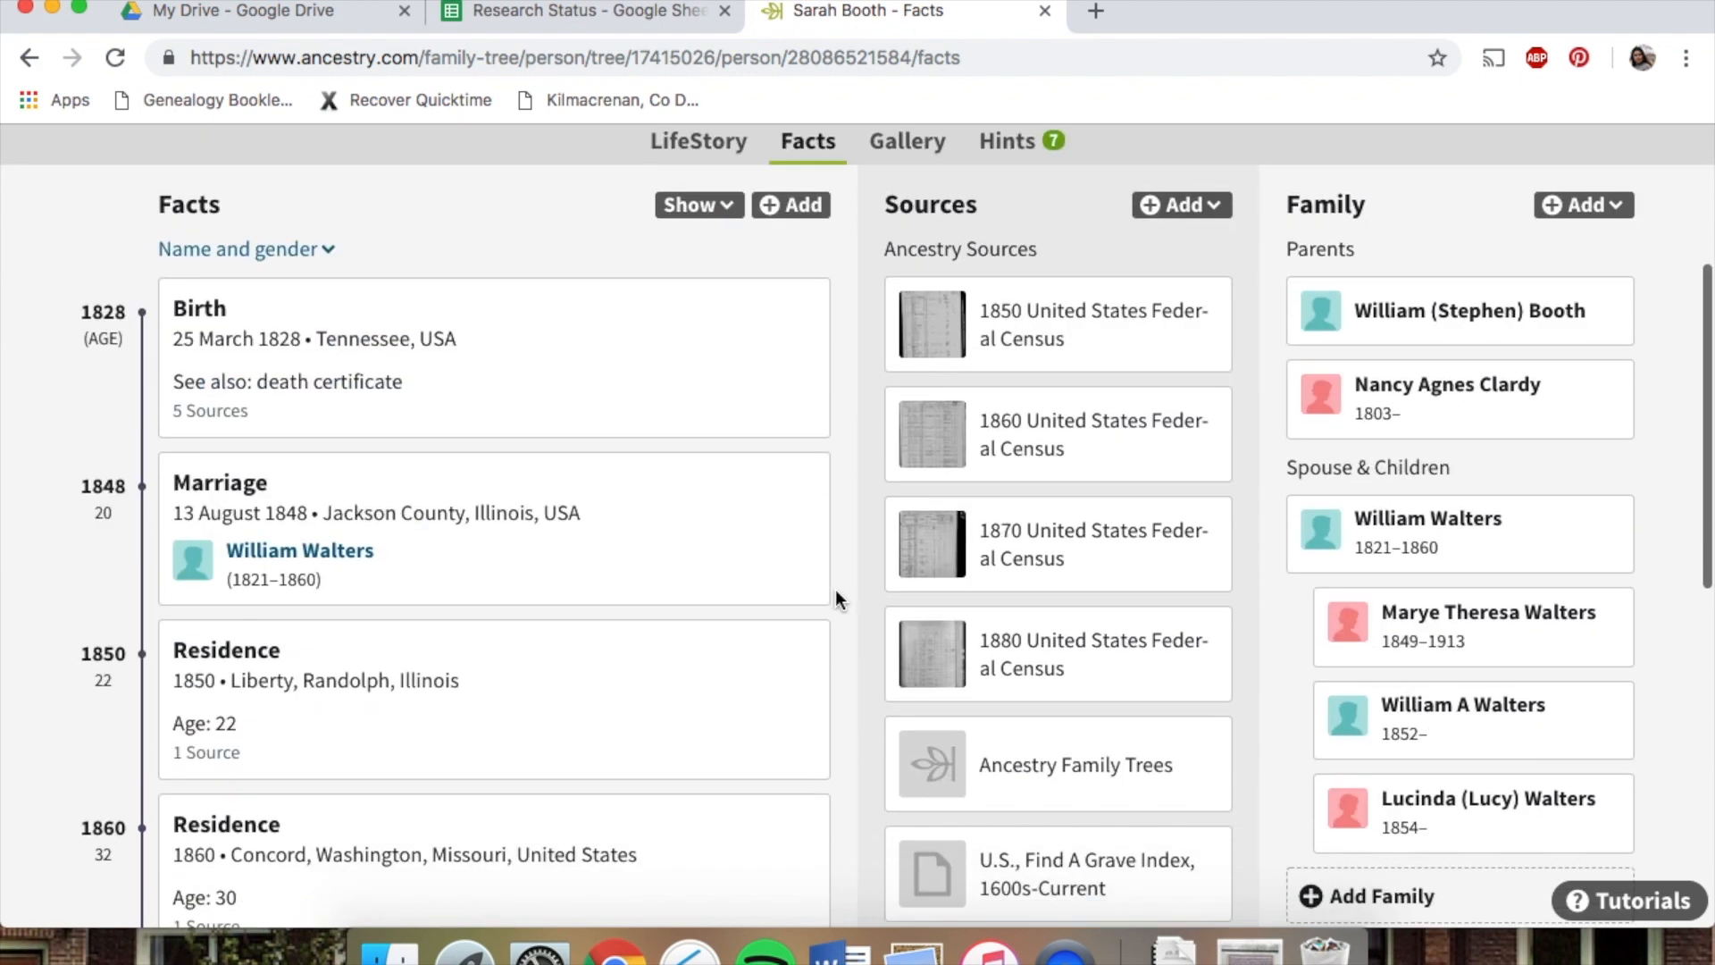
{"action": "scroll", "coordinate": [836, 592], "scroll_direction": "up", "scroll_amount": 2}
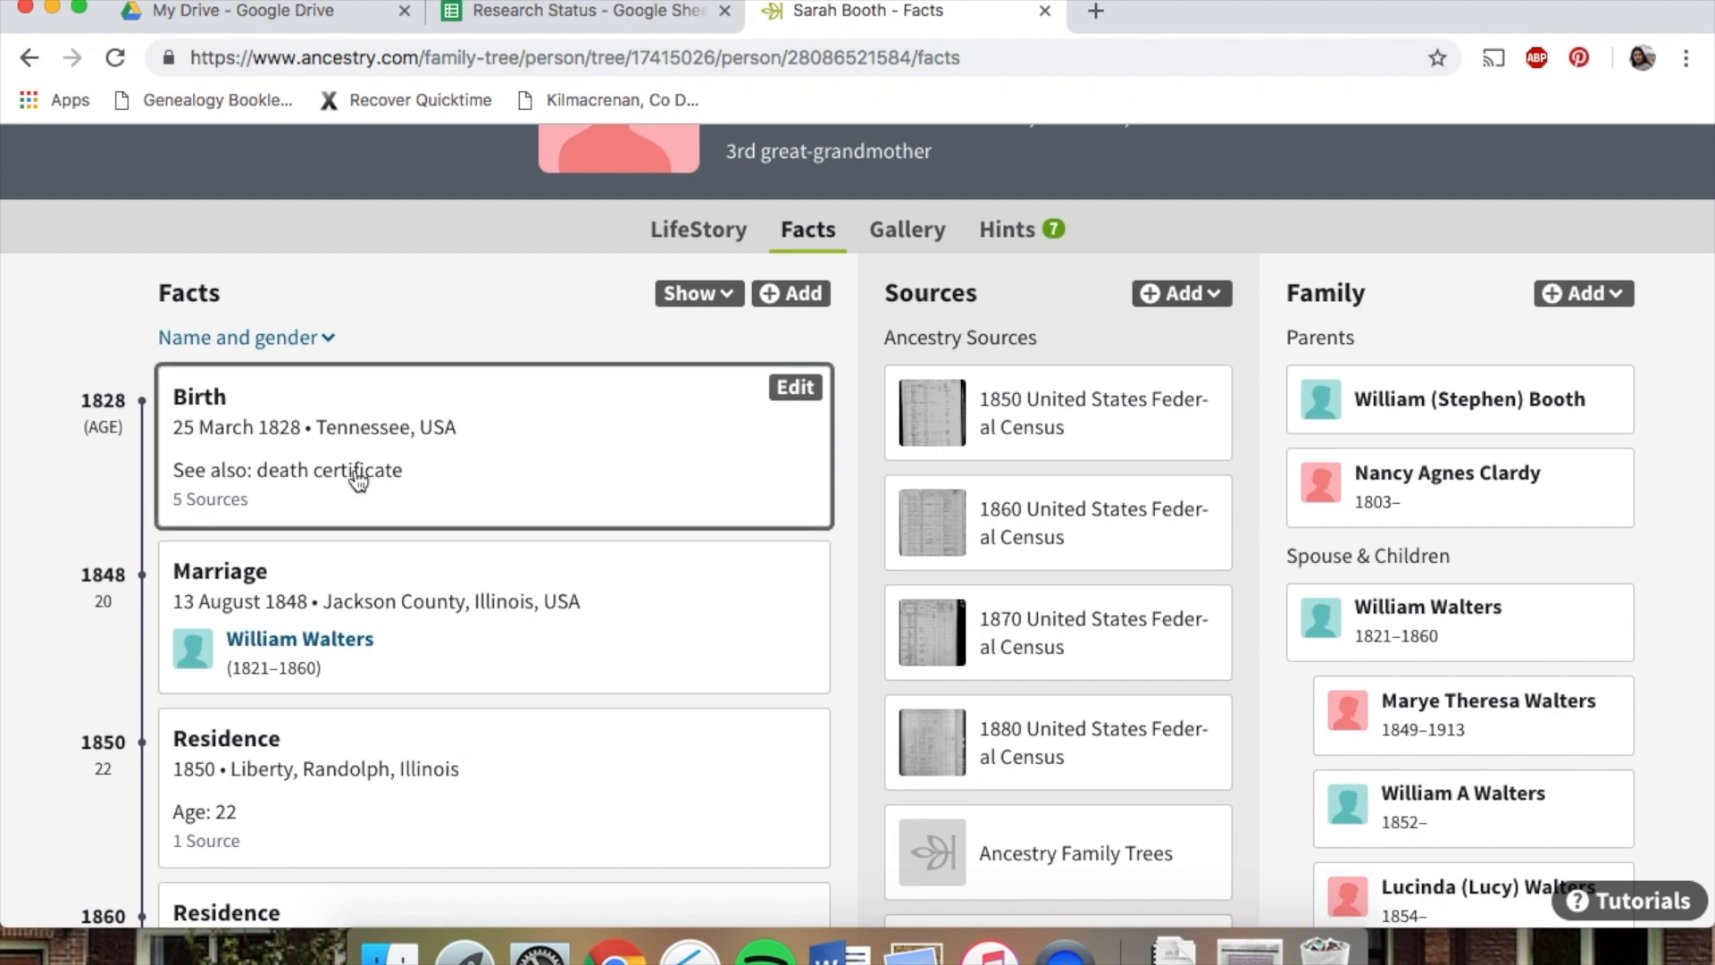
{"action": "scroll", "coordinate": [357, 471], "scroll_direction": "down", "scroll_amount": 7}
{"action": "scroll", "coordinate": [357, 483], "scroll_direction": "down", "scroll_amount": 2}
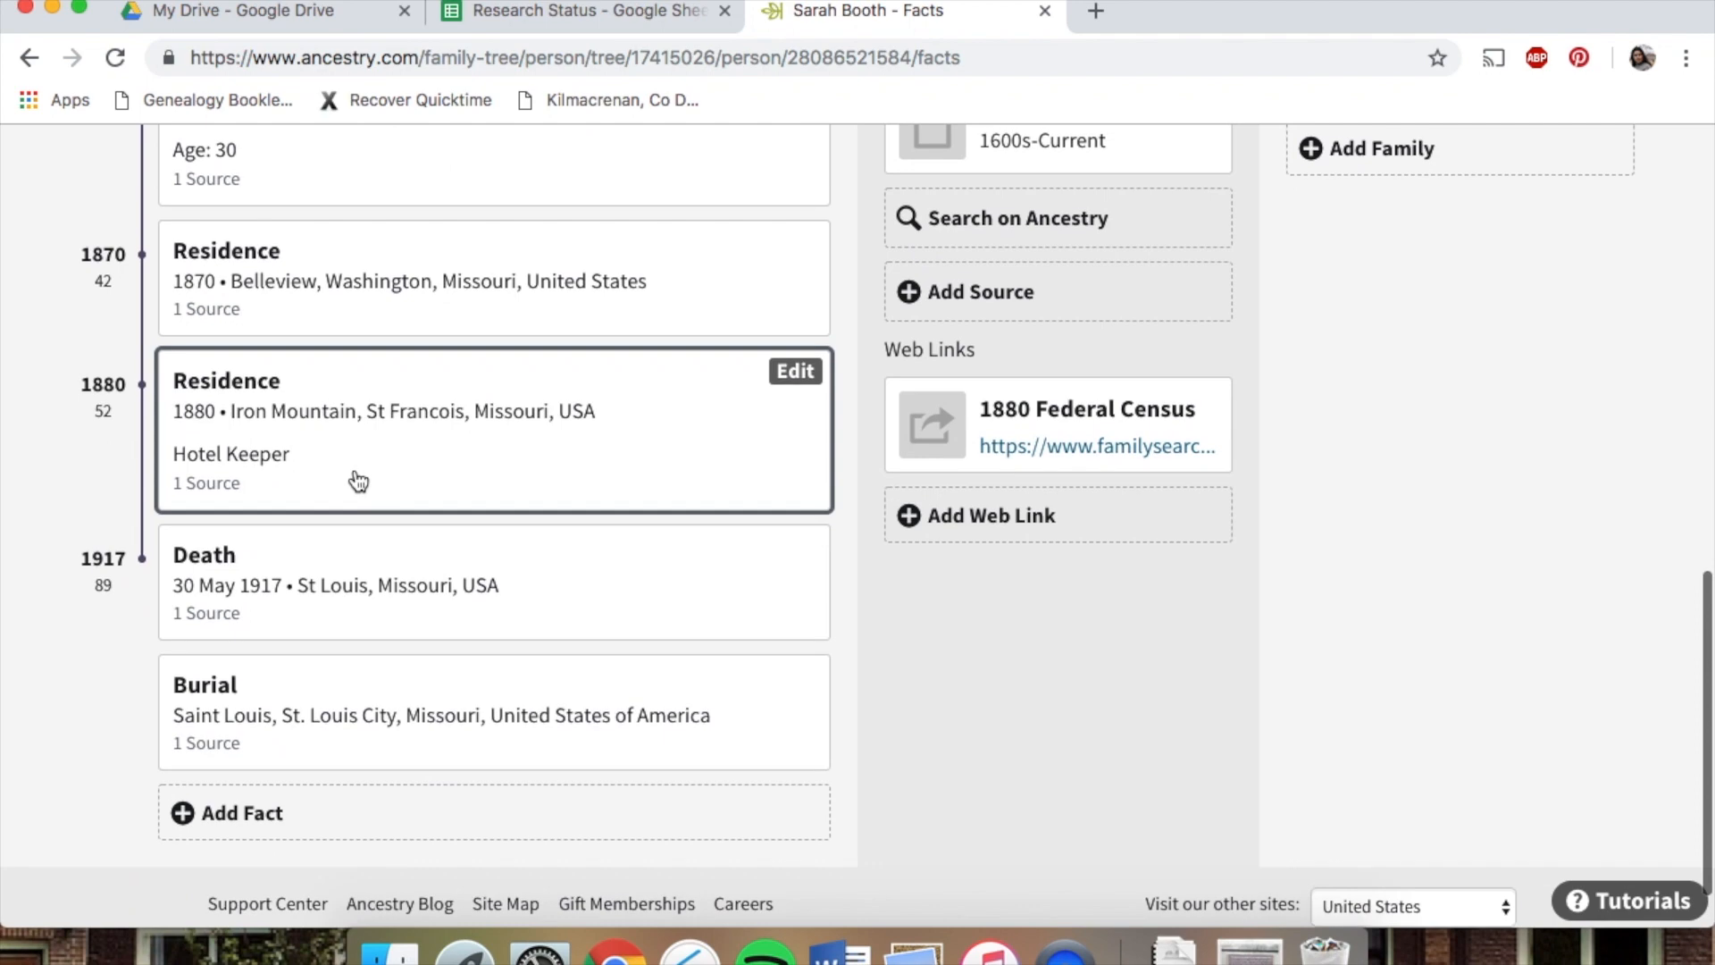
{"action": "scroll", "coordinate": [357, 482], "scroll_direction": "up", "scroll_amount": 7}
{"action": "scroll", "coordinate": [359, 485], "scroll_direction": "up", "scroll_amount": 2}
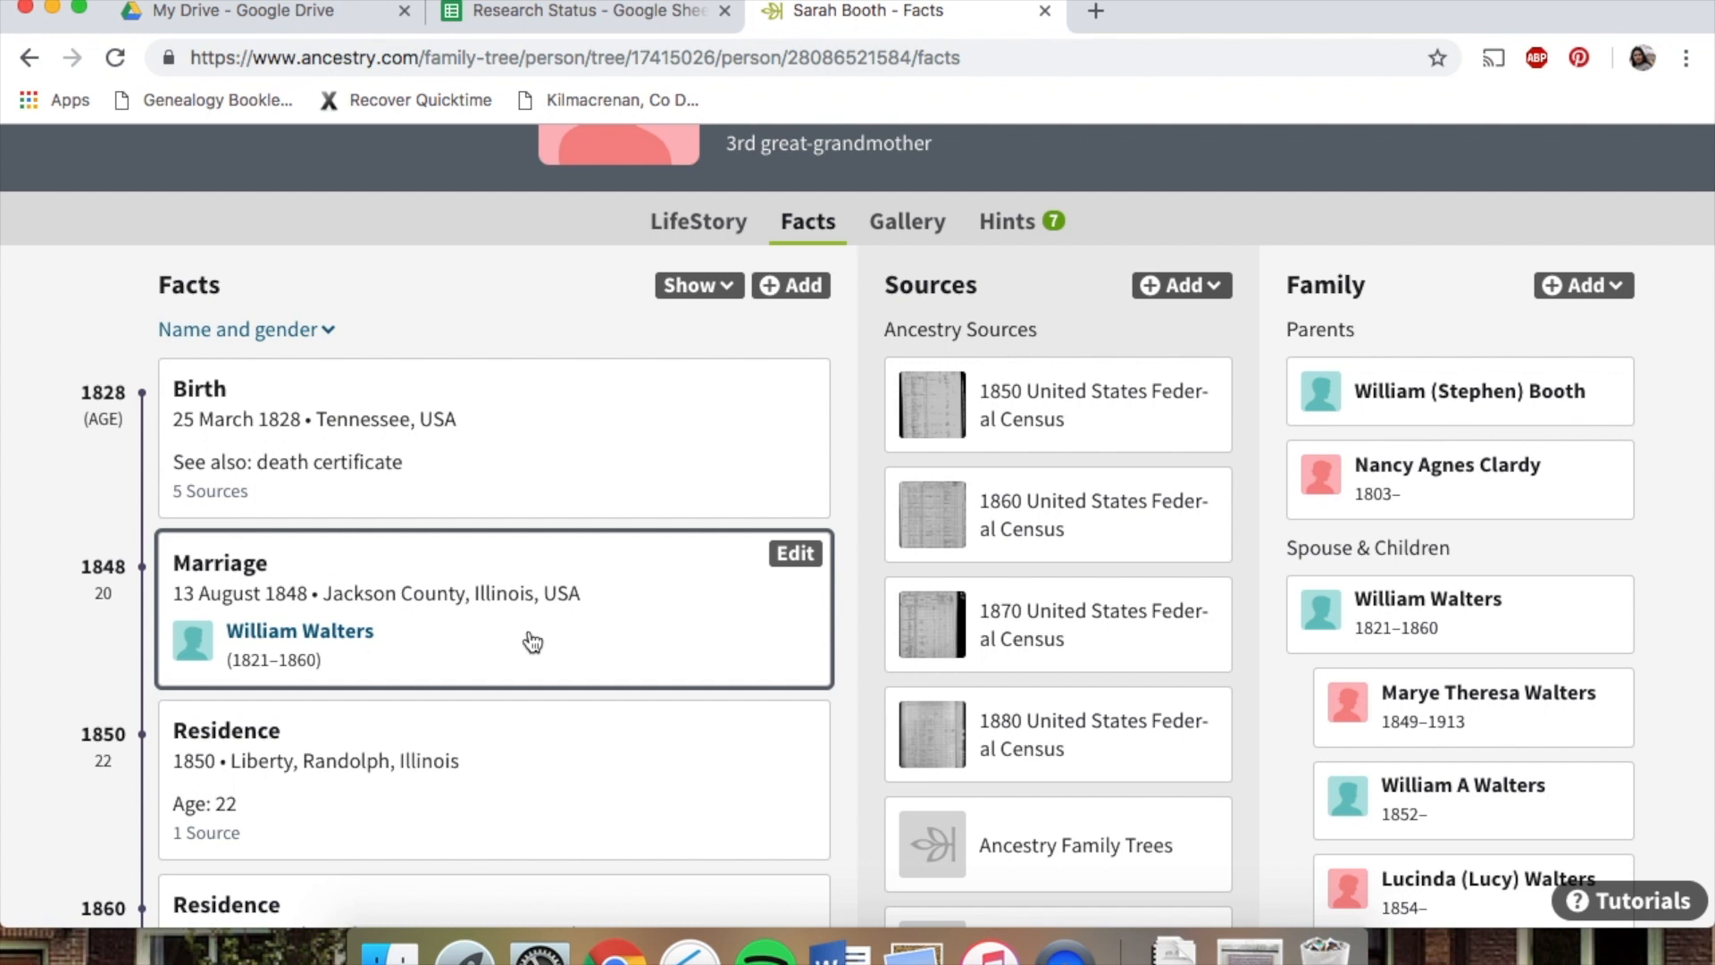
{"action": "left_click", "coordinate": [636, 20]}
{"action": "left_click", "coordinate": [241, 341]}
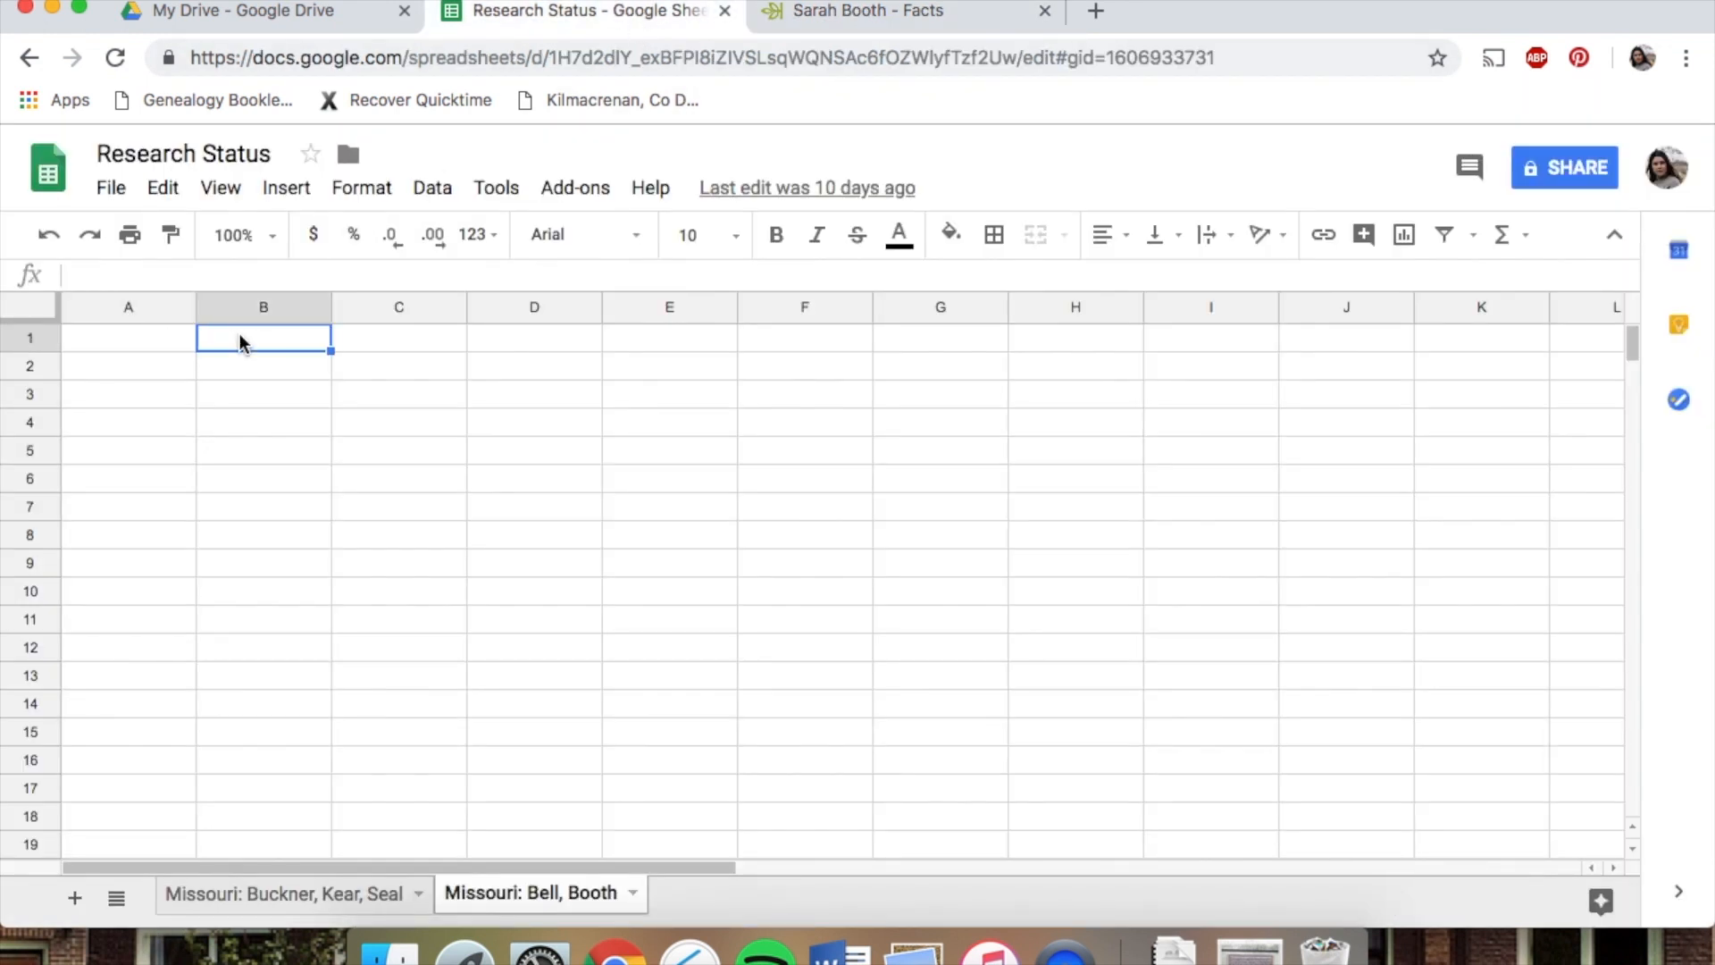
{"action": "type", "text": "Sarah Booth"}
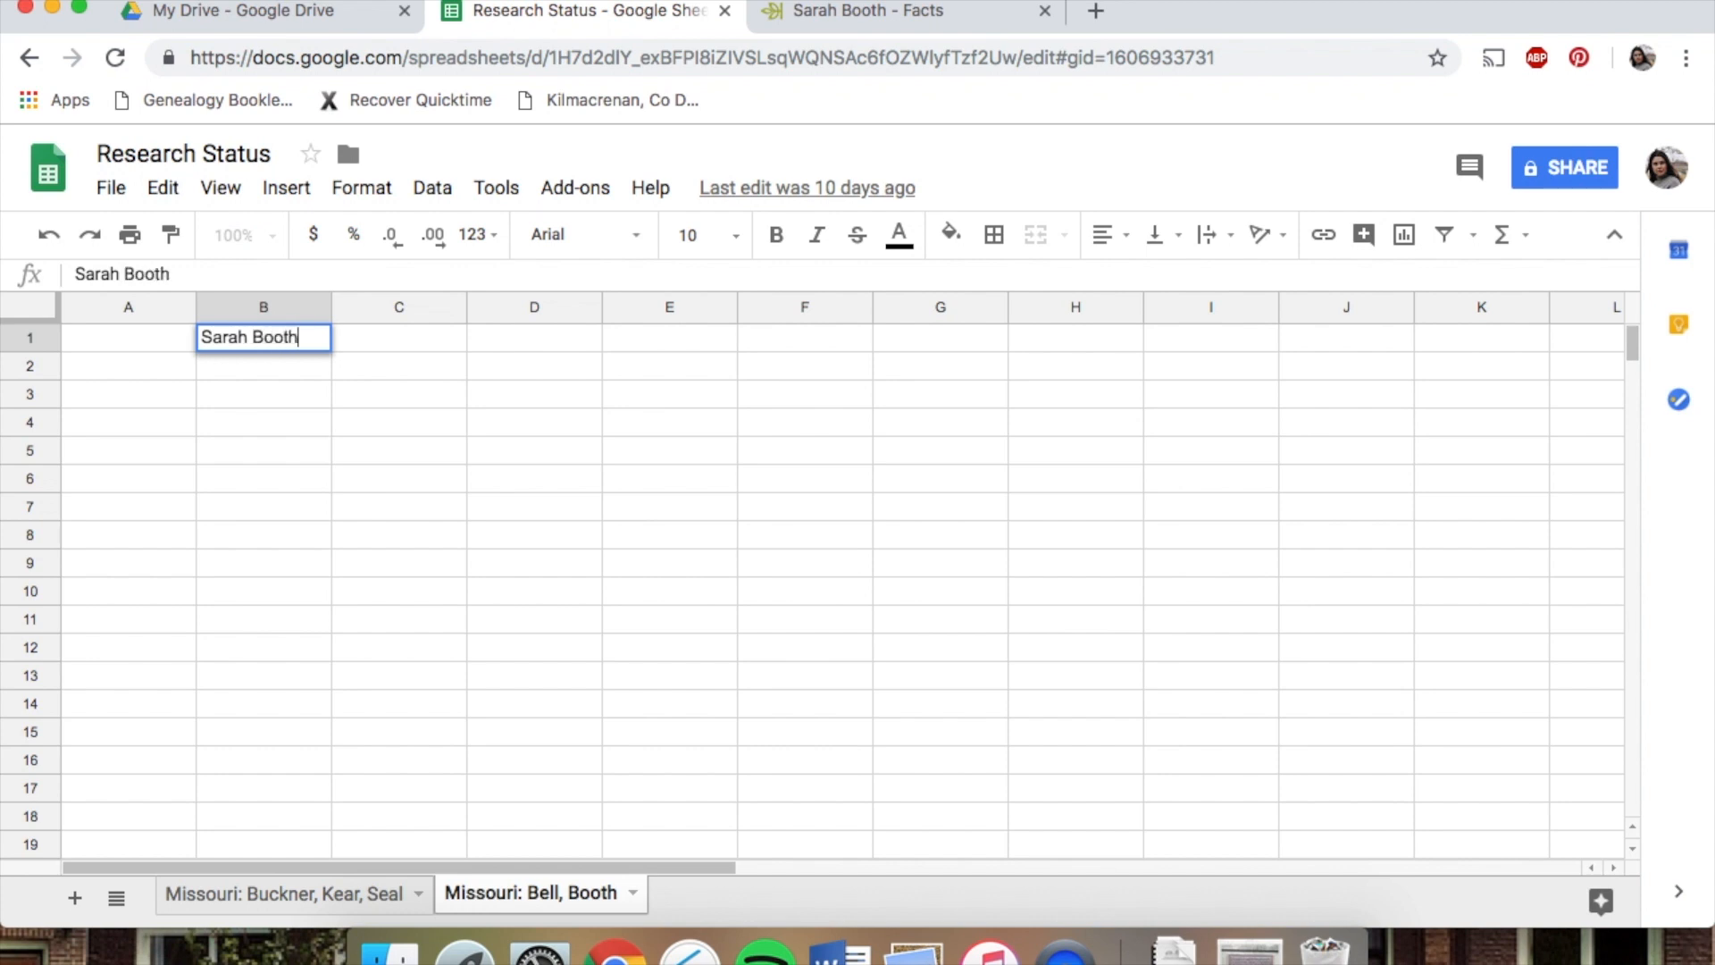
{"action": "left_click_drag", "start_coordinate": [332, 306], "coordinate": [393, 307]}
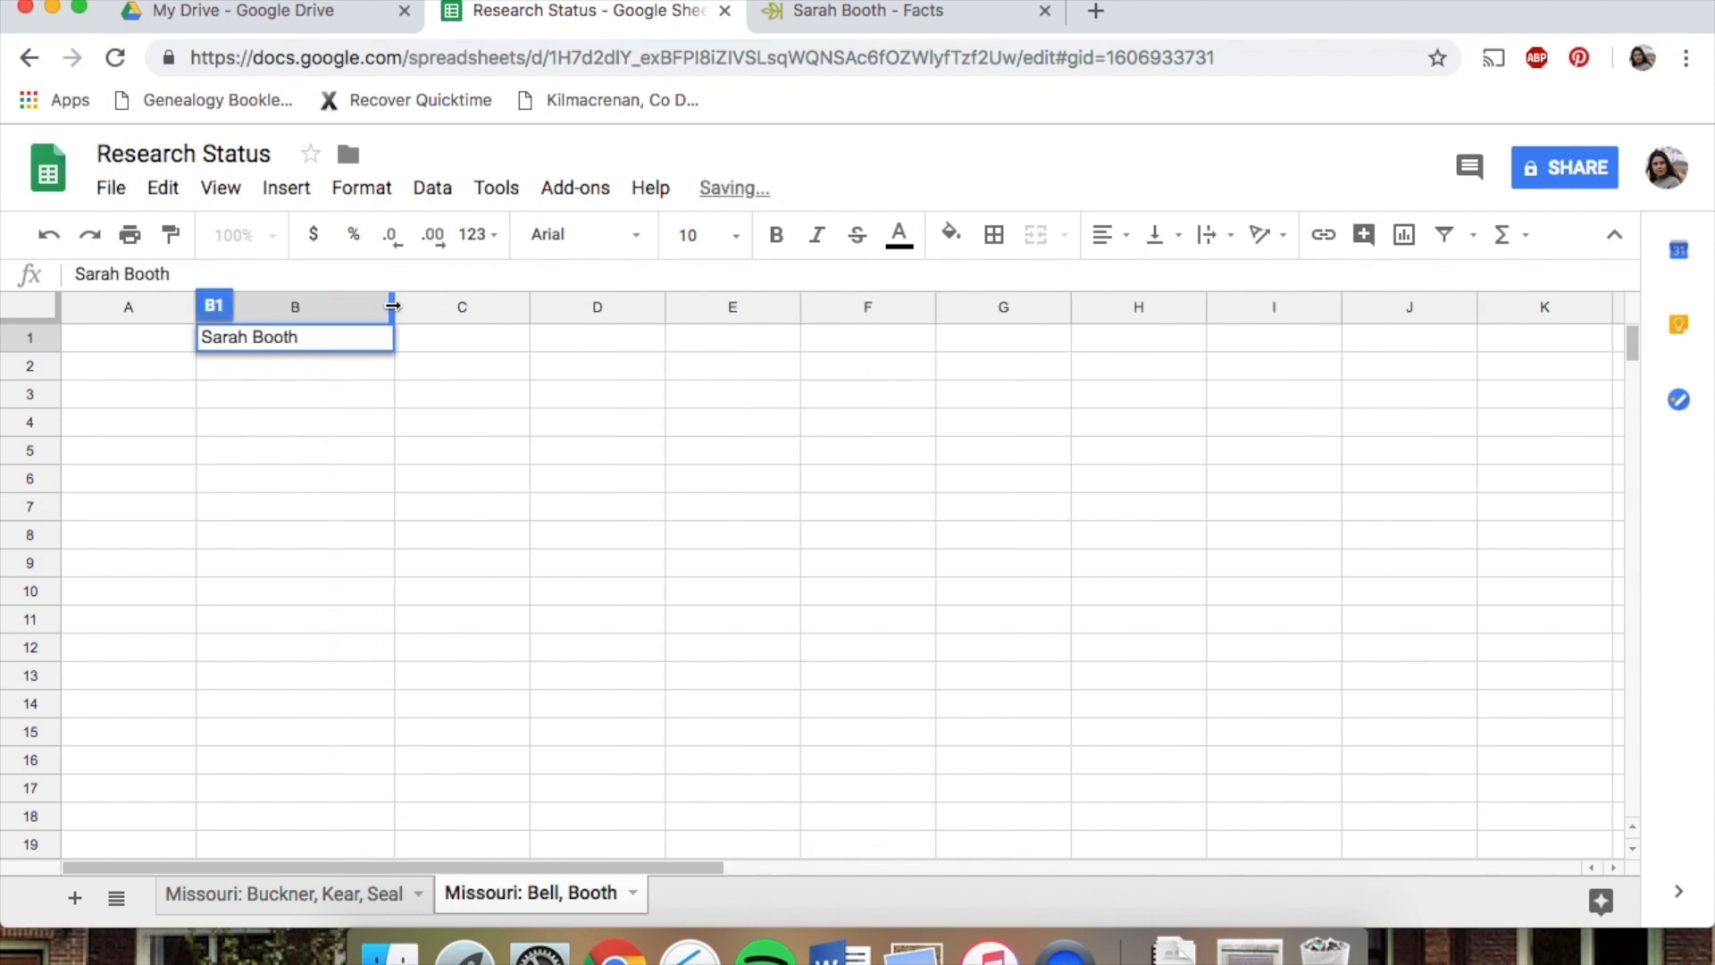
Widen column A and enter 1830 census as the first row label in A2
{"action": "left_click", "coordinate": [120, 368]}
{"action": "left_click_drag", "start_coordinate": [197, 307], "coordinate": [311, 307]}
{"action": "left_click", "coordinate": [168, 360]}
{"action": "type", "text": "1830 census"}
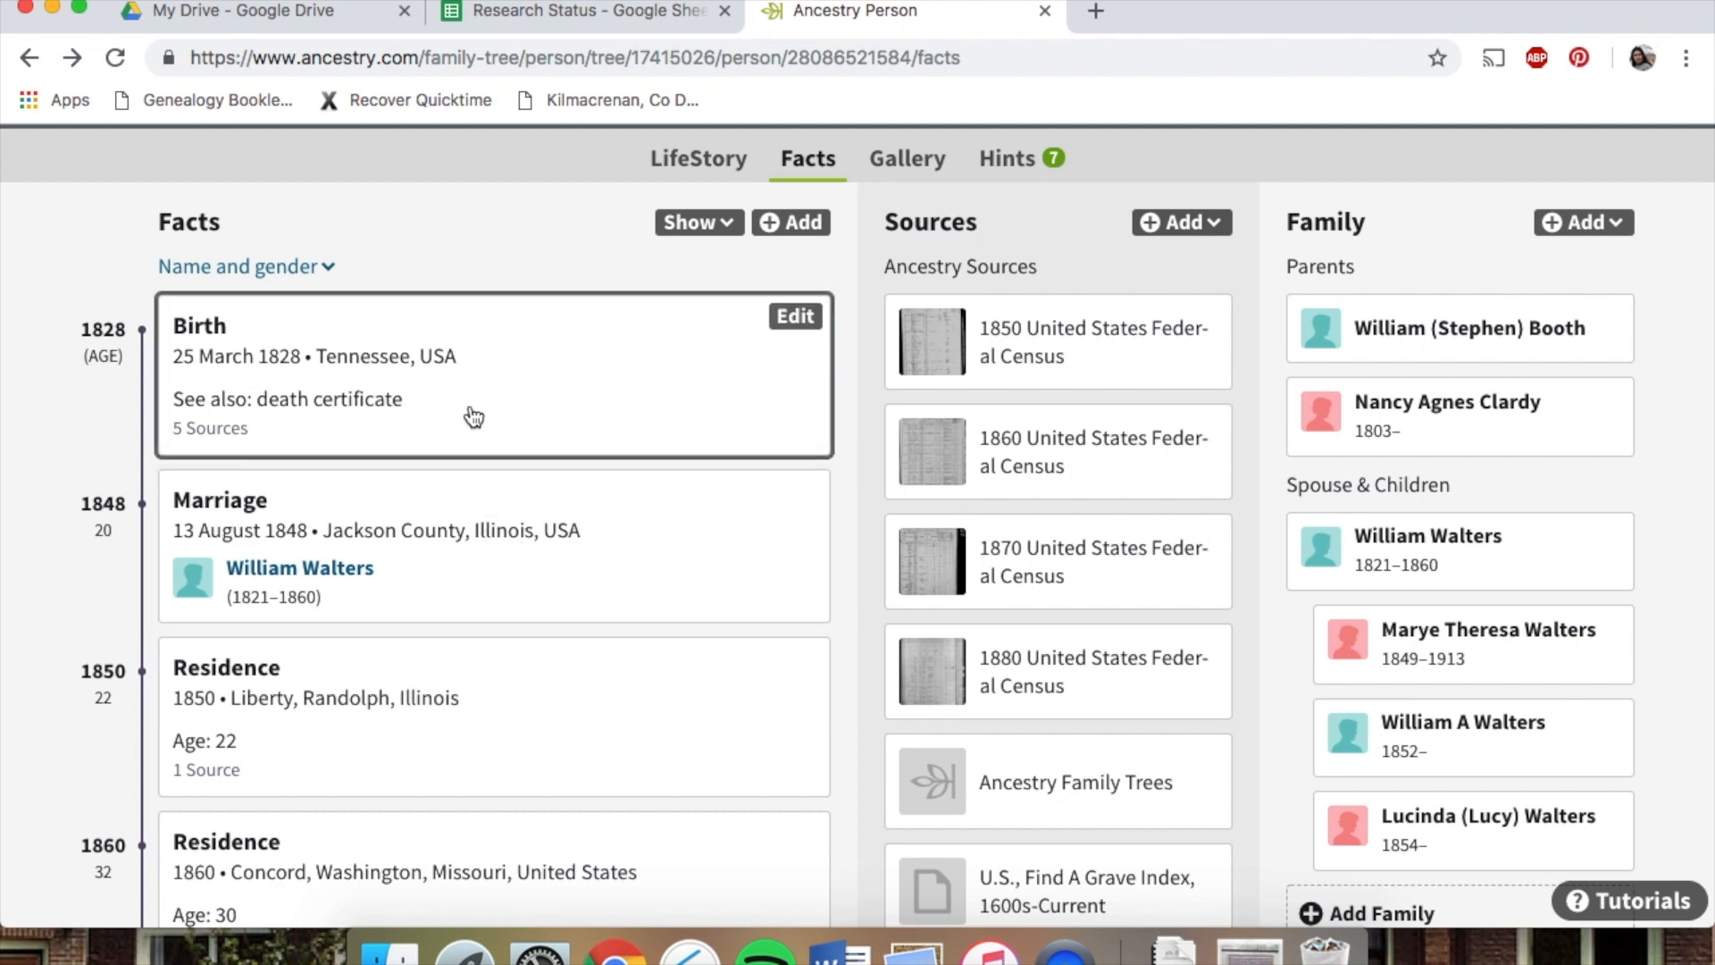
Add 1840 census as the next row label in A3
{"action": "left_click", "coordinate": [550, 18]}
{"action": "left_click", "coordinate": [179, 383]}
{"action": "type", "text": "1840 census"}
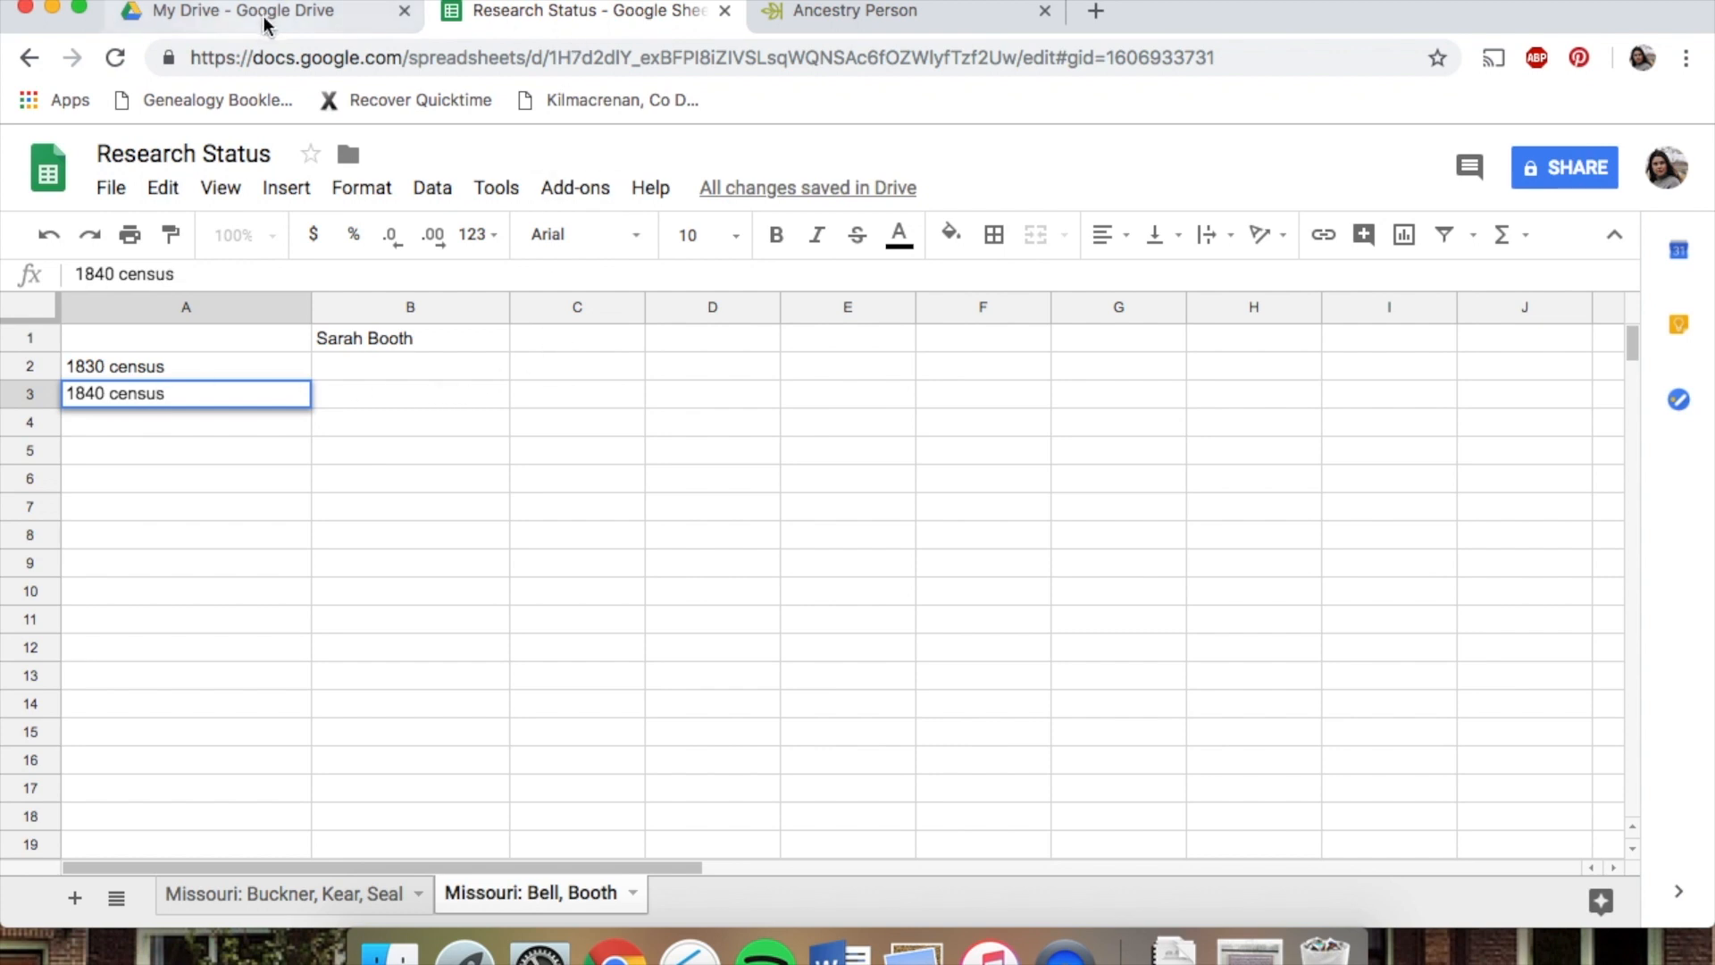
{"action": "left_click", "coordinate": [918, 15]}
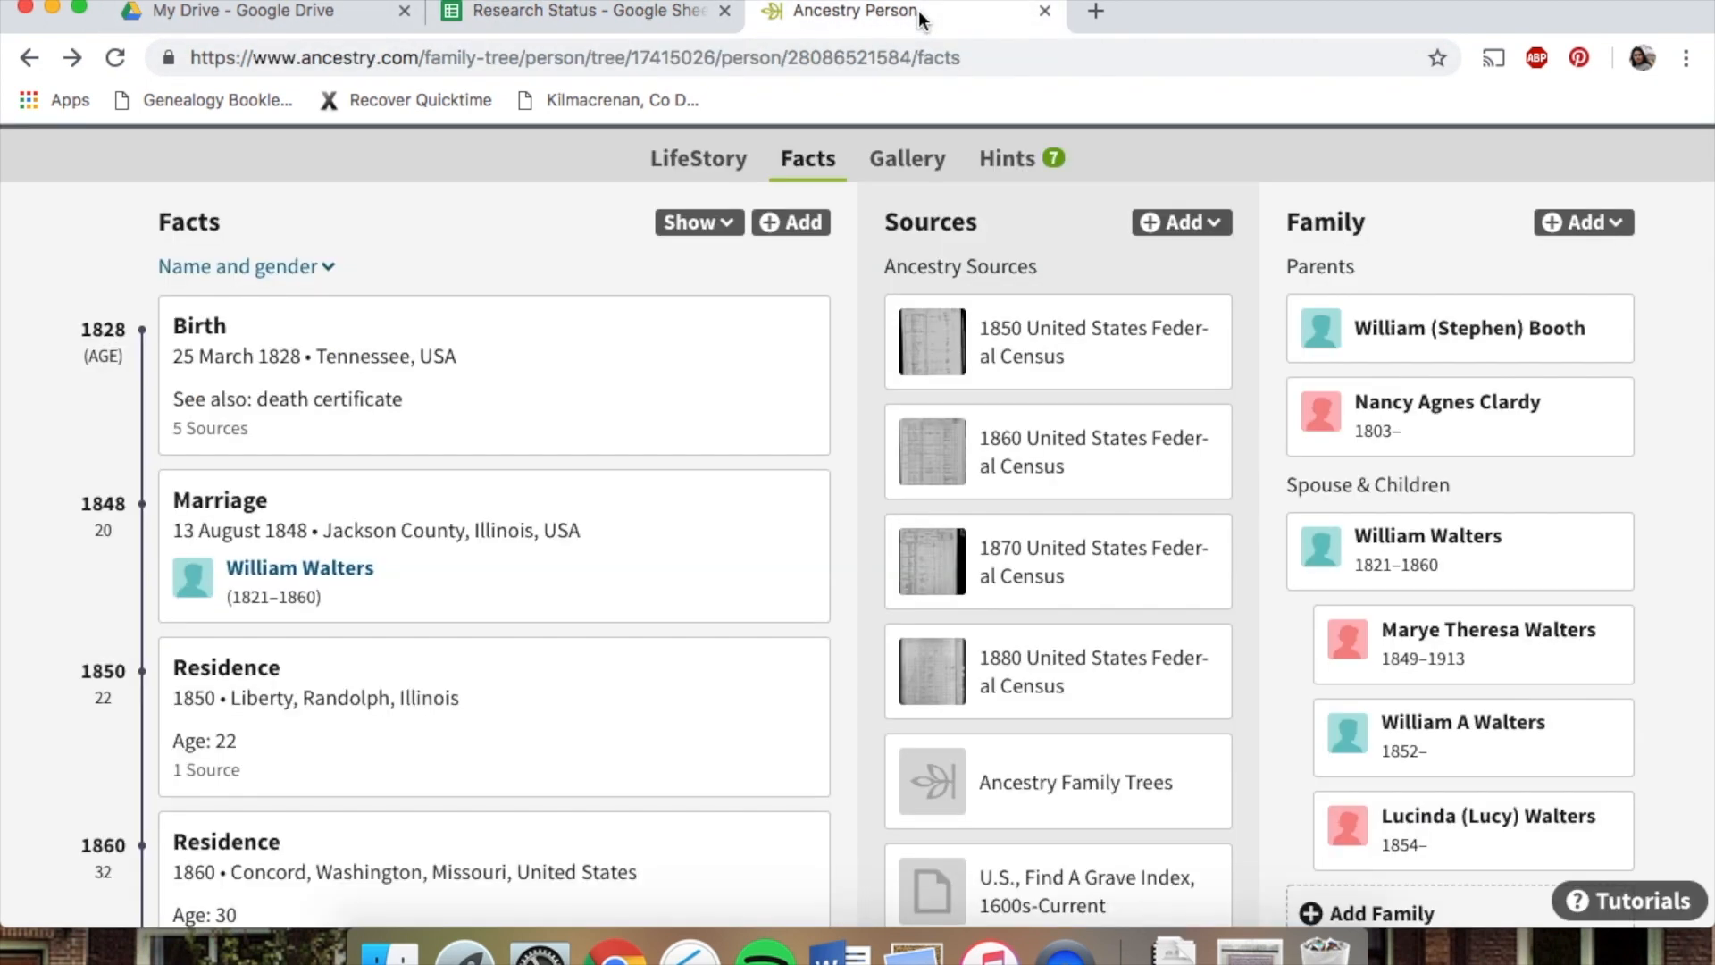
{"action": "left_click", "coordinate": [1409, 360]}
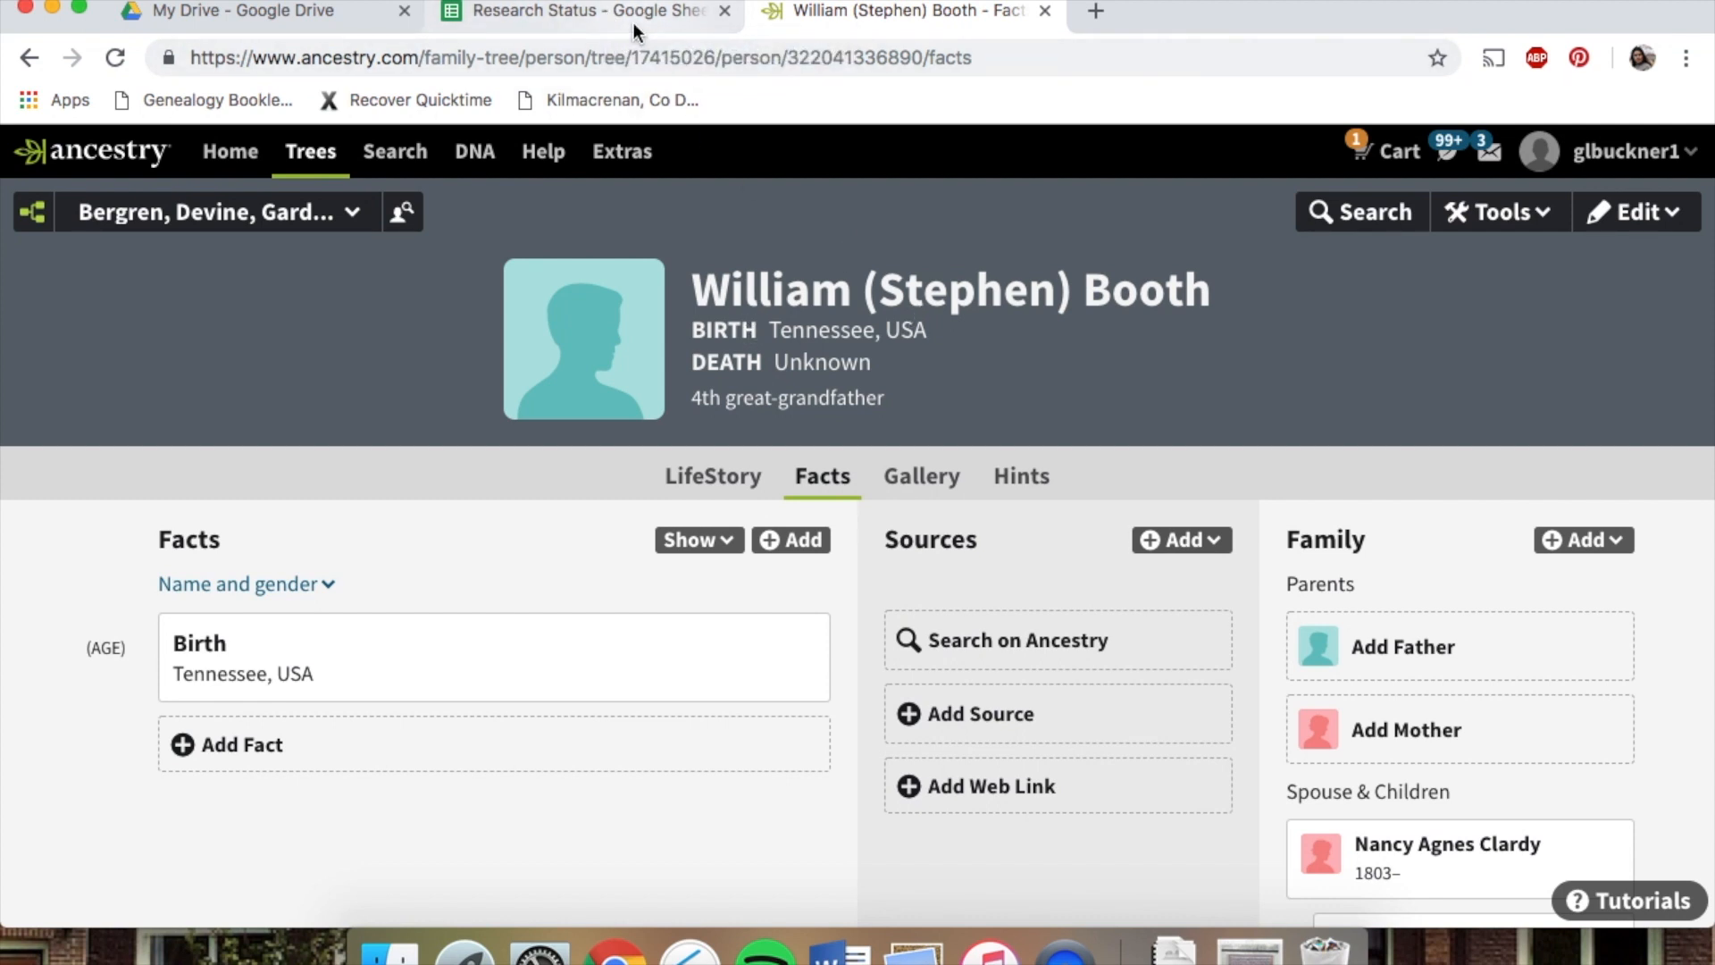
{"action": "left_click", "coordinate": [588, 13]}
{"action": "left_click", "coordinate": [537, 339]}
{"action": "type", "text": "William Booth"}
{"action": "key", "text": "Tab"}
{"action": "type", "text": "N"}
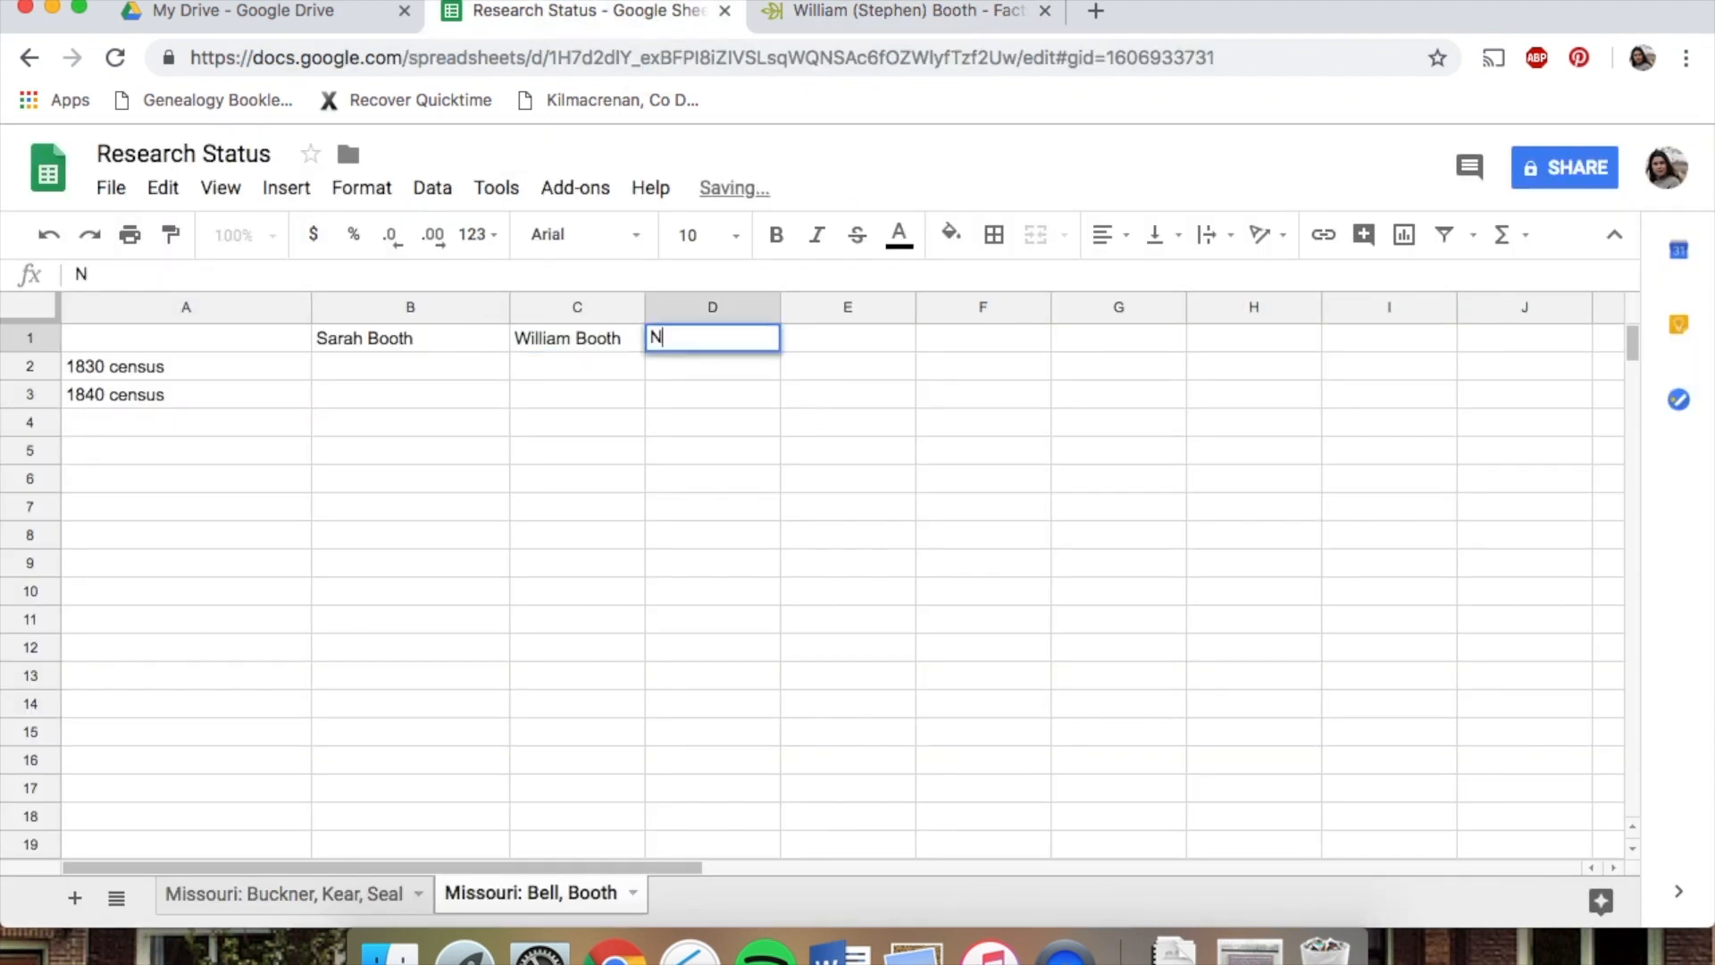
{"action": "type", "text": "ancy Clardy"}
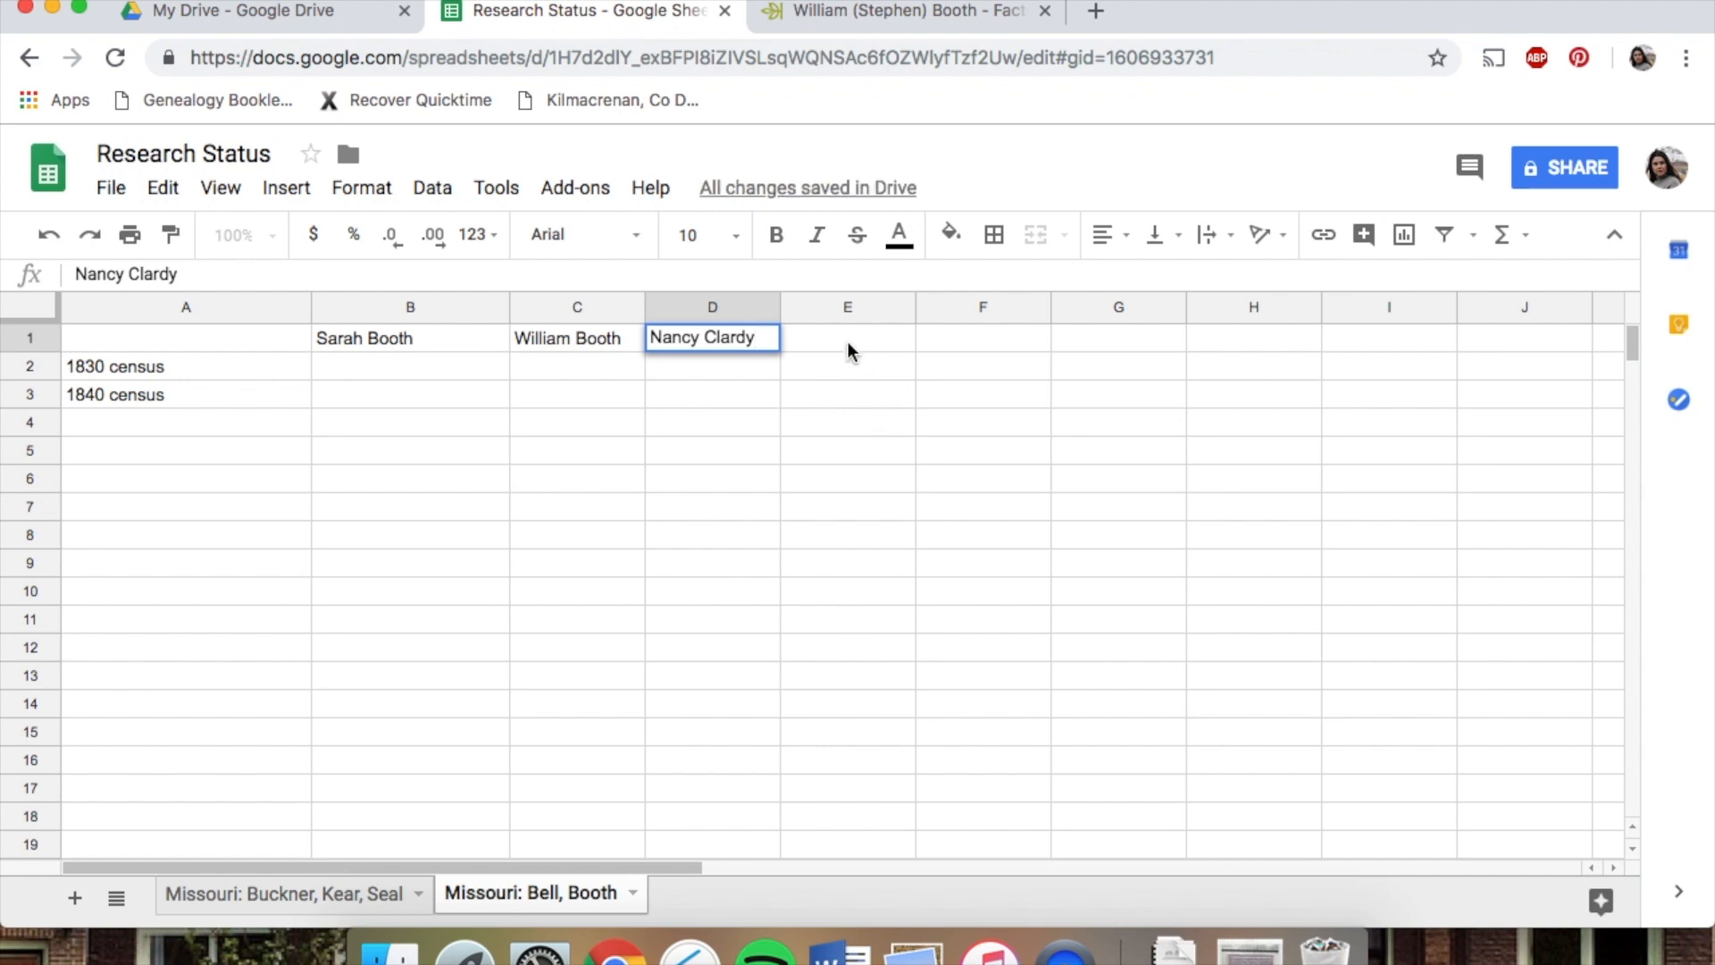
Mark x for Sarah Booth in both the 1830 and 1840 census rows
{"action": "left_click", "coordinate": [410, 361]}
{"action": "type", "text": "x"}
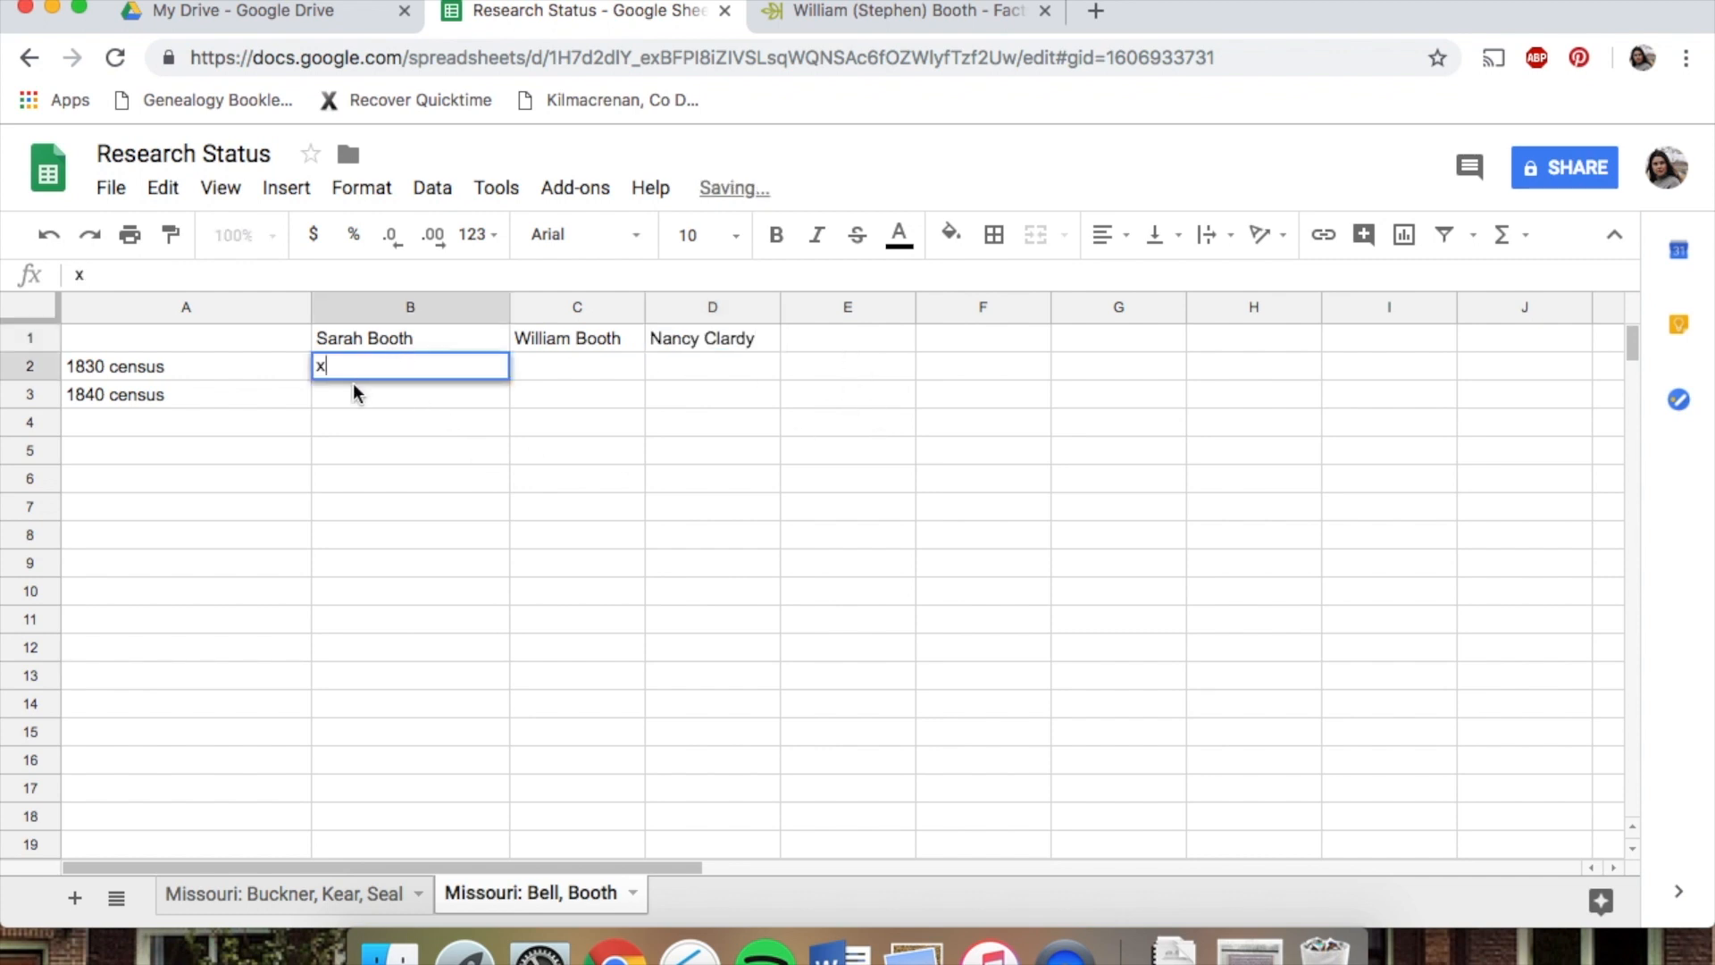
{"action": "key", "text": "Return"}
{"action": "type", "text": "x"}
{"action": "left_click", "coordinate": [540, 352]}
{"action": "type", "text": "x"}
{"action": "key", "text": "BackSpace"}
{"action": "type", "text": "William Booth"}
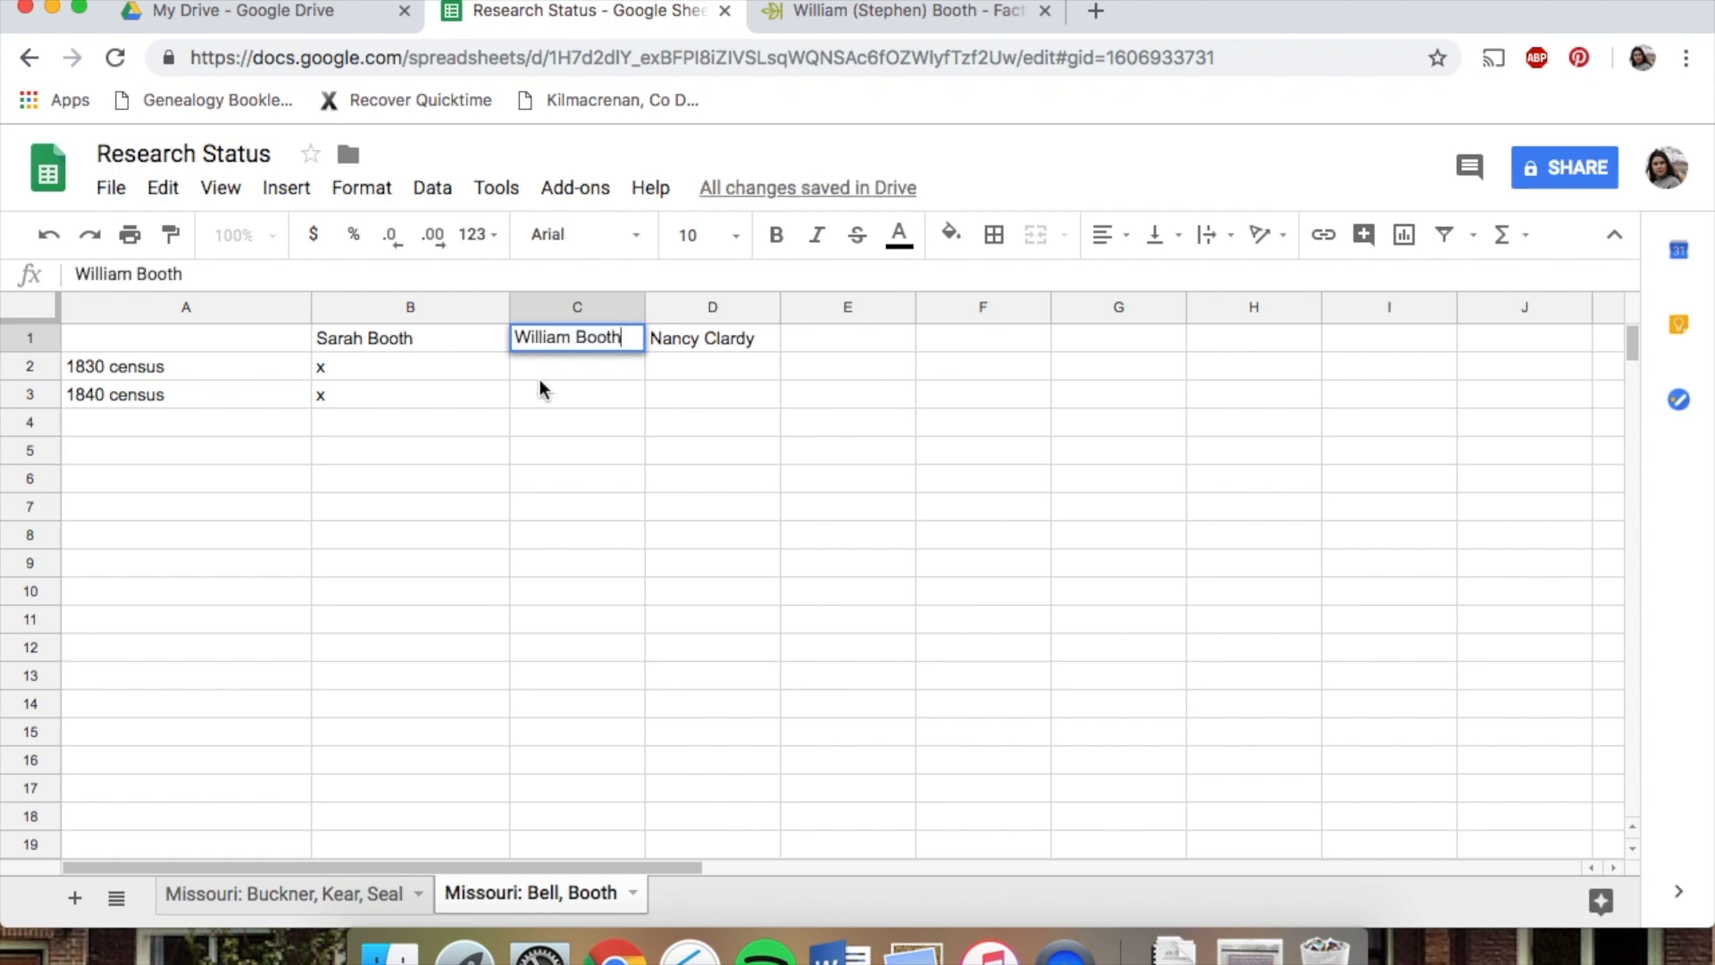
{"action": "left_click", "coordinate": [538, 366]}
{"action": "type", "text": "x"}
{"action": "key", "text": "Return"}
{"action": "type", "text": "x"}
{"action": "left_click", "coordinate": [672, 365]}
{"action": "type", "text": "x"}
{"action": "key", "text": "Return"}
{"action": "type", "text": "x"}
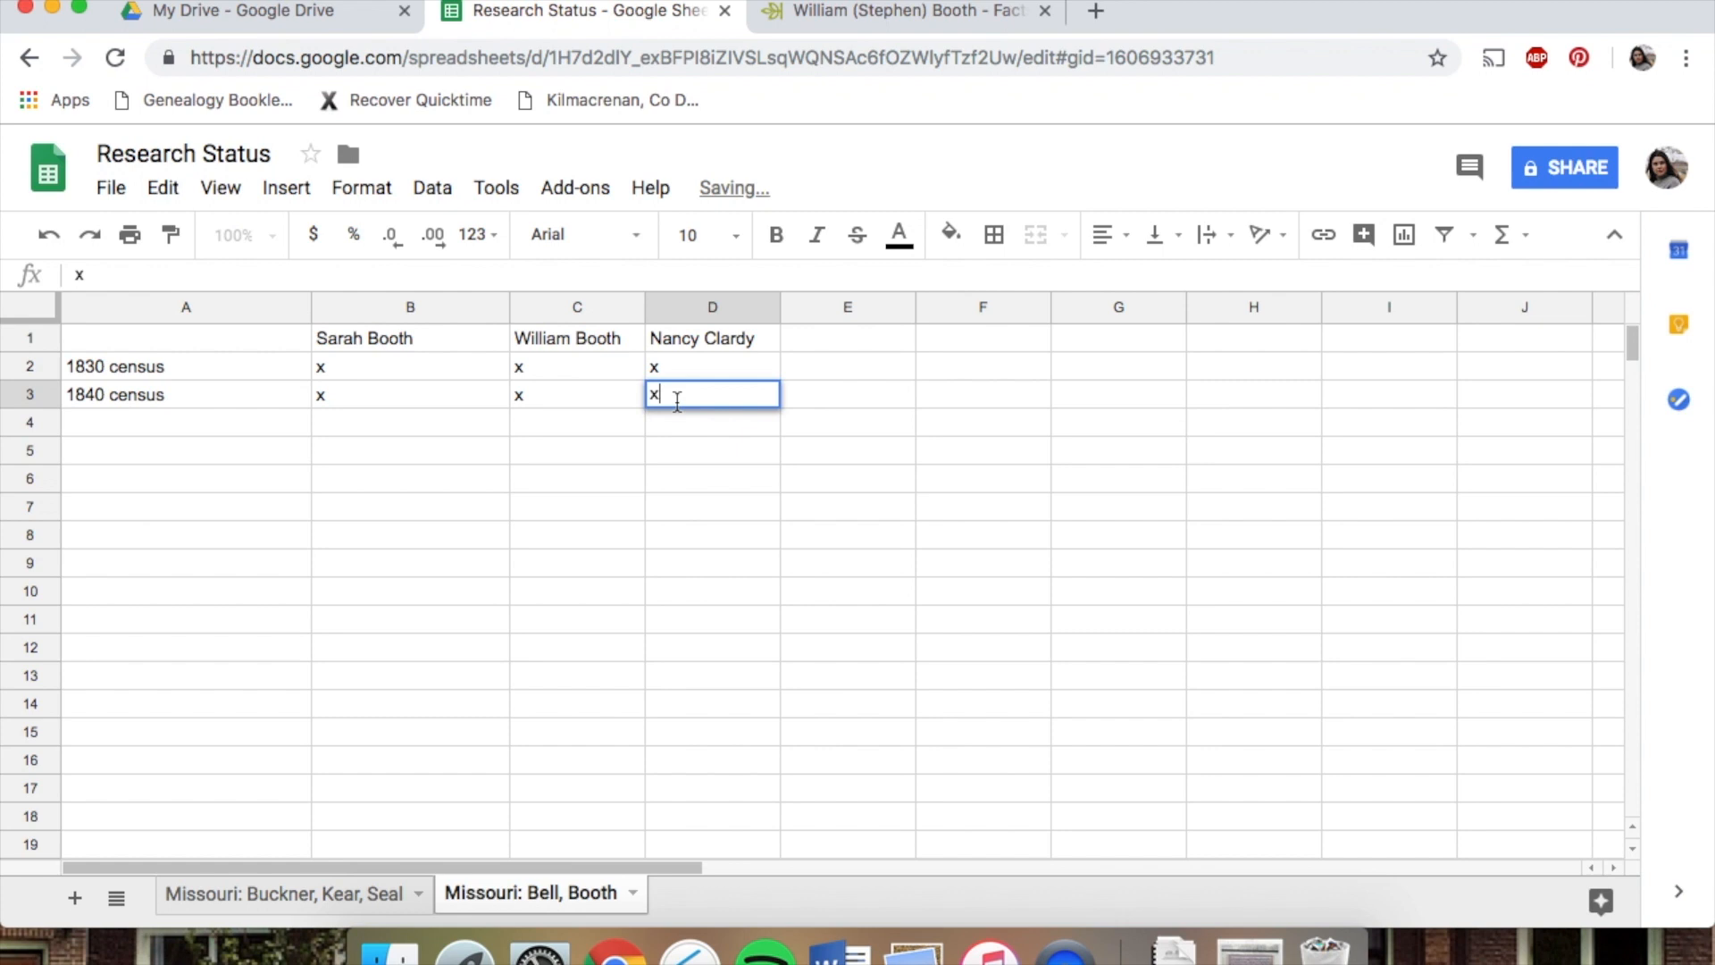
{"action": "left_click", "coordinate": [673, 479]}
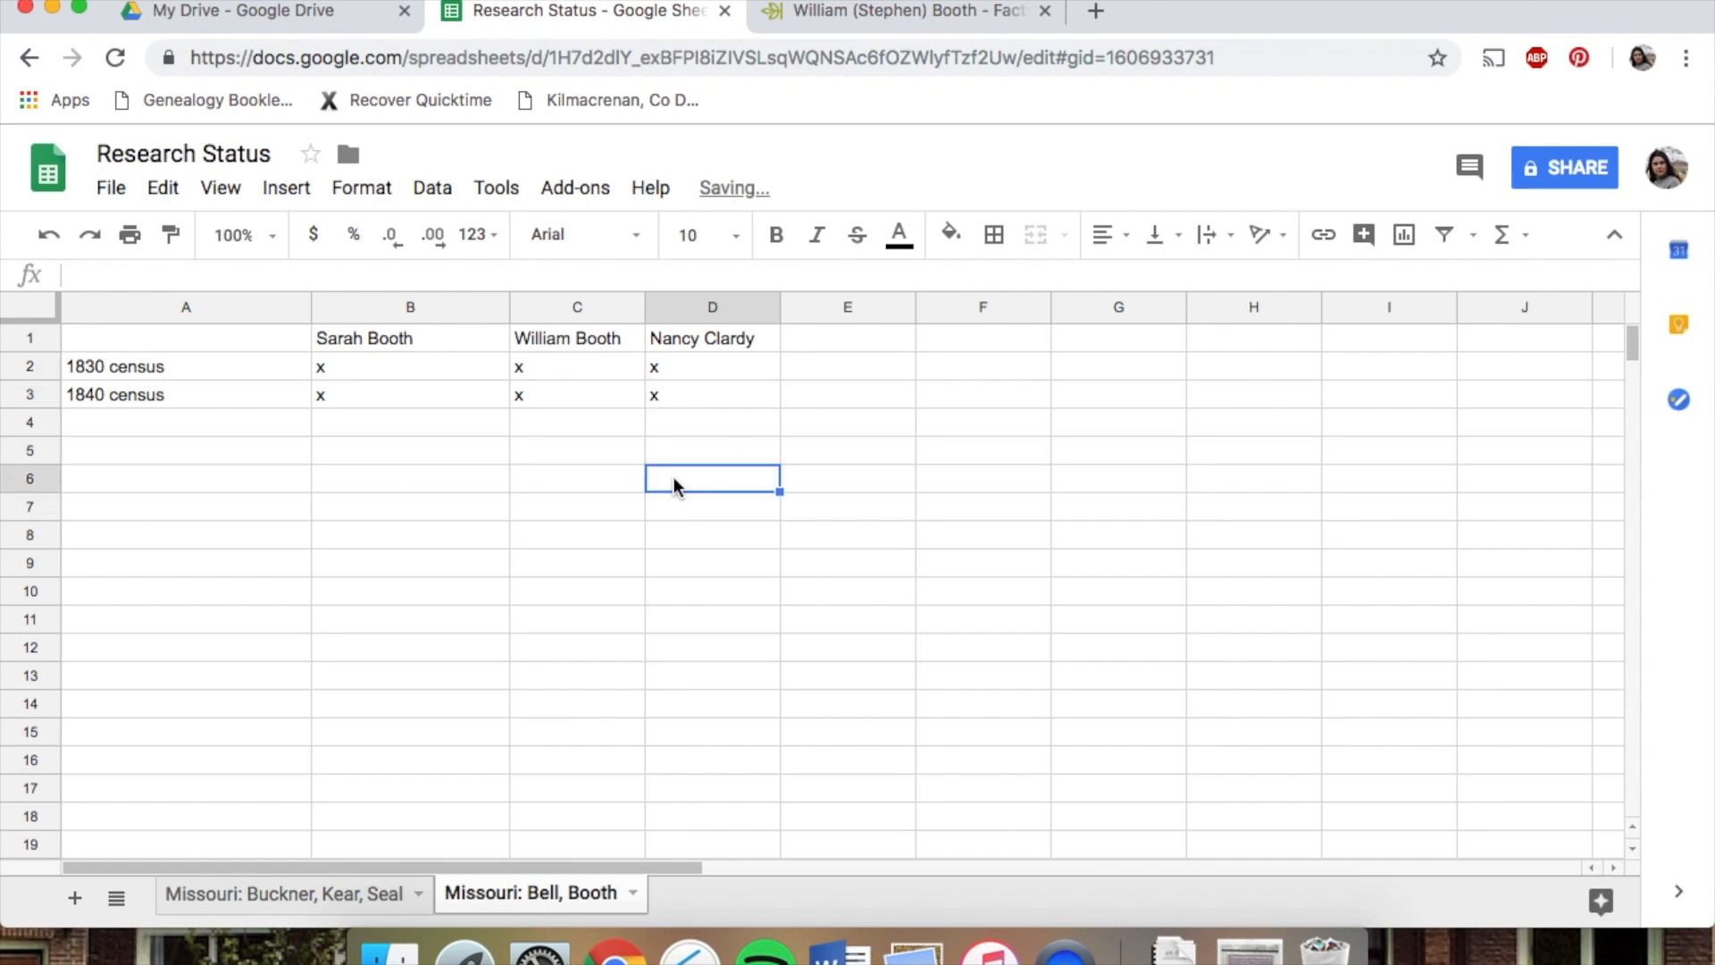
{"action": "key", "text": "ctrl+Tab"}
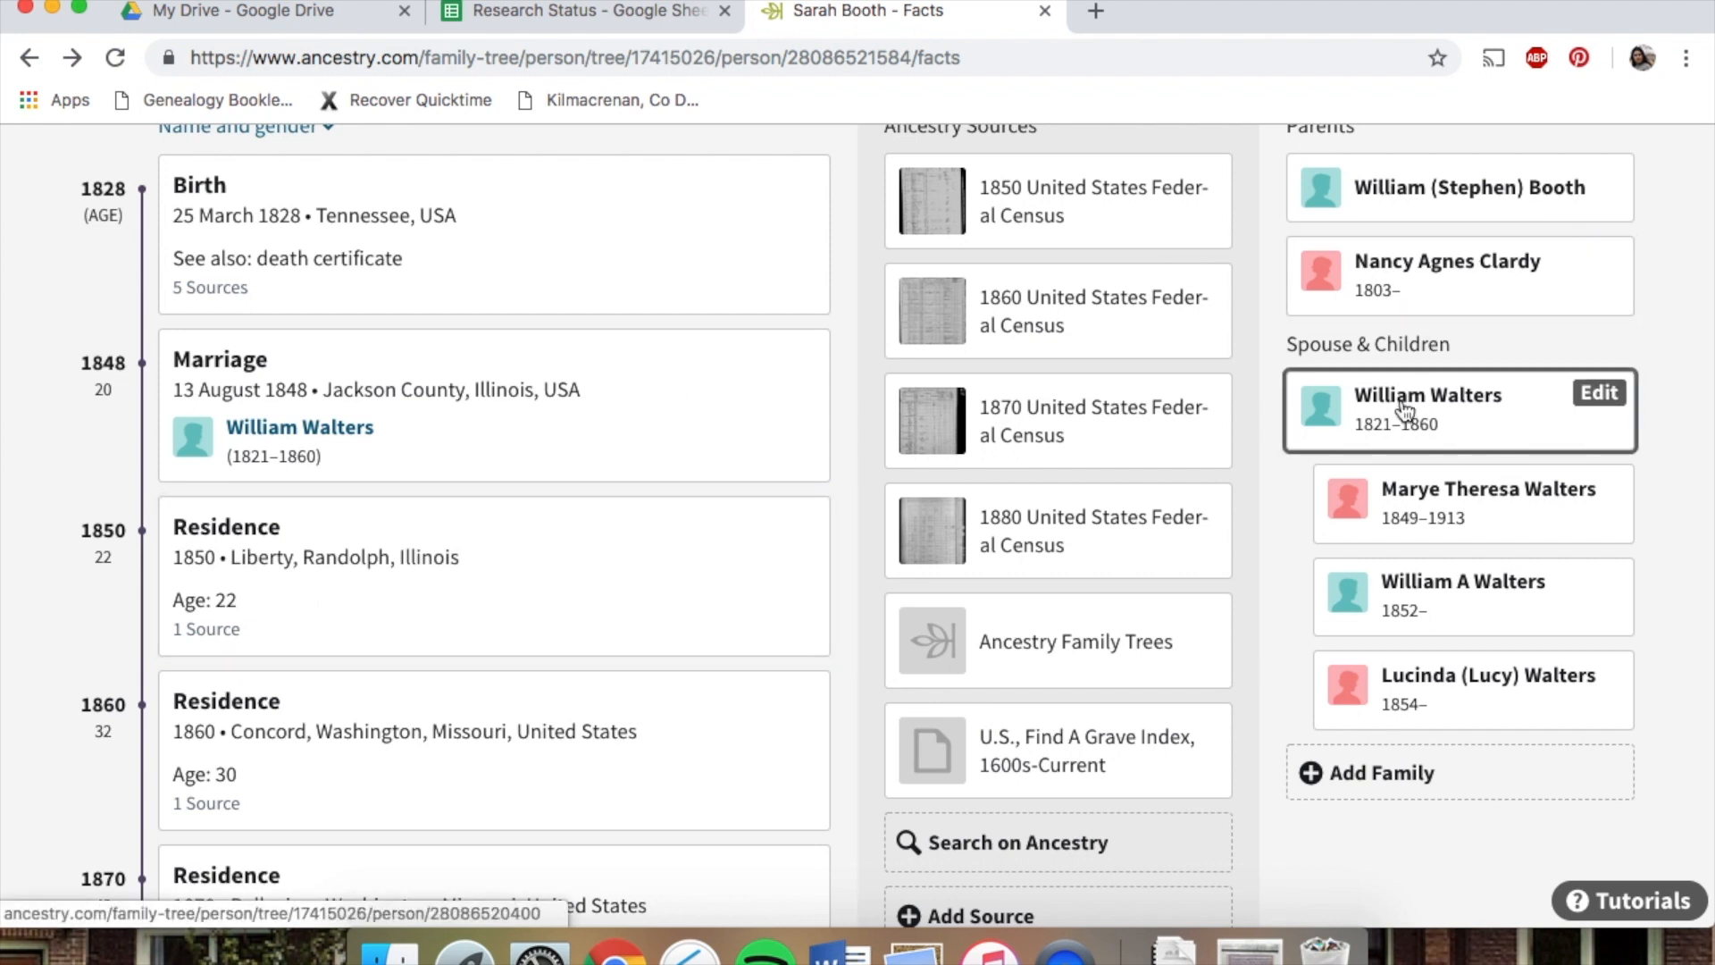
{"action": "left_click", "coordinate": [603, 11]}
{"action": "left_click", "coordinate": [850, 341]}
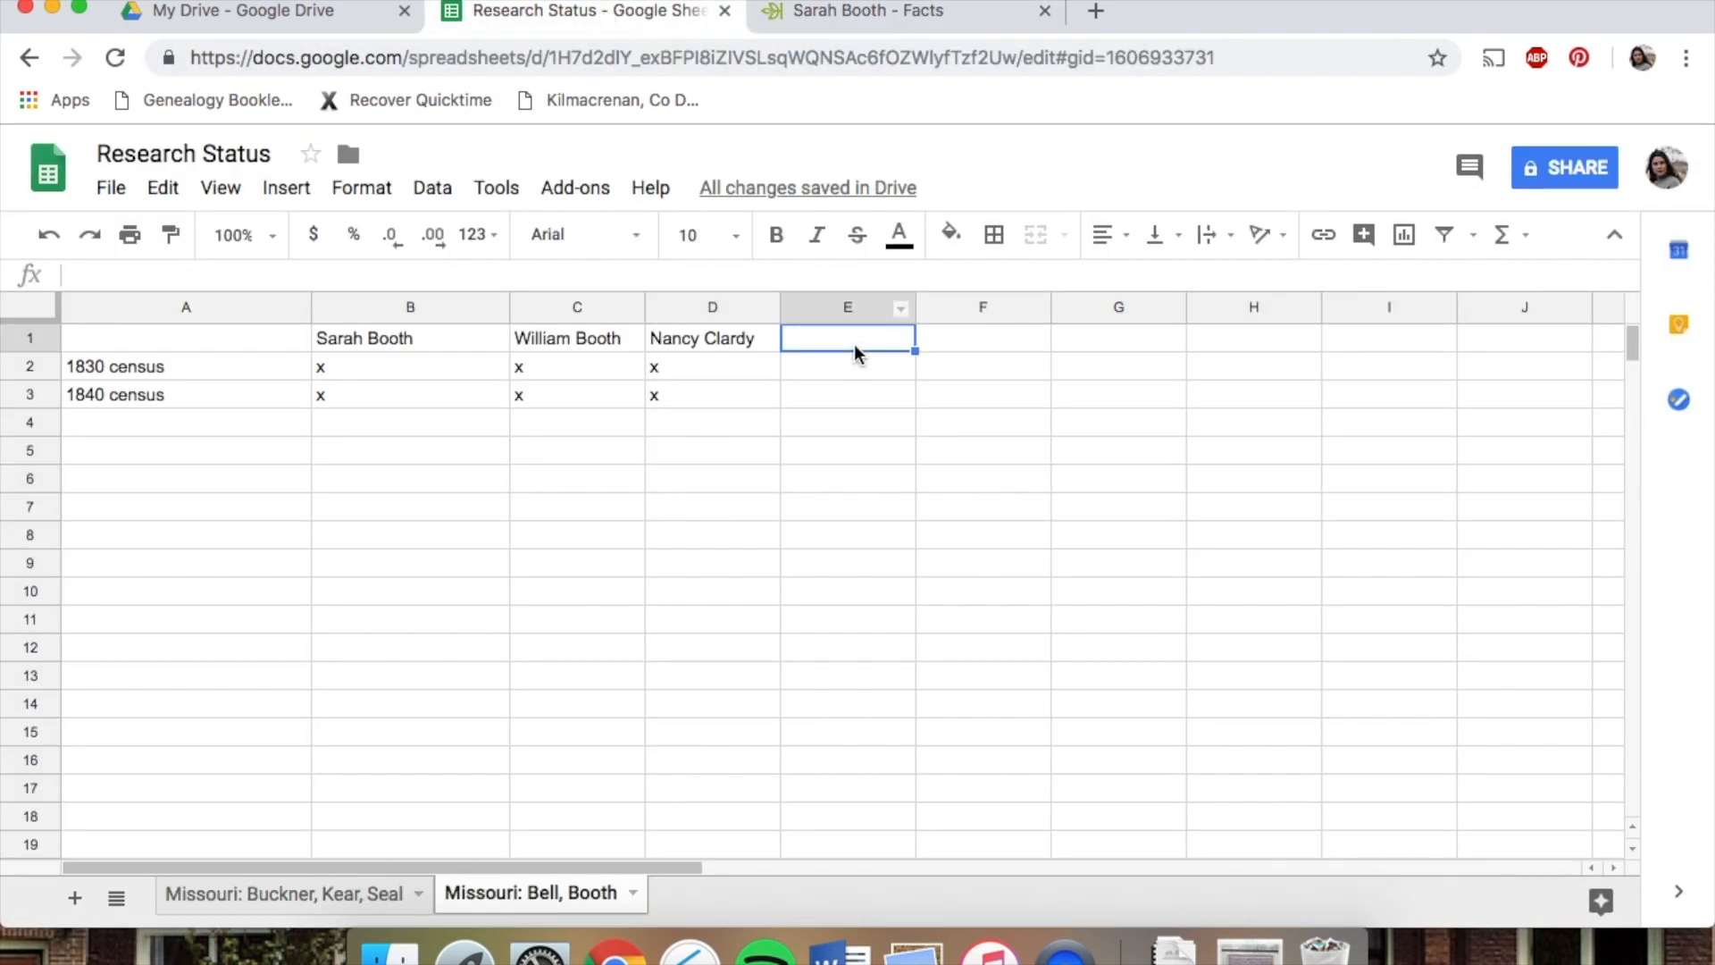
{"action": "left_click", "coordinate": [570, 309]}
{"action": "right_click", "coordinate": [548, 312]}
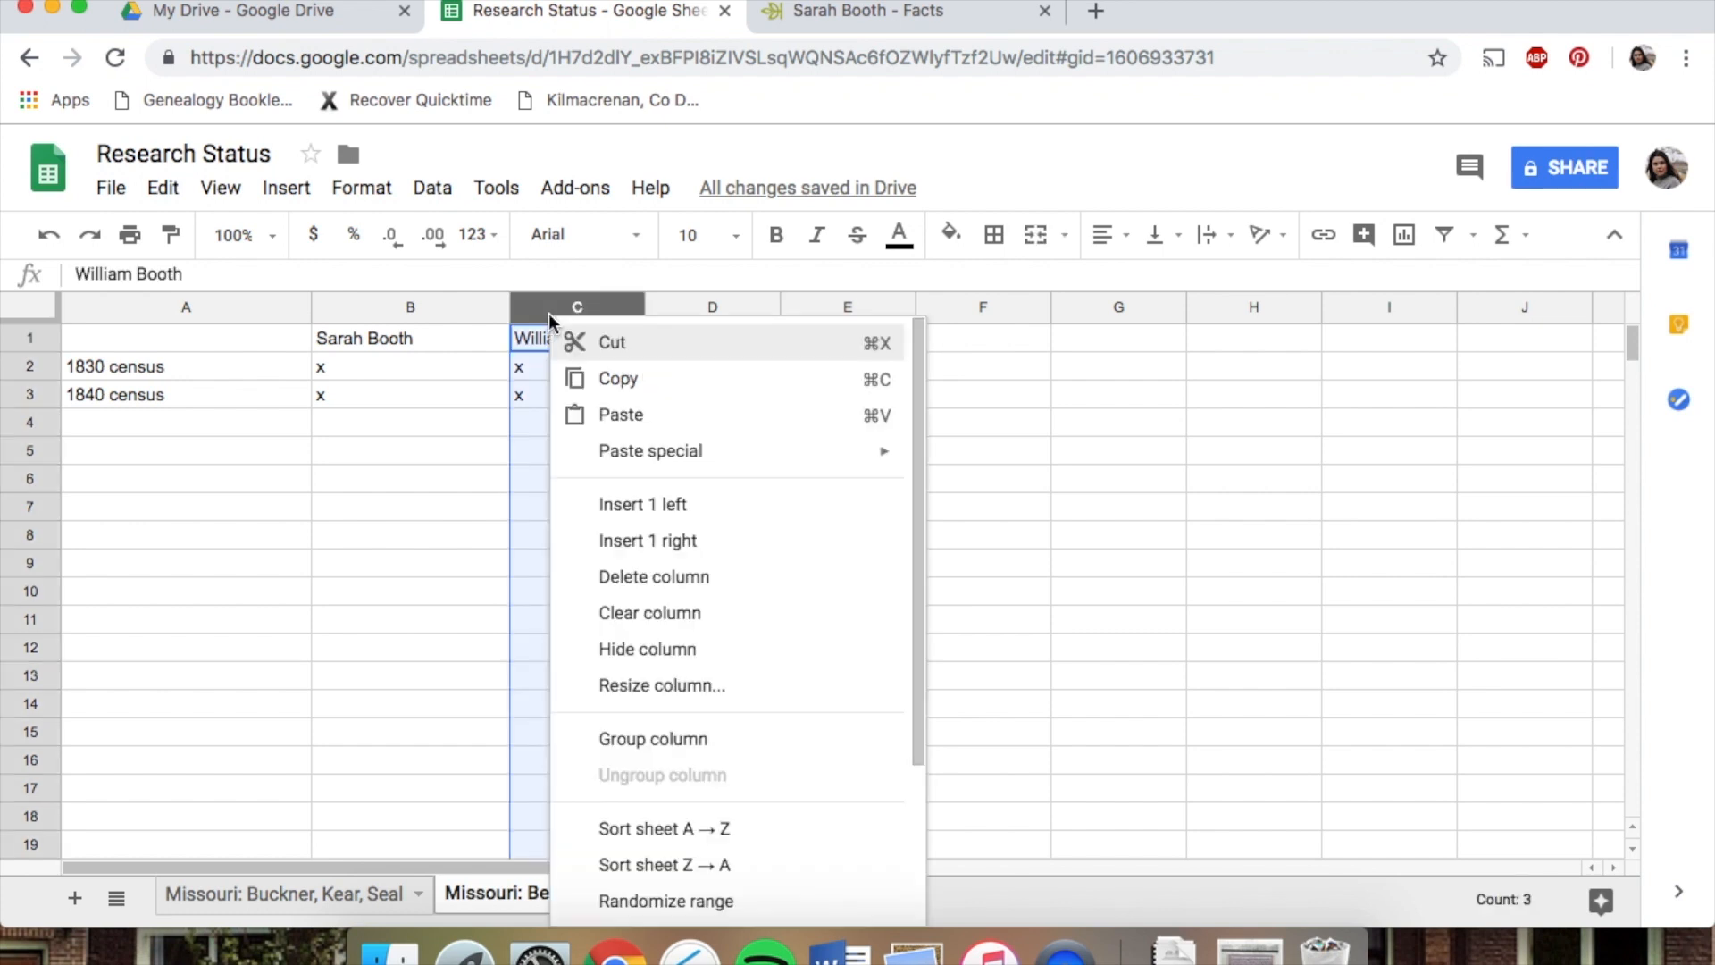
{"action": "left_click", "coordinate": [652, 505]}
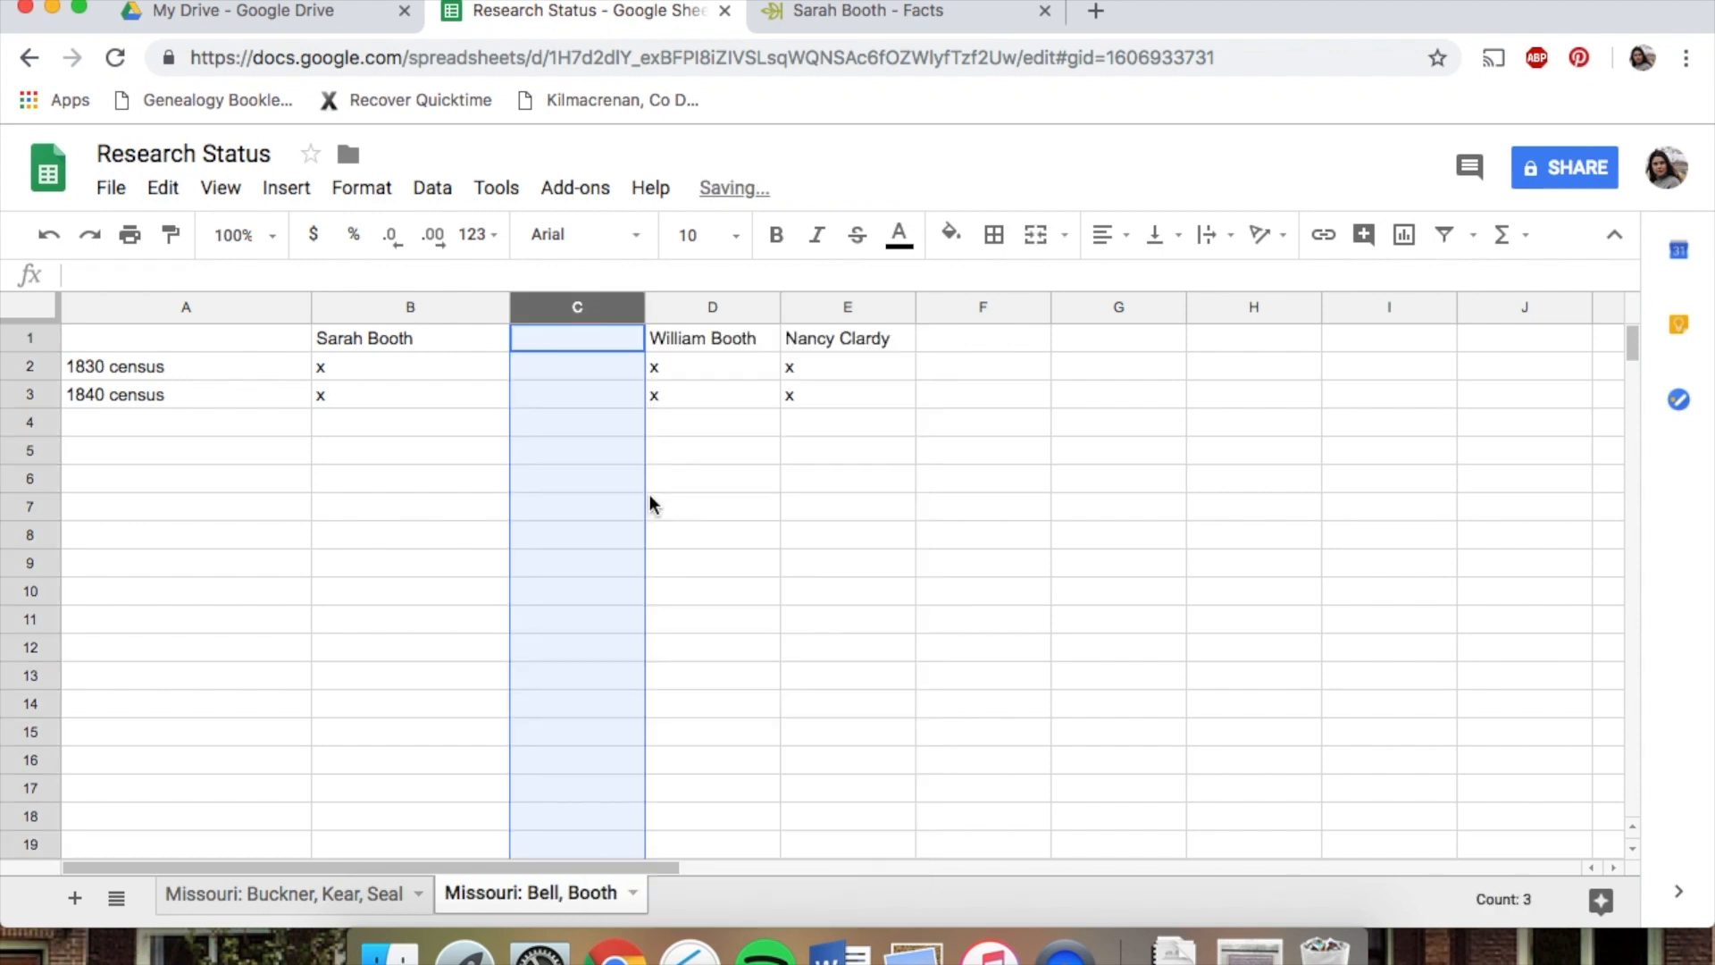
{"action": "left_click", "coordinate": [538, 340]}
{"action": "type", "text": "William Walters"}
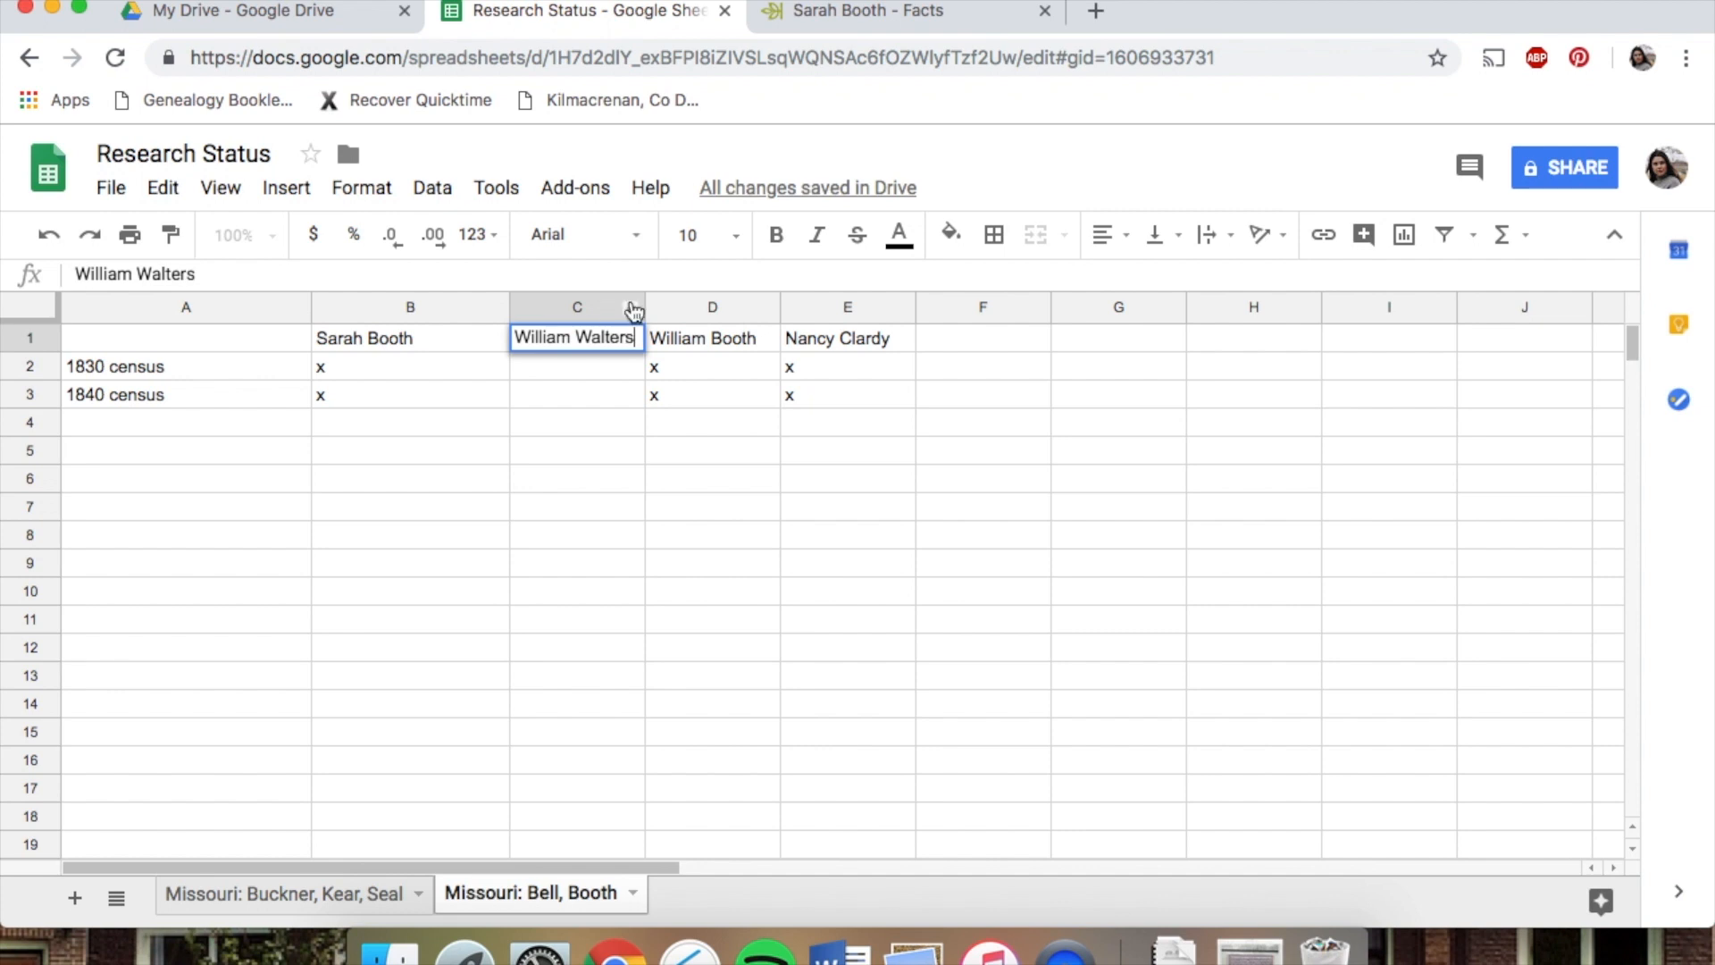
{"action": "left_click", "coordinate": [680, 600]}
Add a row label reading Property records Liberty, IL in A4
{"action": "left_click", "coordinate": [150, 429]}
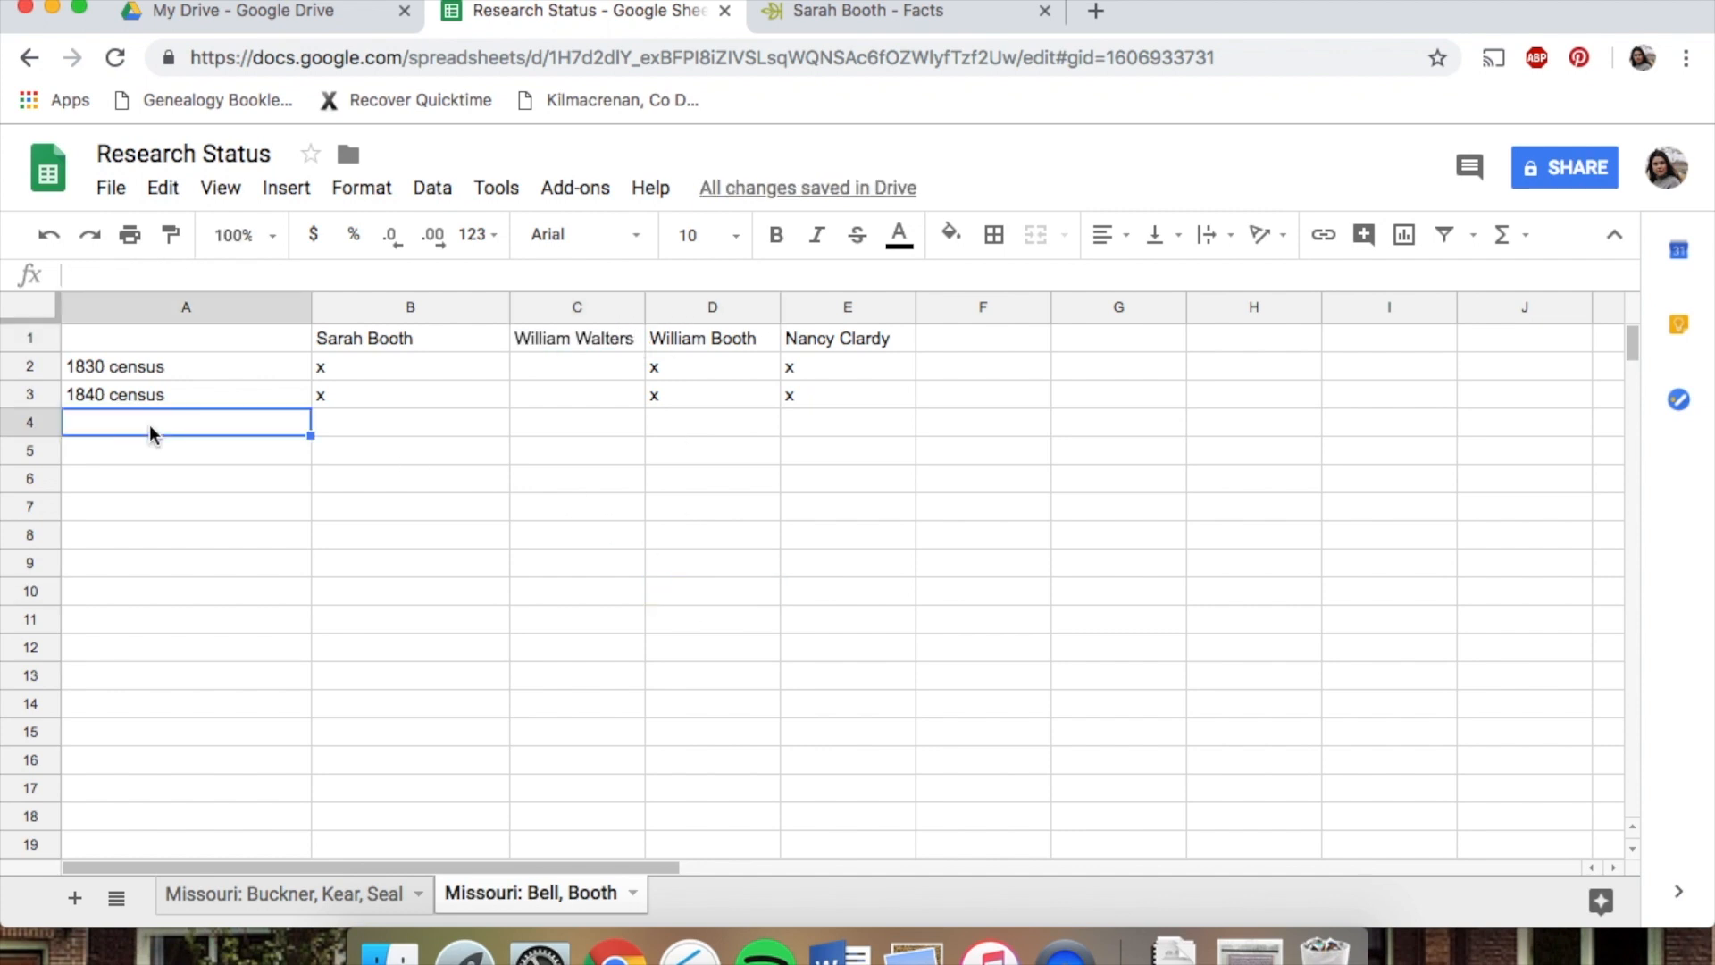
{"action": "type", "text": "L"}
{"action": "type", "text": "an"}
{"action": "key", "text": "BackSpace"}
{"action": "key", "text": "BackSpace"}
{"action": "key", "text": "BackSpace"}
{"action": "type", "text": "Property records Libery"}
{"action": "key", "text": "BackSpace"}
{"action": "key", "text": "BackSpace"}
{"action": "key", "text": "BackSpace"}
{"action": "key", "text": "BackSpace"}
{"action": "type", "text": "berty, IL"}
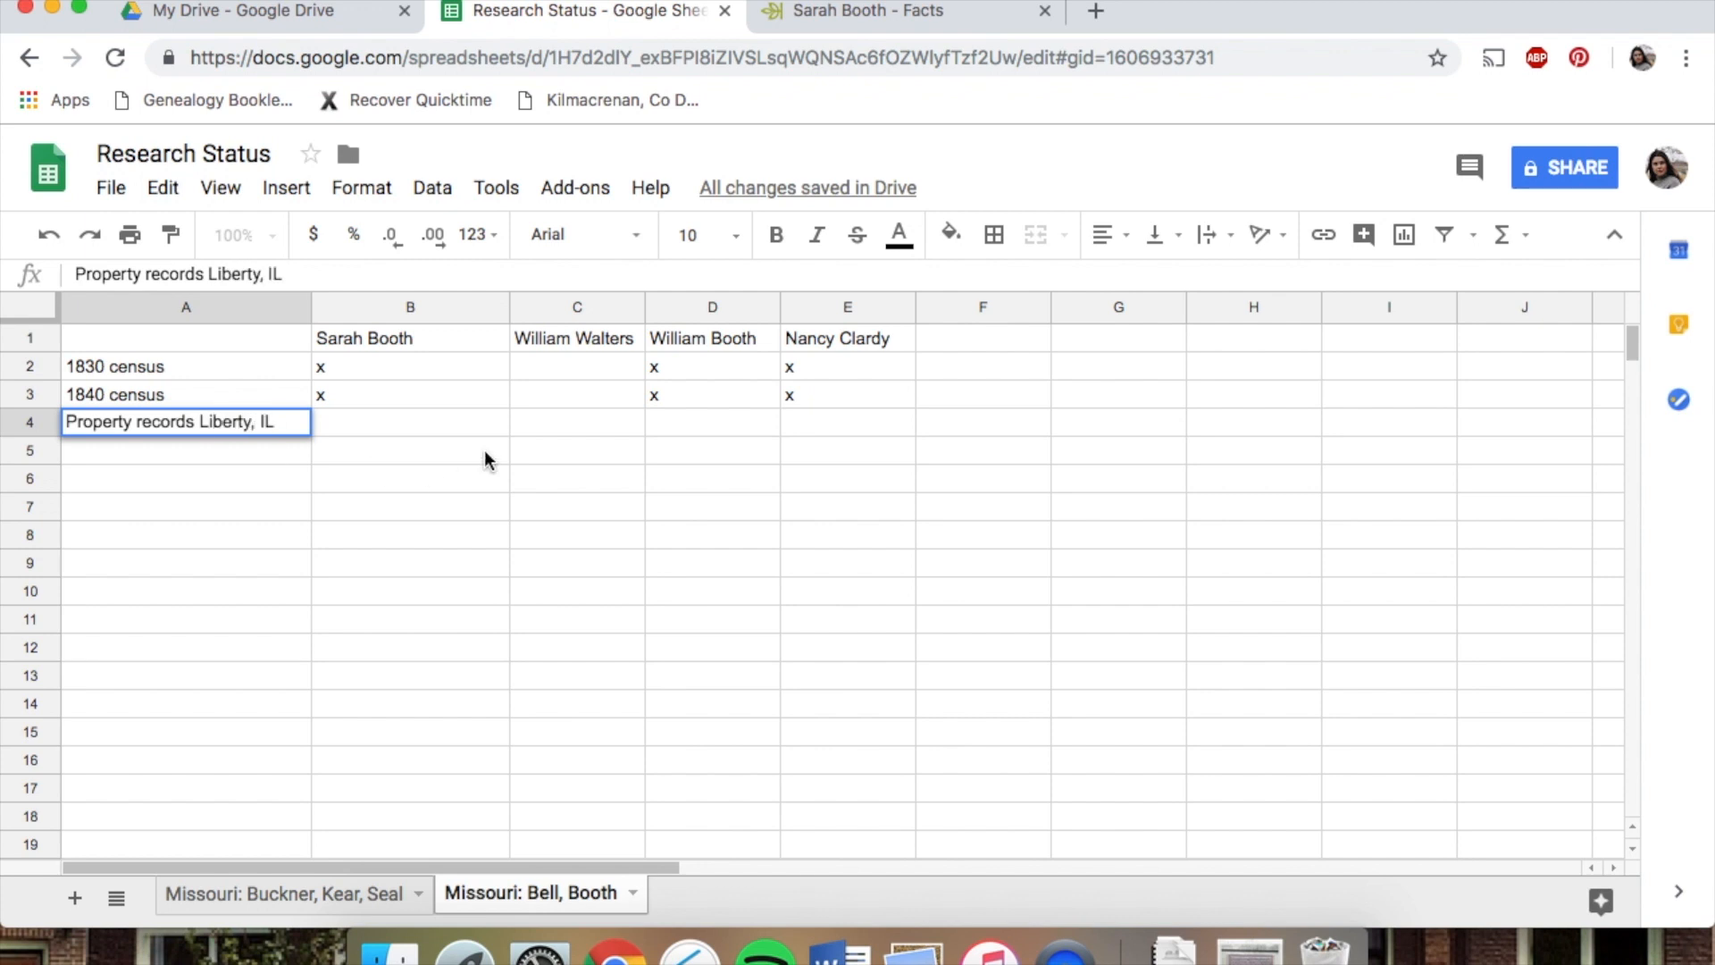
{"action": "left_click", "coordinate": [541, 425]}
{"action": "type", "text": "x"}
{"action": "left_click", "coordinate": [393, 424]}
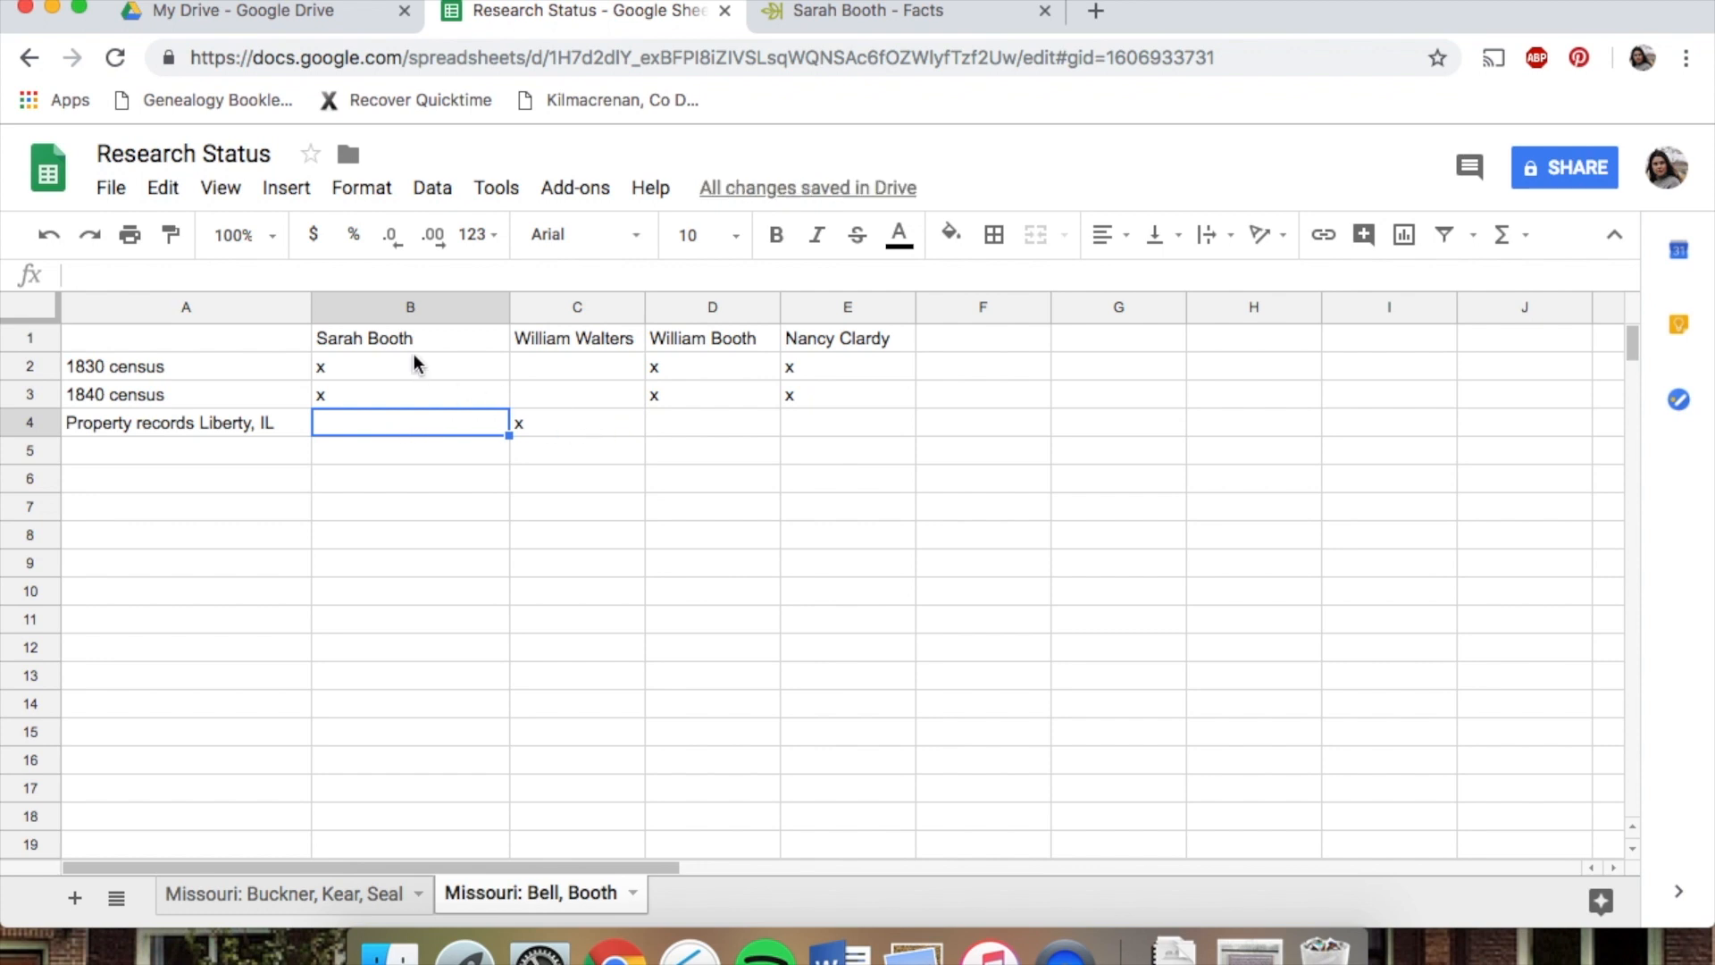
{"action": "left_click", "coordinate": [588, 423]}
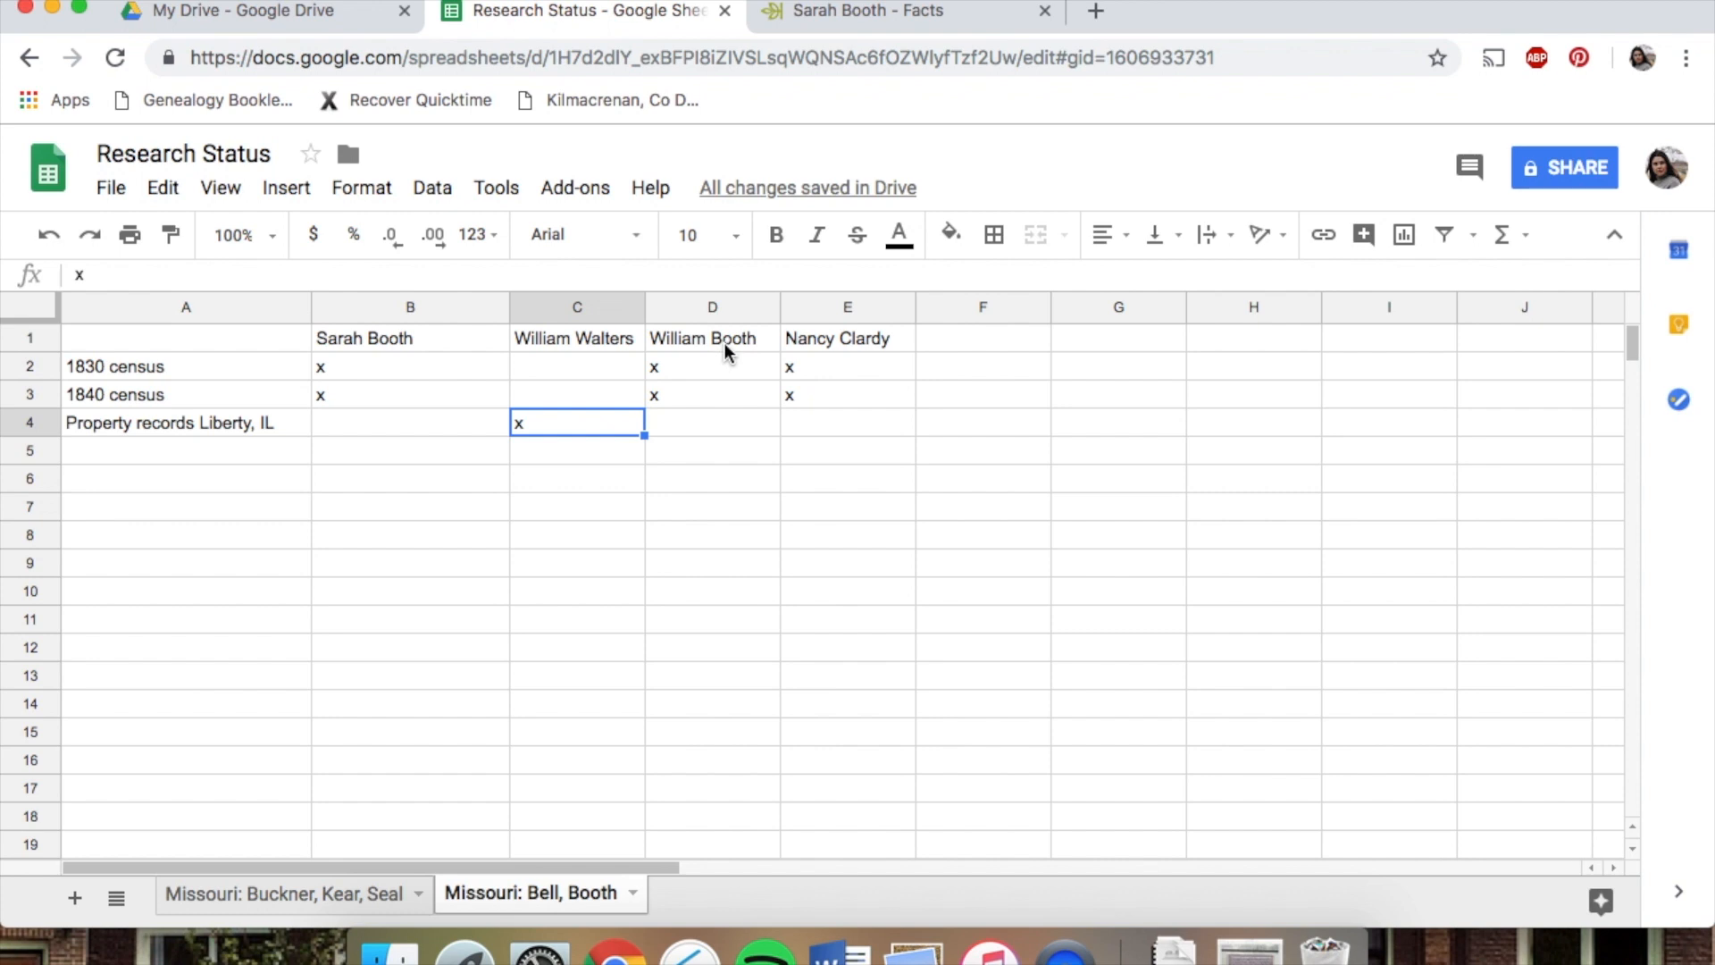
{"action": "left_click", "coordinate": [116, 453]}
{"action": "type", "text": "Property"}
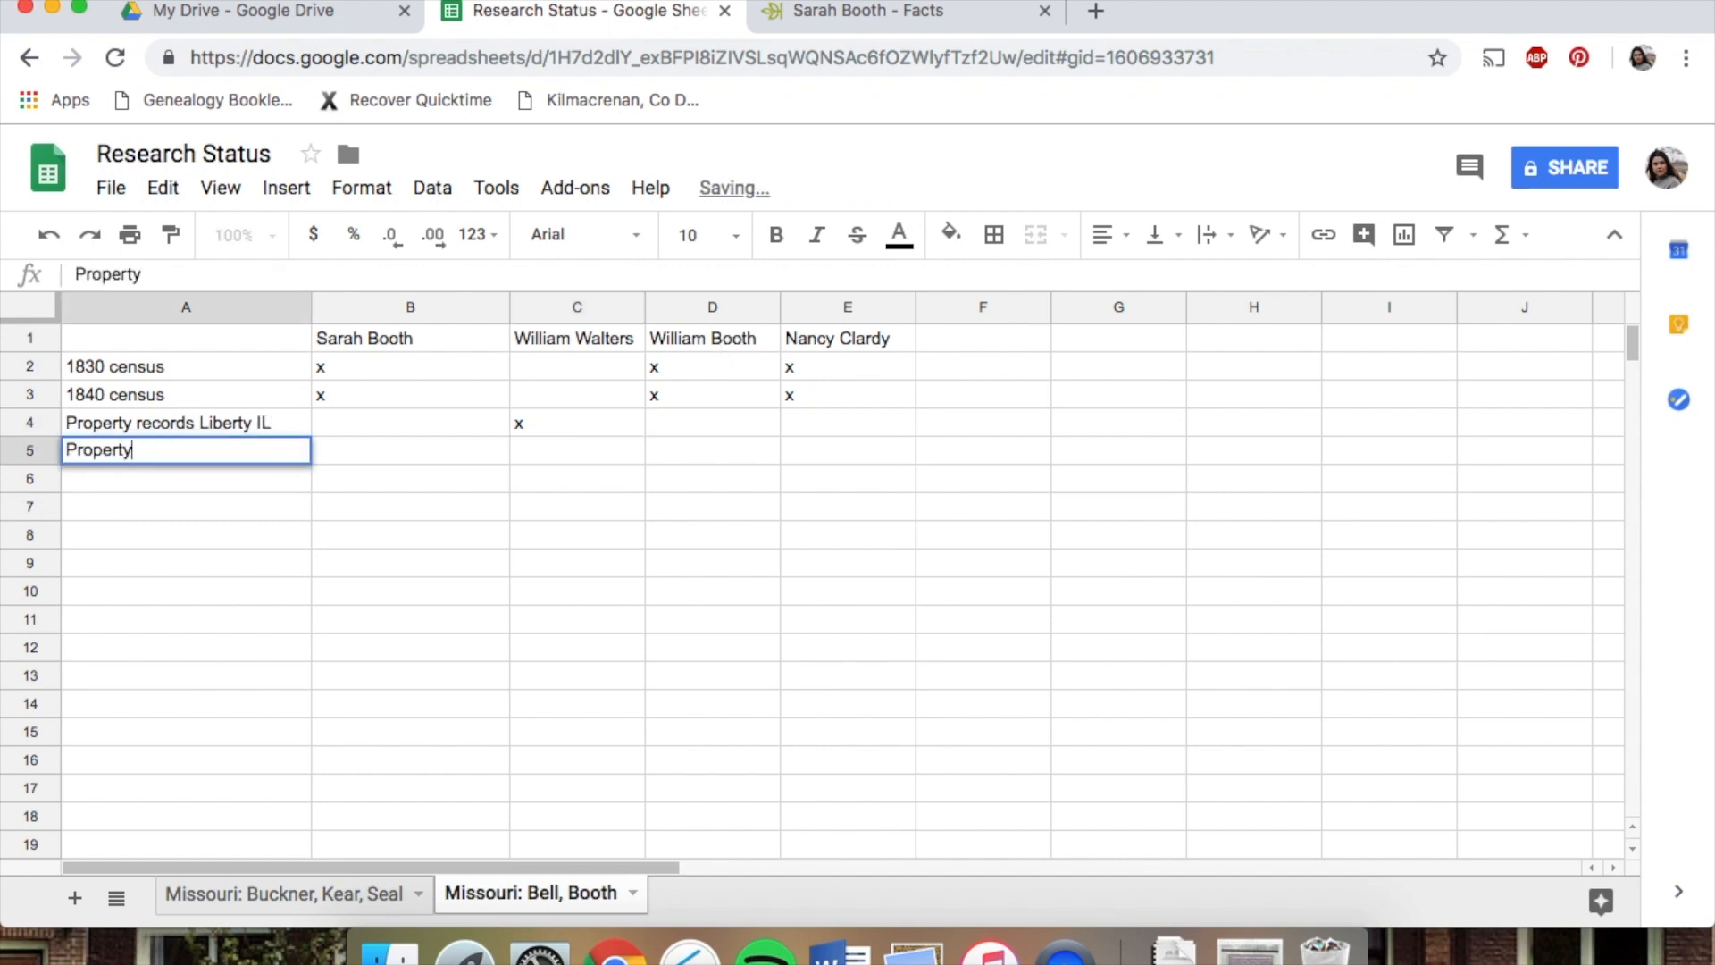
{"action": "type", "text": " records IL (general)"}
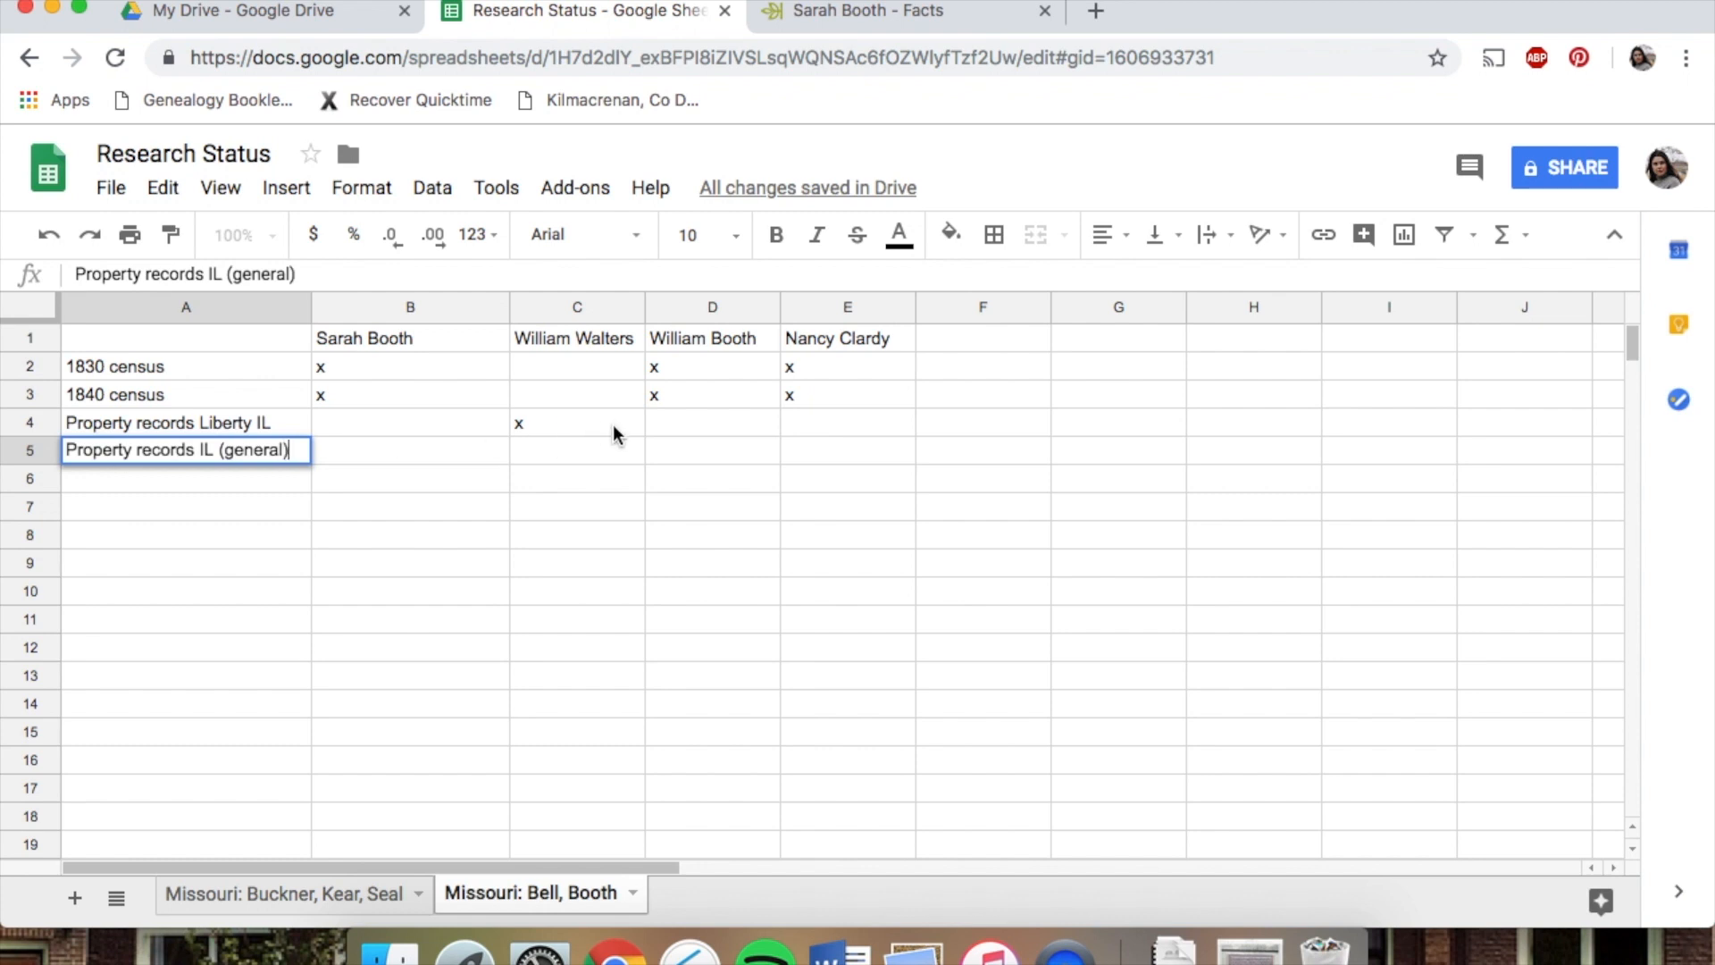
{"action": "left_click", "coordinate": [661, 459]}
{"action": "type", "text": "x"}
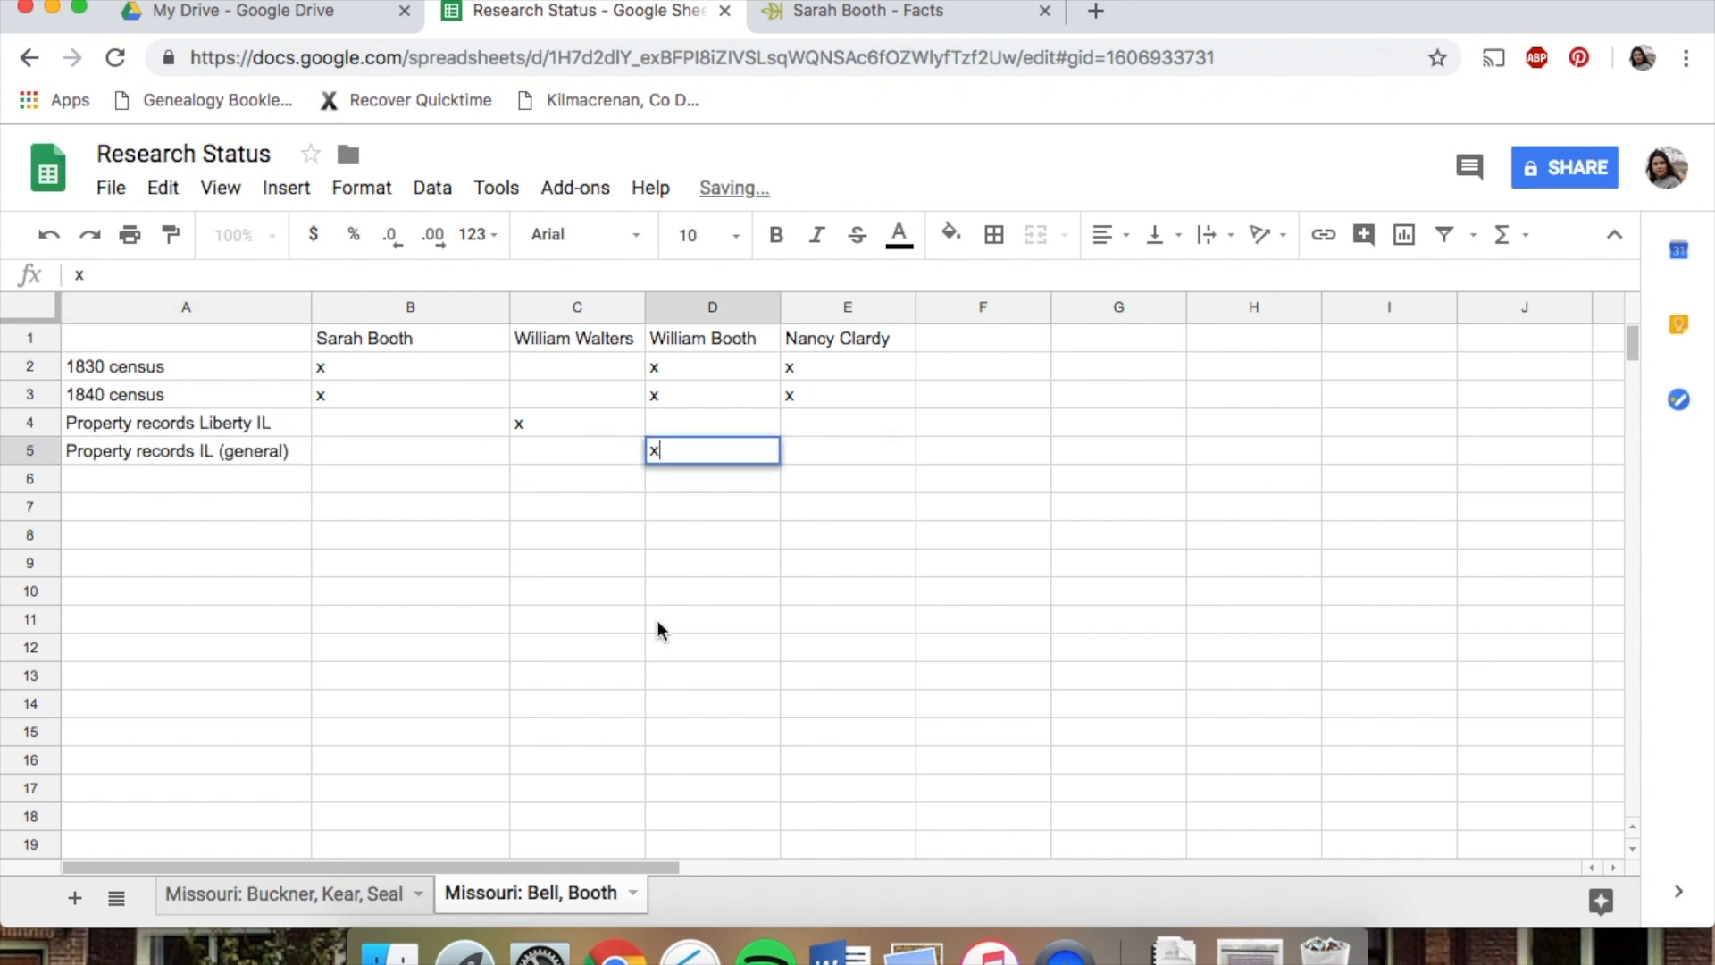
{"action": "left_click", "coordinate": [681, 517]}
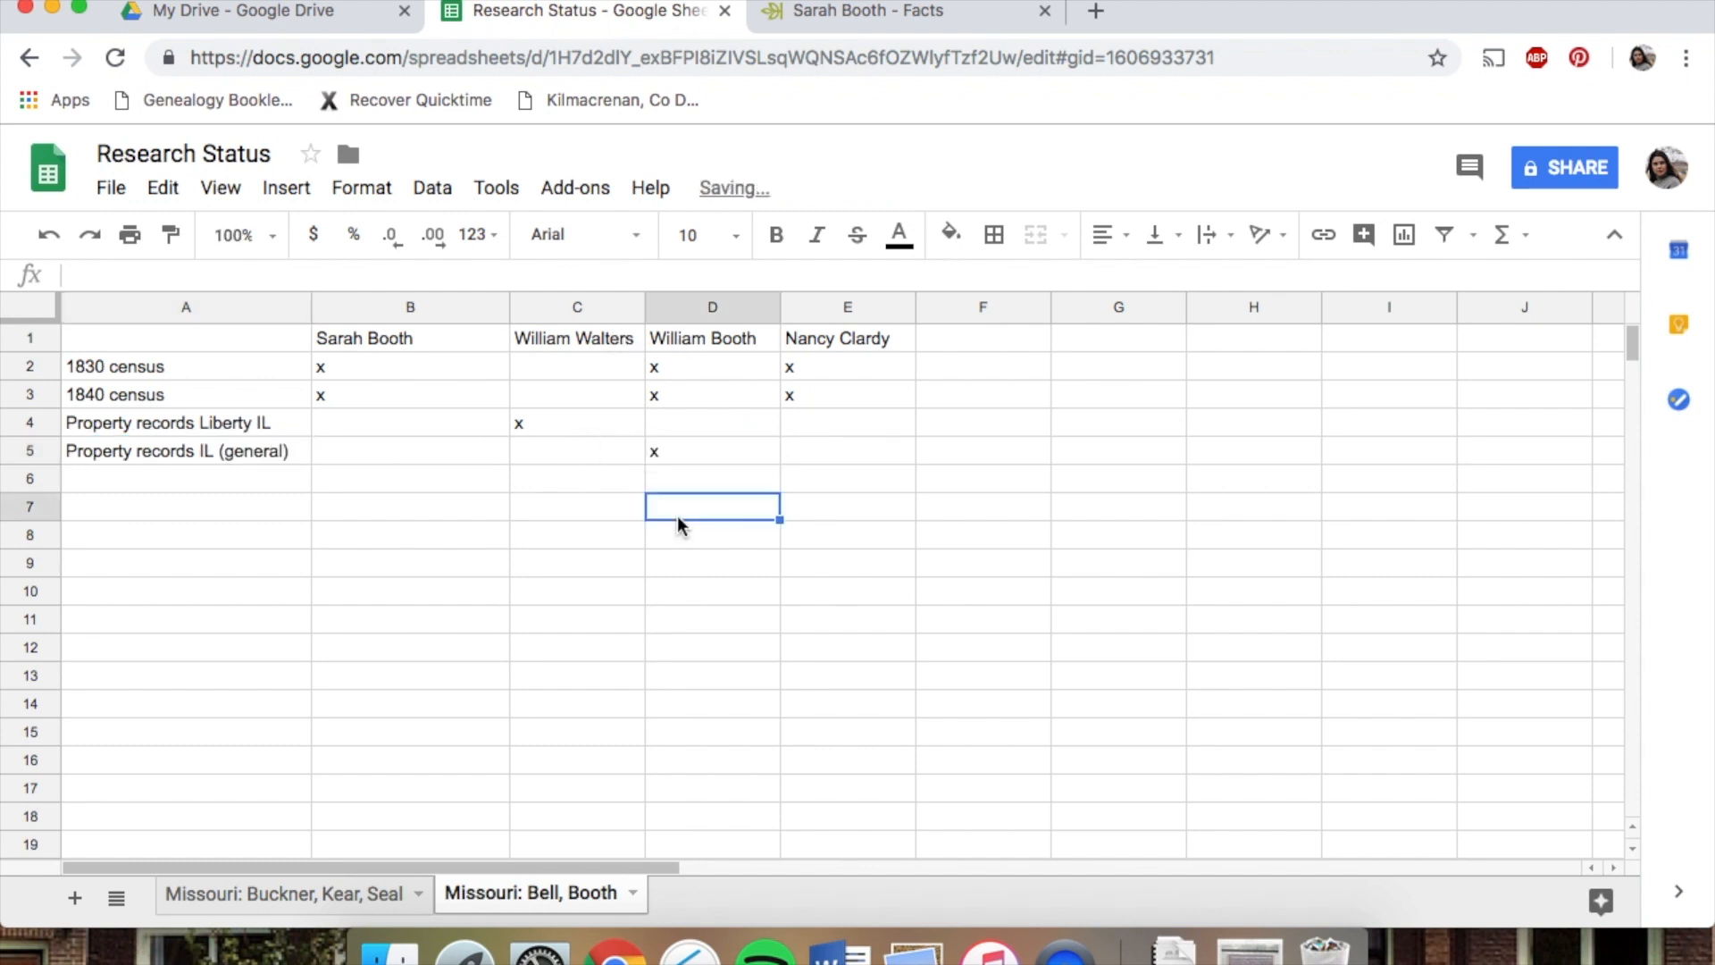
Check Sarah's 1860 residence, then add a Property records Concord MO row marked x under William Walters
{"action": "left_click", "coordinate": [896, 7]}
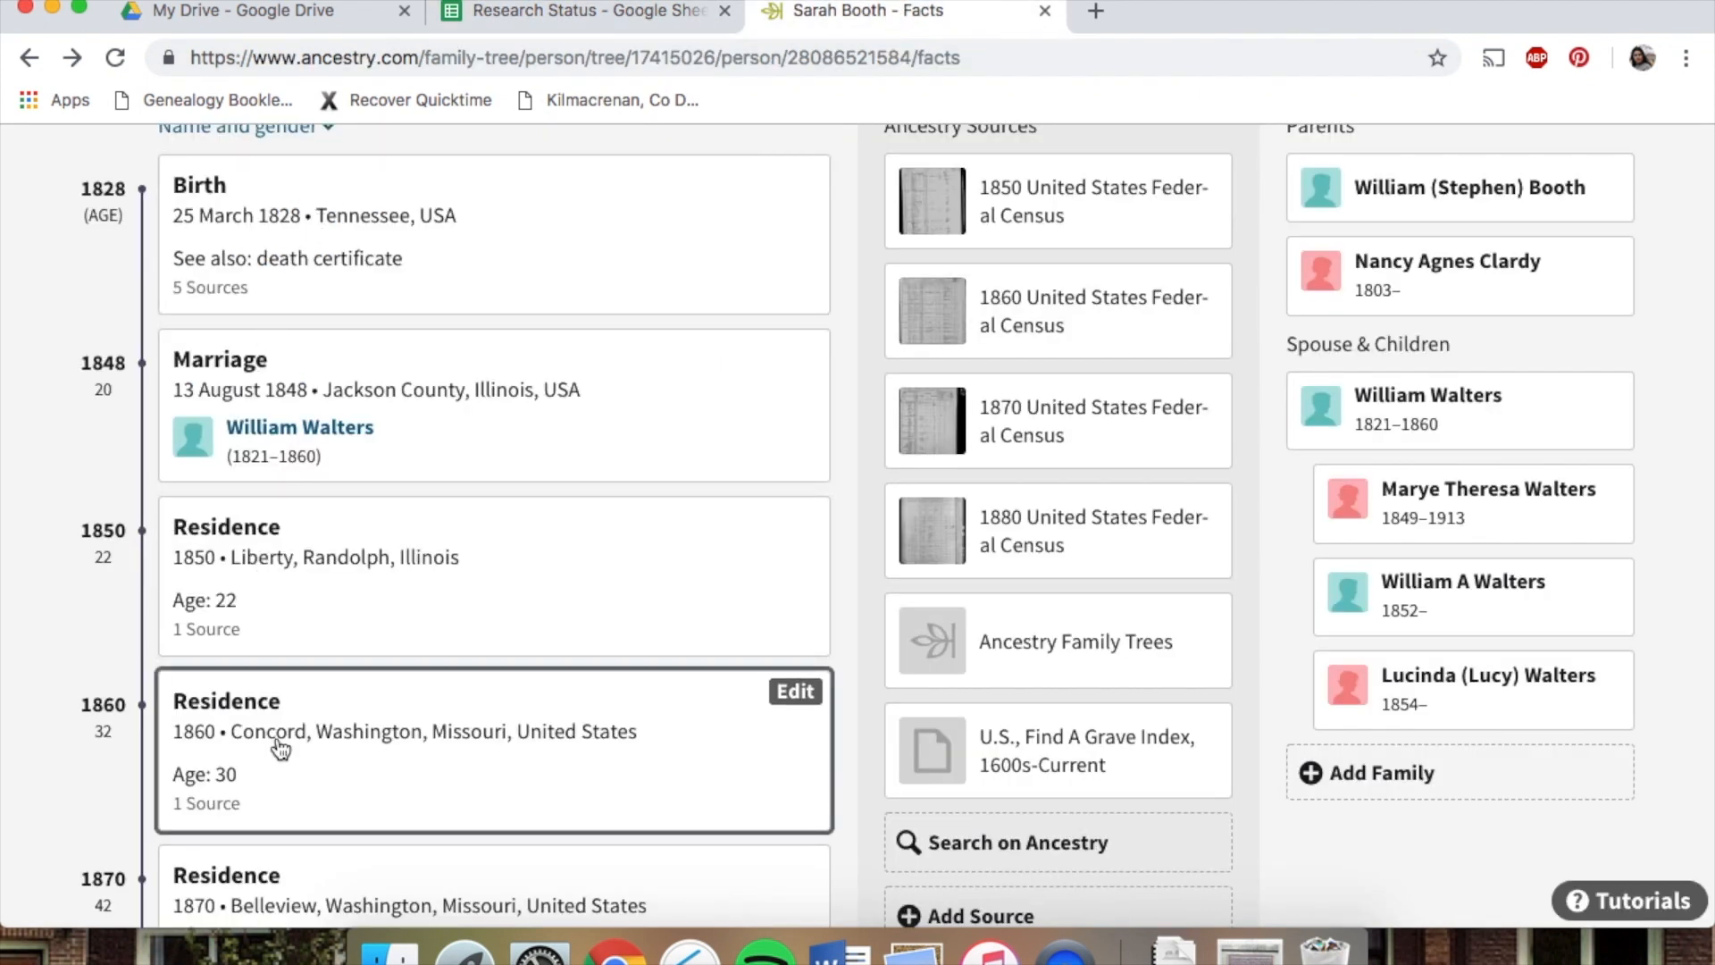
{"action": "scroll", "coordinate": [135, 683], "scroll_direction": "down", "scroll_amount": 2}
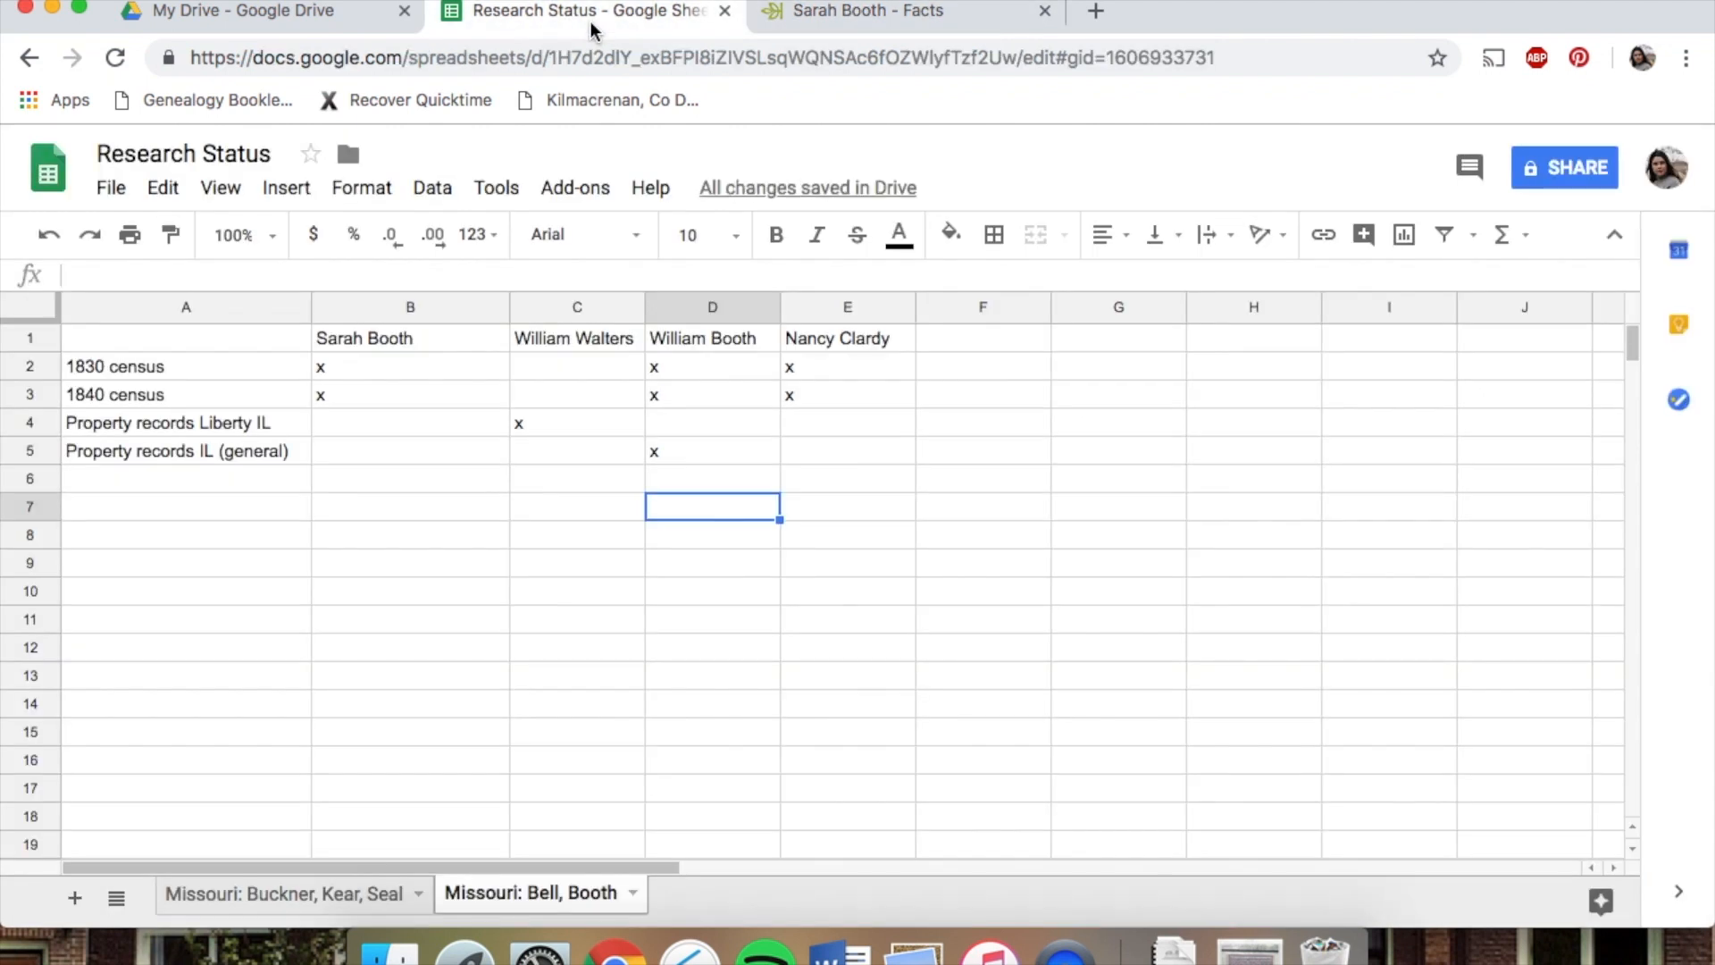
{"action": "left_click", "coordinate": [590, 17]}
{"action": "left_click", "coordinate": [178, 480]}
{"action": "type", "text": "Property record"}
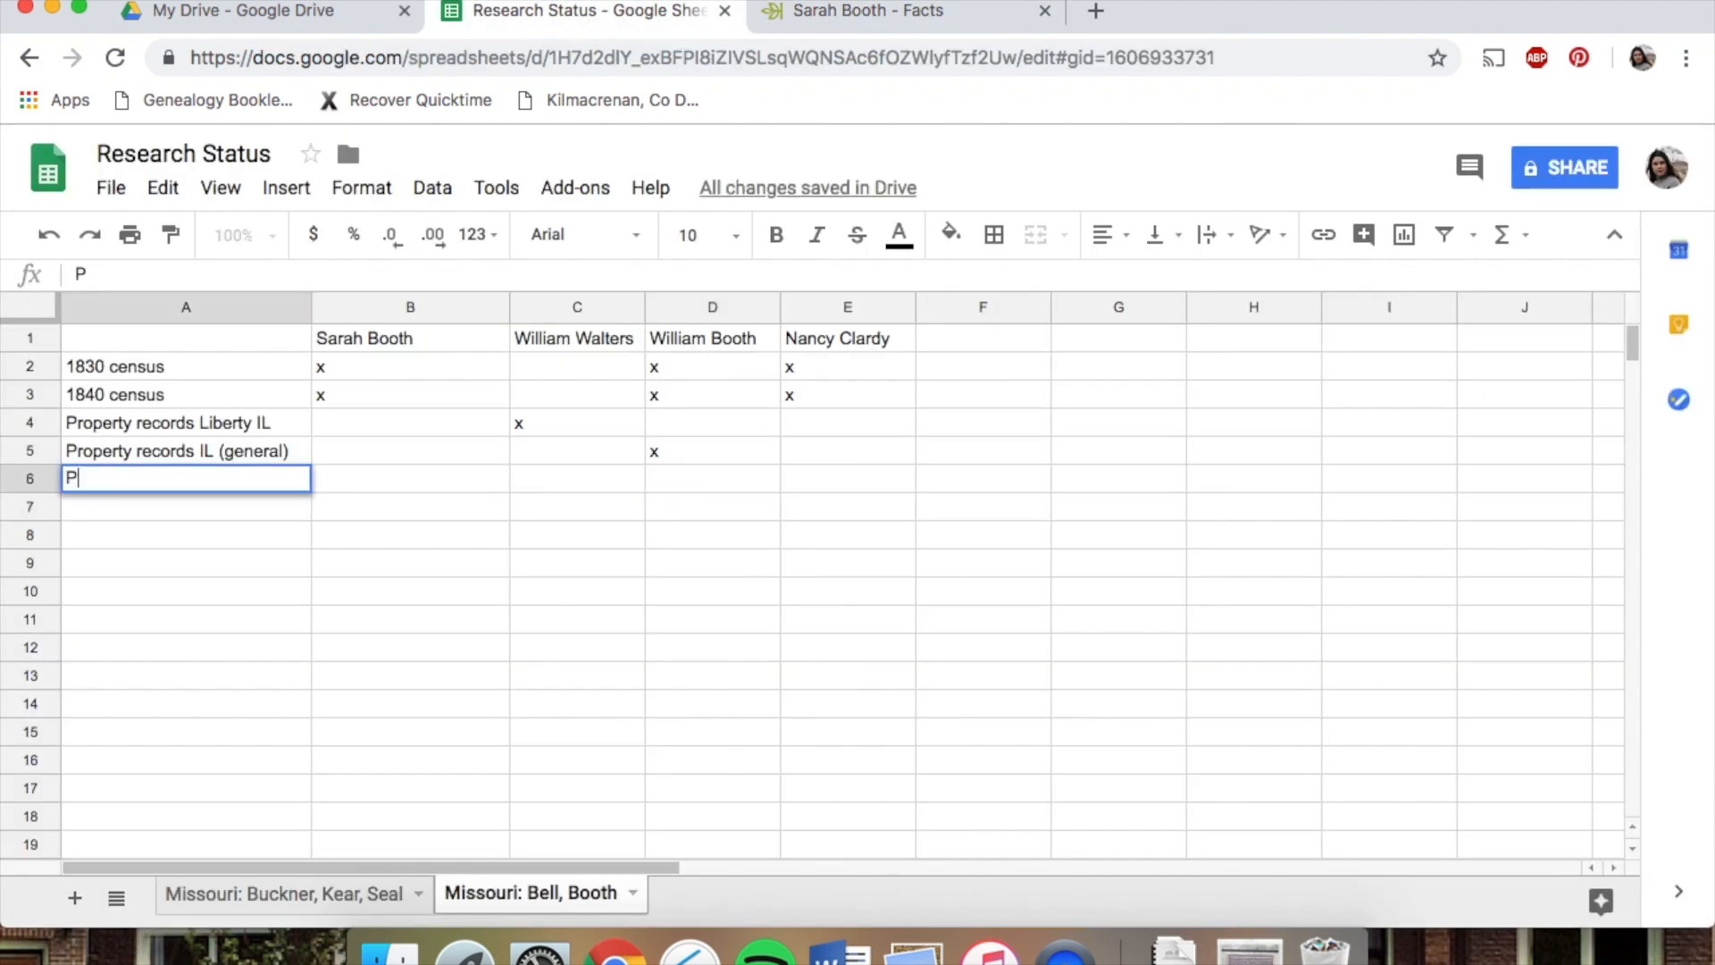
{"action": "type", "text": "s Concord MO"}
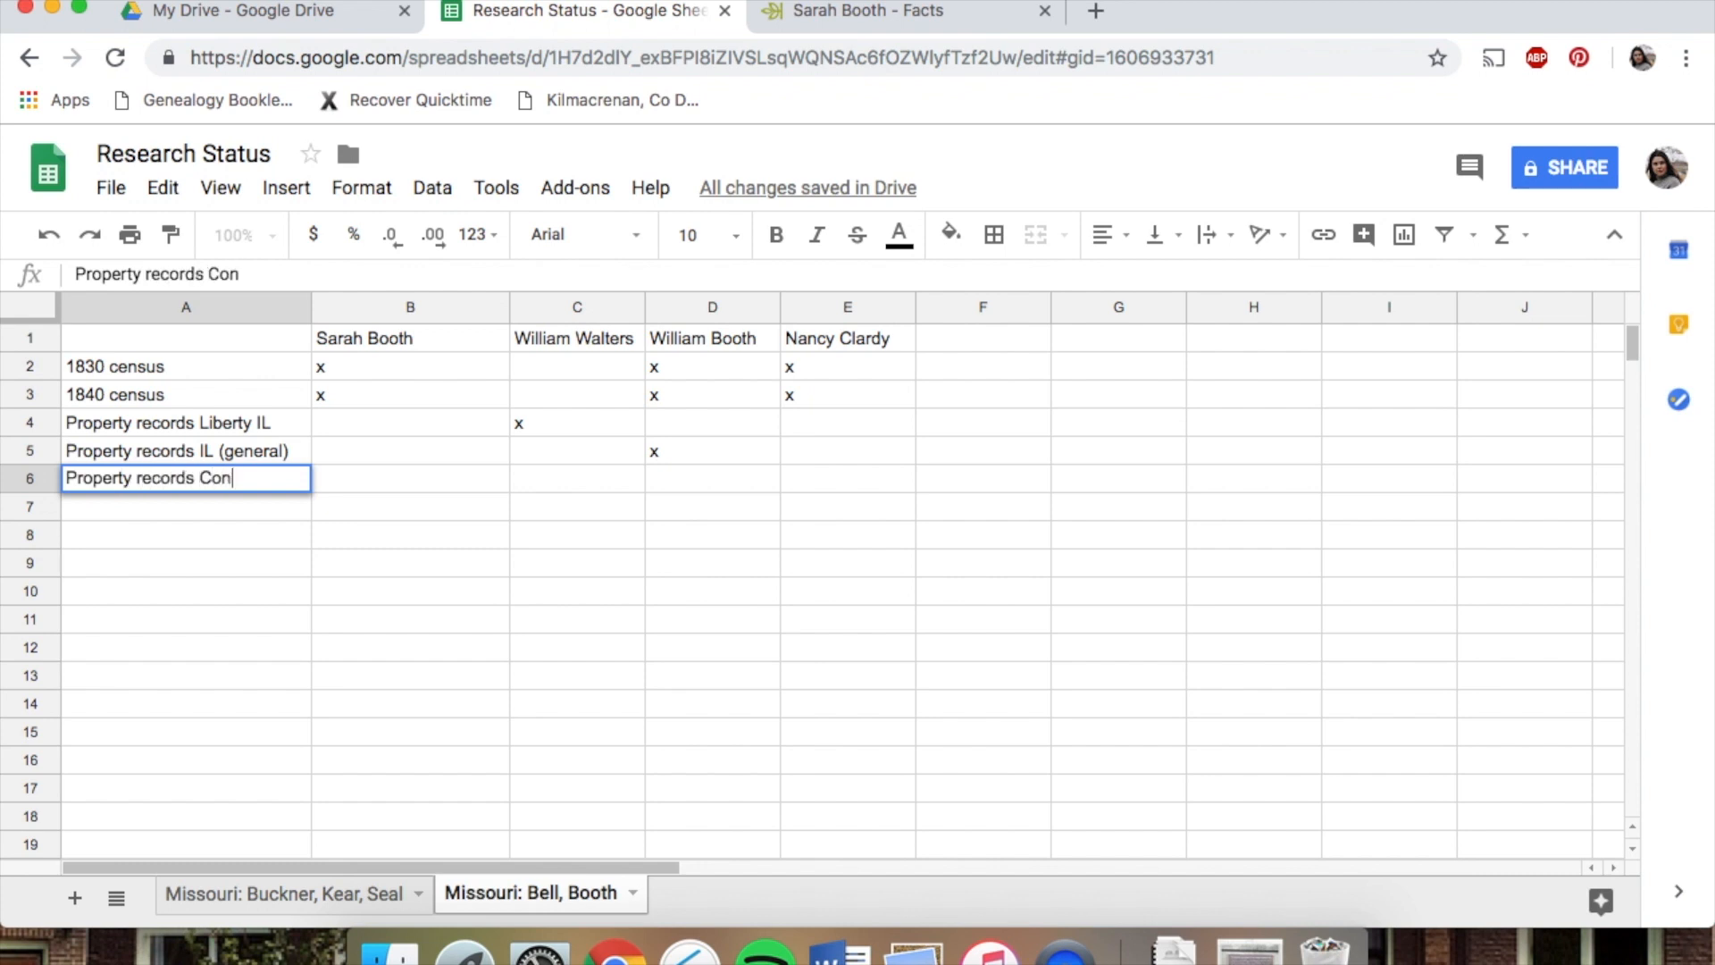
{"action": "left_click", "coordinate": [545, 480]}
{"action": "type", "text": "x"}
{"action": "left_click", "coordinate": [549, 540]}
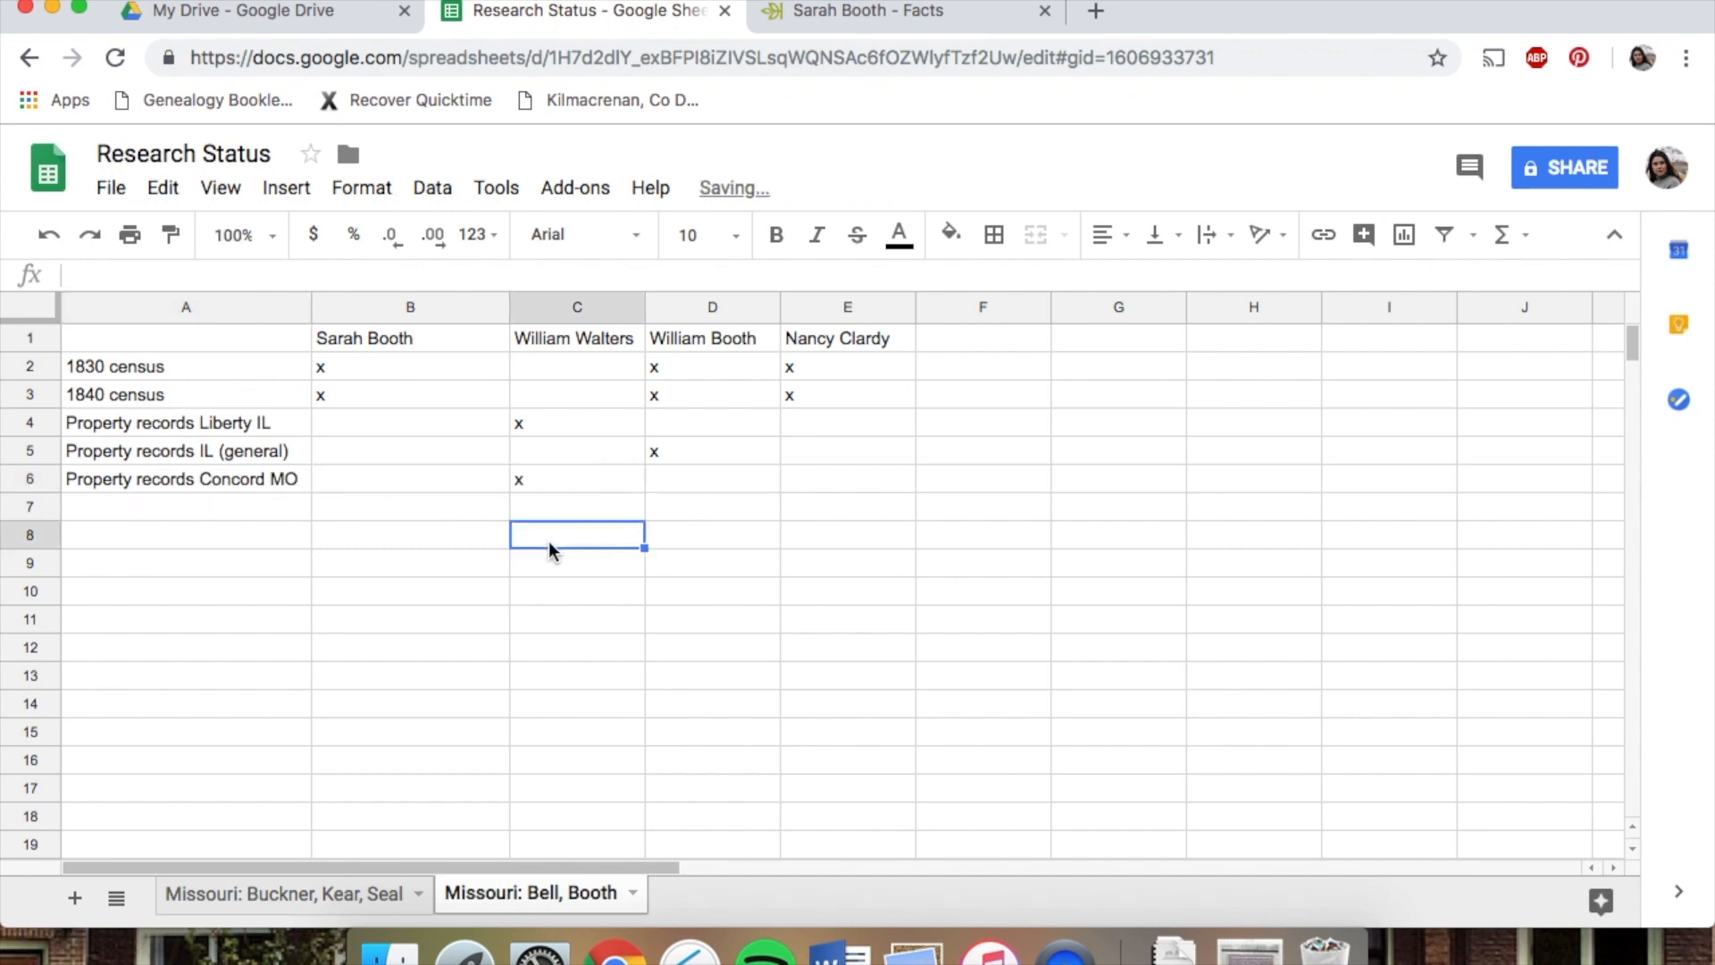
{"action": "left_click", "coordinate": [581, 488]}
{"action": "left_click", "coordinate": [683, 470]}
{"action": "left_click", "coordinate": [829, 479]}
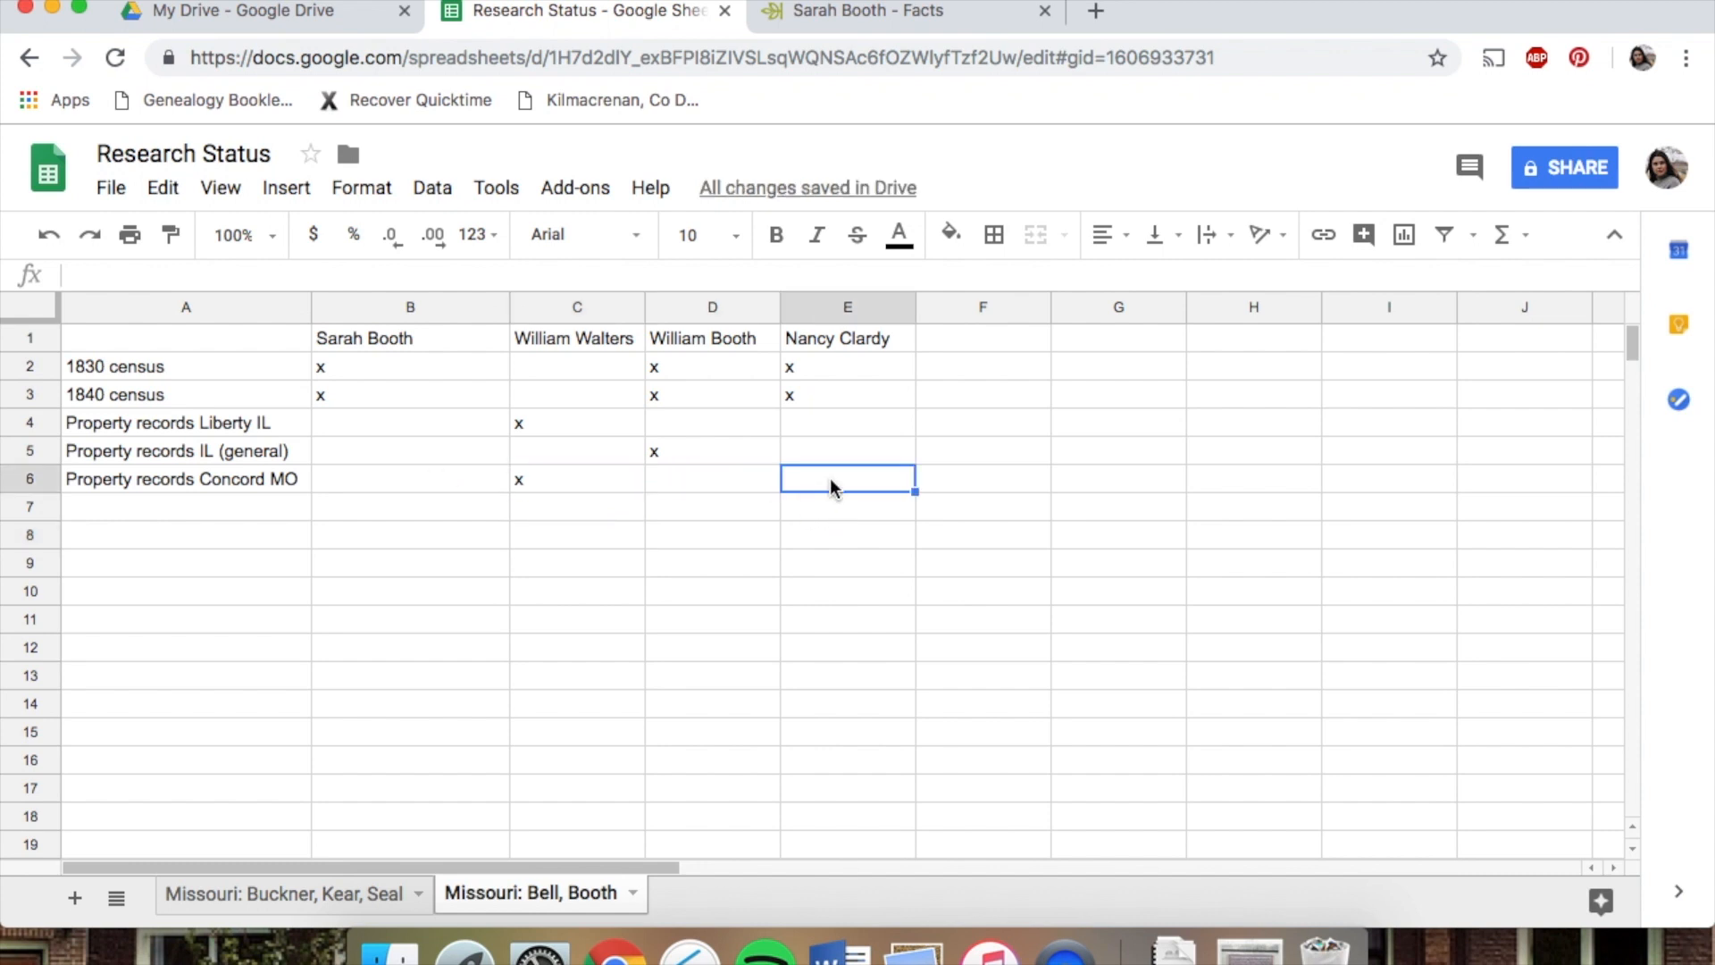
{"action": "left_click", "coordinate": [732, 486]}
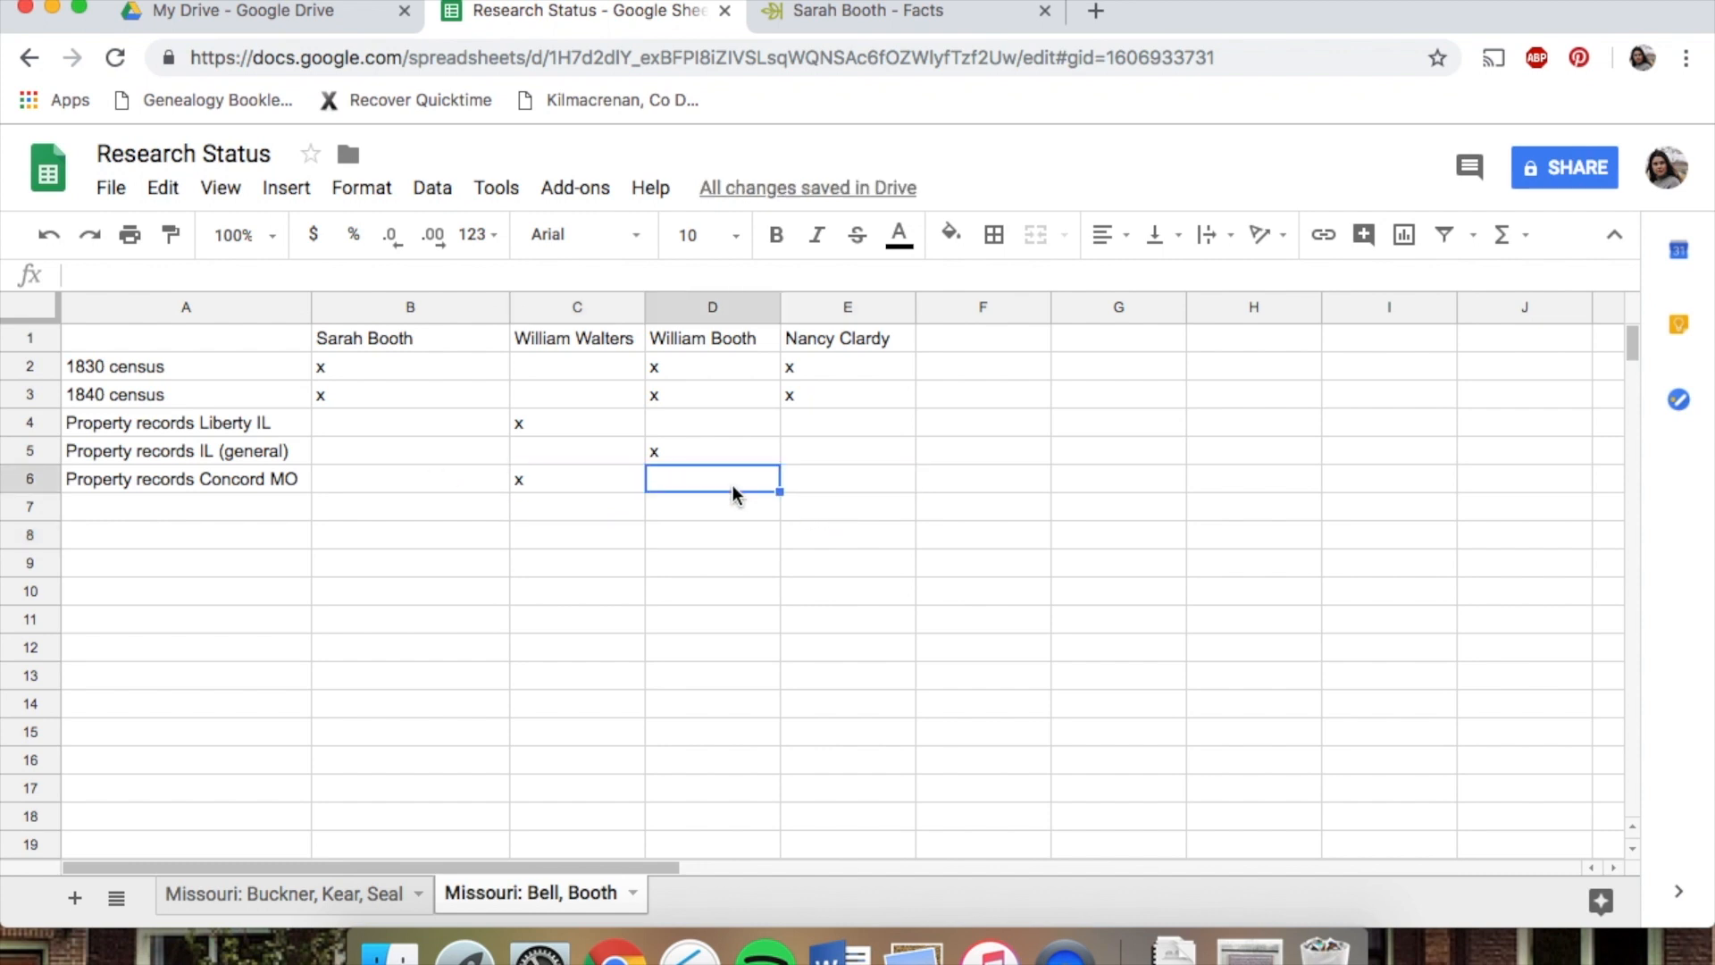
{"action": "left_click", "coordinate": [853, 478]}
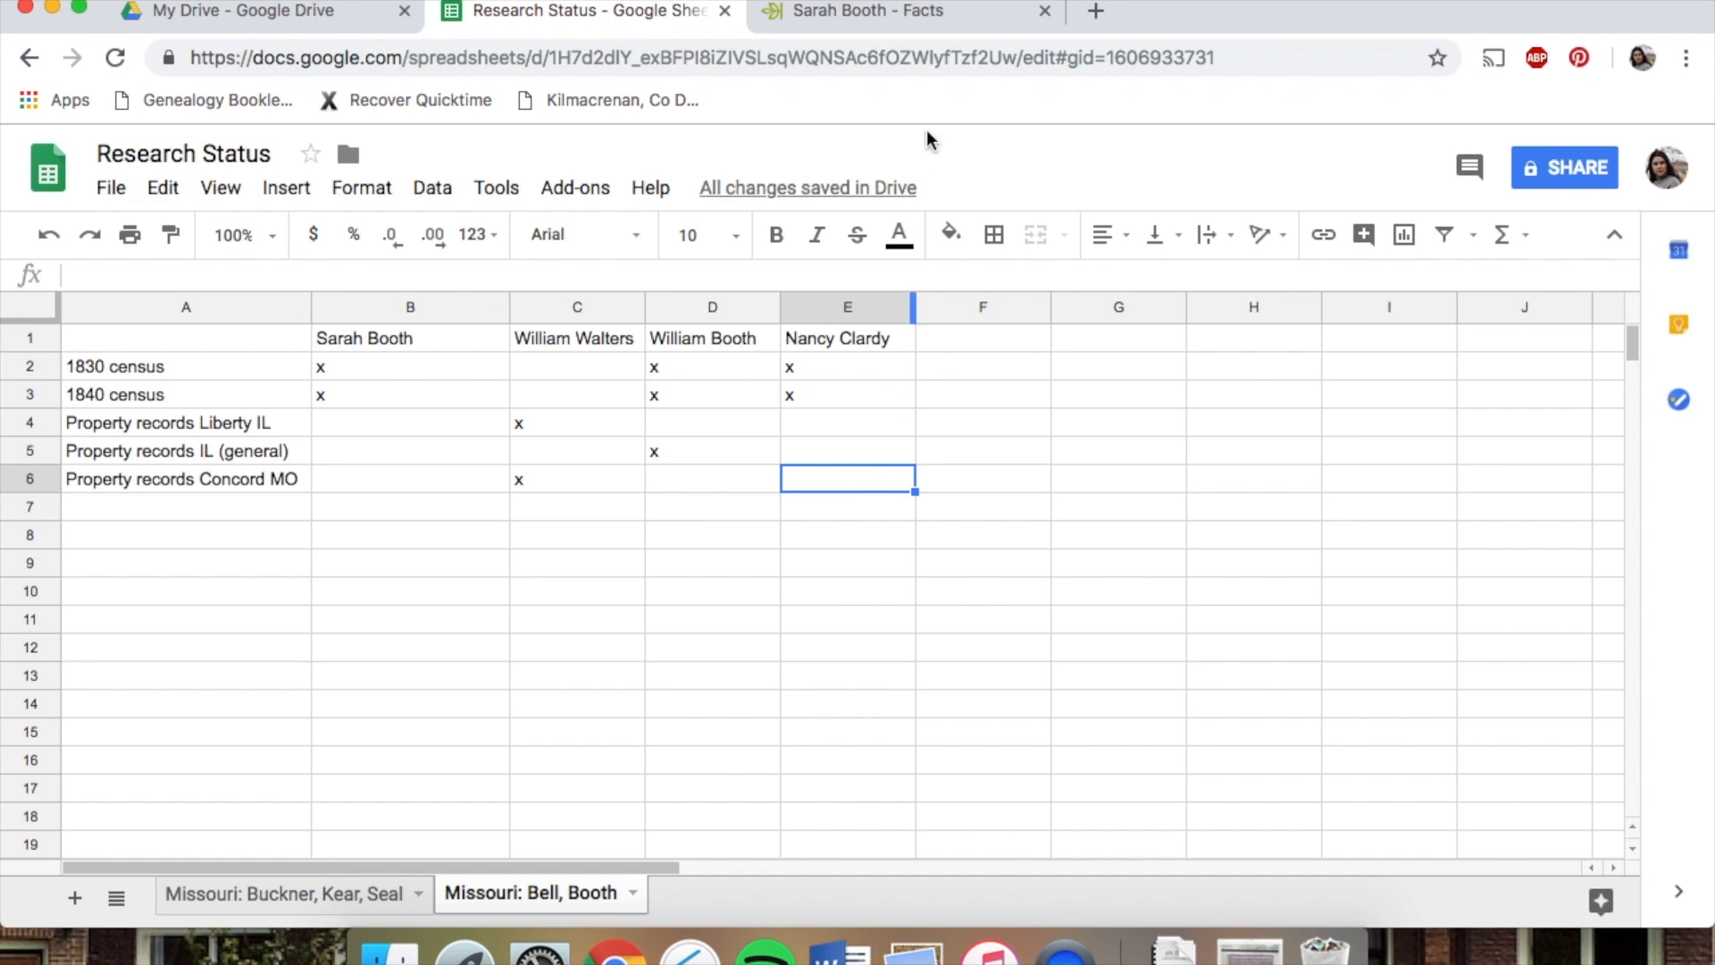
Review Sarah Booth's marriage and 1850 and 1860 residence facts in the Ancestry tree
{"action": "left_click", "coordinate": [884, 13]}
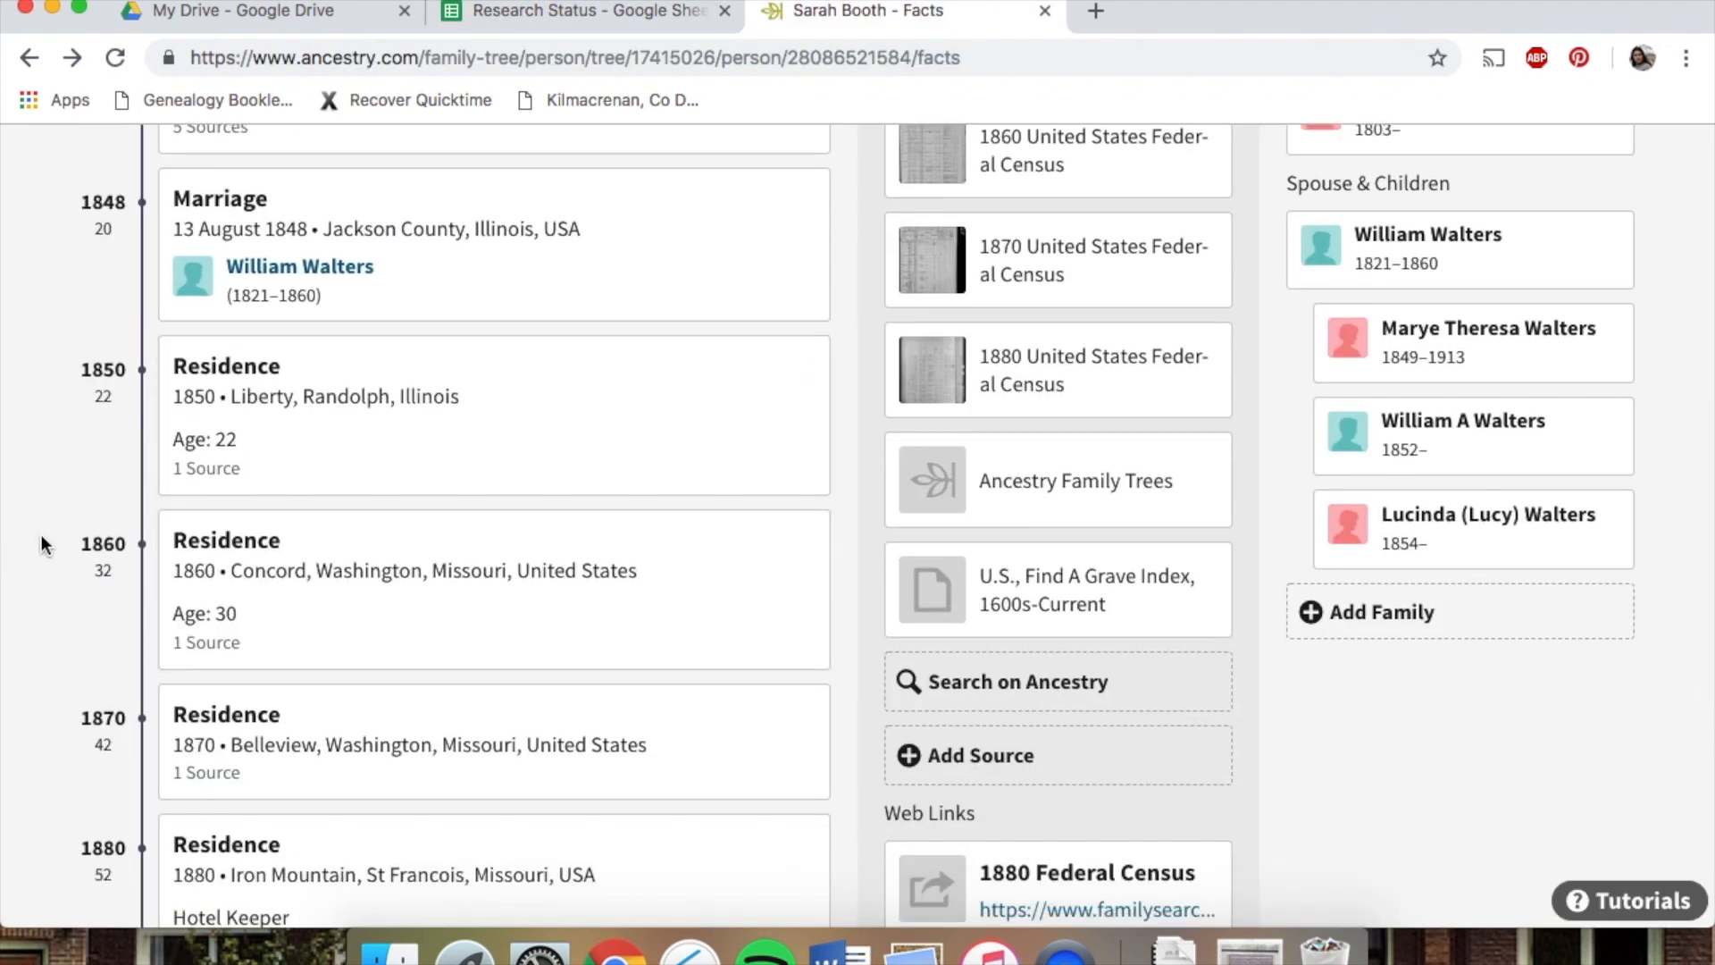
{"action": "left_click", "coordinate": [397, 624]}
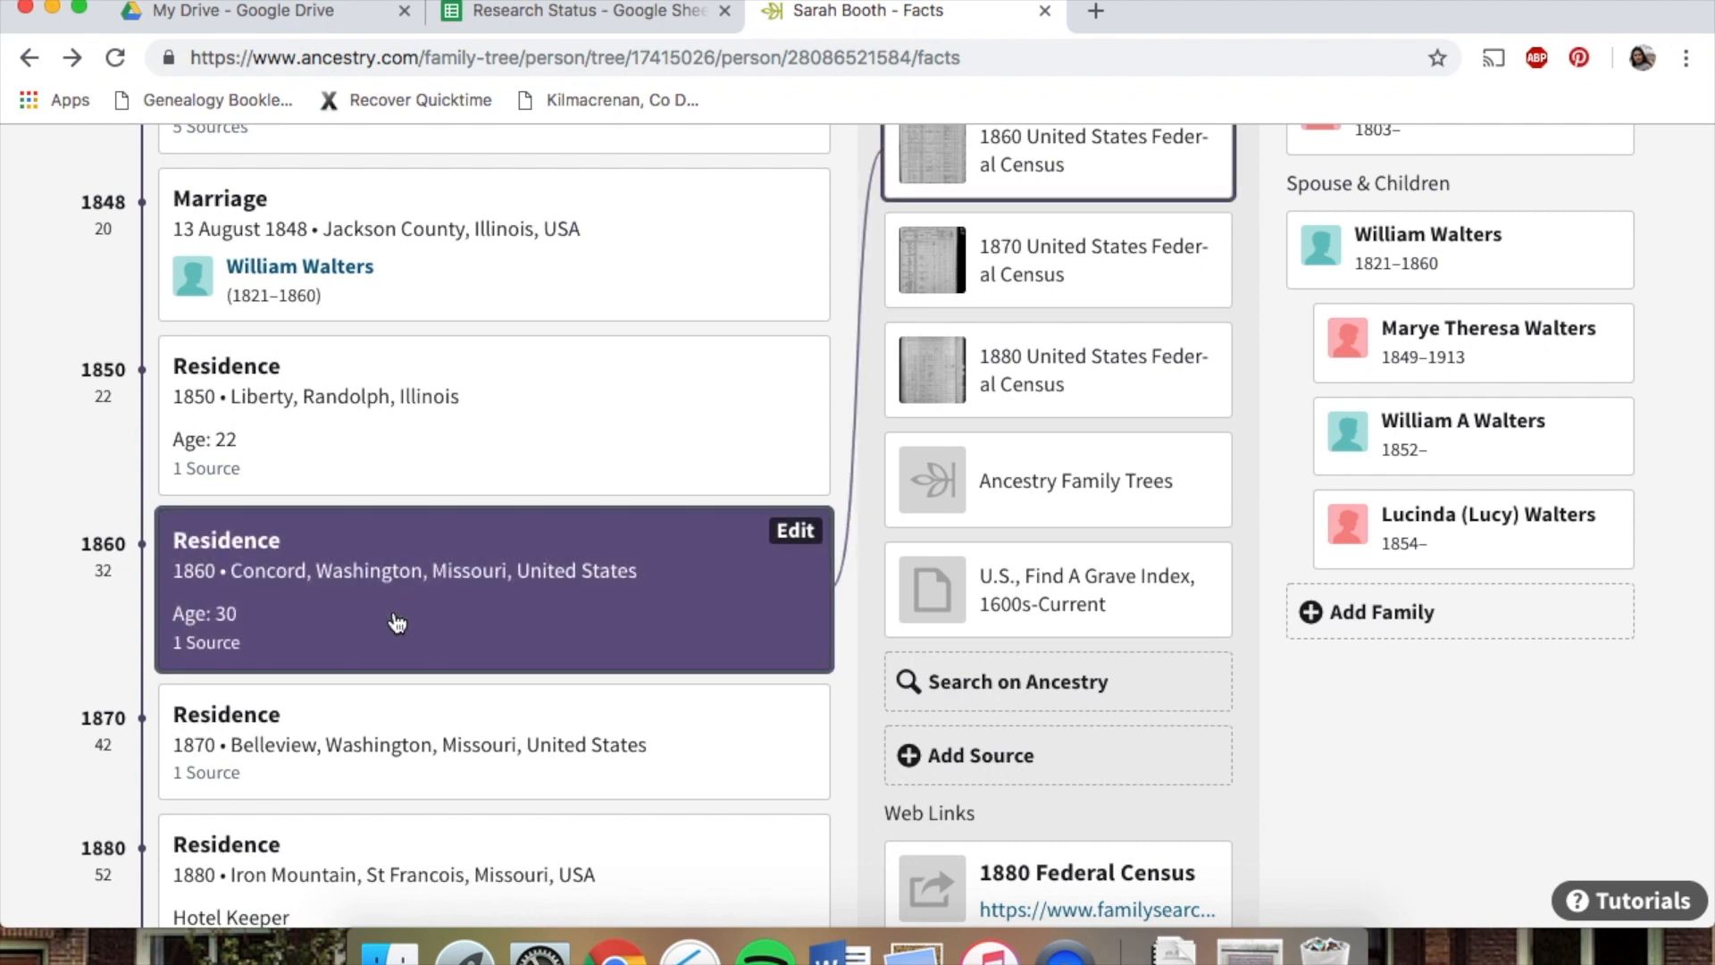
{"action": "scroll", "coordinate": [397, 624], "scroll_direction": "up", "scroll_amount": 2}
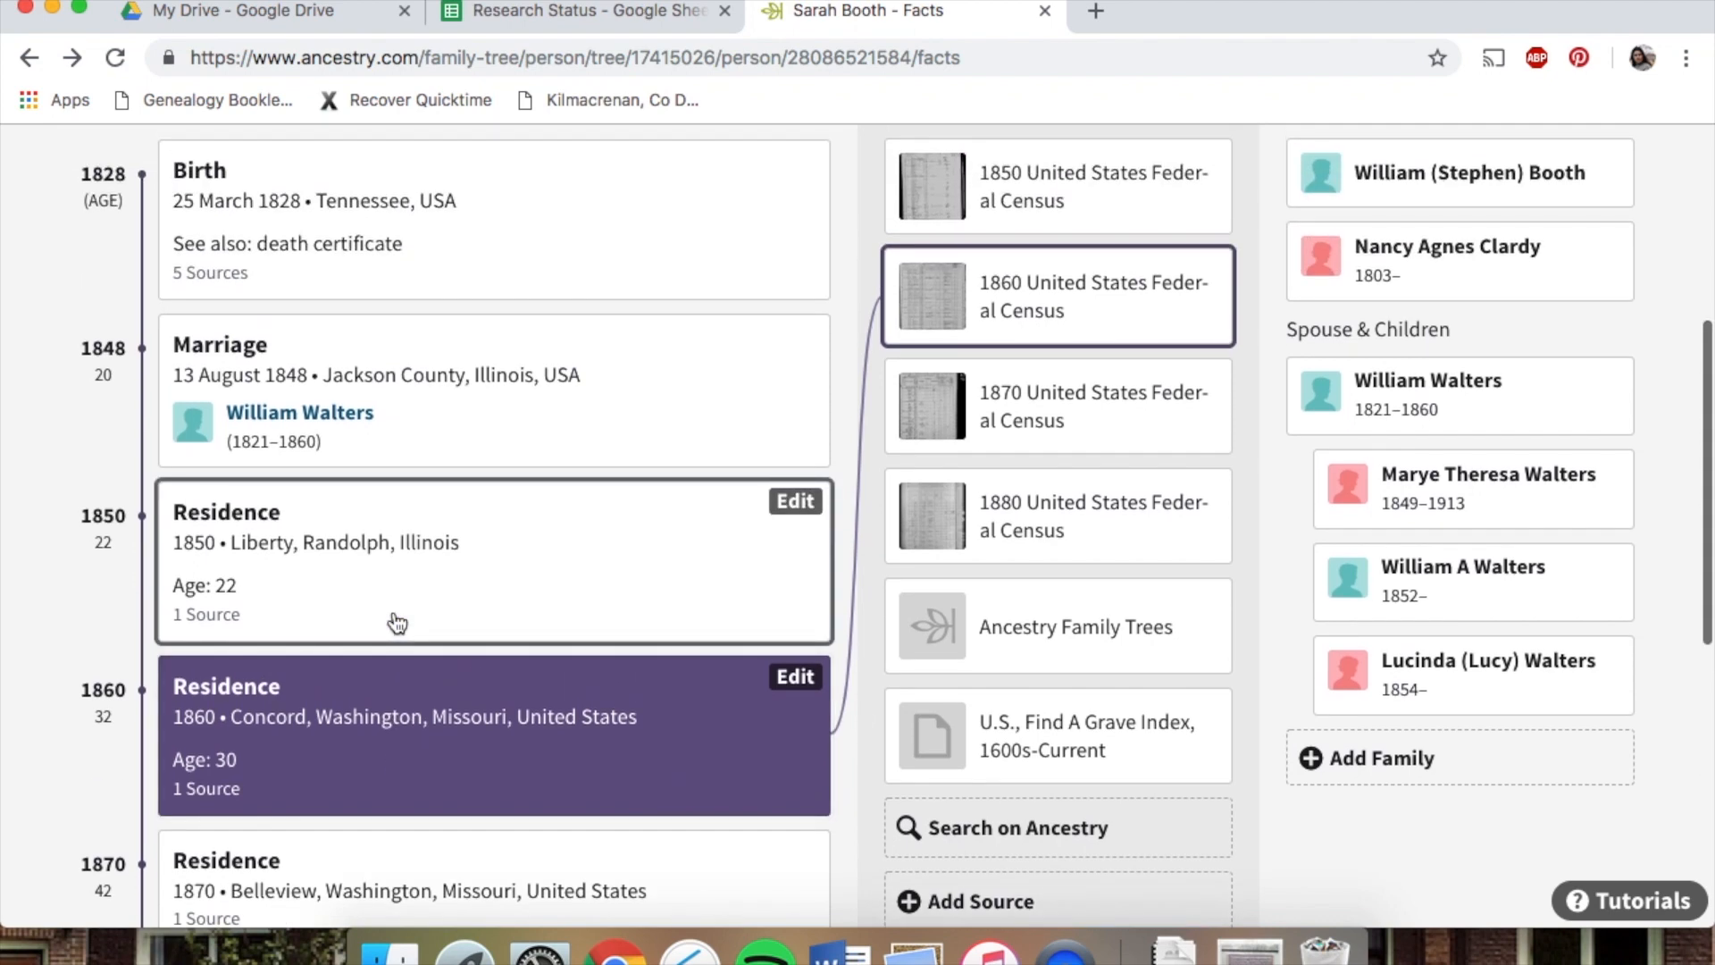
{"action": "scroll", "coordinate": [397, 625], "scroll_direction": "up", "scroll_amount": 5}
{"action": "scroll", "coordinate": [397, 624], "scroll_direction": "down", "scroll_amount": 3}
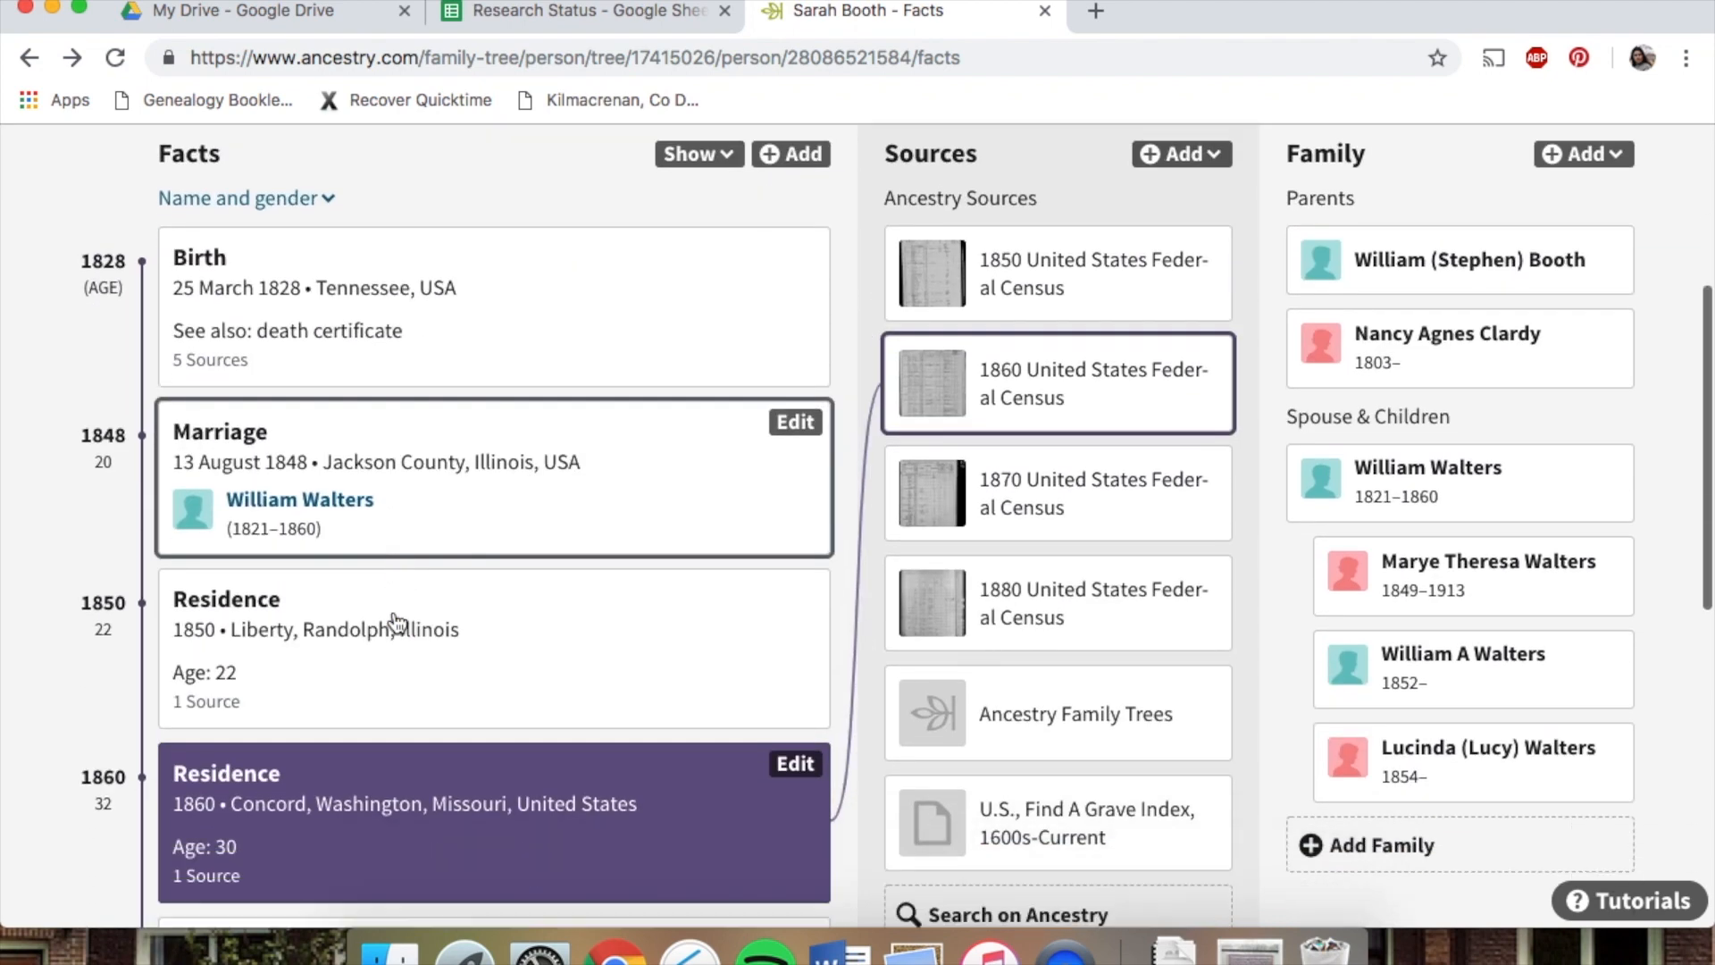
{"action": "left_click", "coordinate": [666, 24]}
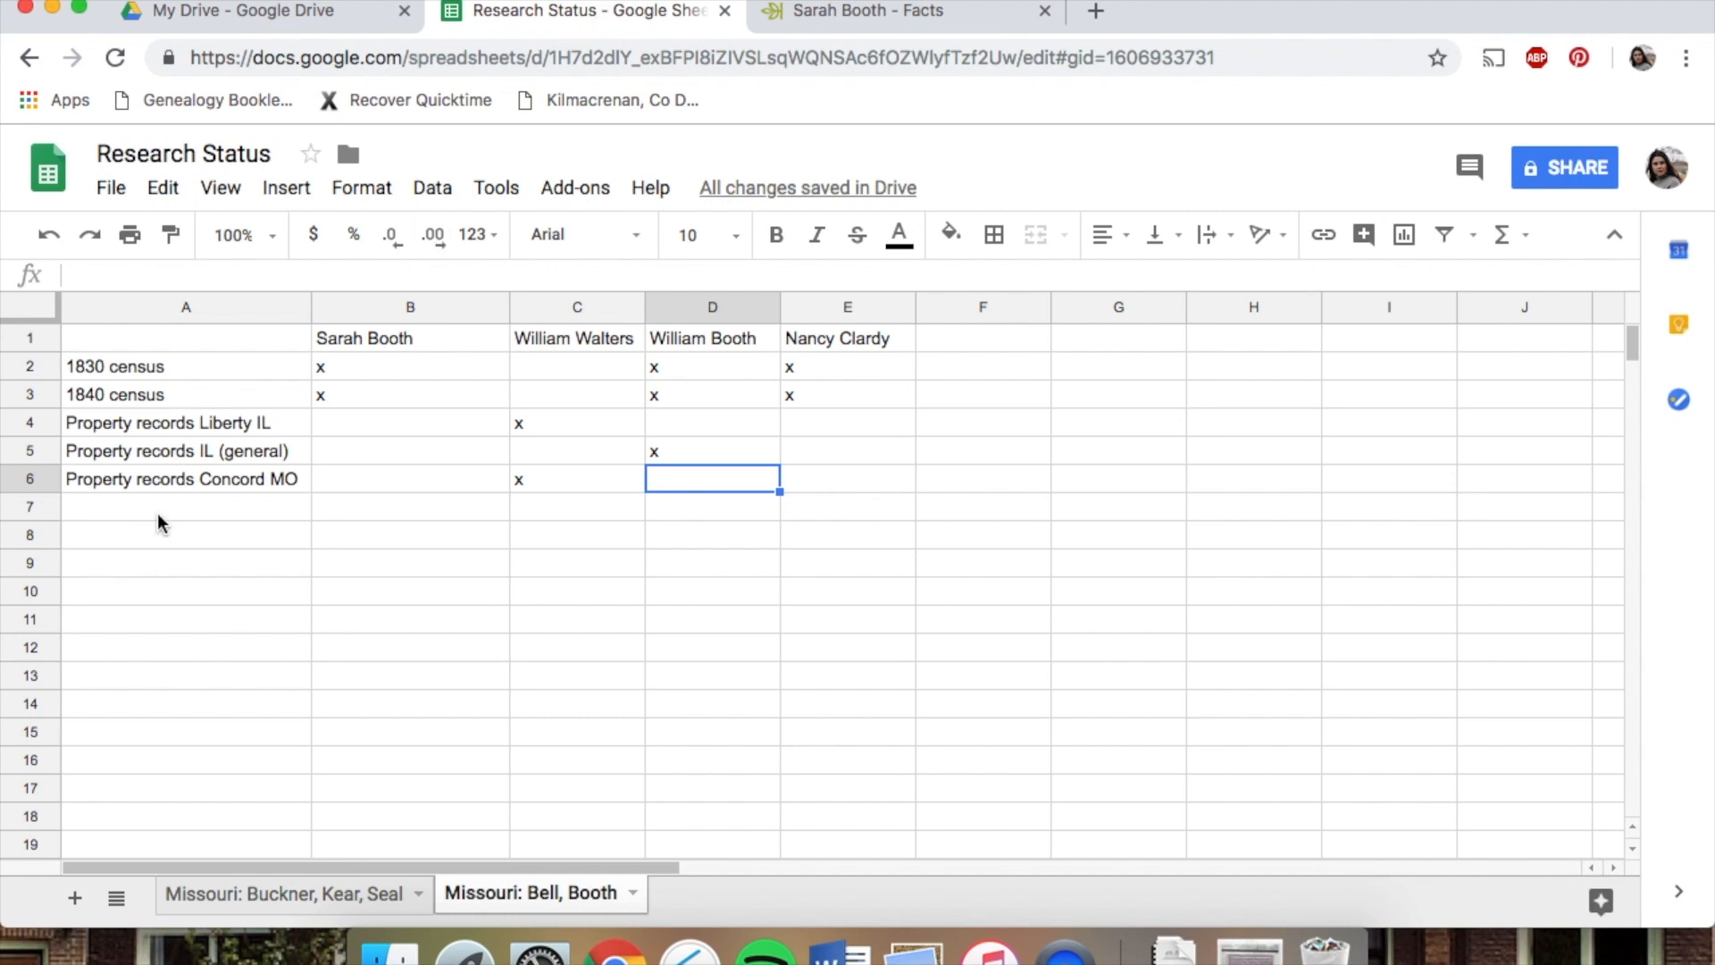
{"action": "left_click", "coordinate": [512, 477]}
{"action": "key", "text": "BackSpace"}
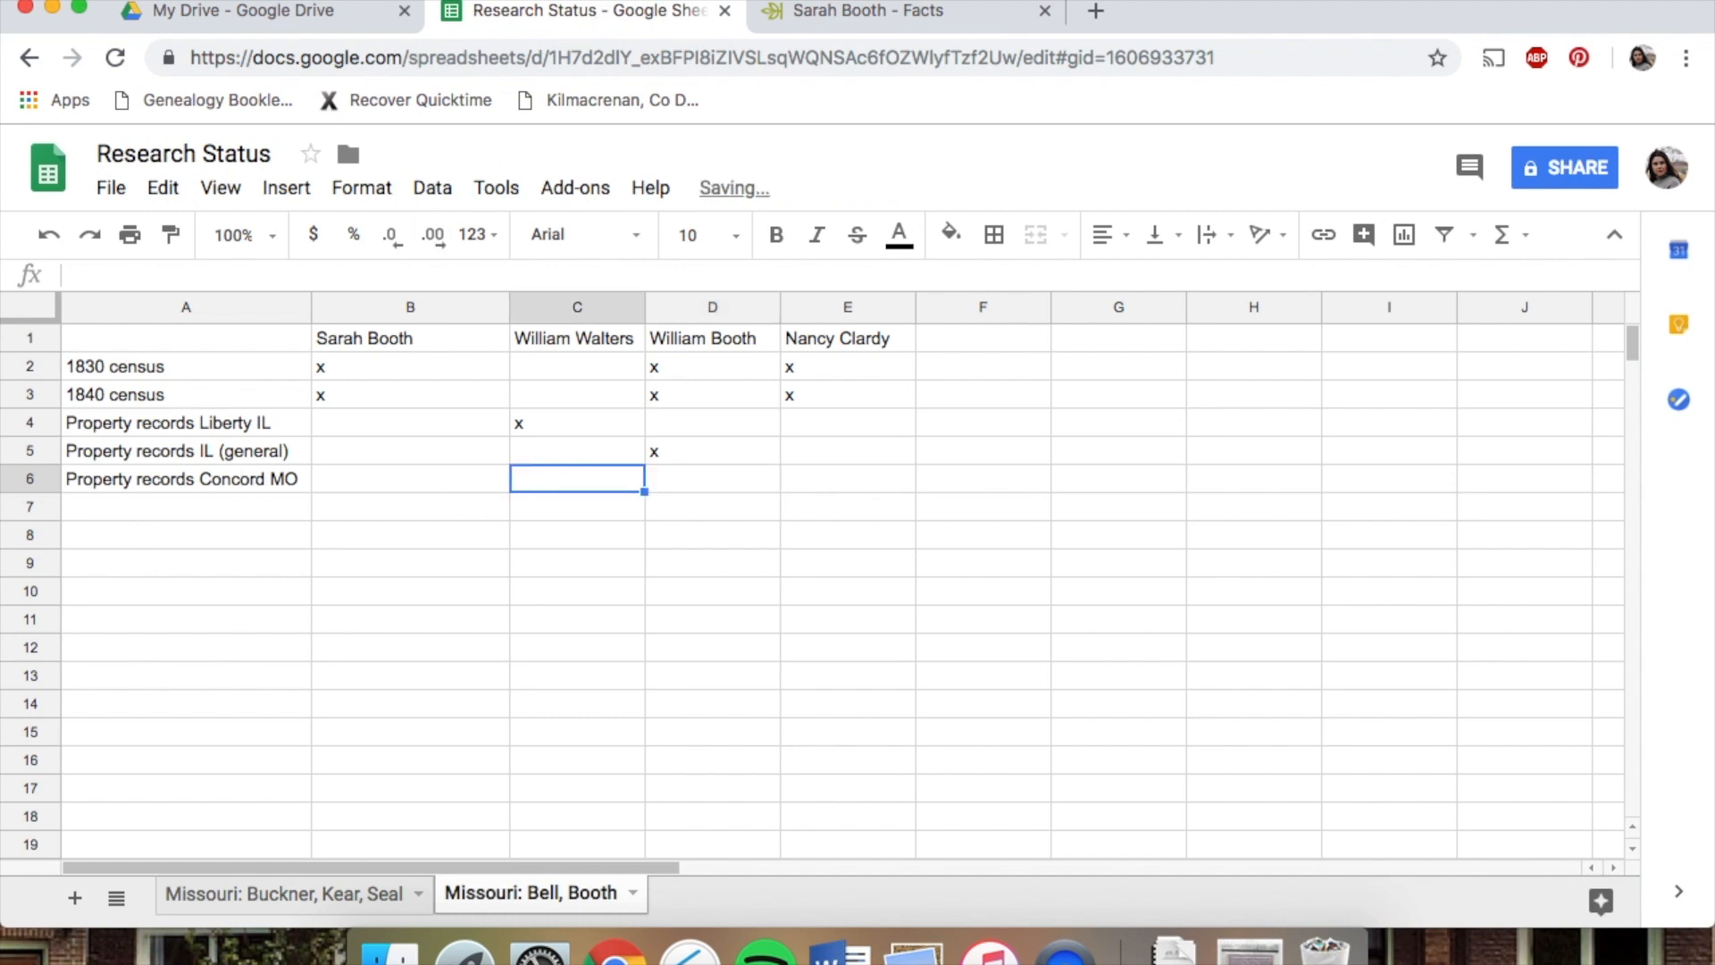
{"action": "left_click", "coordinate": [473, 479]}
{"action": "type", "text": "x"}
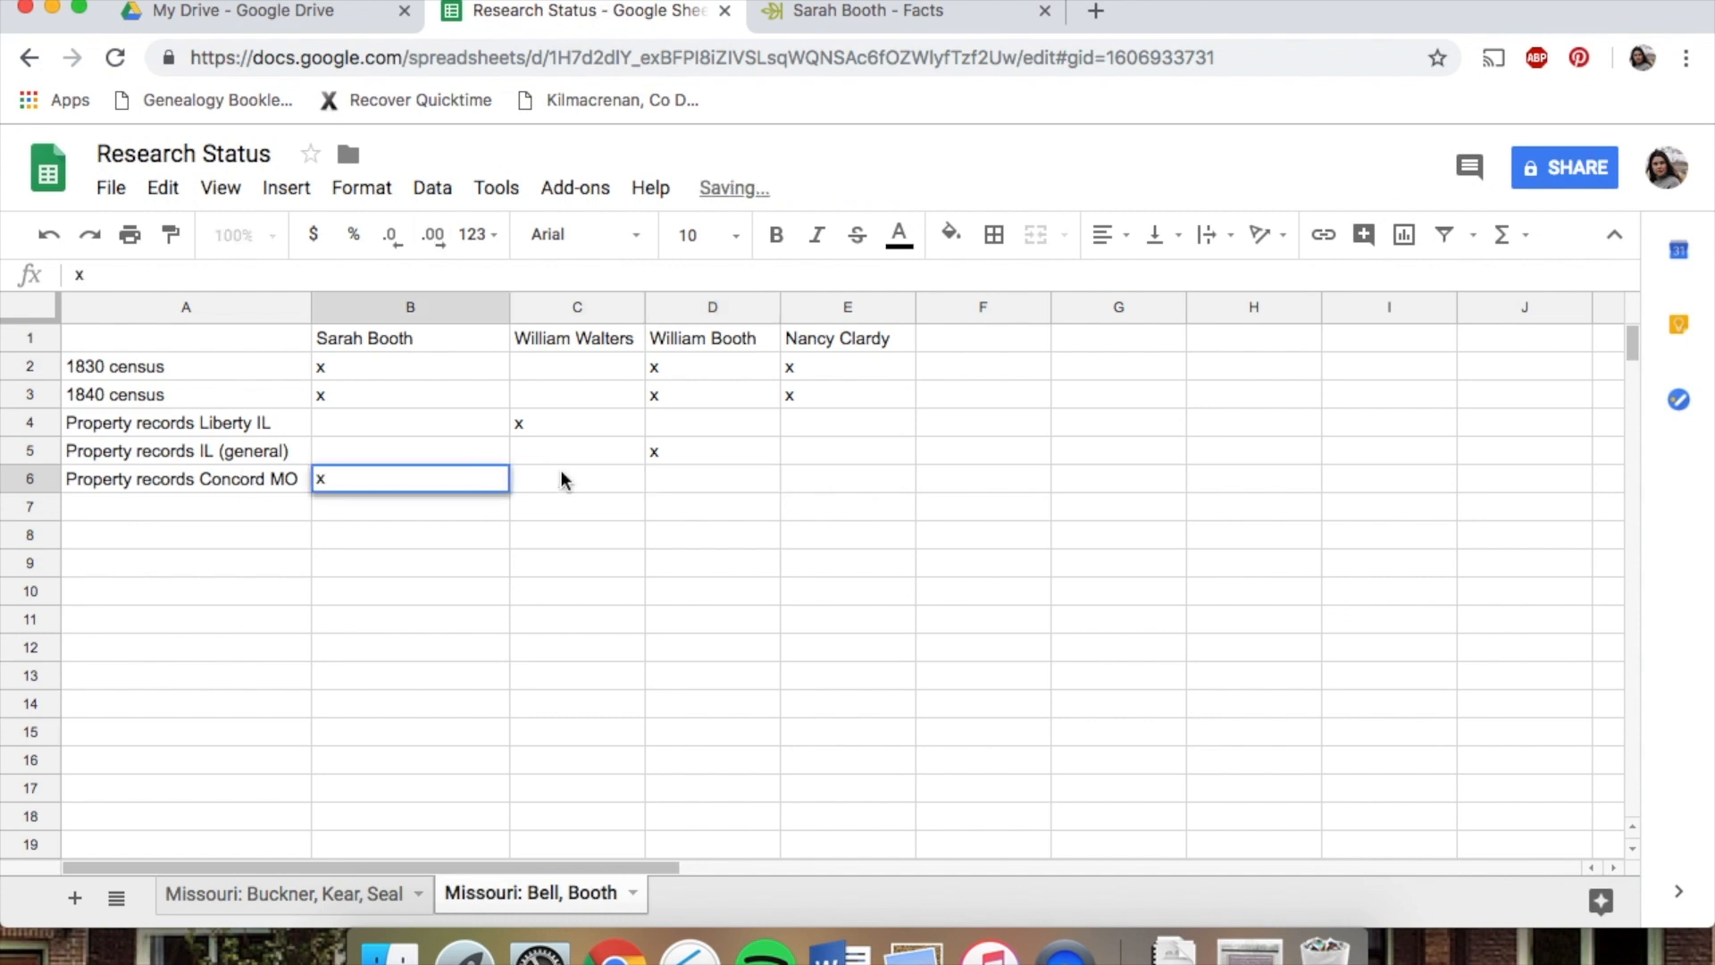
{"action": "left_click", "coordinate": [586, 491]}
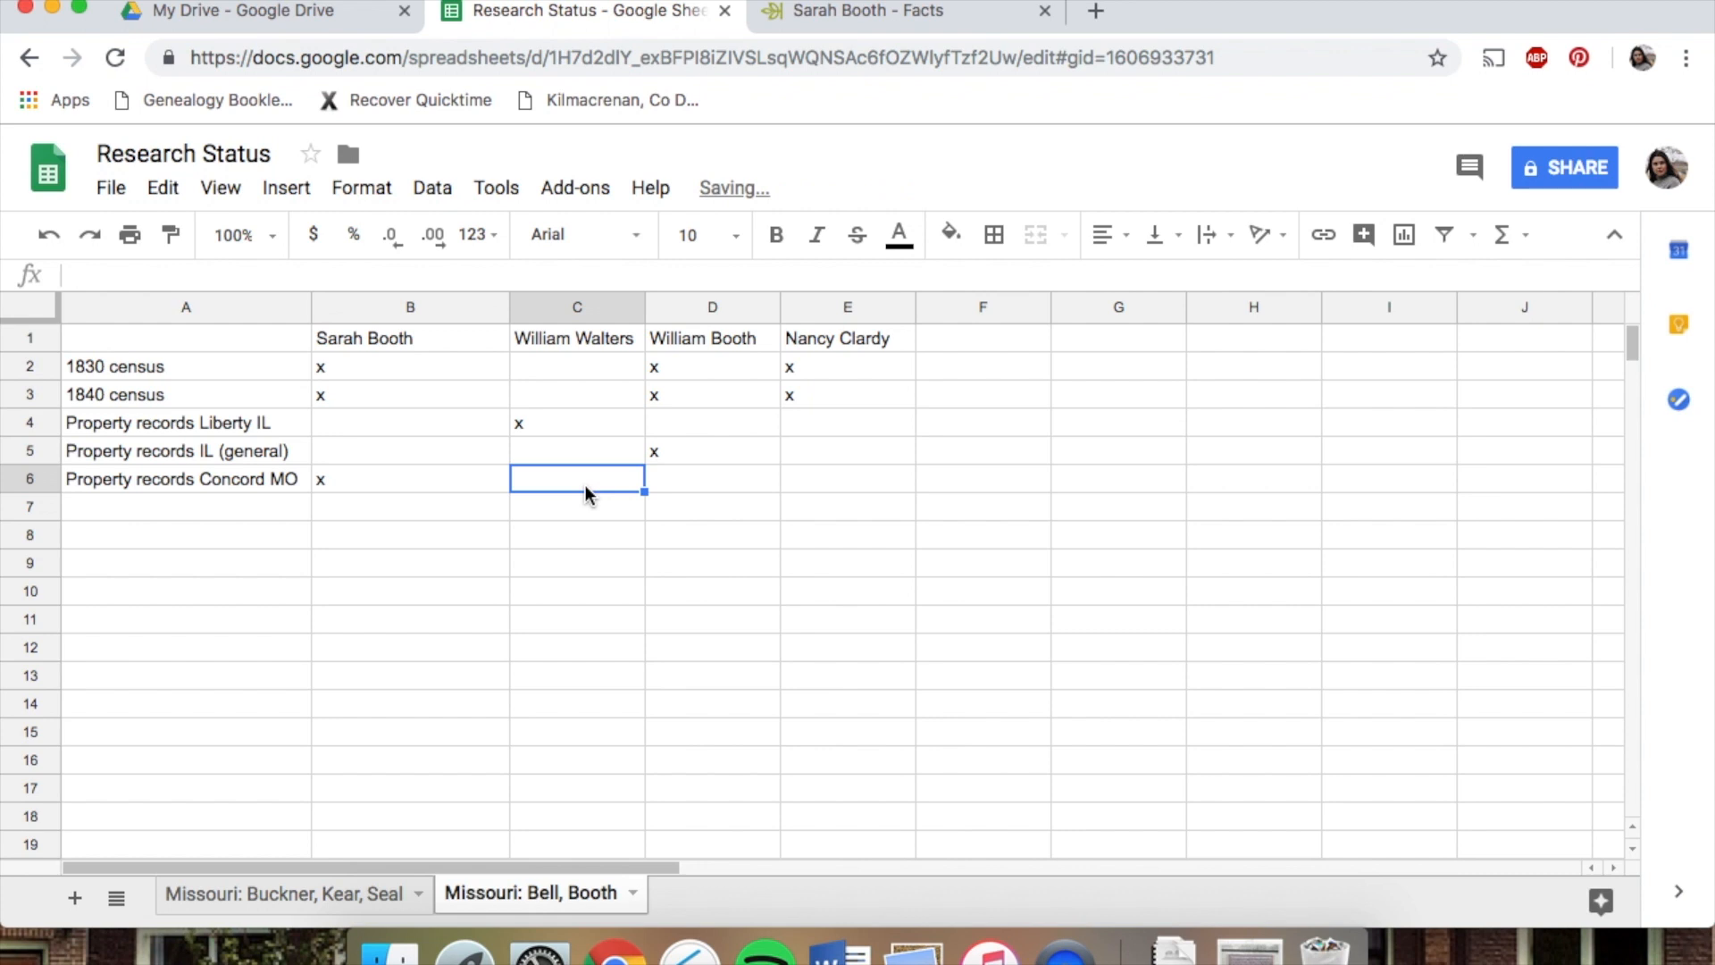
{"action": "left_click", "coordinate": [854, 12]}
{"action": "scroll", "coordinate": [502, 738], "scroll_direction": "down", "scroll_amount": 5}
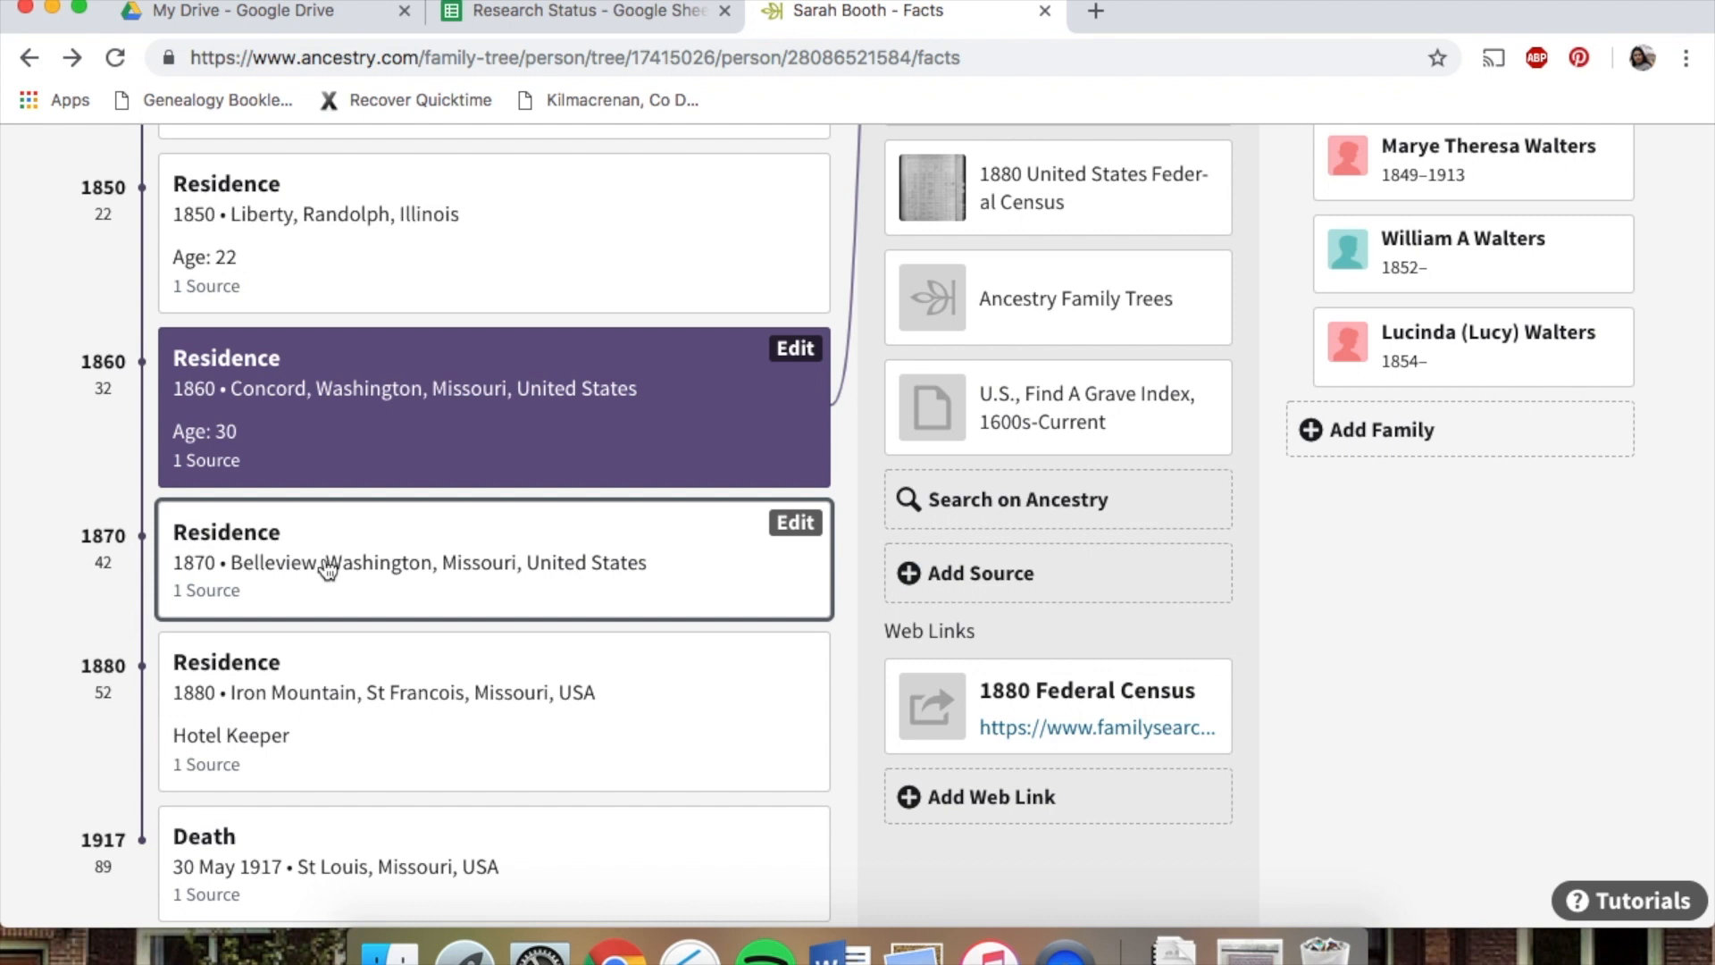
{"action": "left_click", "coordinate": [556, 10]}
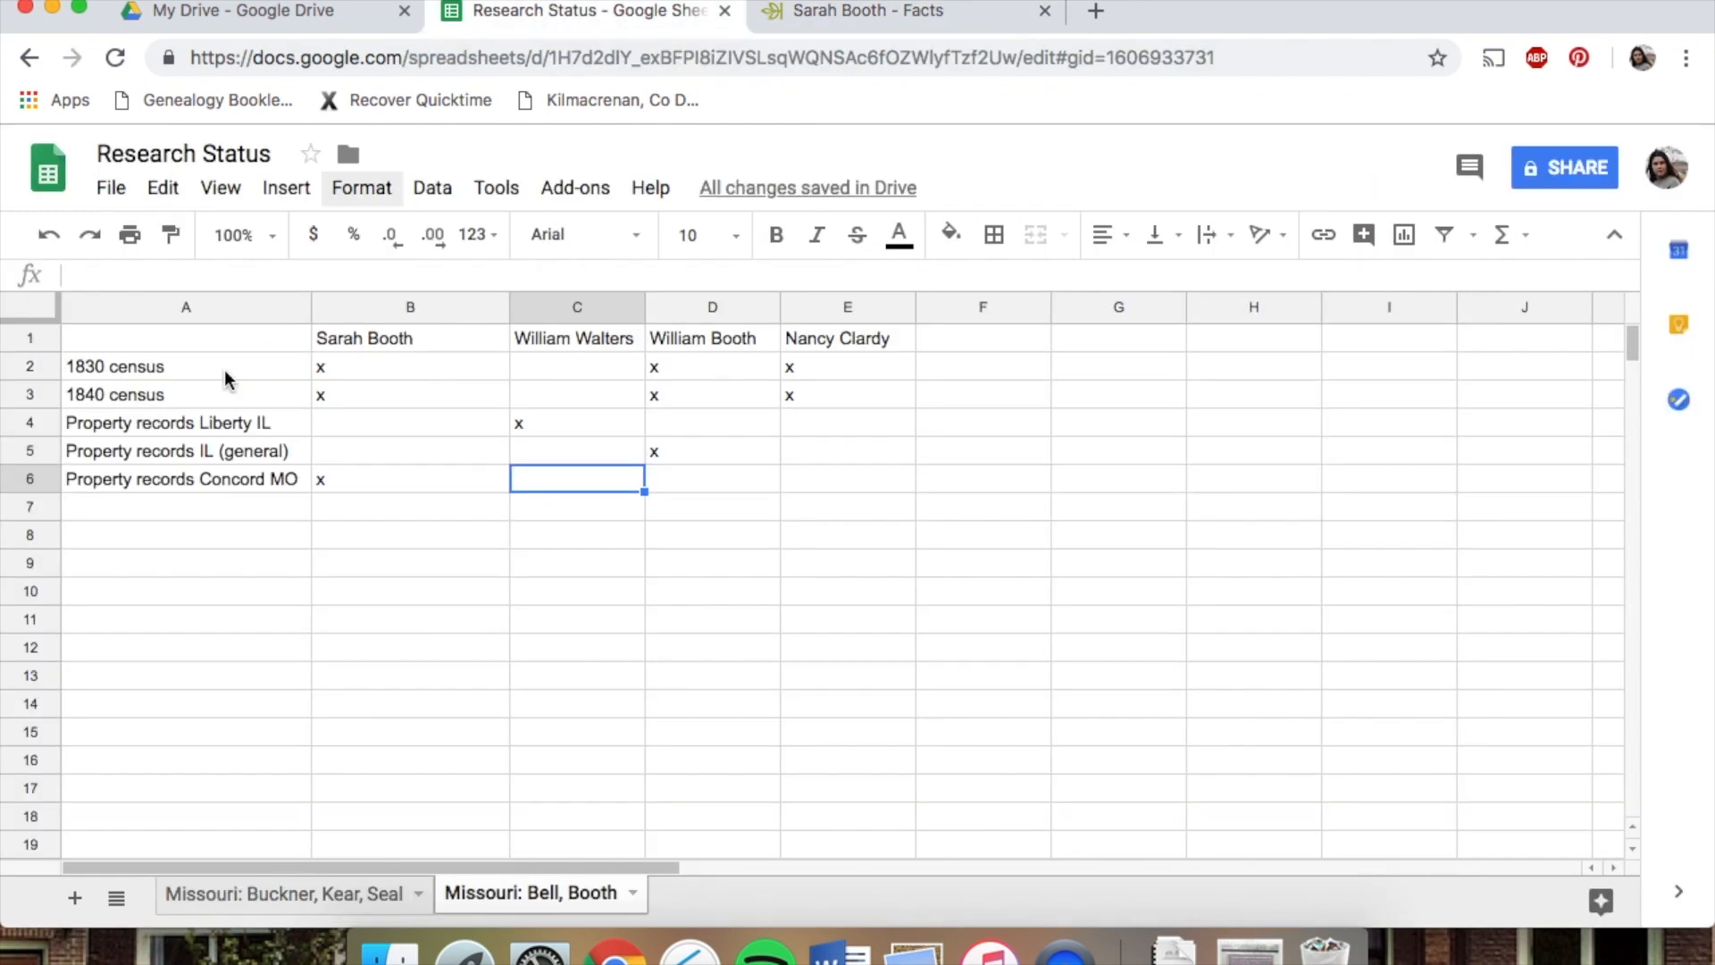
{"action": "left_click", "coordinate": [148, 507]}
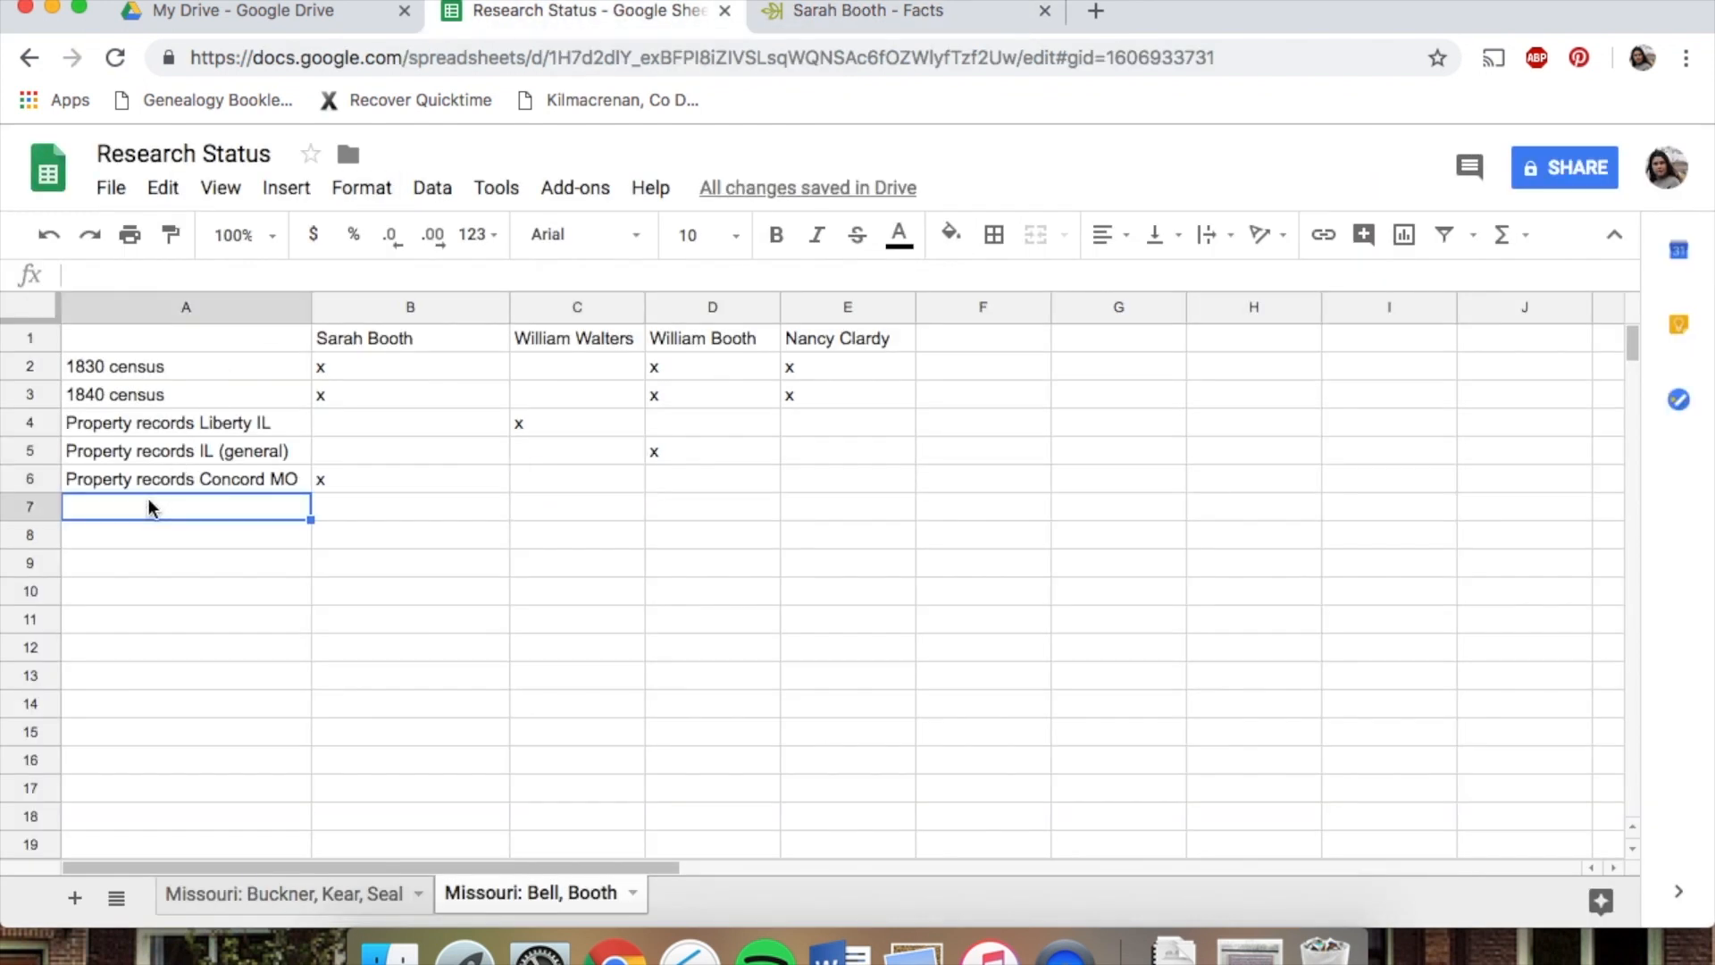
{"action": "type", "text": "Property records Belleview MO"}
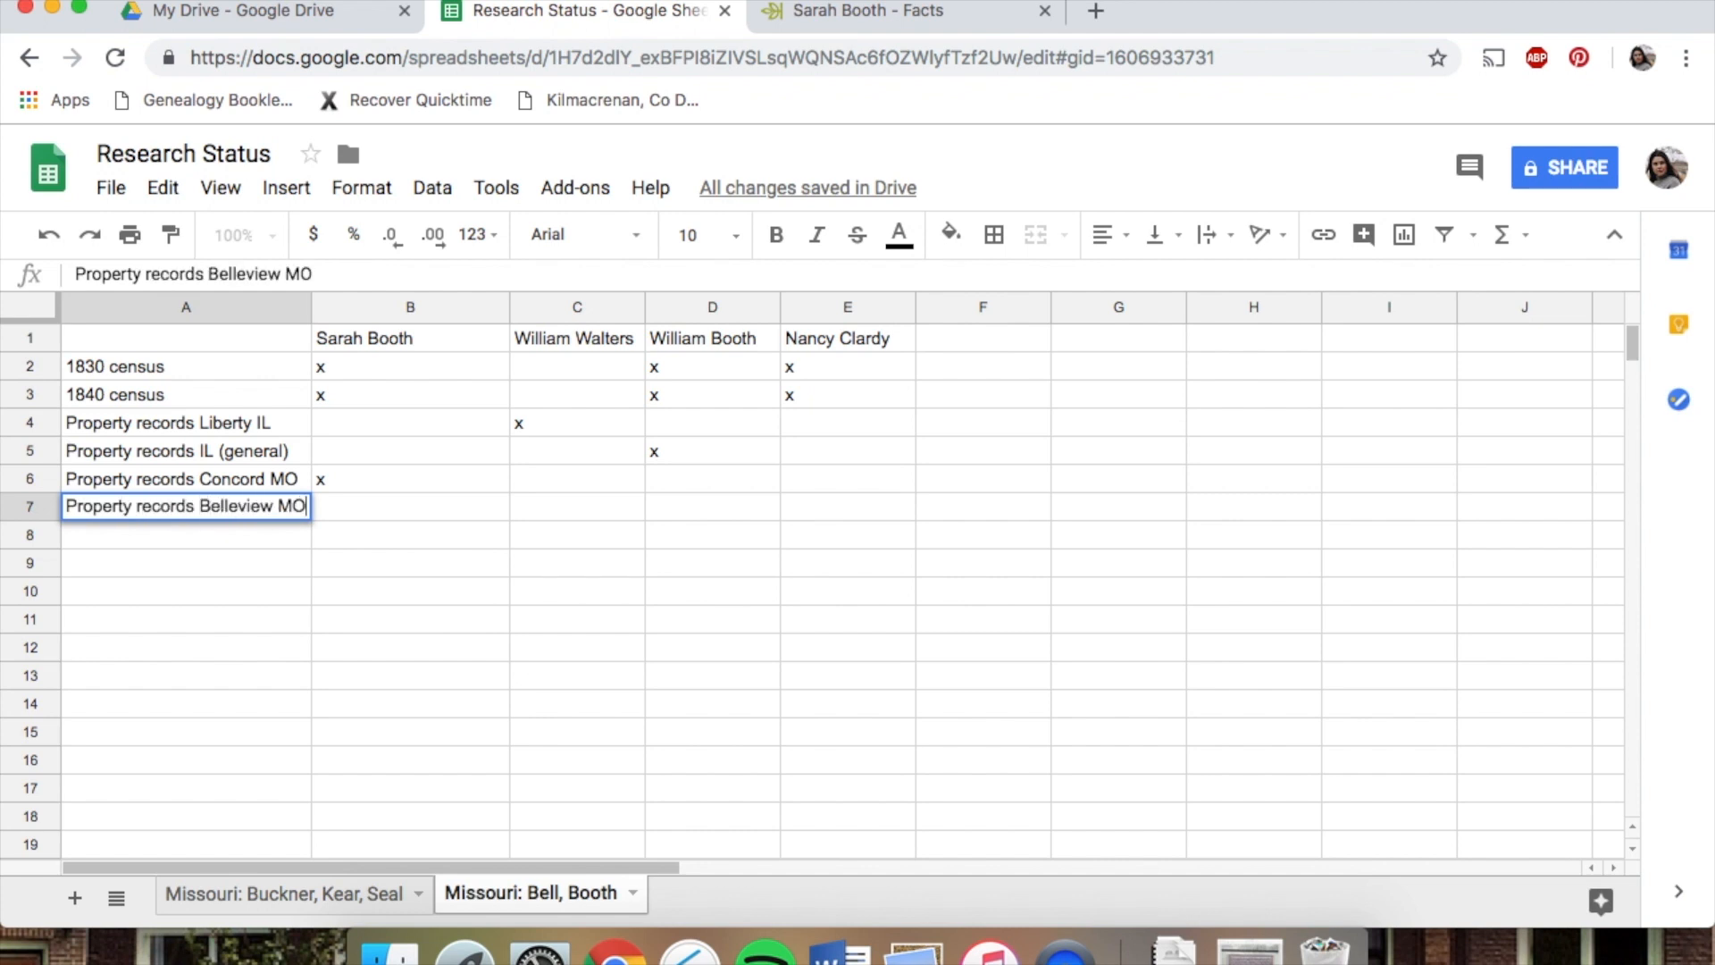
{"action": "left_click", "coordinate": [362, 513]}
{"action": "type", "text": "x"}
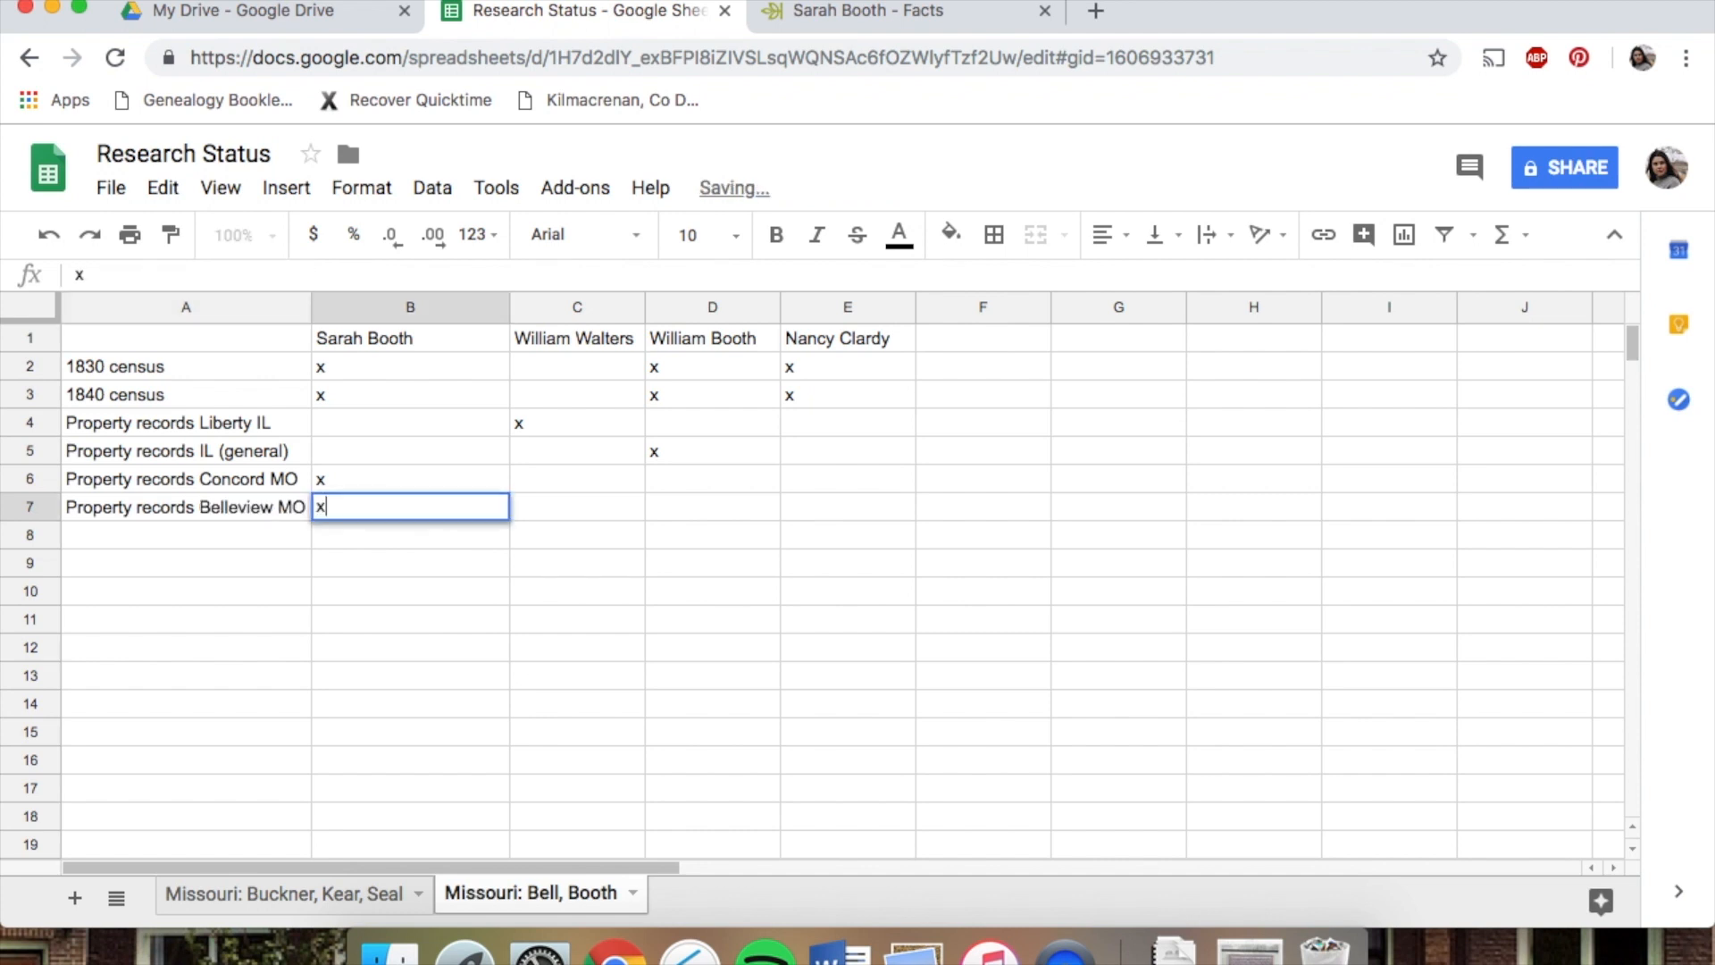
{"action": "left_click", "coordinate": [379, 599]}
{"action": "left_click", "coordinate": [867, 11]}
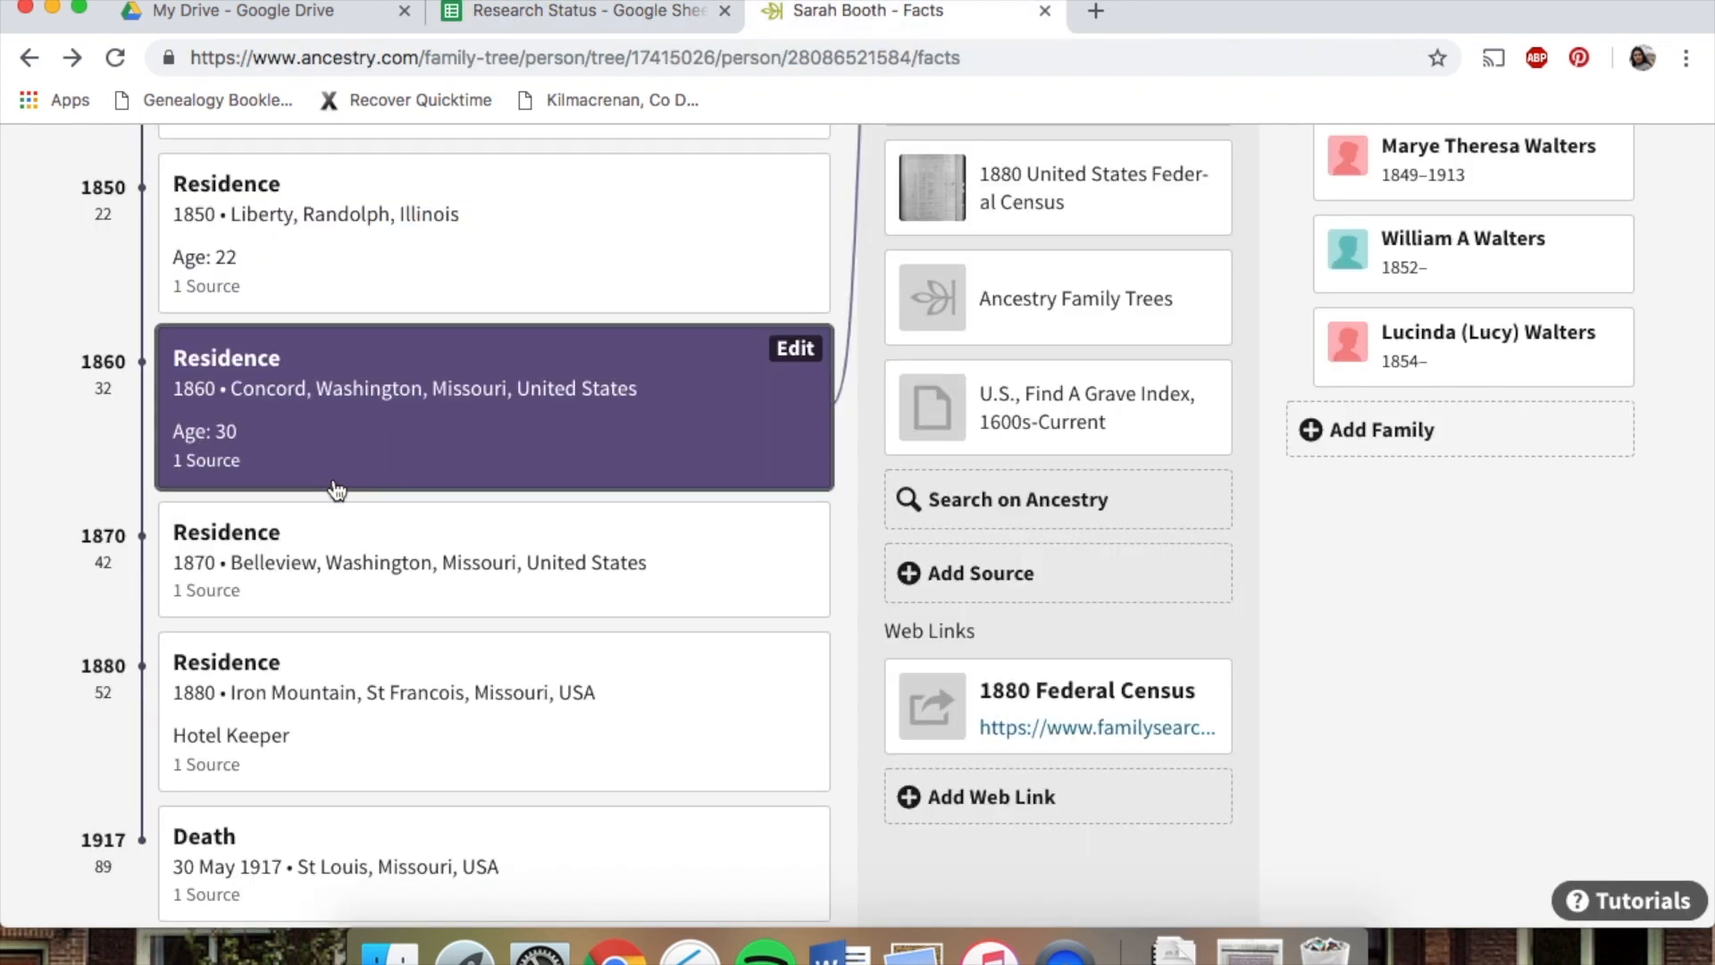
{"action": "scroll", "coordinate": [336, 490], "scroll_direction": "down", "scroll_amount": 2}
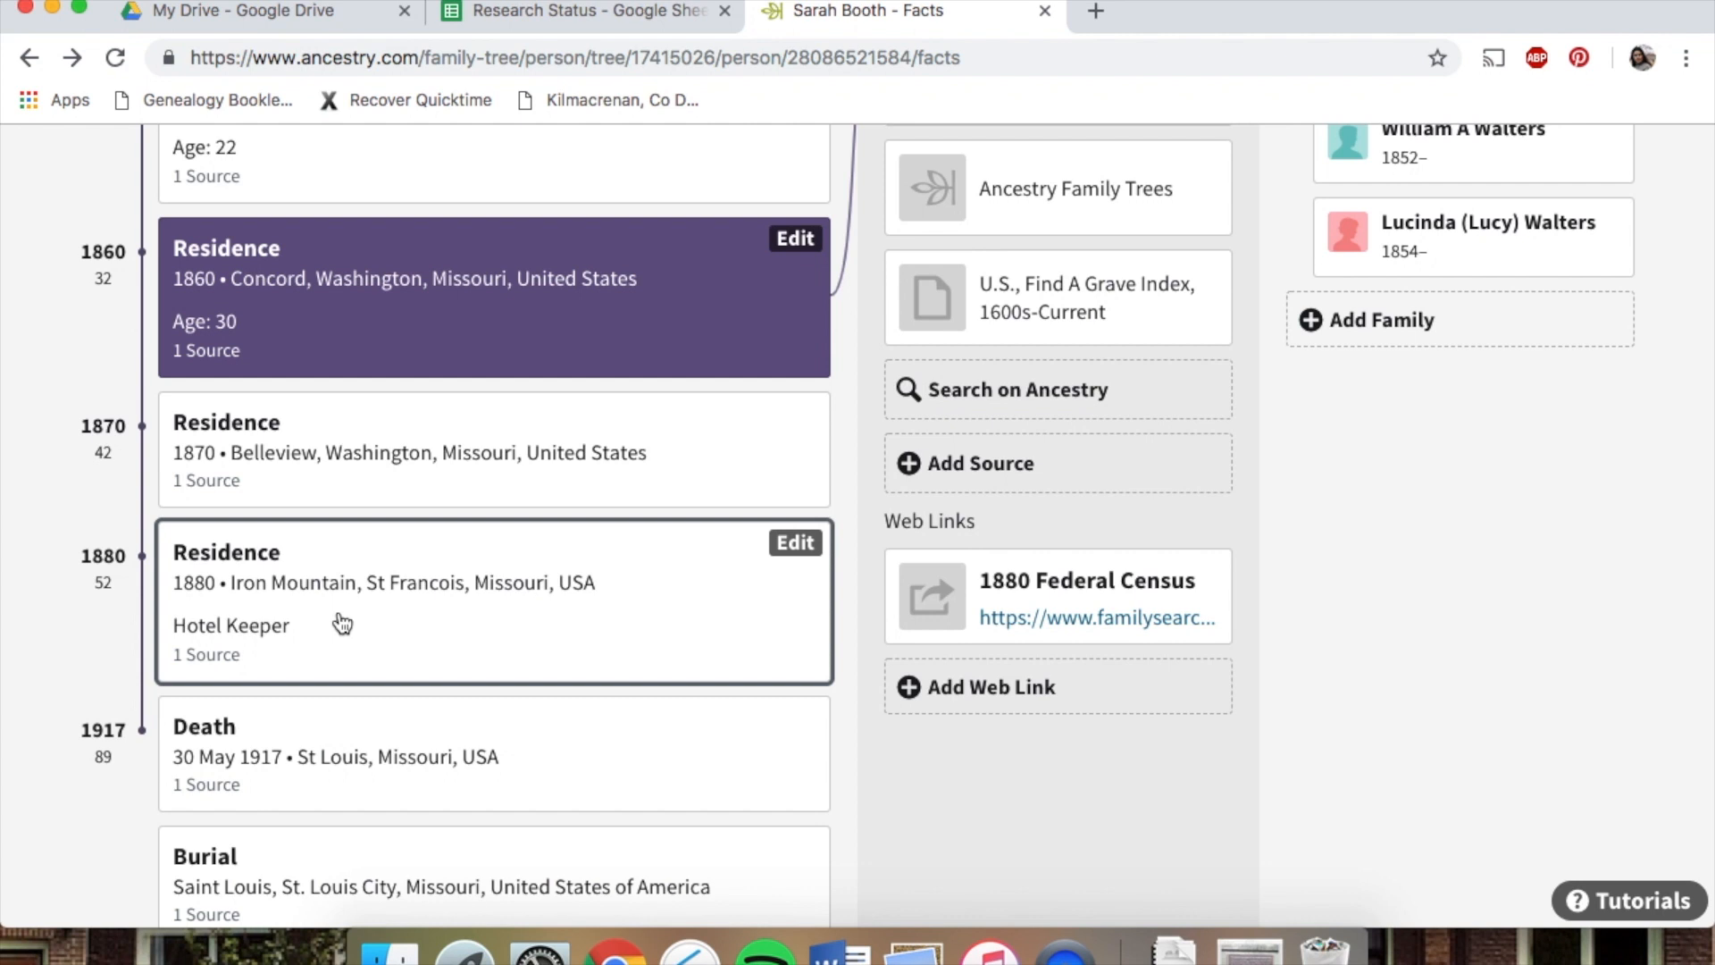
{"action": "left_click", "coordinate": [580, 16]}
{"action": "left_click", "coordinate": [136, 536]}
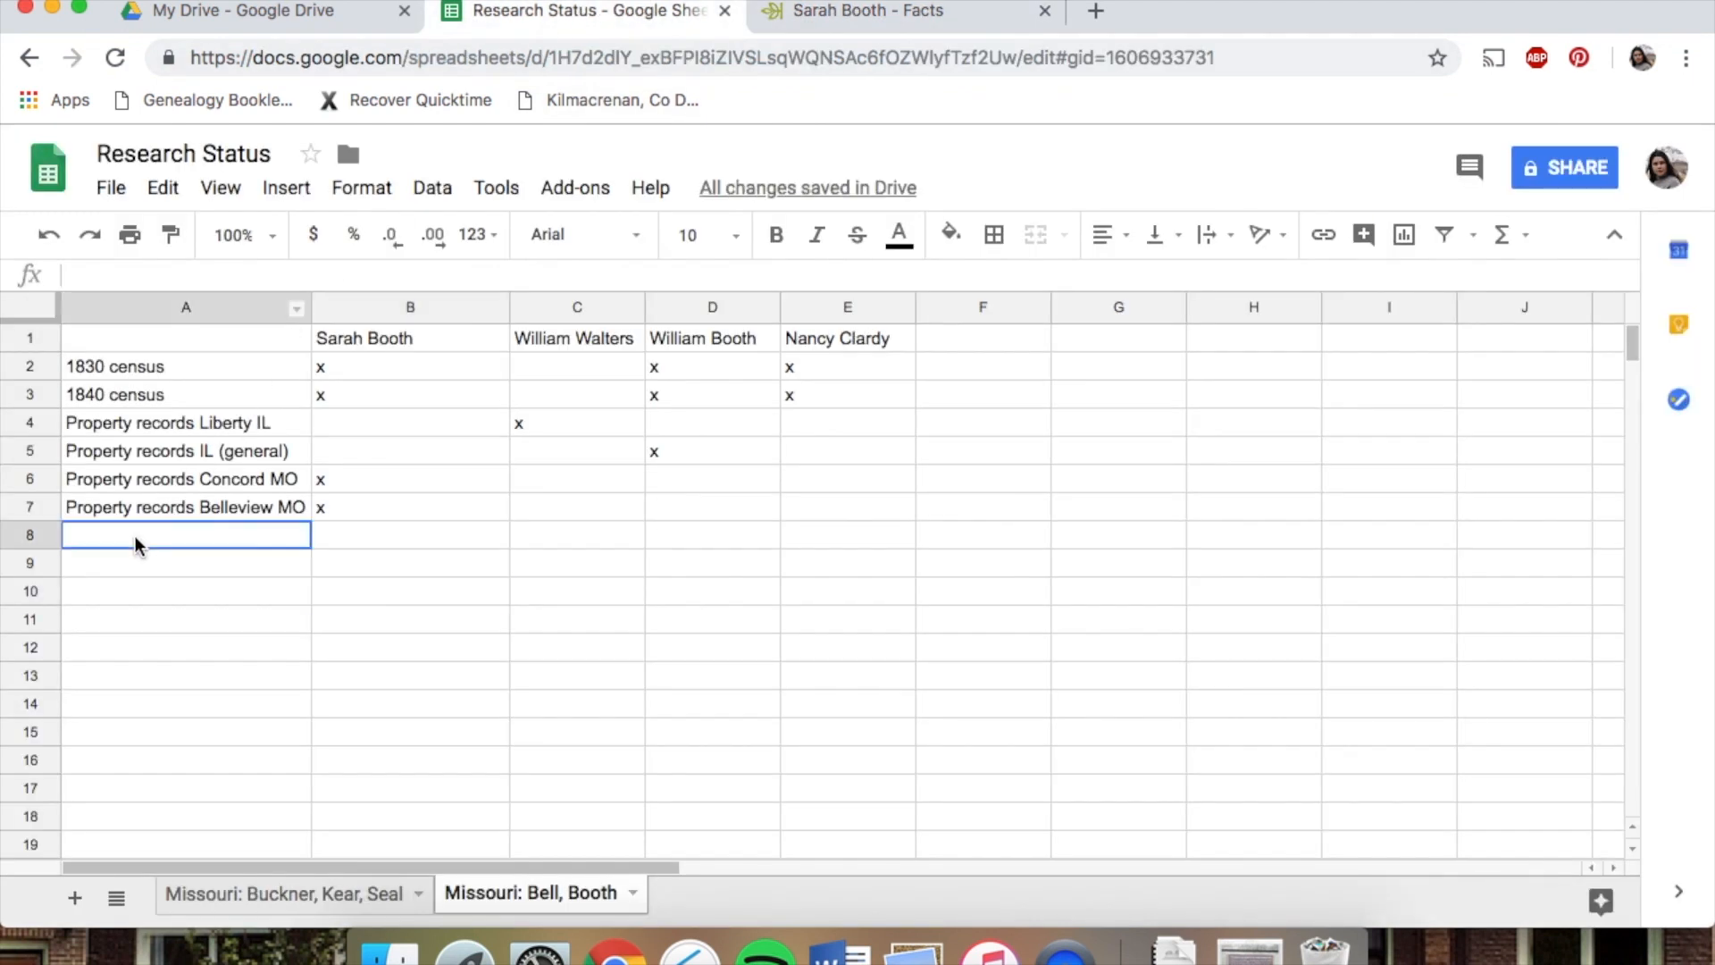
{"action": "type", "text": "Property record"}
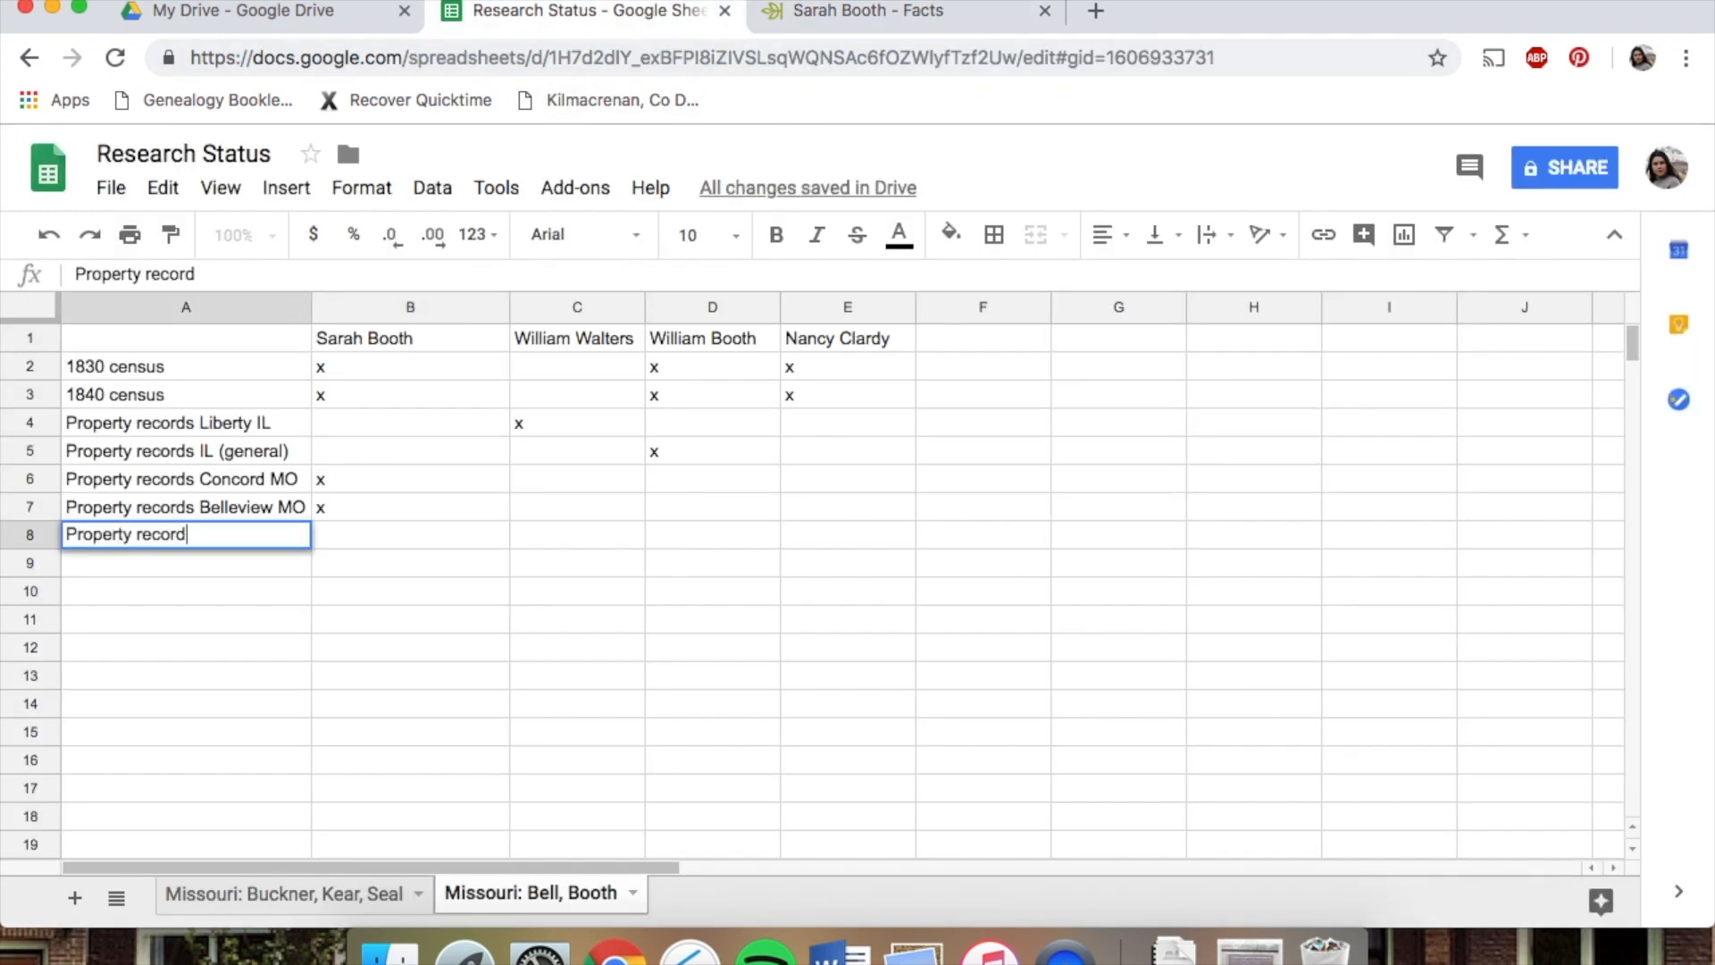
{"action": "type", "text": "s St Francois"}
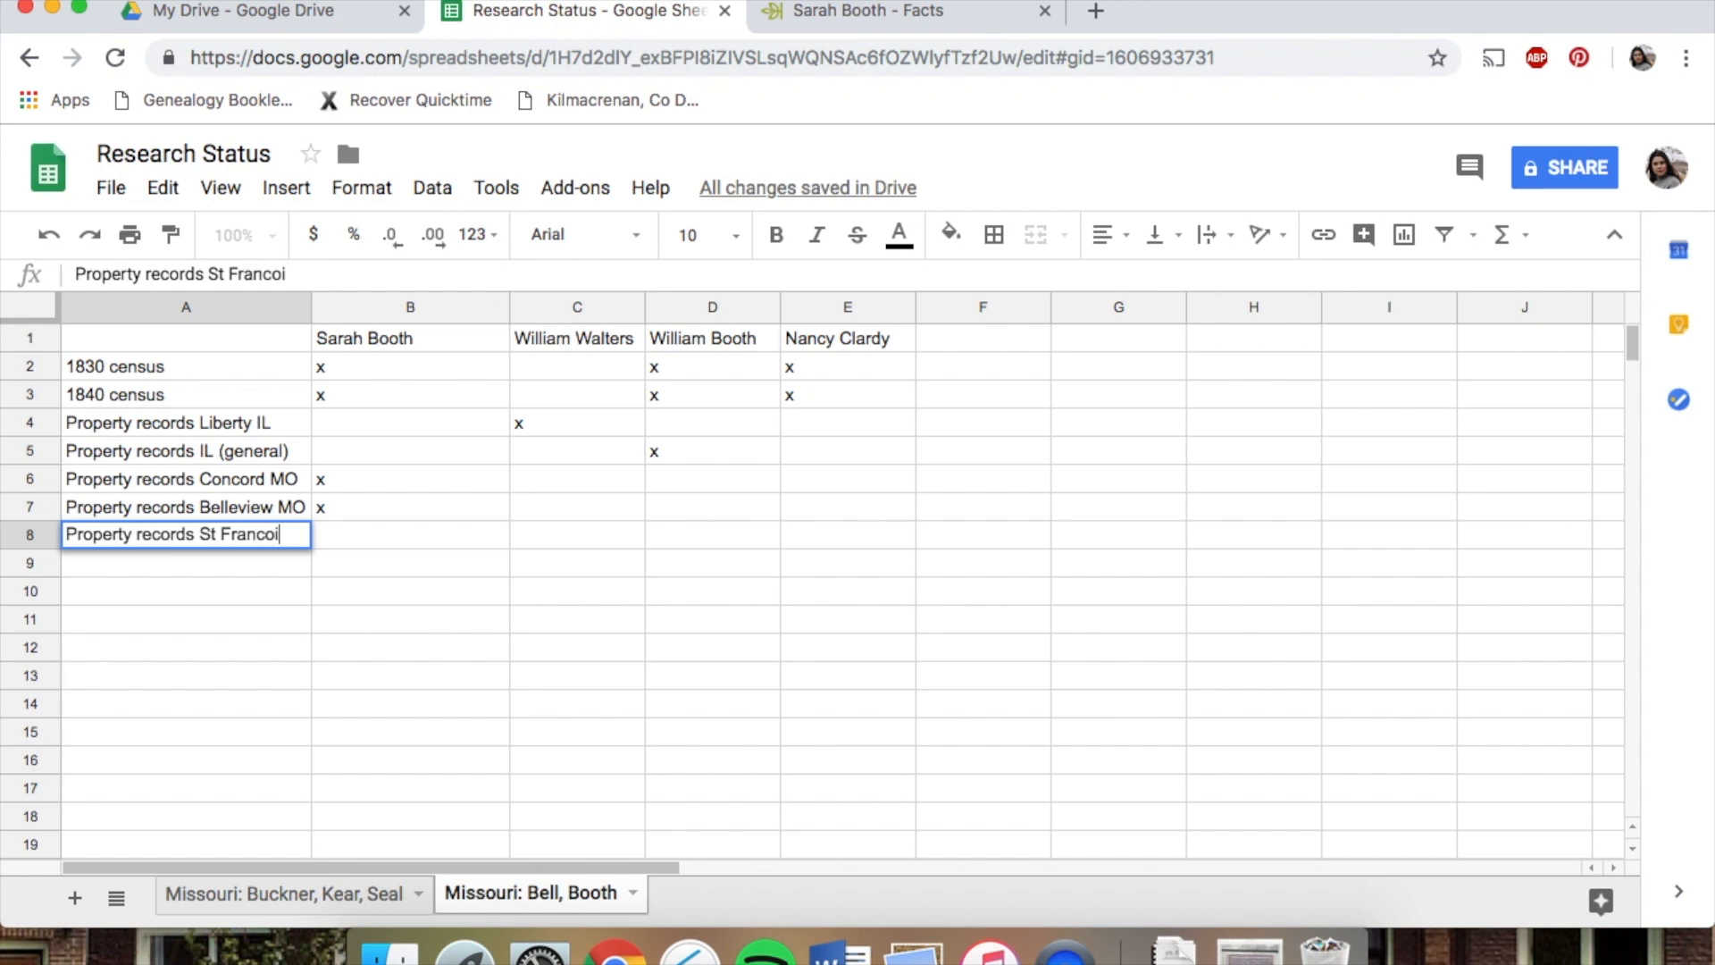
{"action": "left_click", "coordinate": [358, 538]}
{"action": "type", "text": "x"}
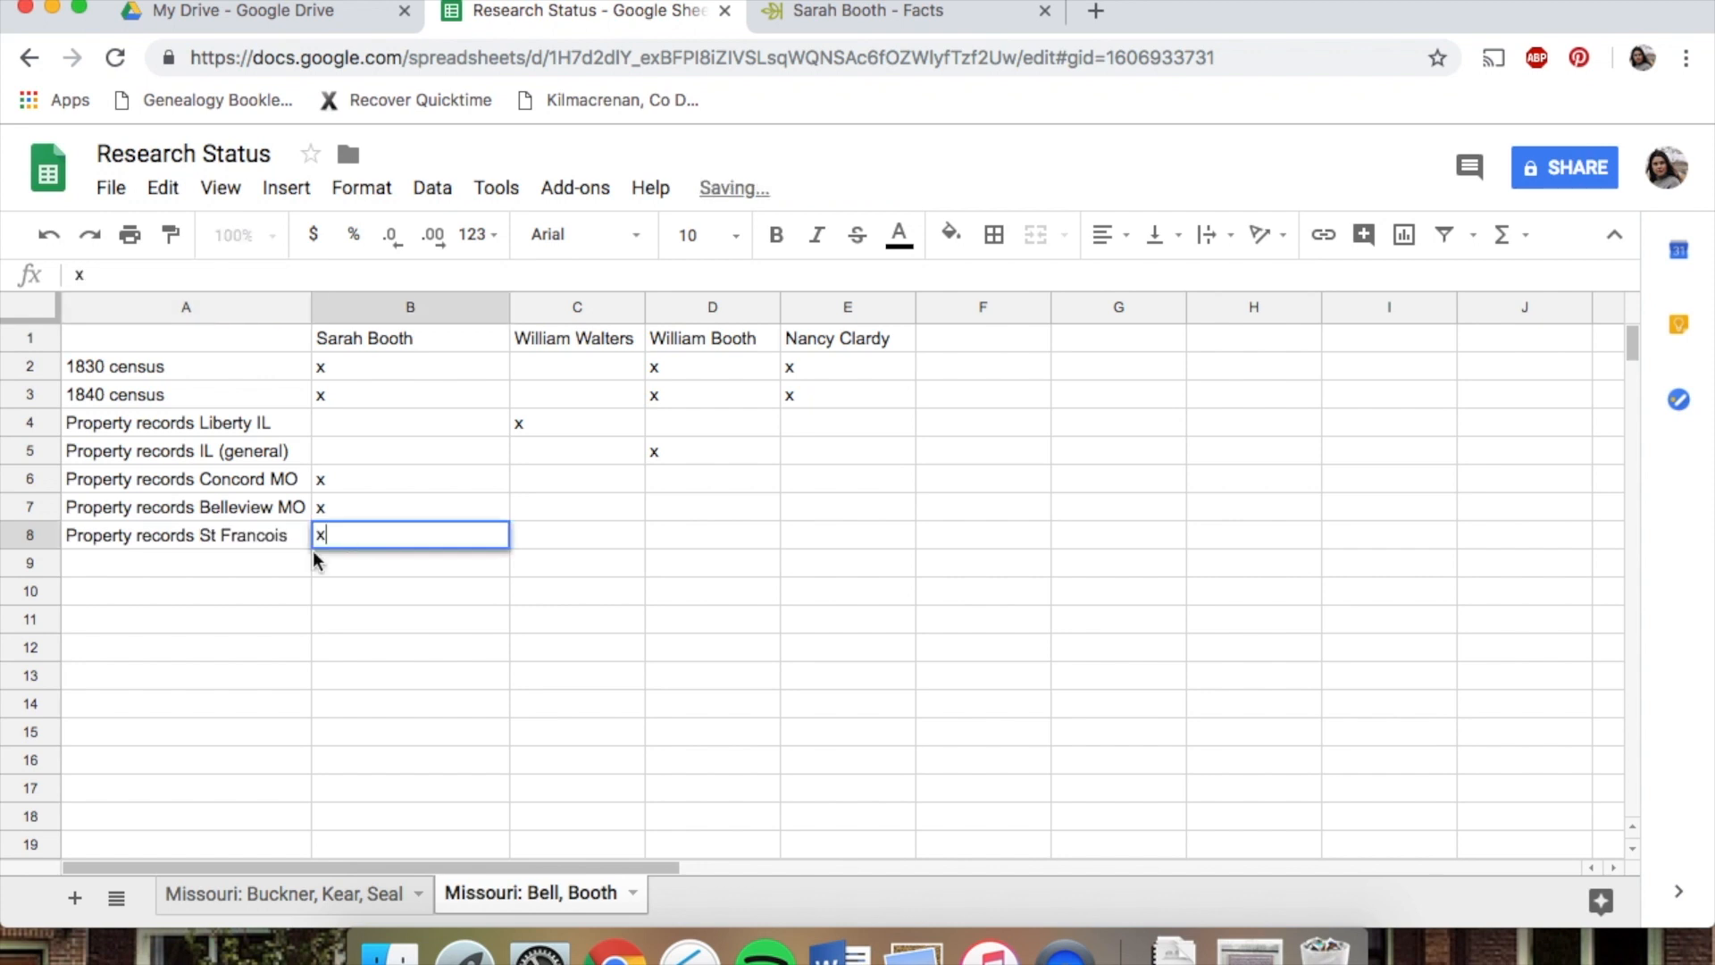
{"action": "left_click", "coordinate": [239, 572]}
{"action": "type", "text": "History of "}
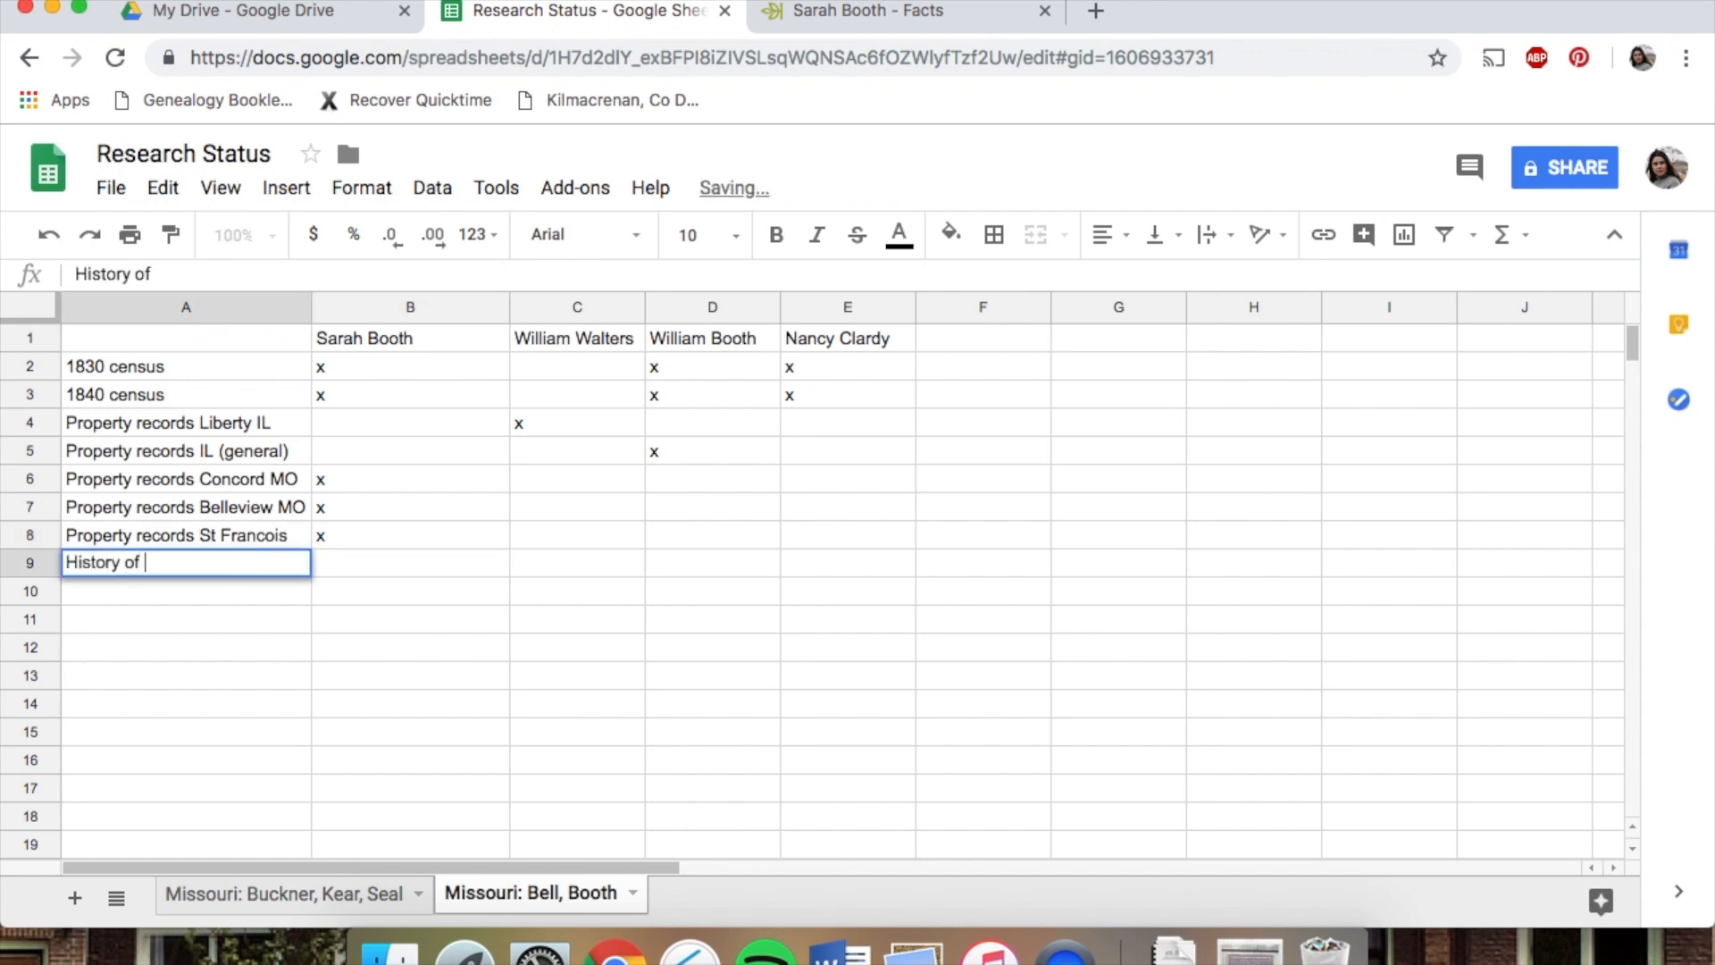
{"action": "type", "text": "Hotels in St Francois"}
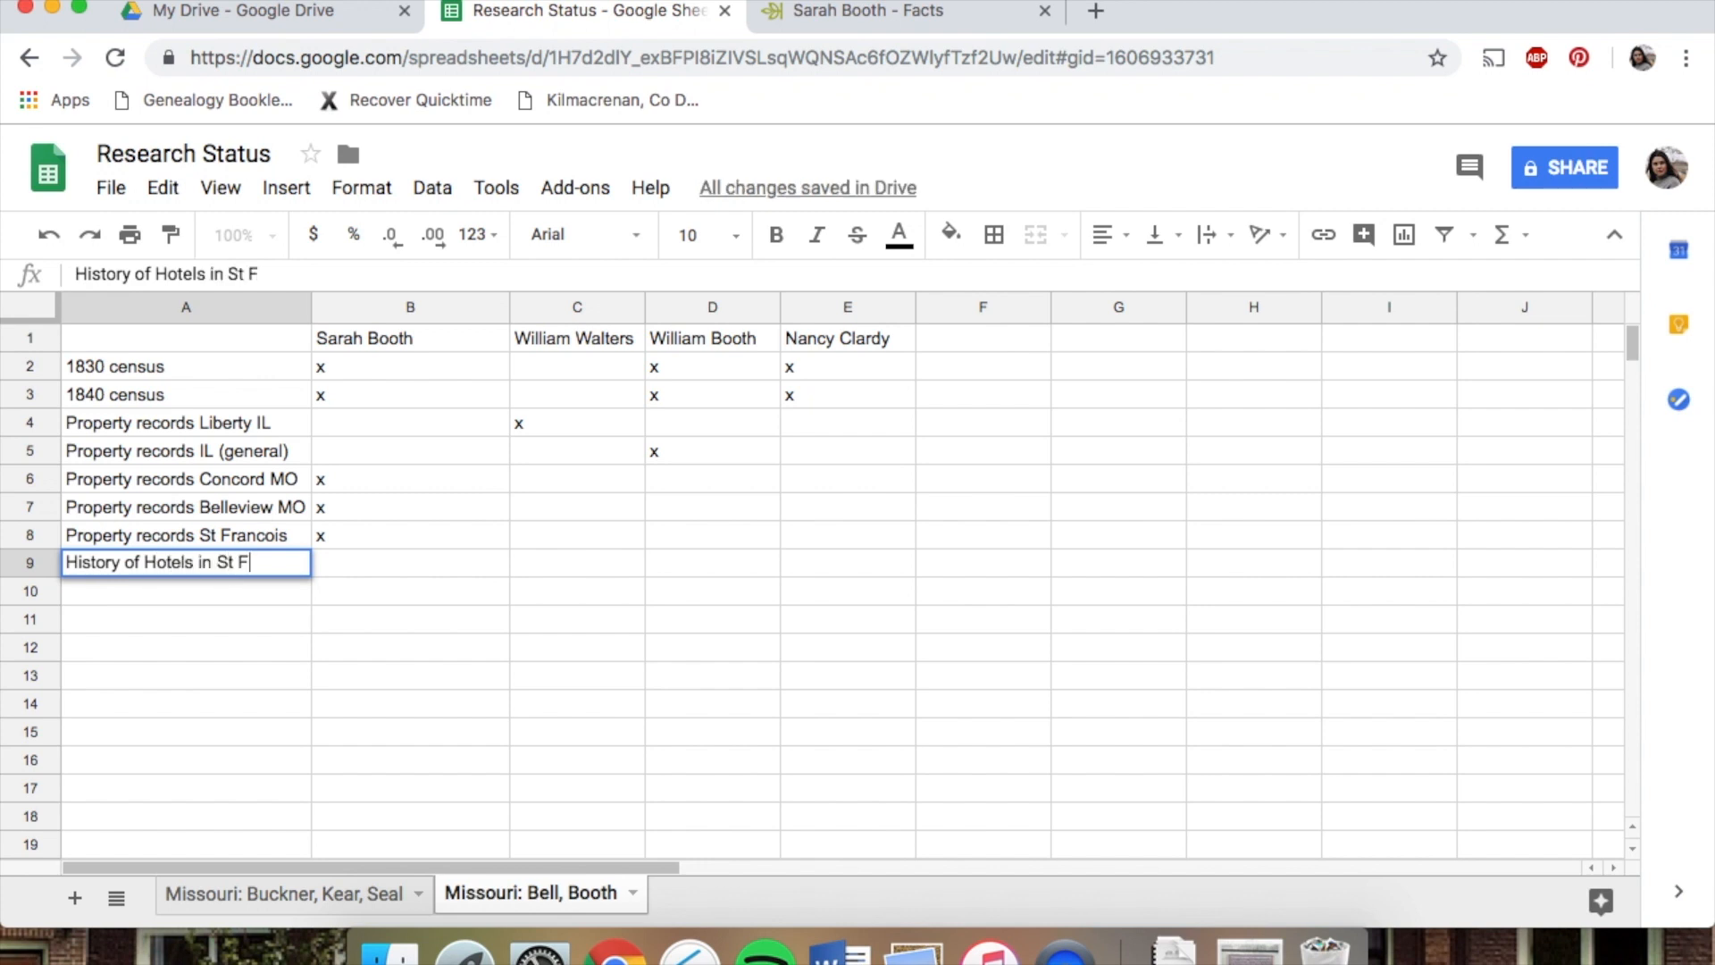
{"action": "left_click", "coordinate": [435, 554]}
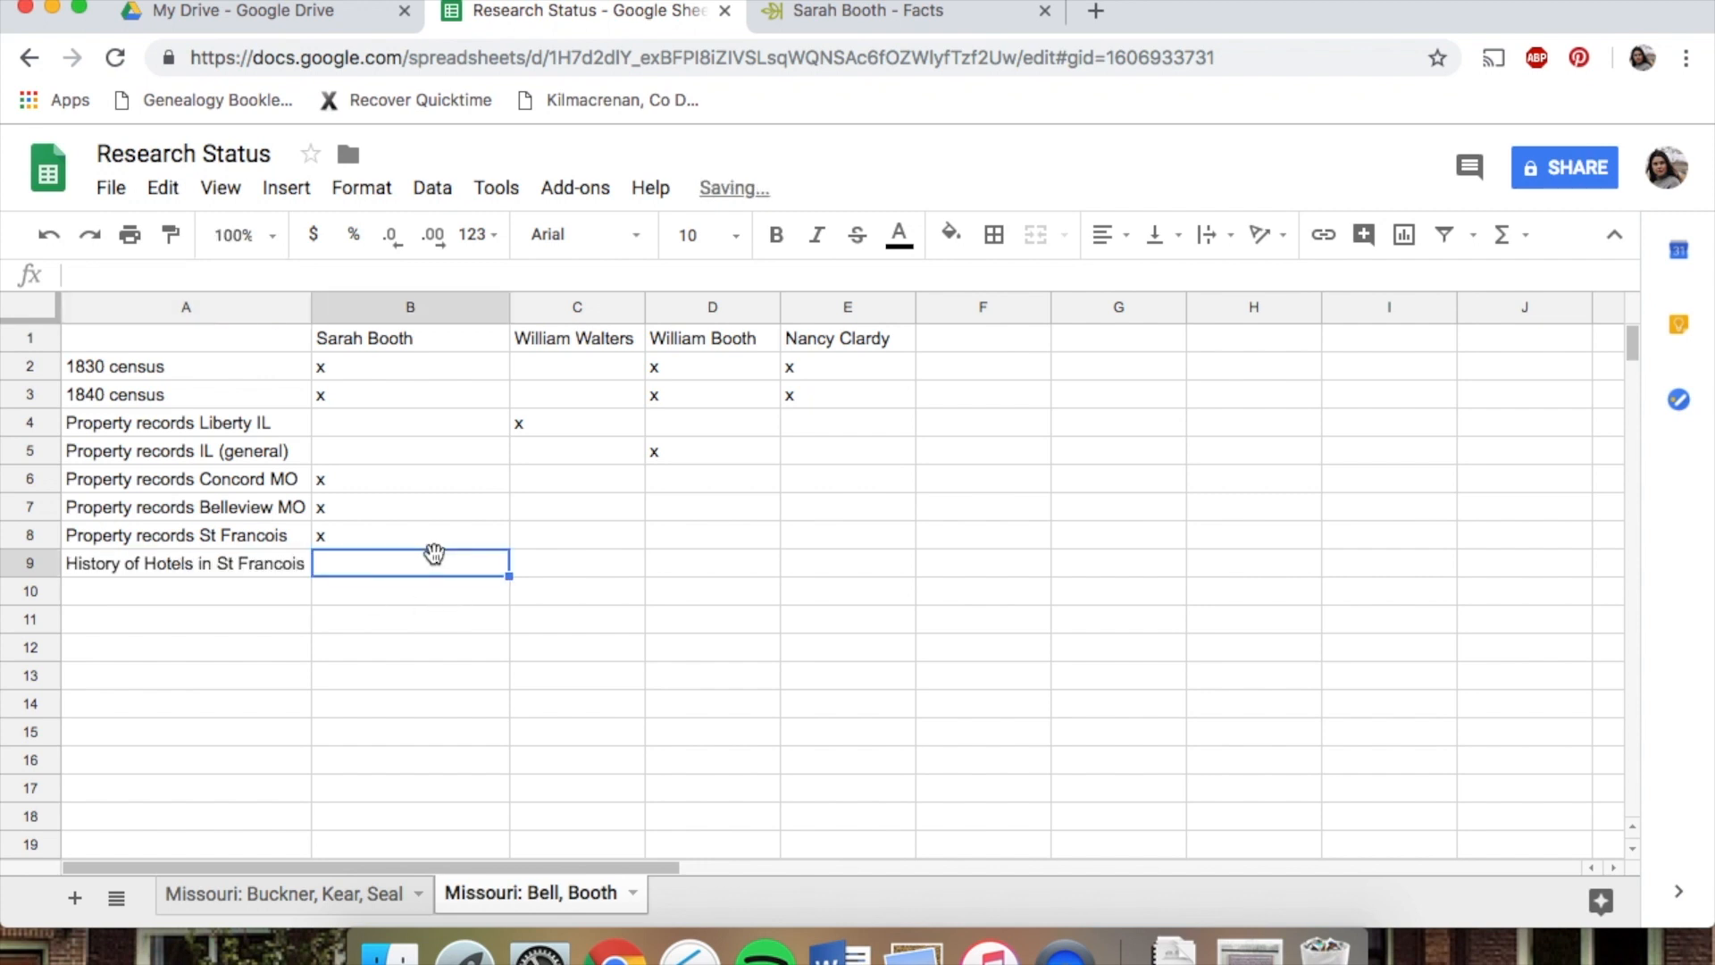
{"action": "type", "text": "x"}
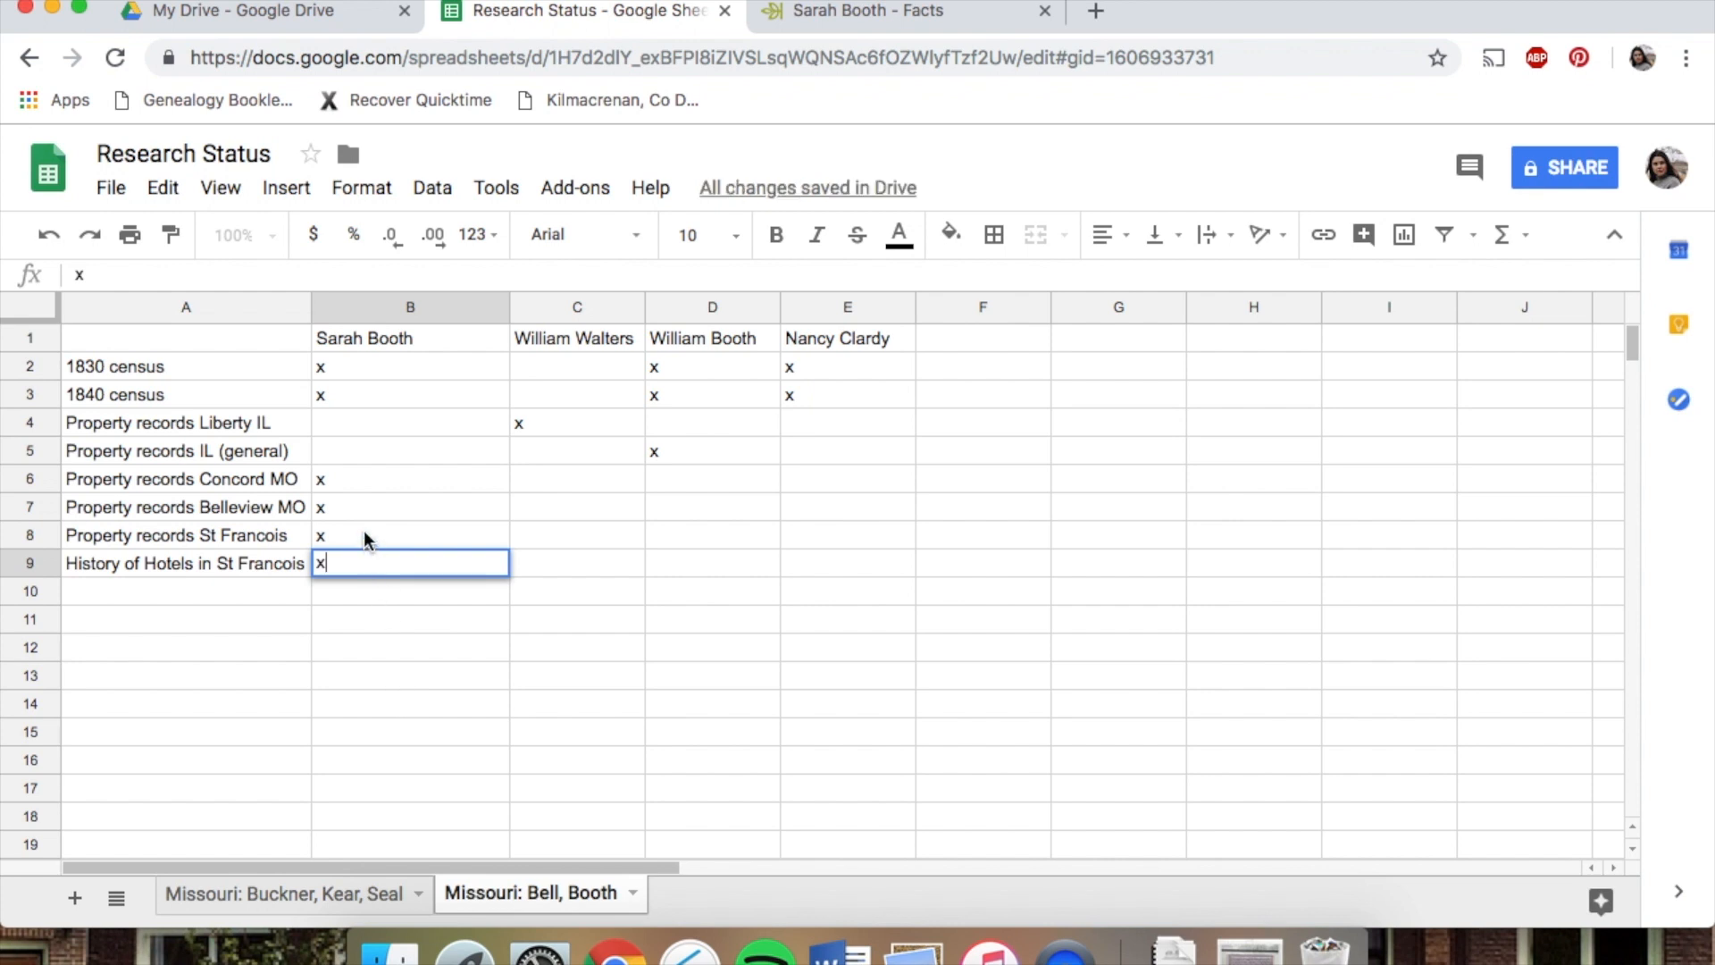
{"action": "left_click", "coordinate": [363, 528]}
{"action": "left_click", "coordinate": [362, 478]}
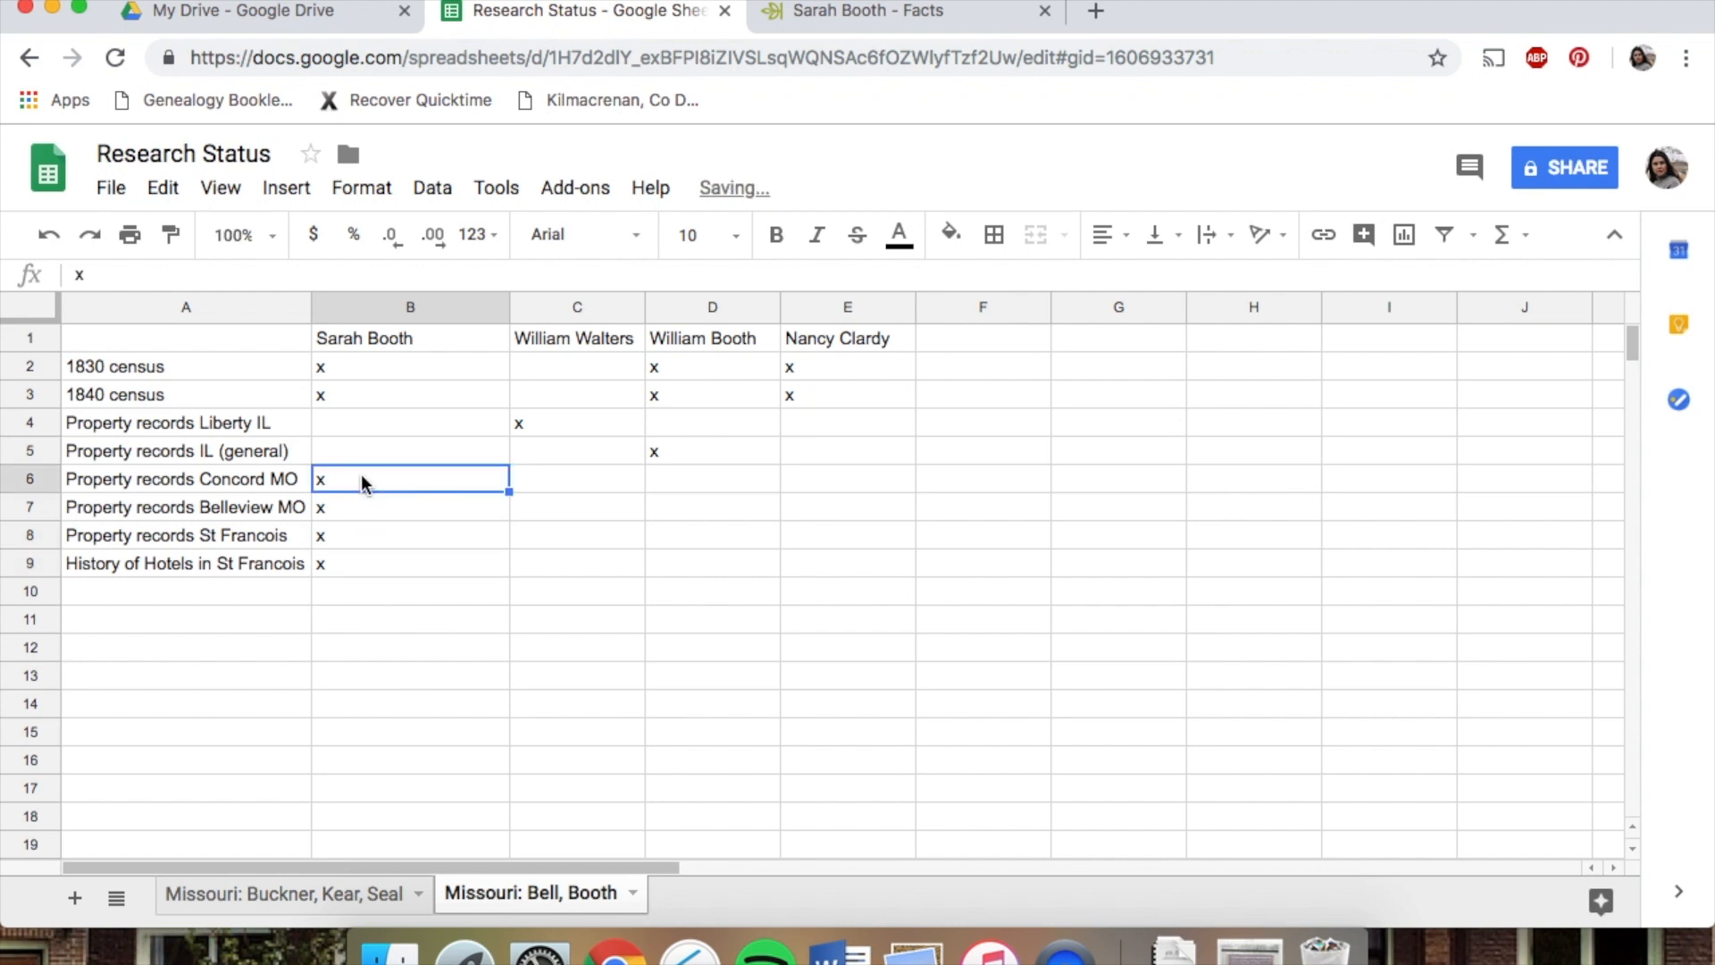
{"action": "left_click", "coordinate": [357, 560]}
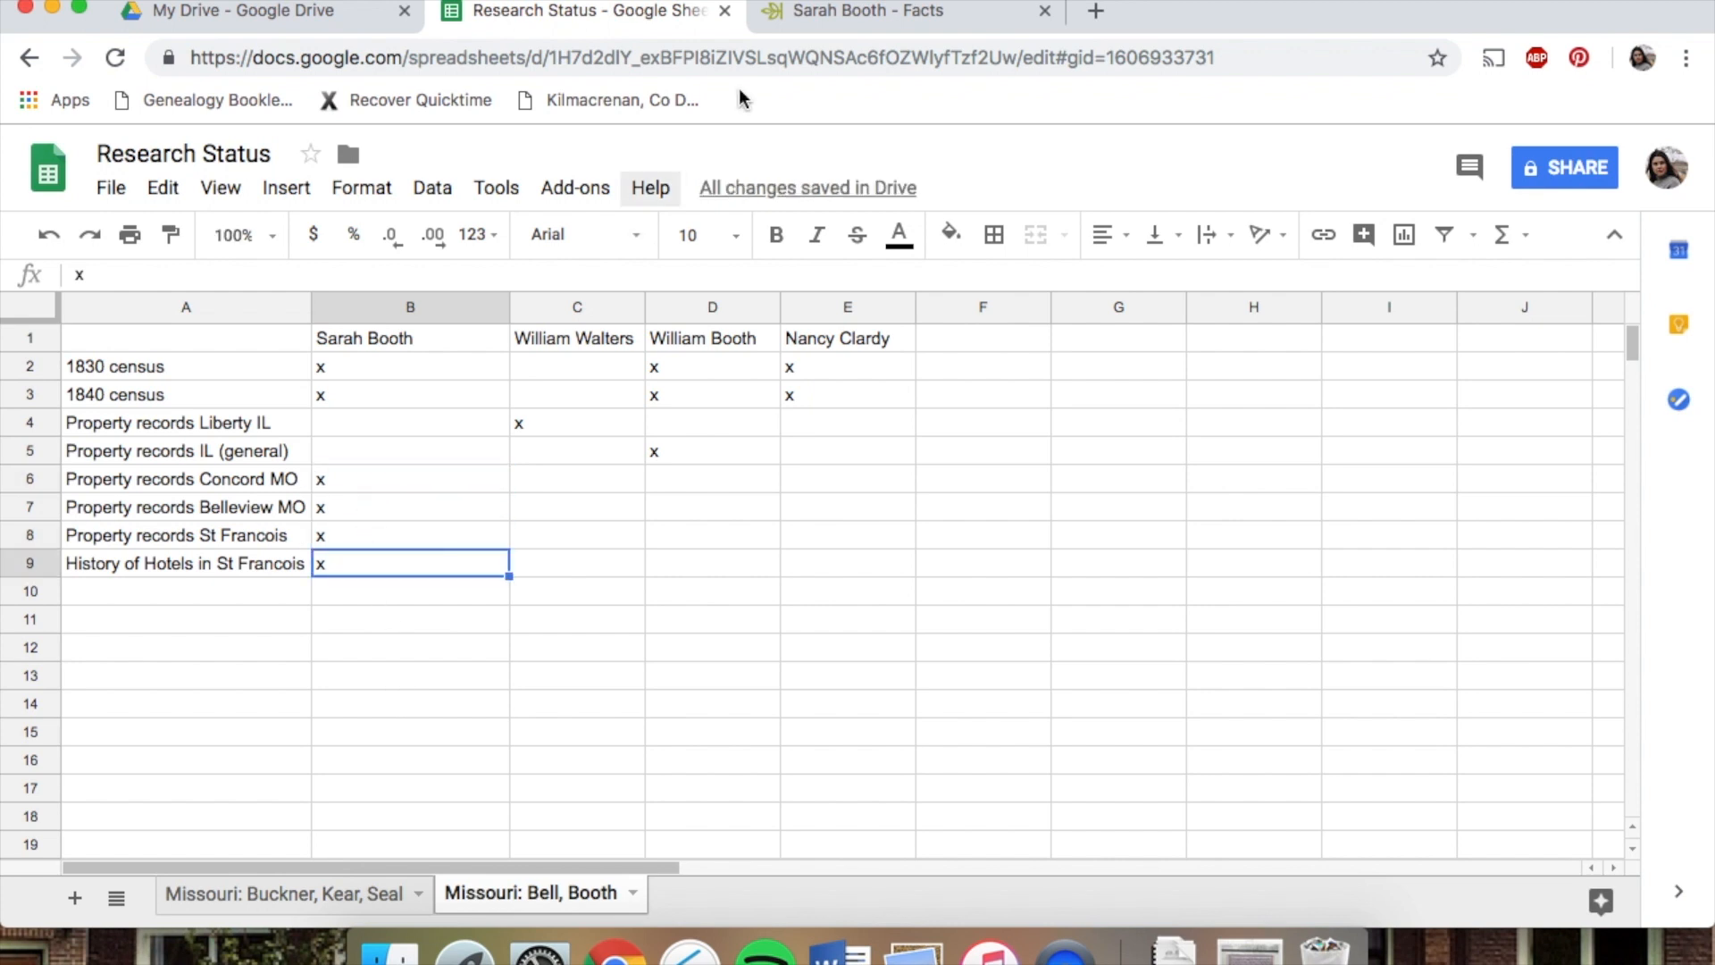
{"action": "left_click", "coordinate": [830, 21]}
{"action": "scroll", "coordinate": [522, 581], "scroll_direction": "down", "scroll_amount": 2}
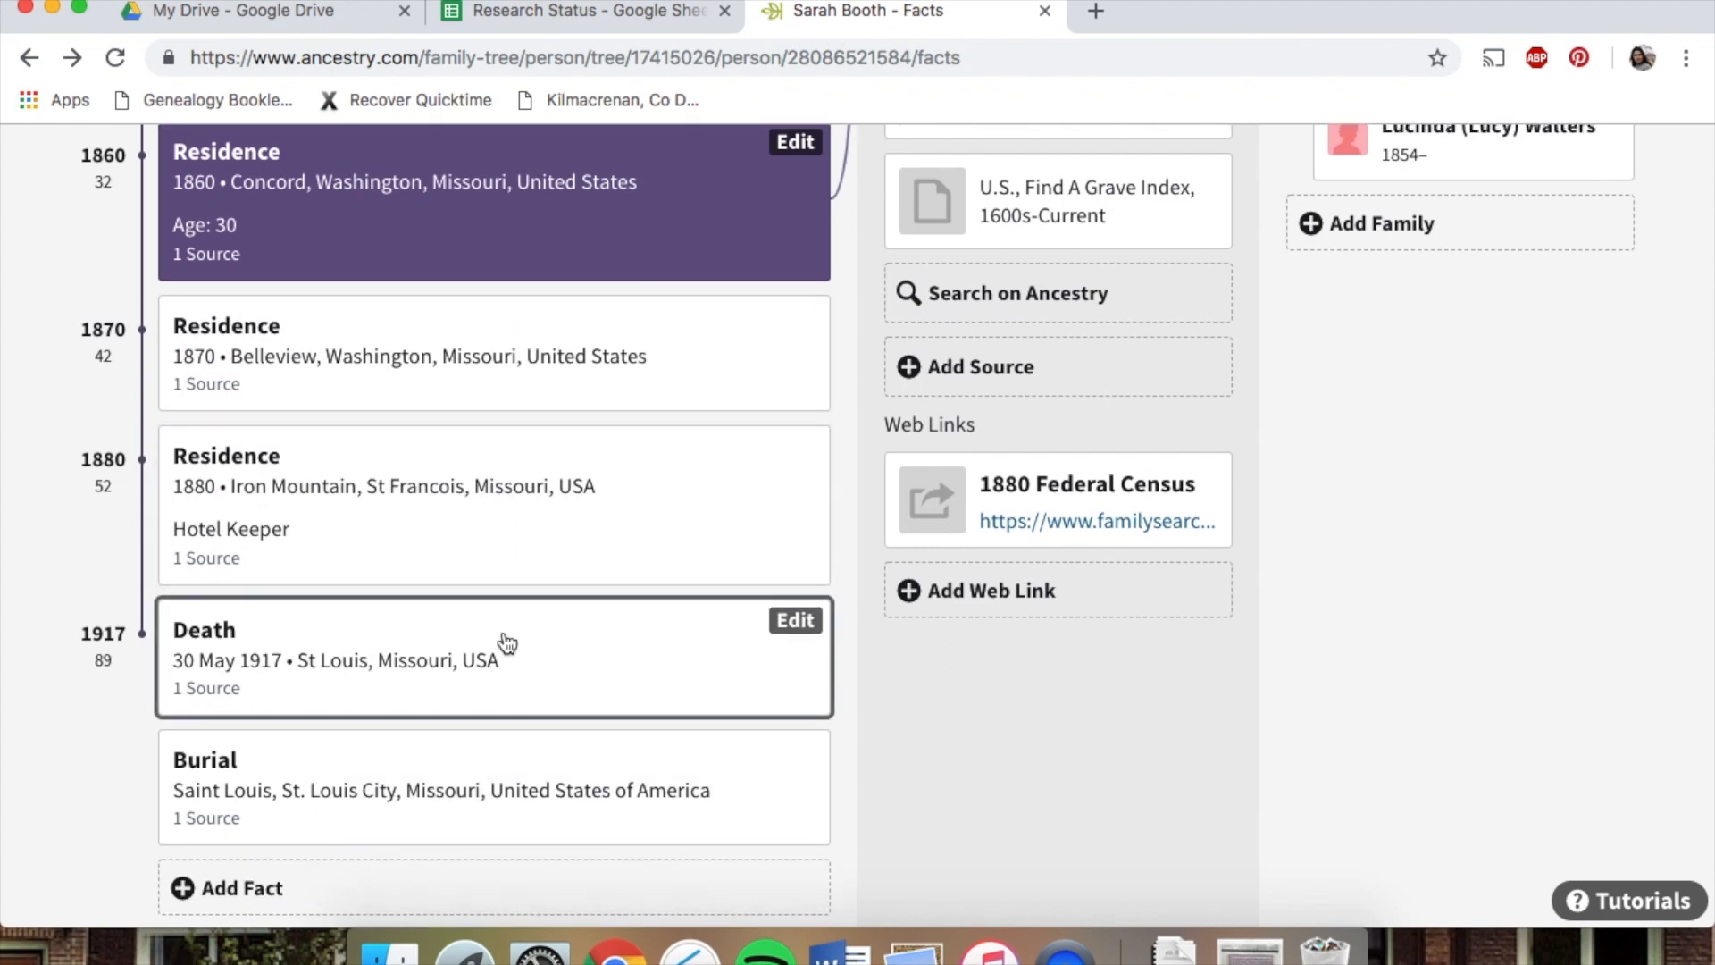
{"action": "scroll", "coordinate": [505, 642], "scroll_direction": "up", "scroll_amount": 5}
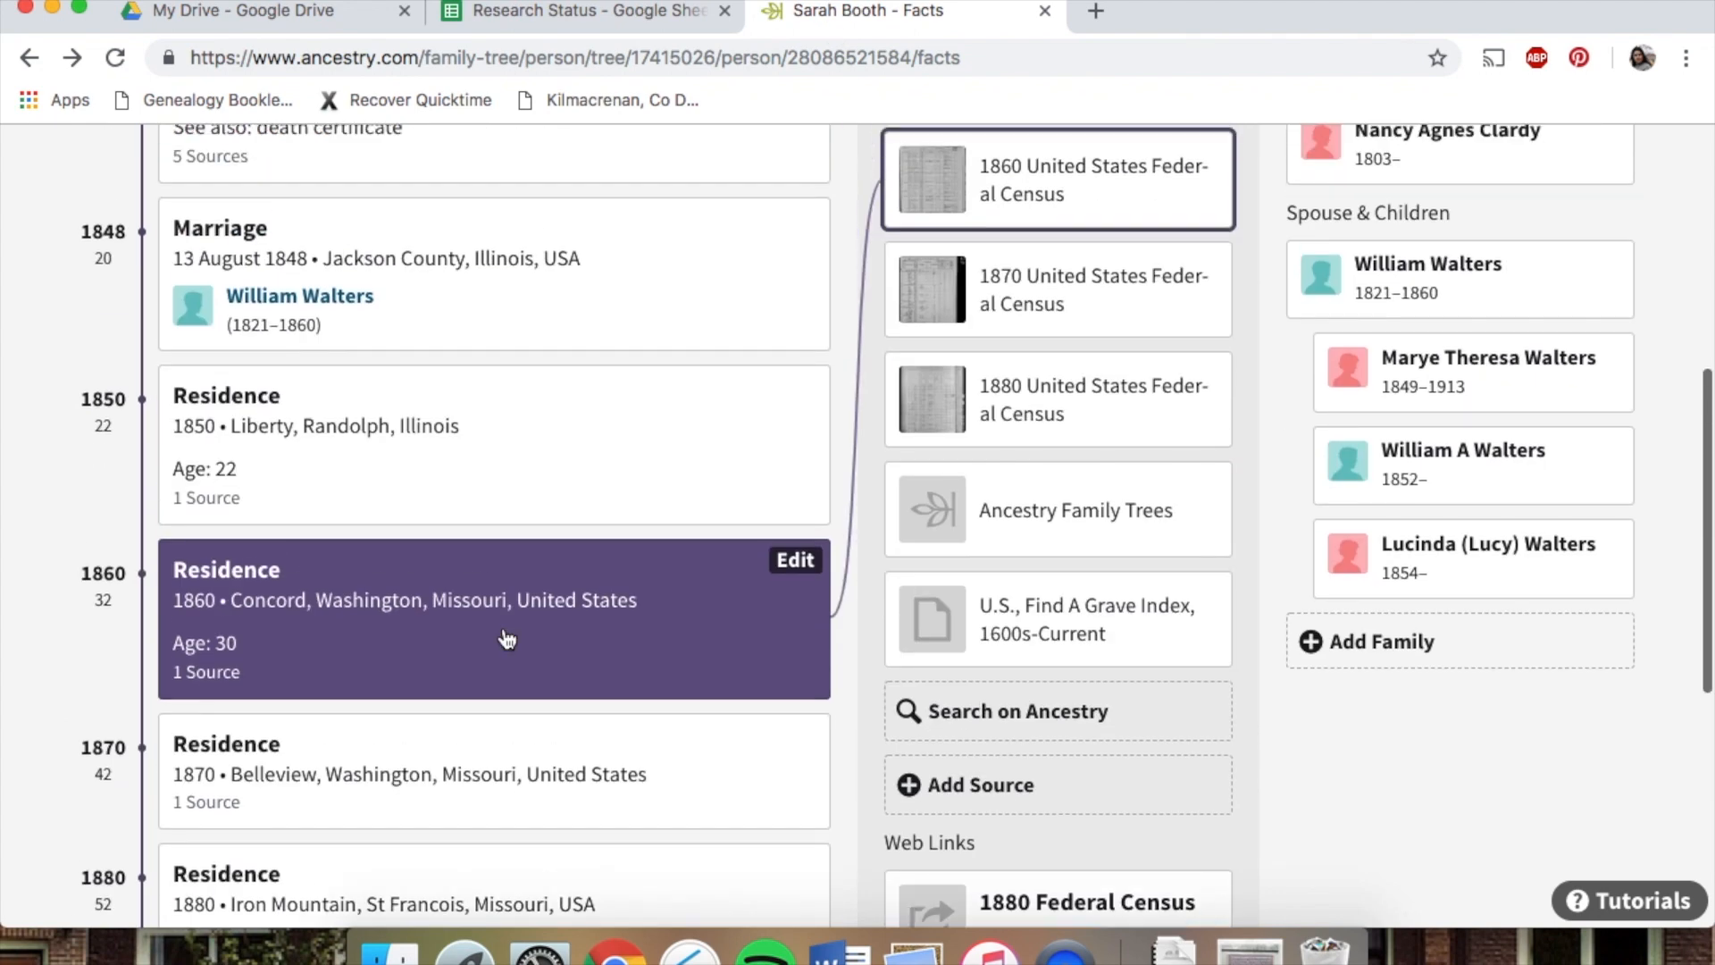
{"action": "left_click", "coordinate": [589, 11]}
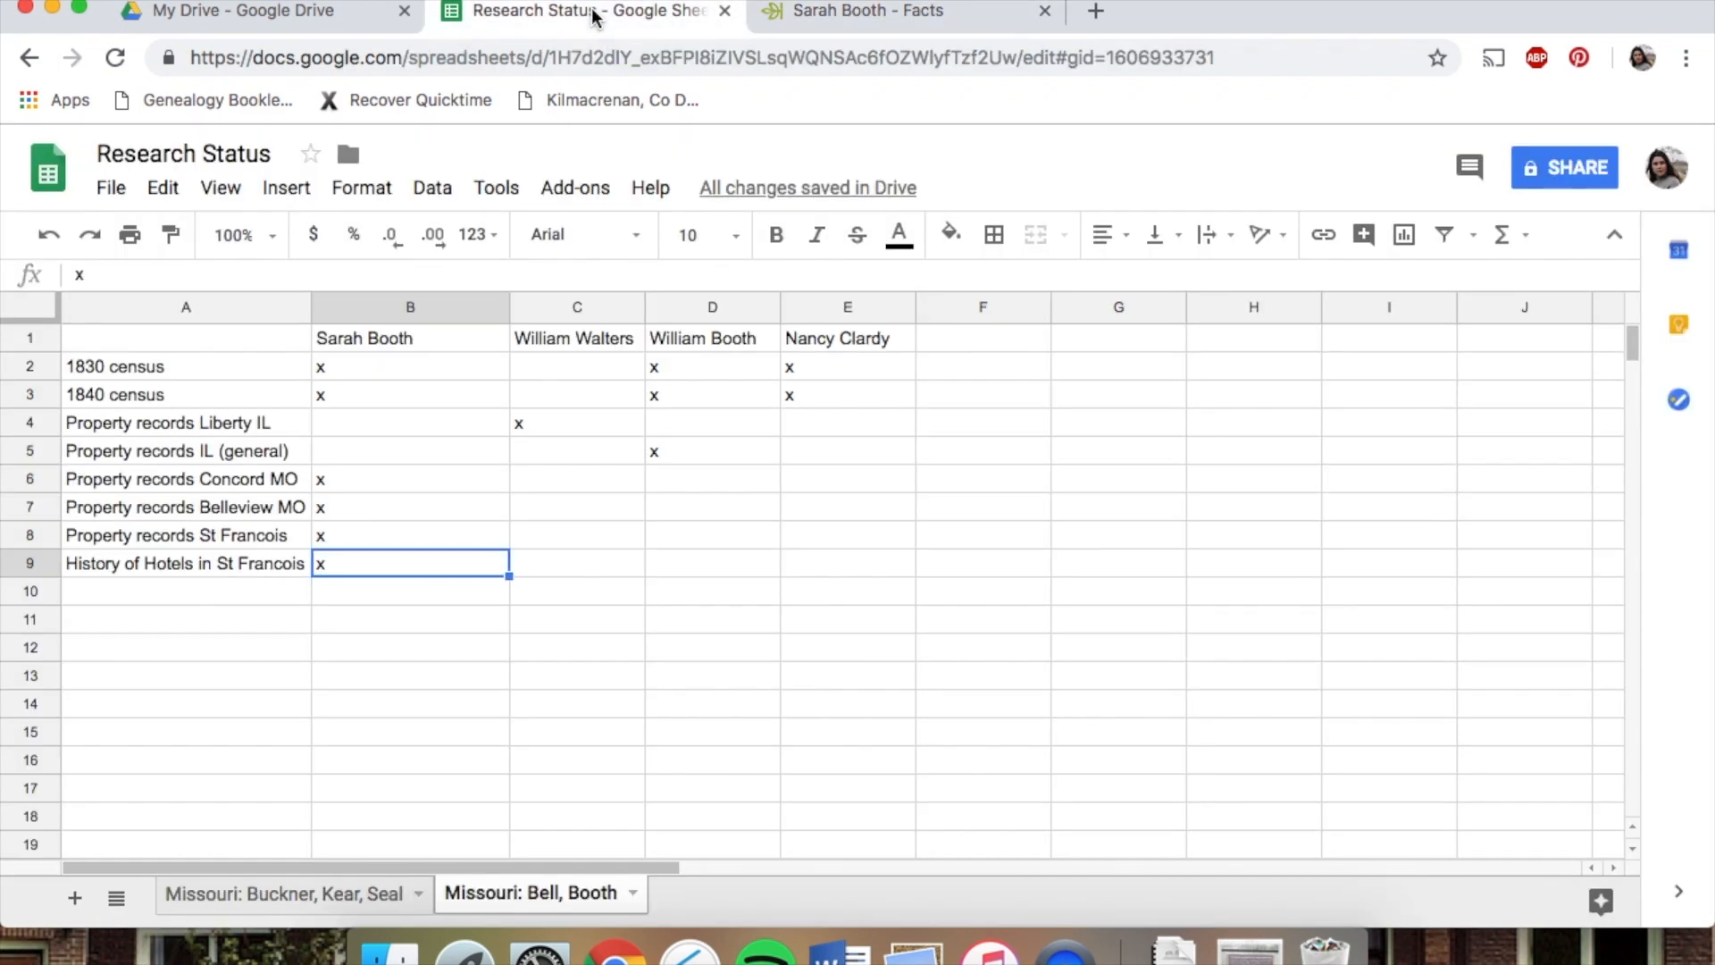
{"action": "left_click", "coordinate": [131, 368]}
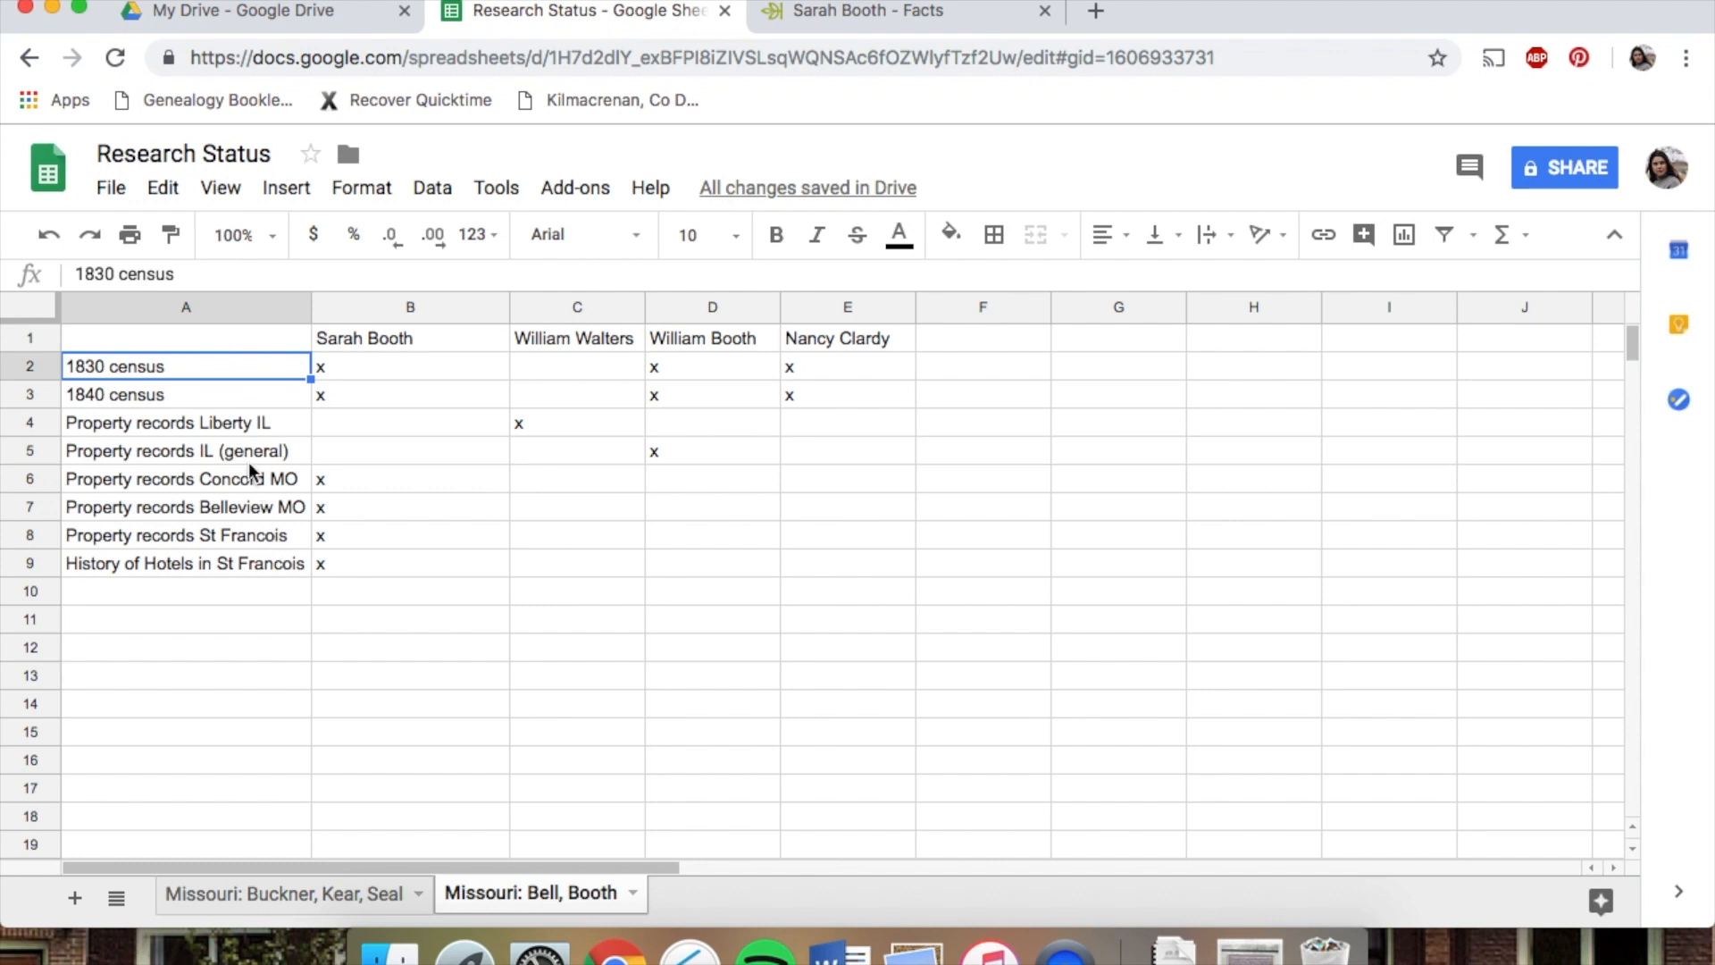
{"action": "left_click", "coordinate": [205, 427]}
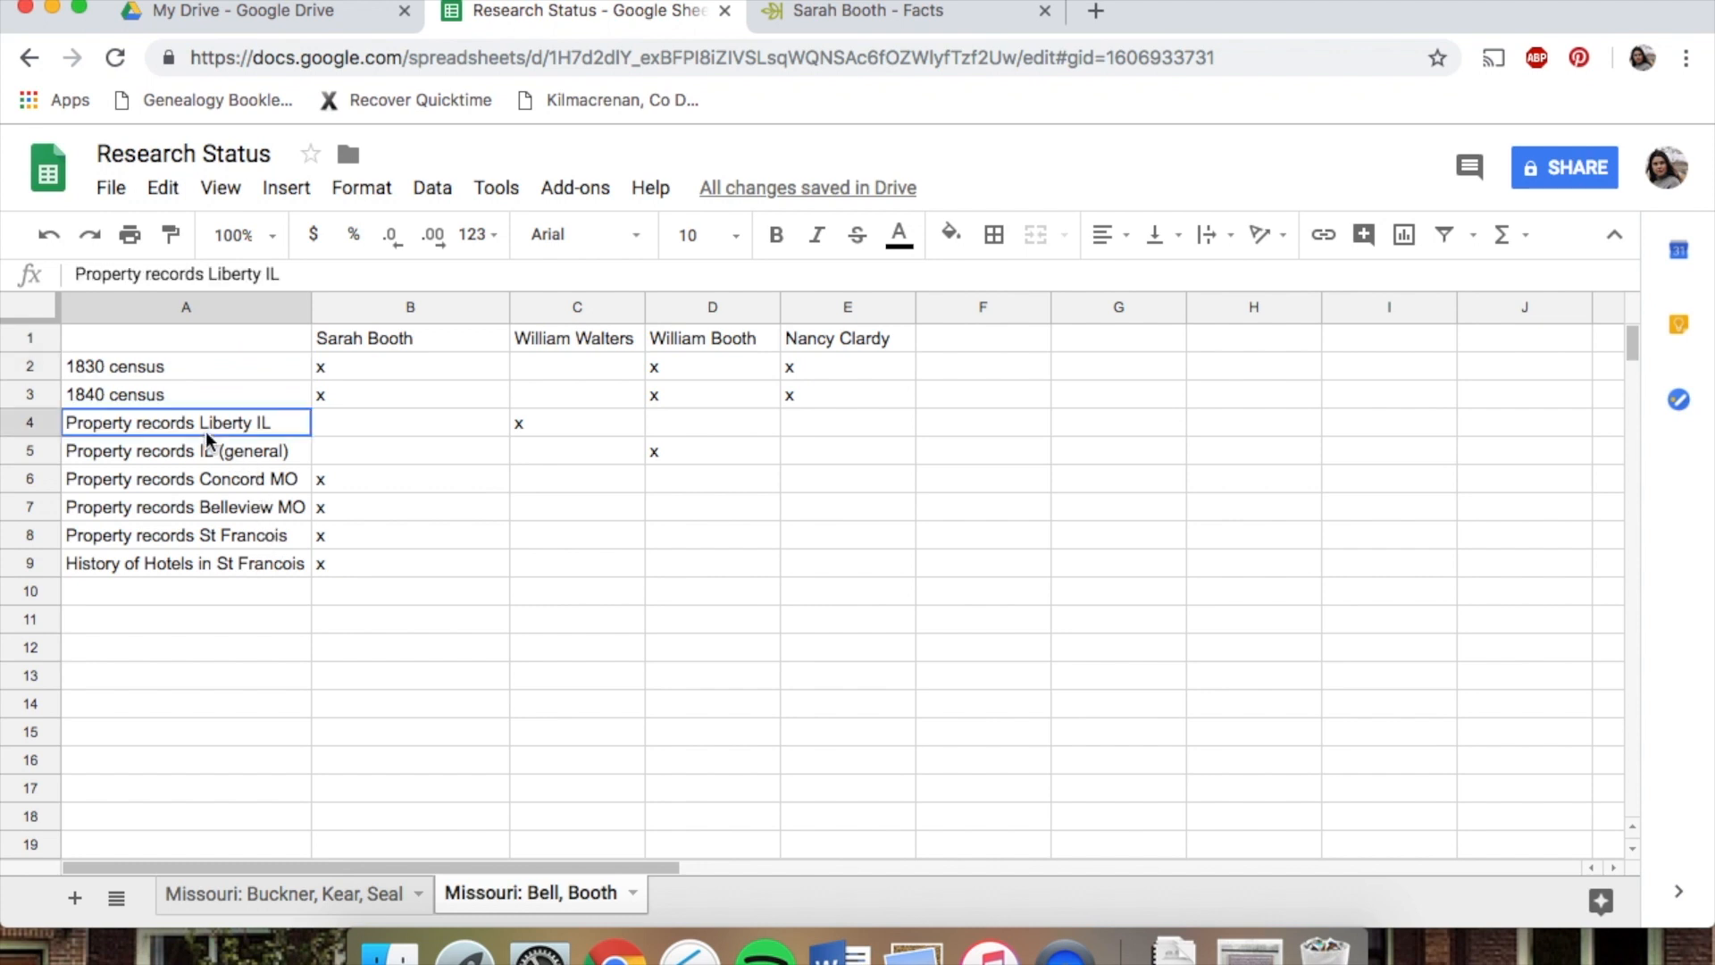
{"action": "left_click", "coordinate": [203, 481]}
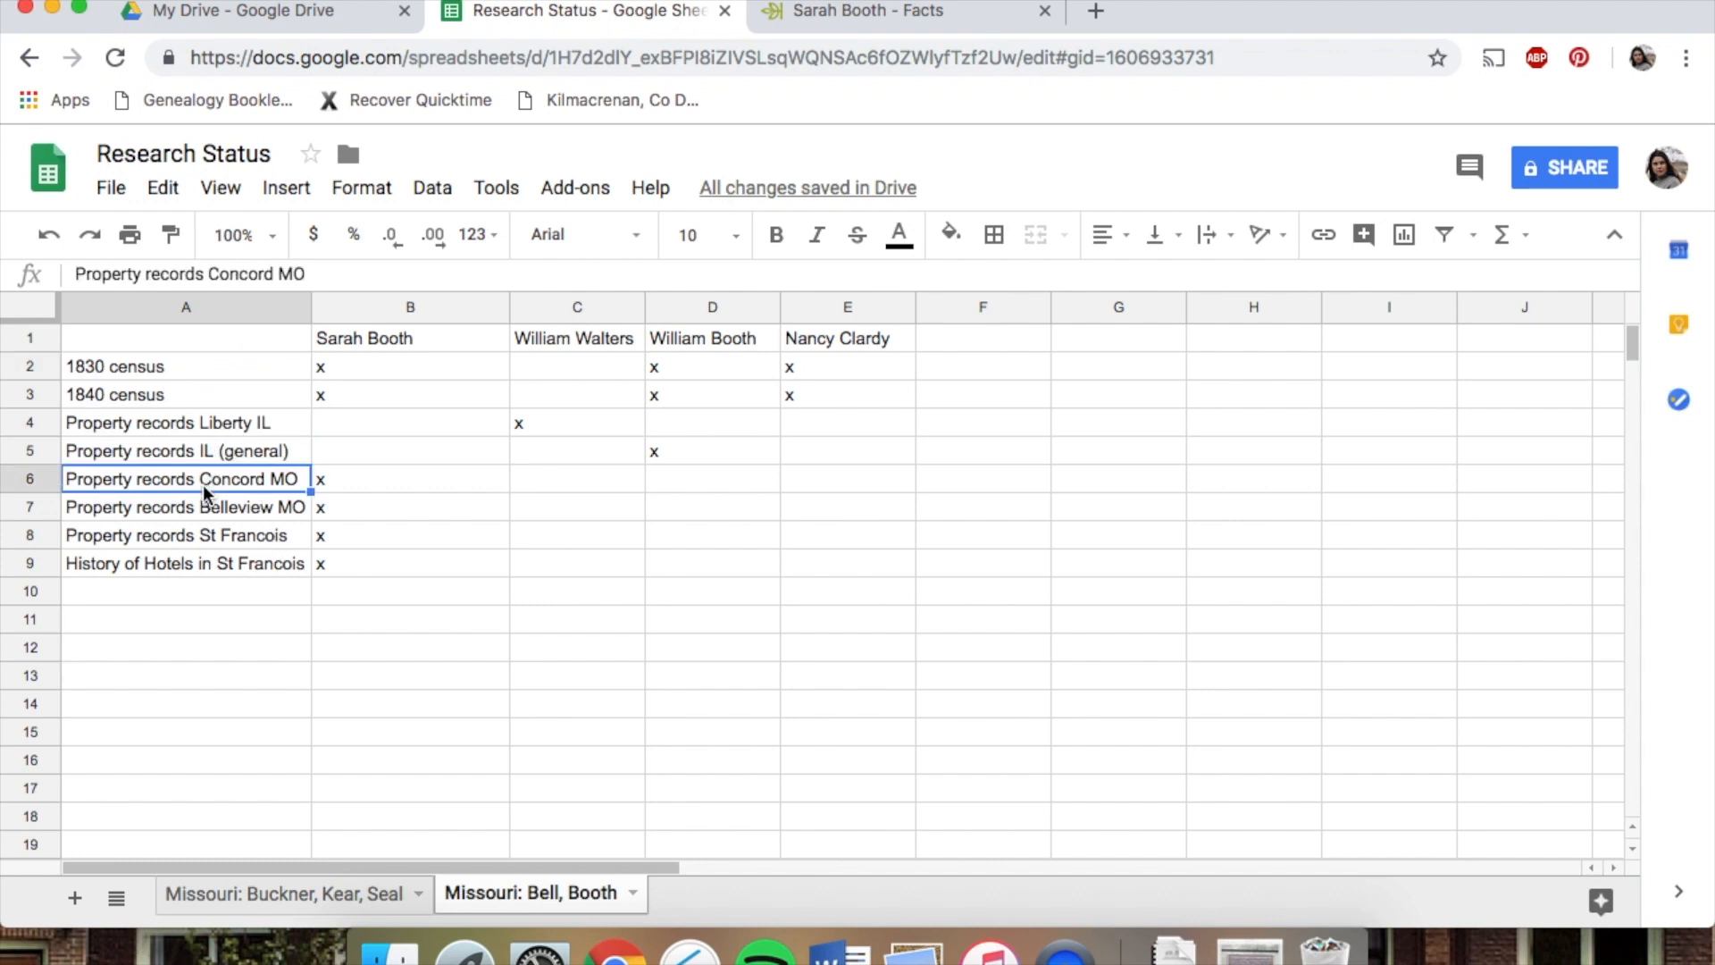
{"action": "left_click", "coordinate": [190, 591]}
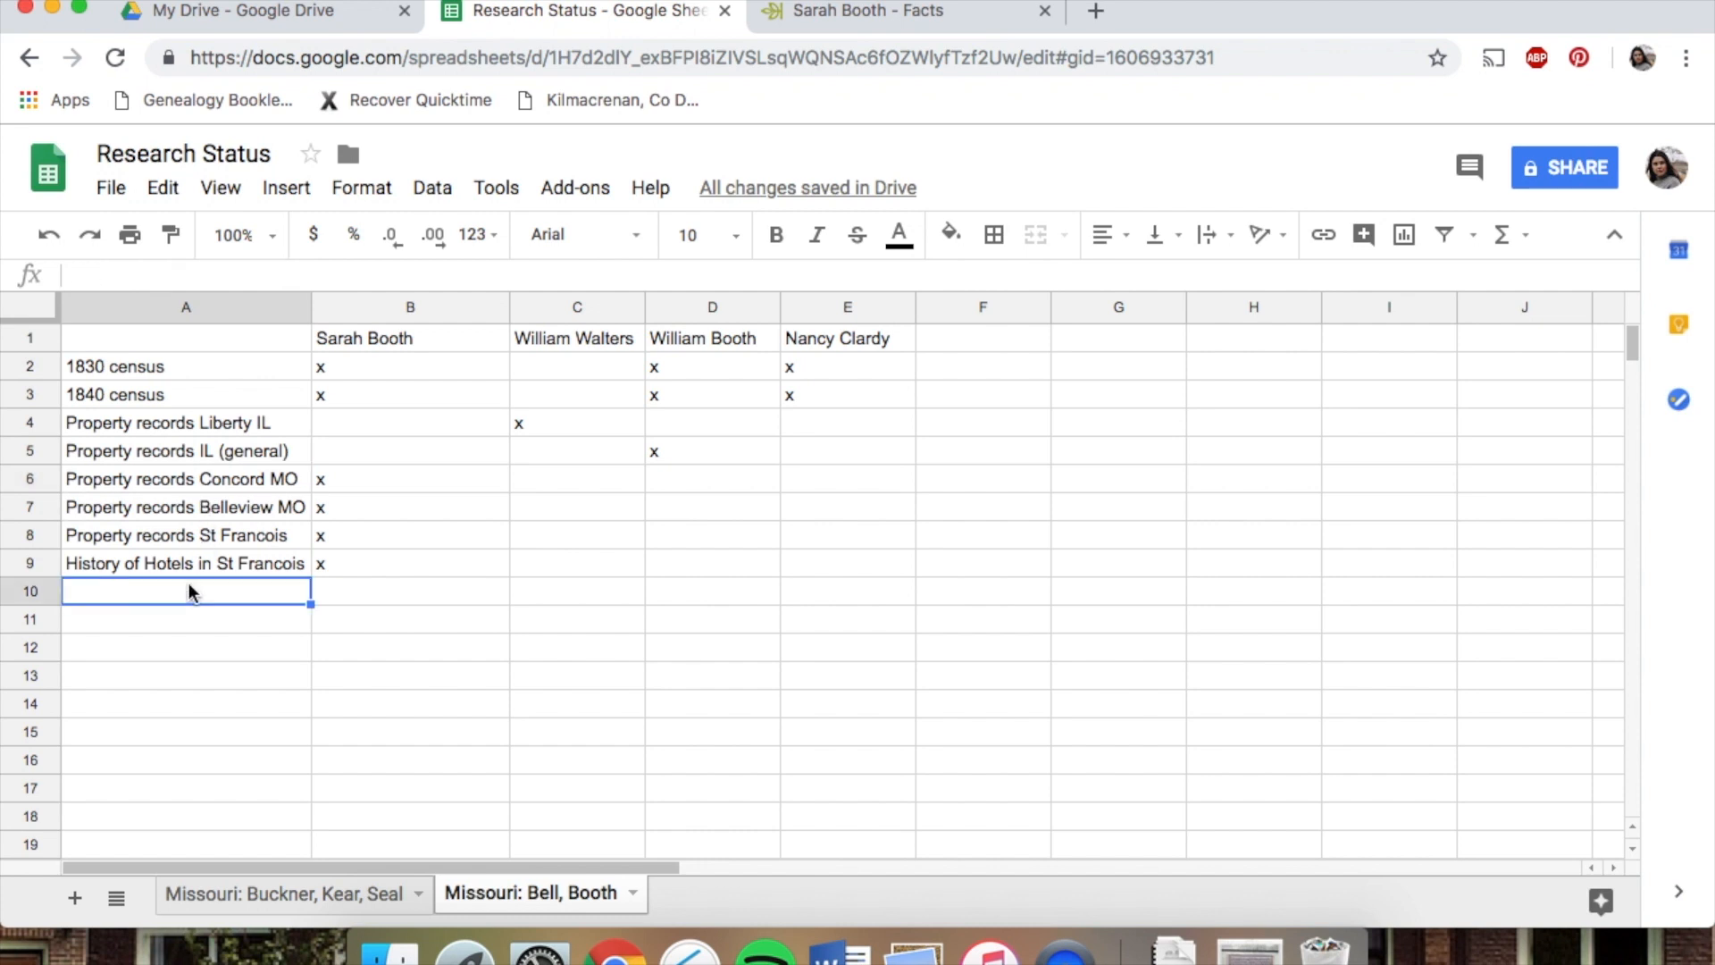
{"action": "type", "text": "BLM GLO"}
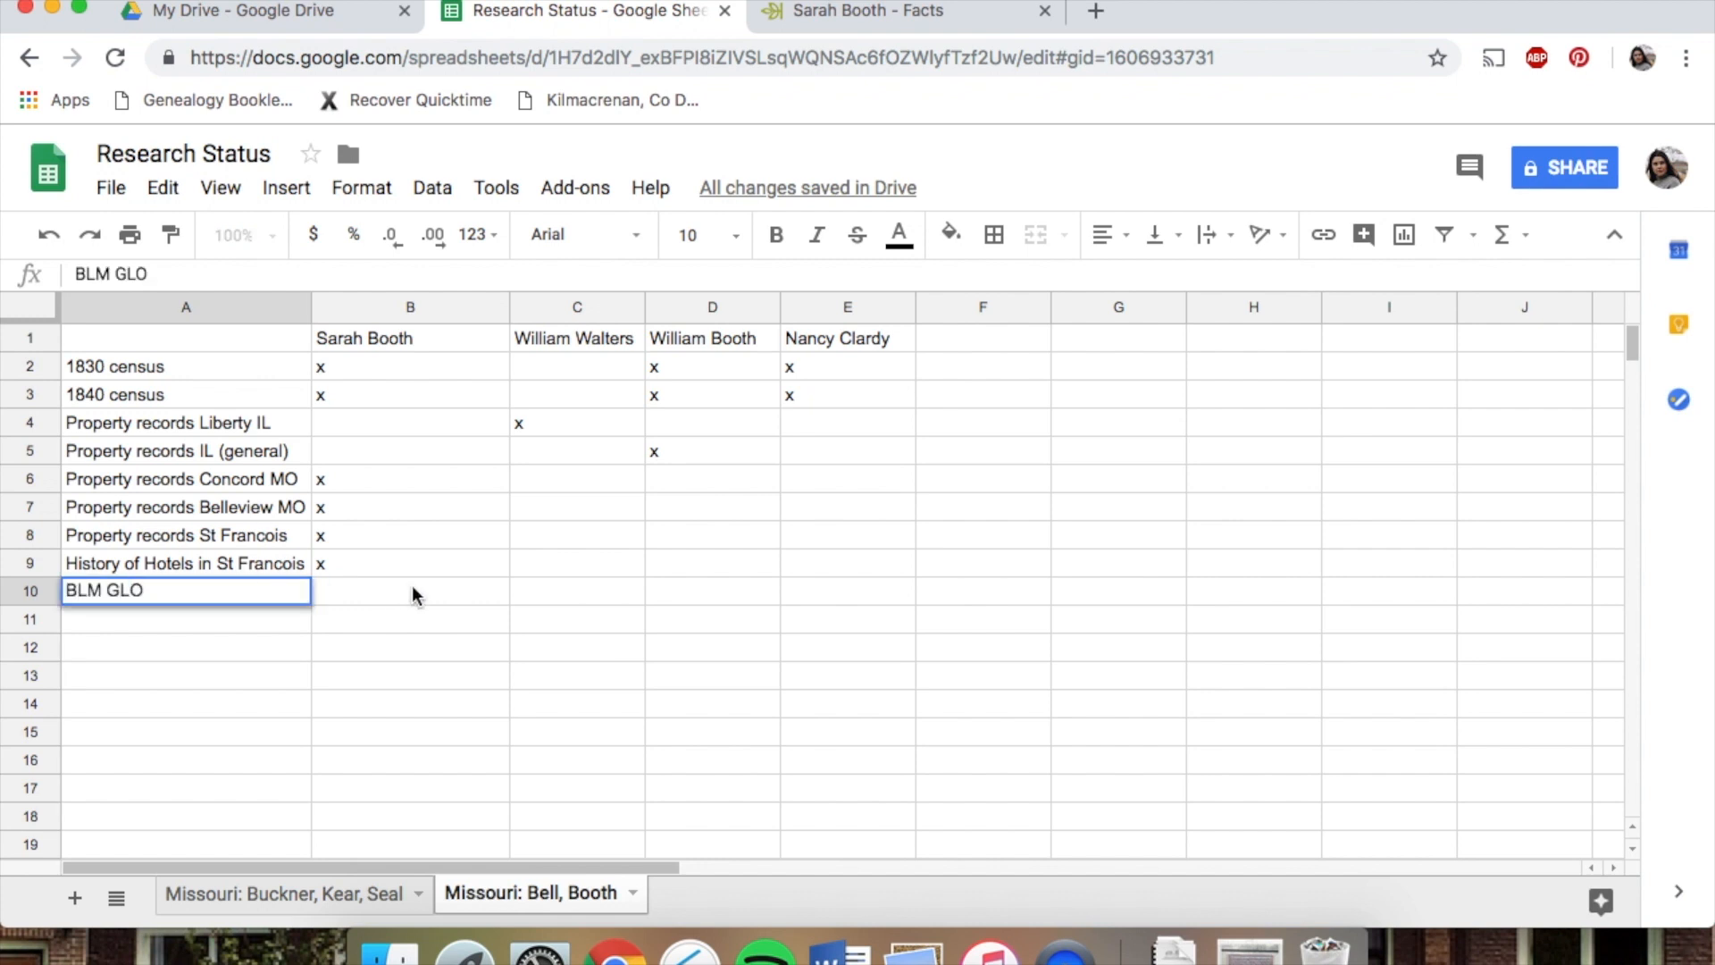
{"action": "left_click", "coordinate": [410, 587]}
{"action": "left_click", "coordinate": [238, 616]}
{"action": "left_click", "coordinate": [220, 595]}
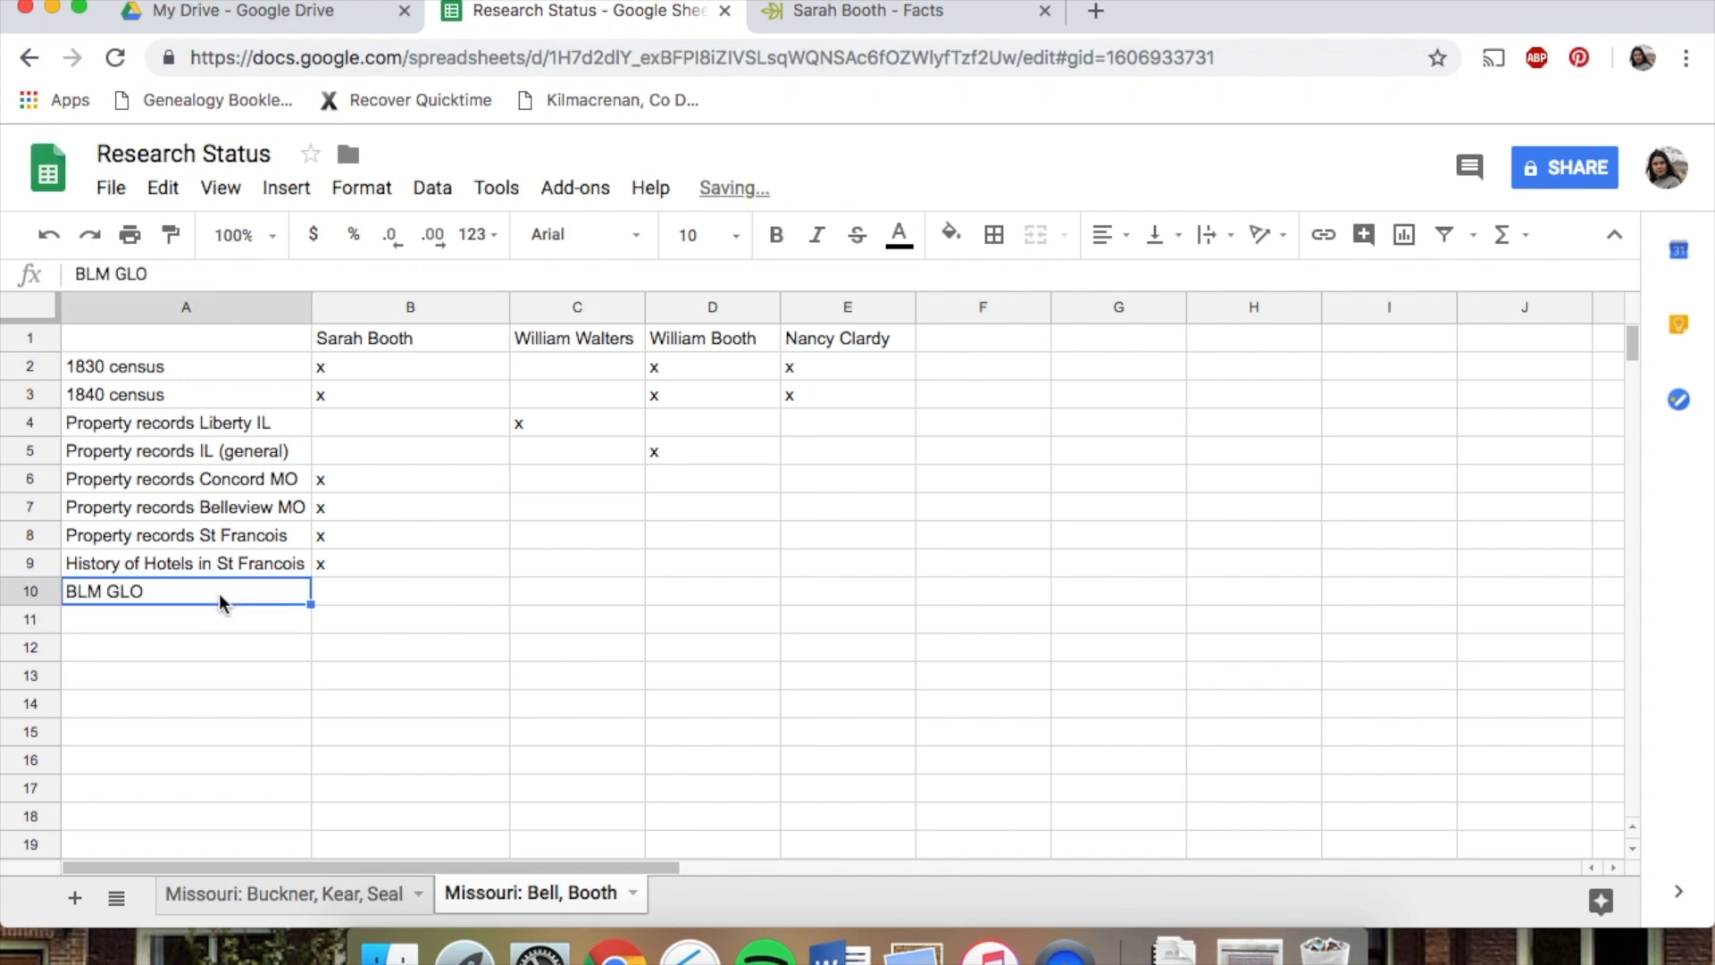
{"action": "double_click", "coordinate": [191, 592]}
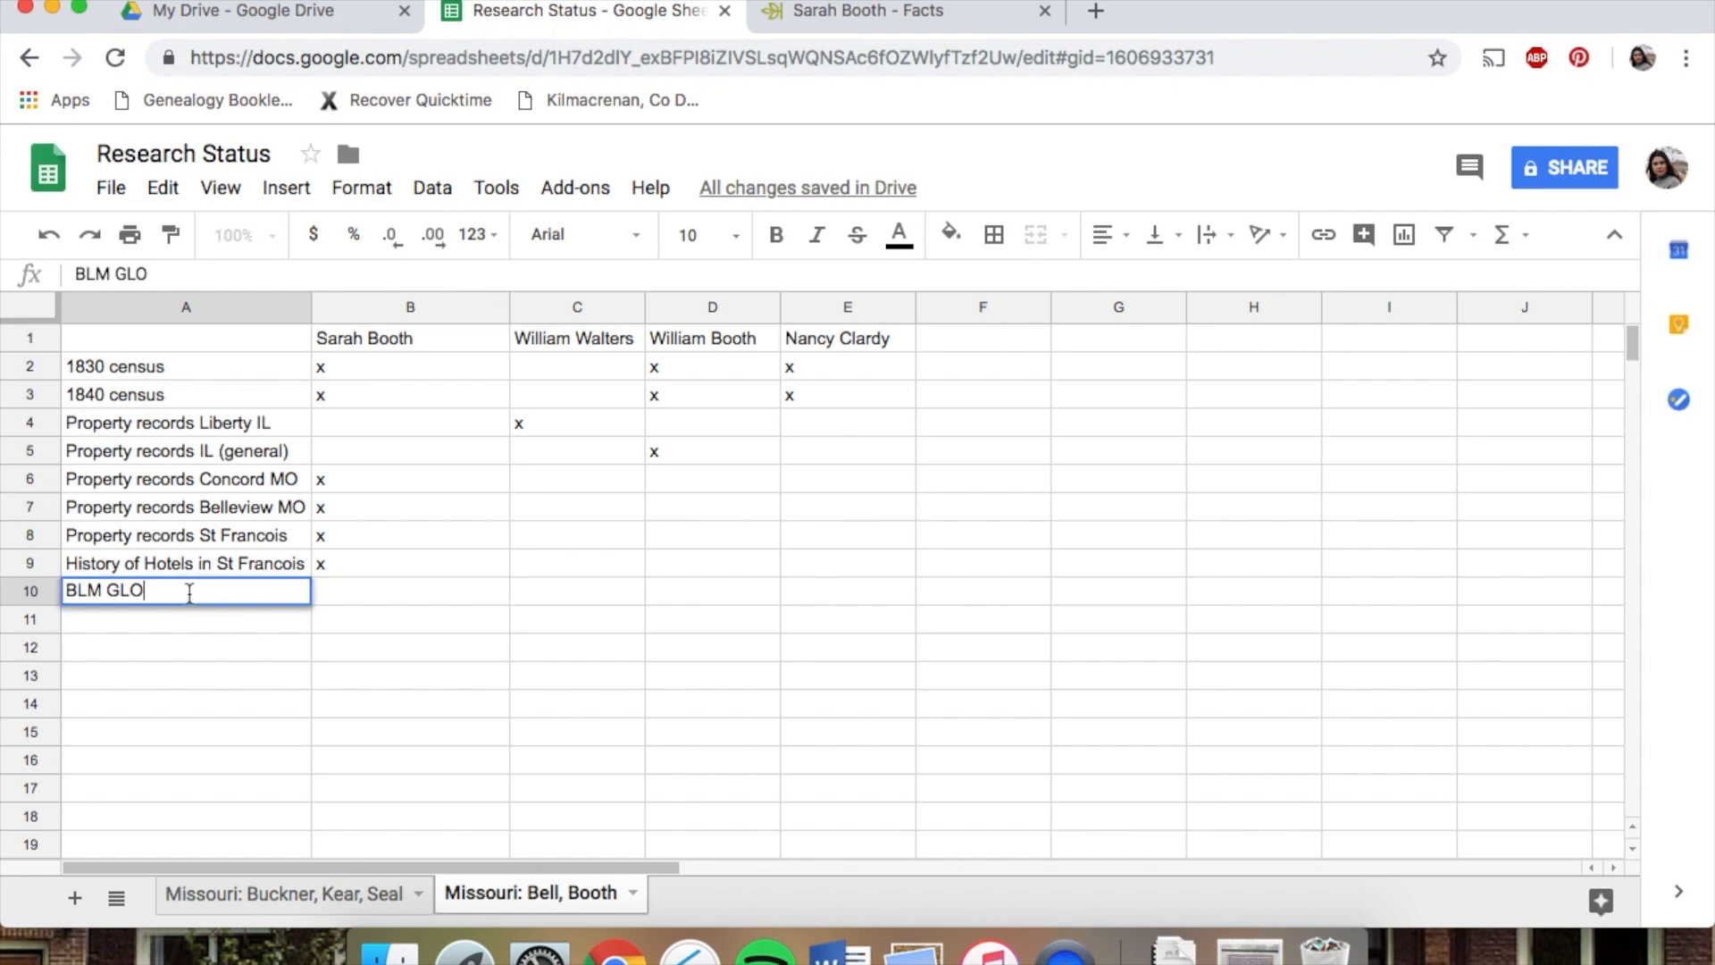
{"action": "type", "text": "Washington Co"}
{"action": "left_click", "coordinate": [376, 586]}
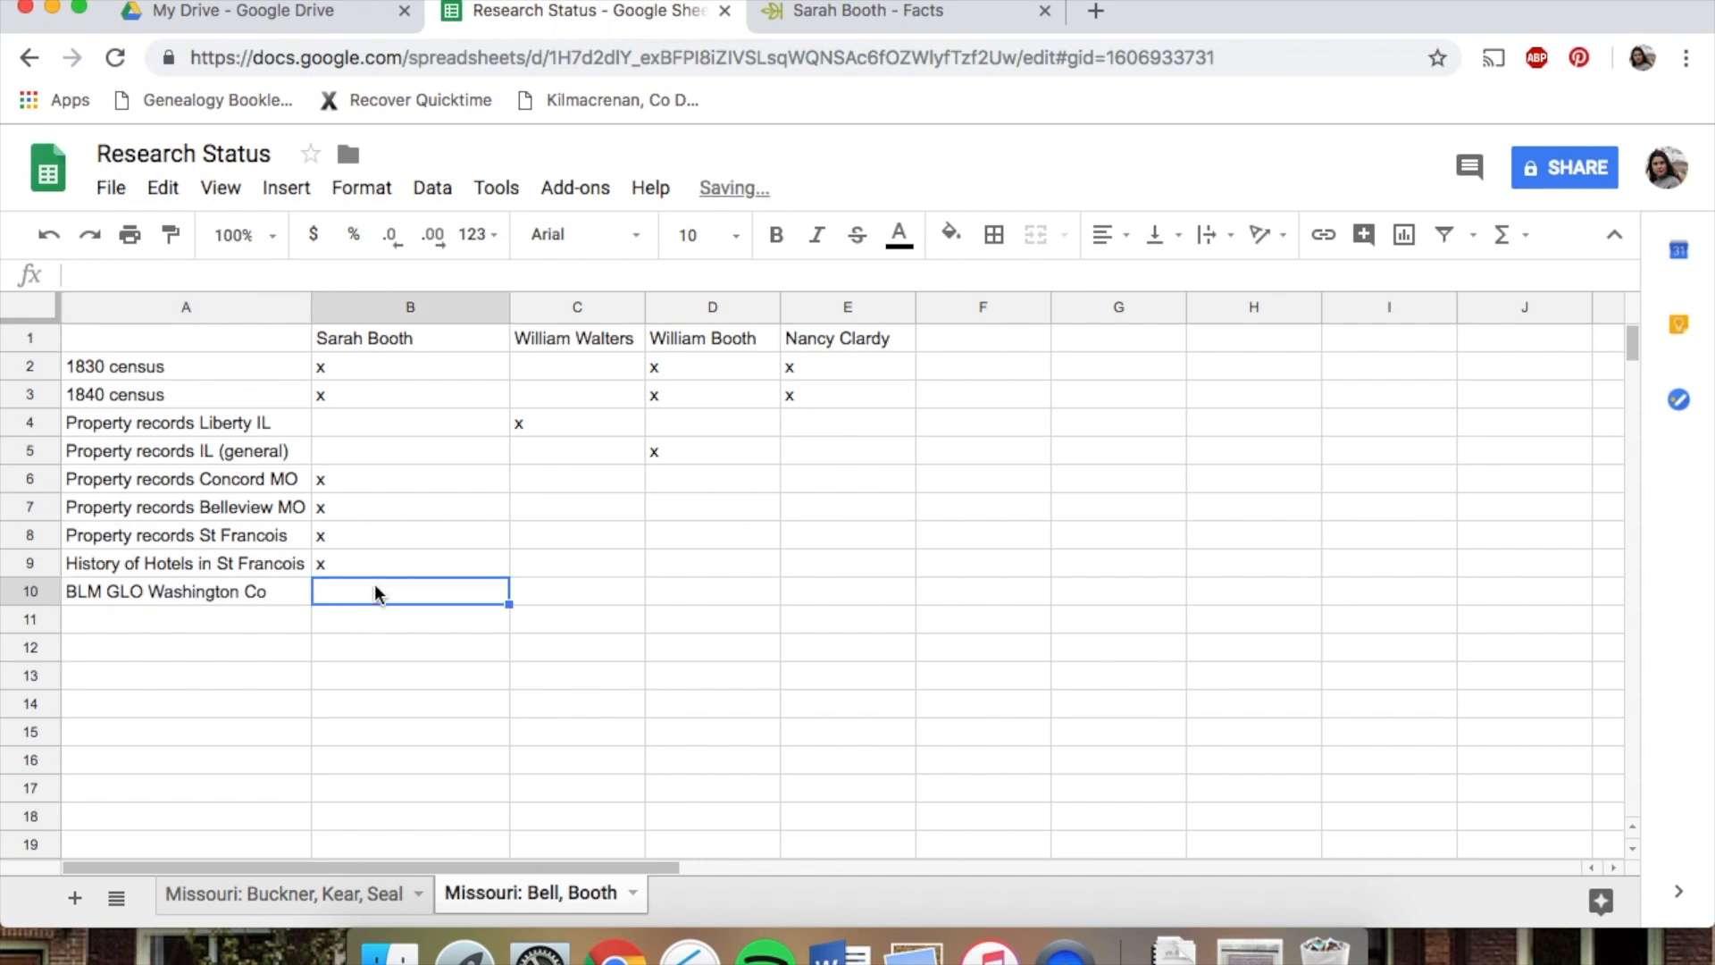
{"action": "type", "text": "x"}
{"action": "left_click", "coordinate": [211, 601]}
{"action": "left_click", "coordinate": [196, 618]}
{"action": "type", "text": "BLM GLO St Francois CO"}
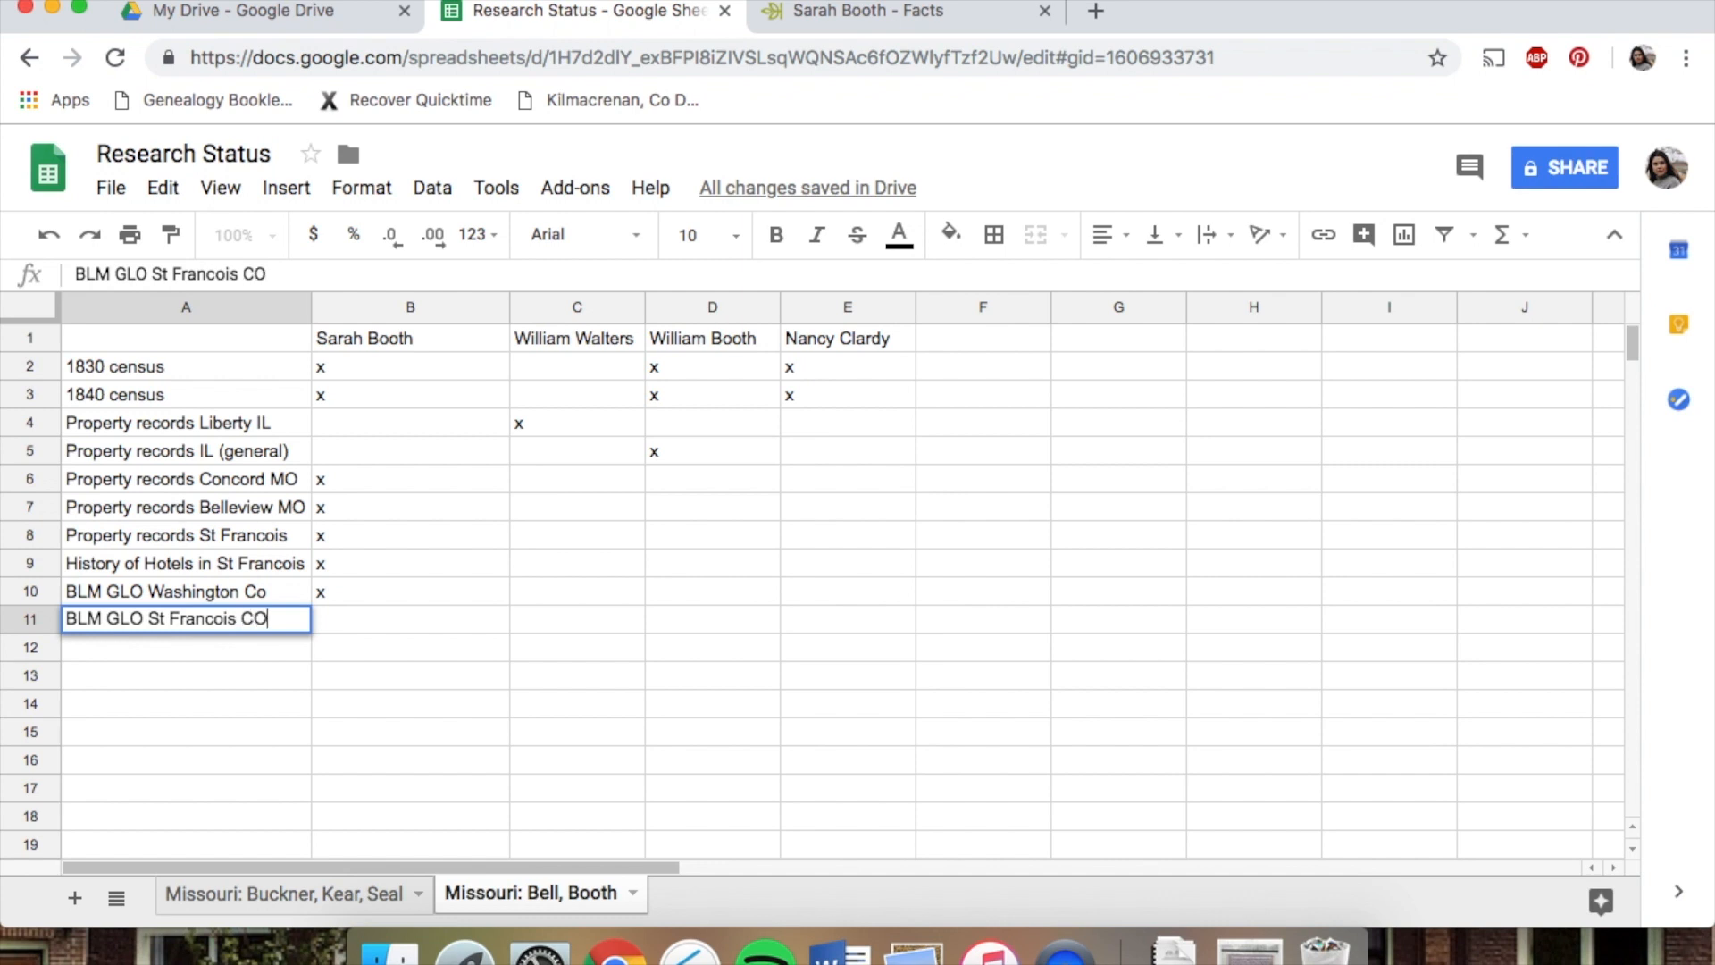
{"action": "type", "text": "o"}
{"action": "key", "text": "BackSpace"}
{"action": "key", "text": "BackSpace"}
{"action": "type", "text": "o"}
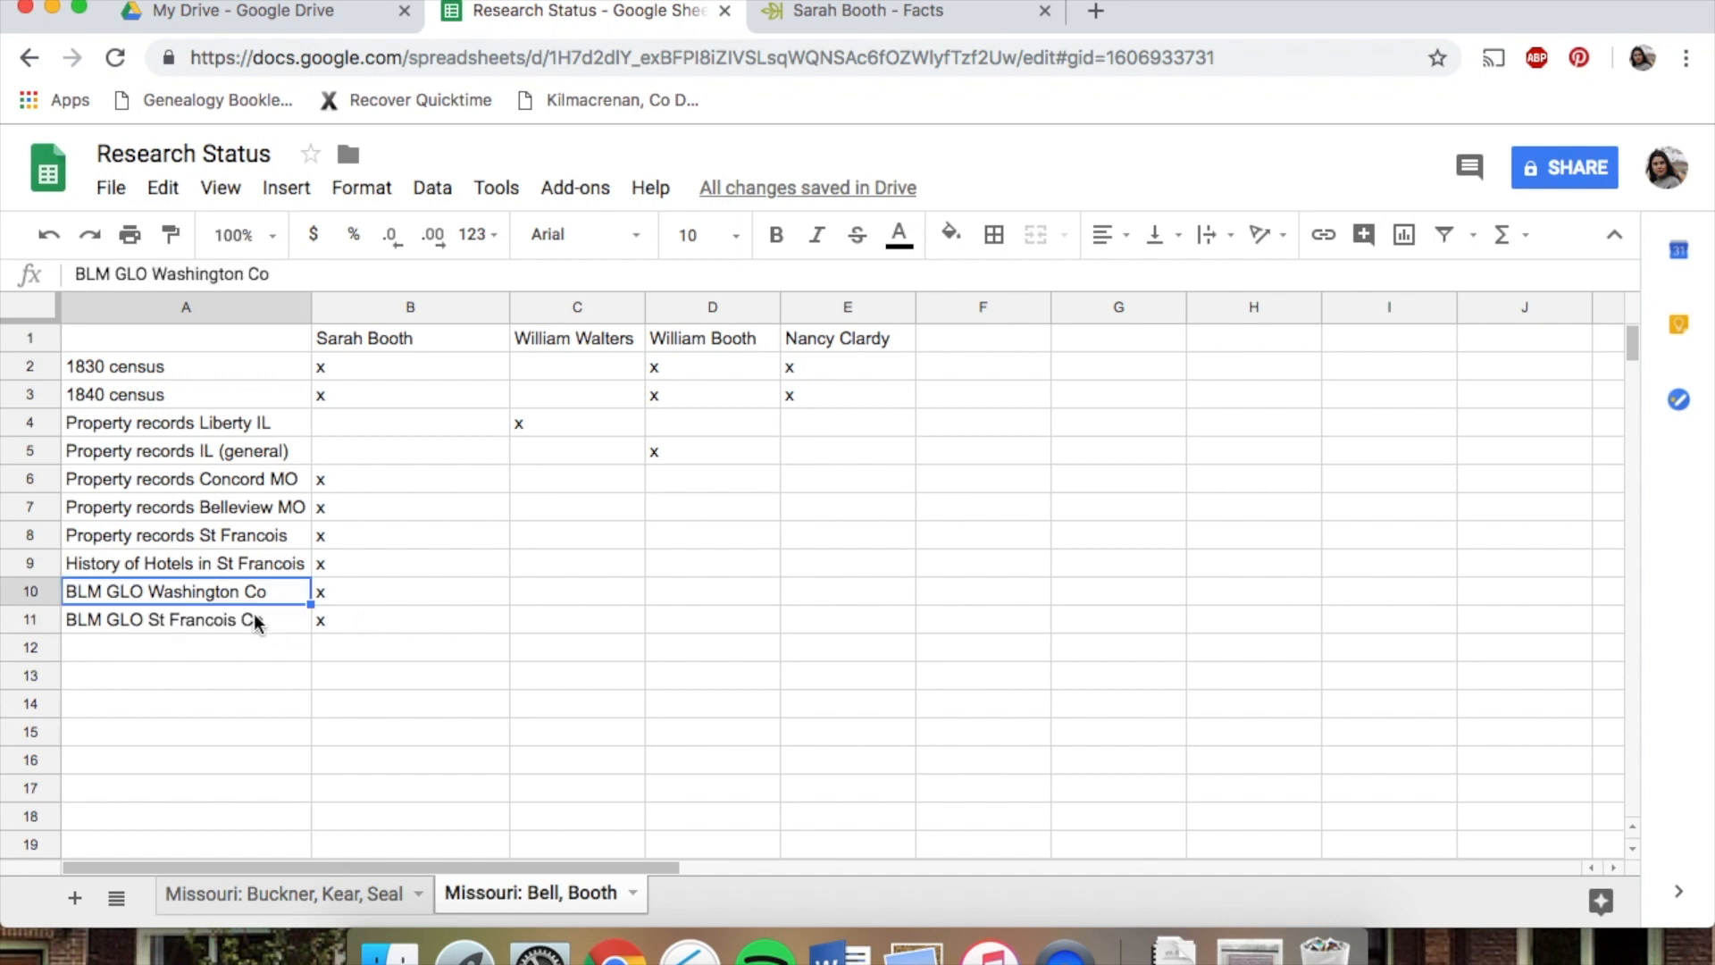
{"action": "left_click", "coordinate": [255, 618]}
{"action": "left_click", "coordinate": [254, 596]}
{"action": "left_click", "coordinate": [218, 479]}
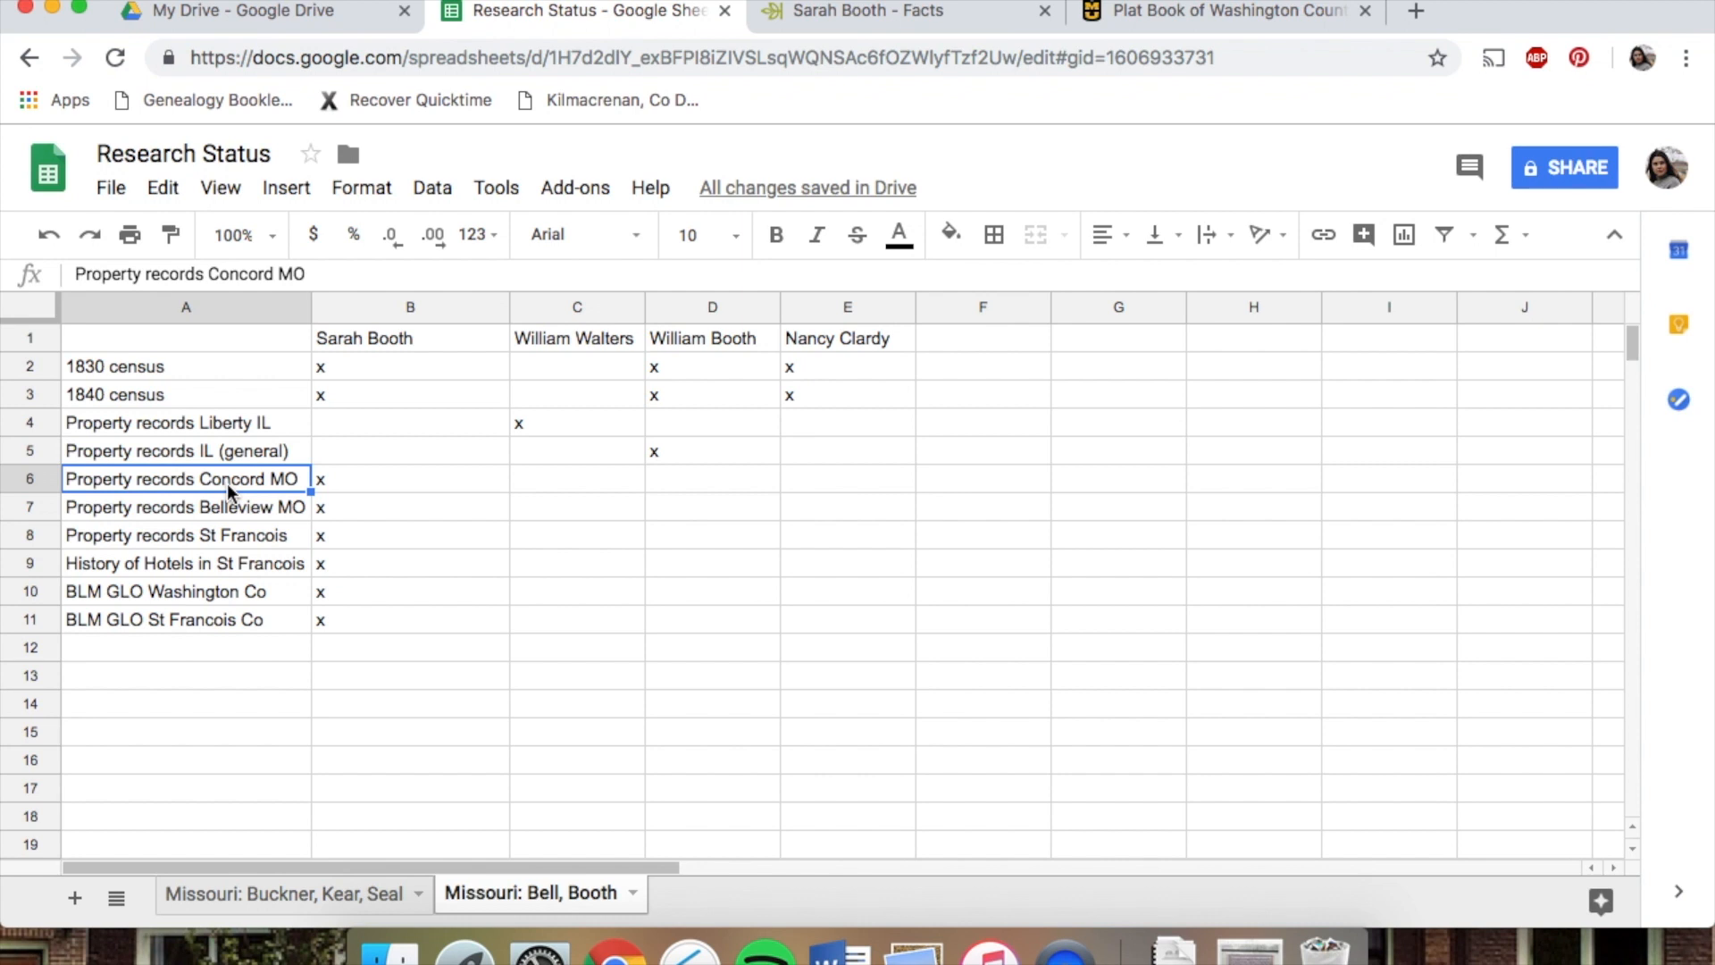
{"action": "left_click", "coordinate": [213, 650]}
{"action": "type", "text": "Washington Co Plat "}
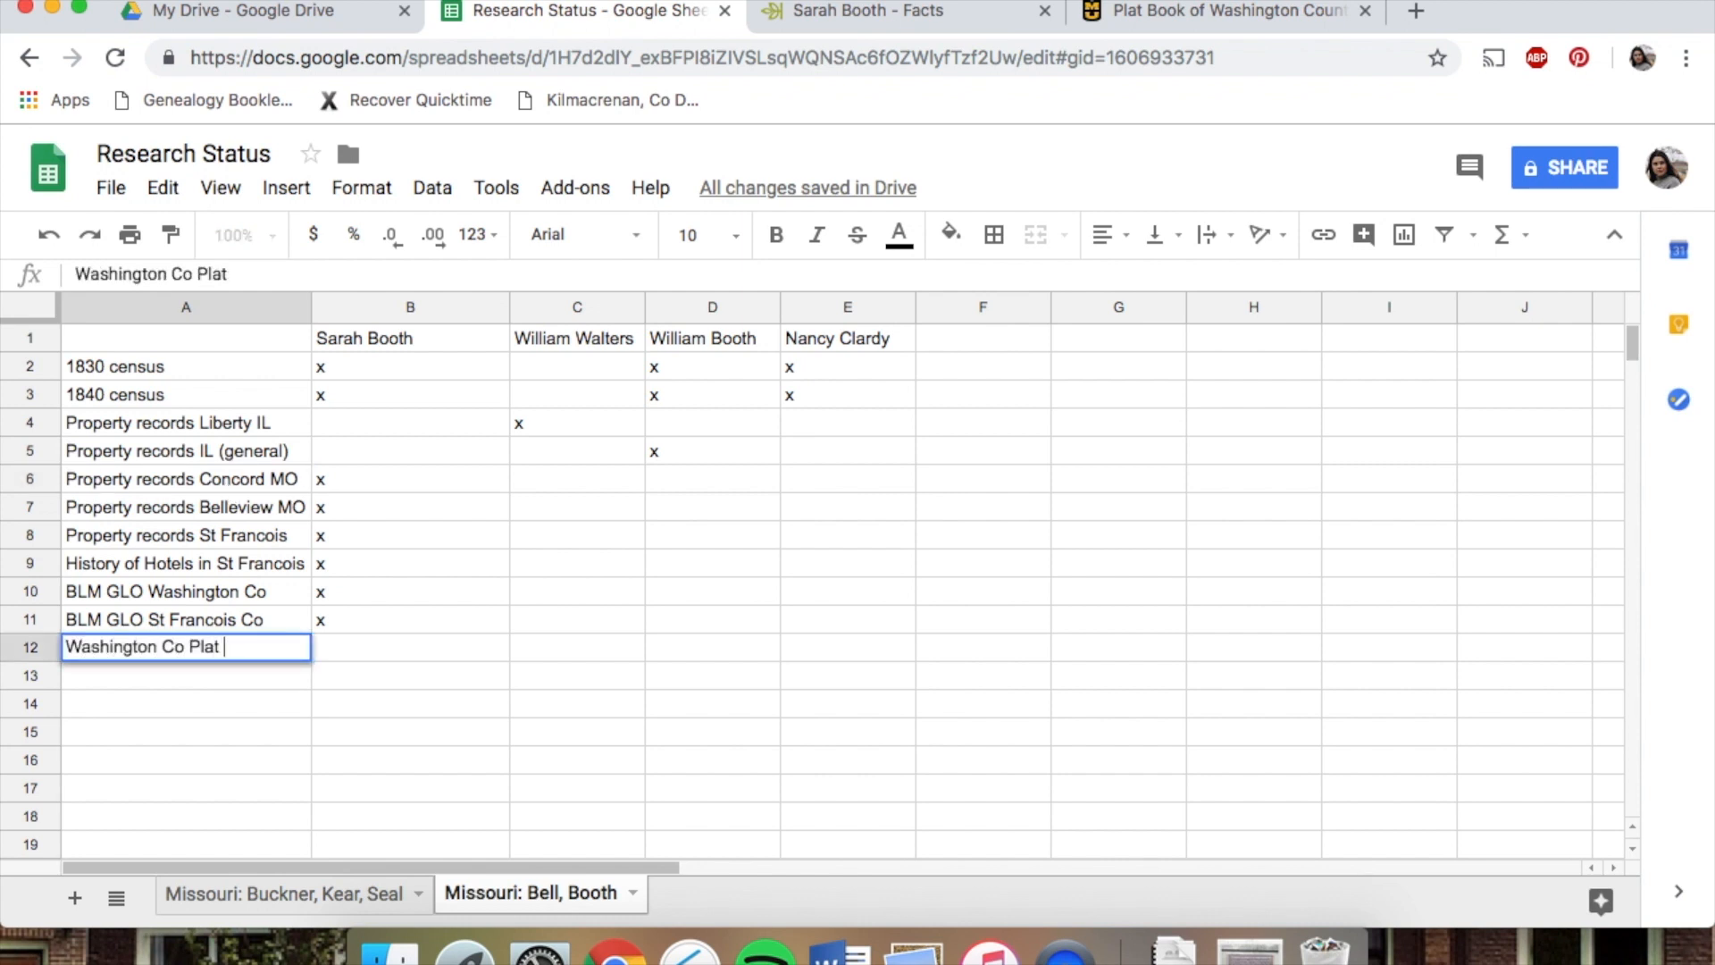
{"action": "type", "text": "Books"}
{"action": "left_click", "coordinate": [360, 641]}
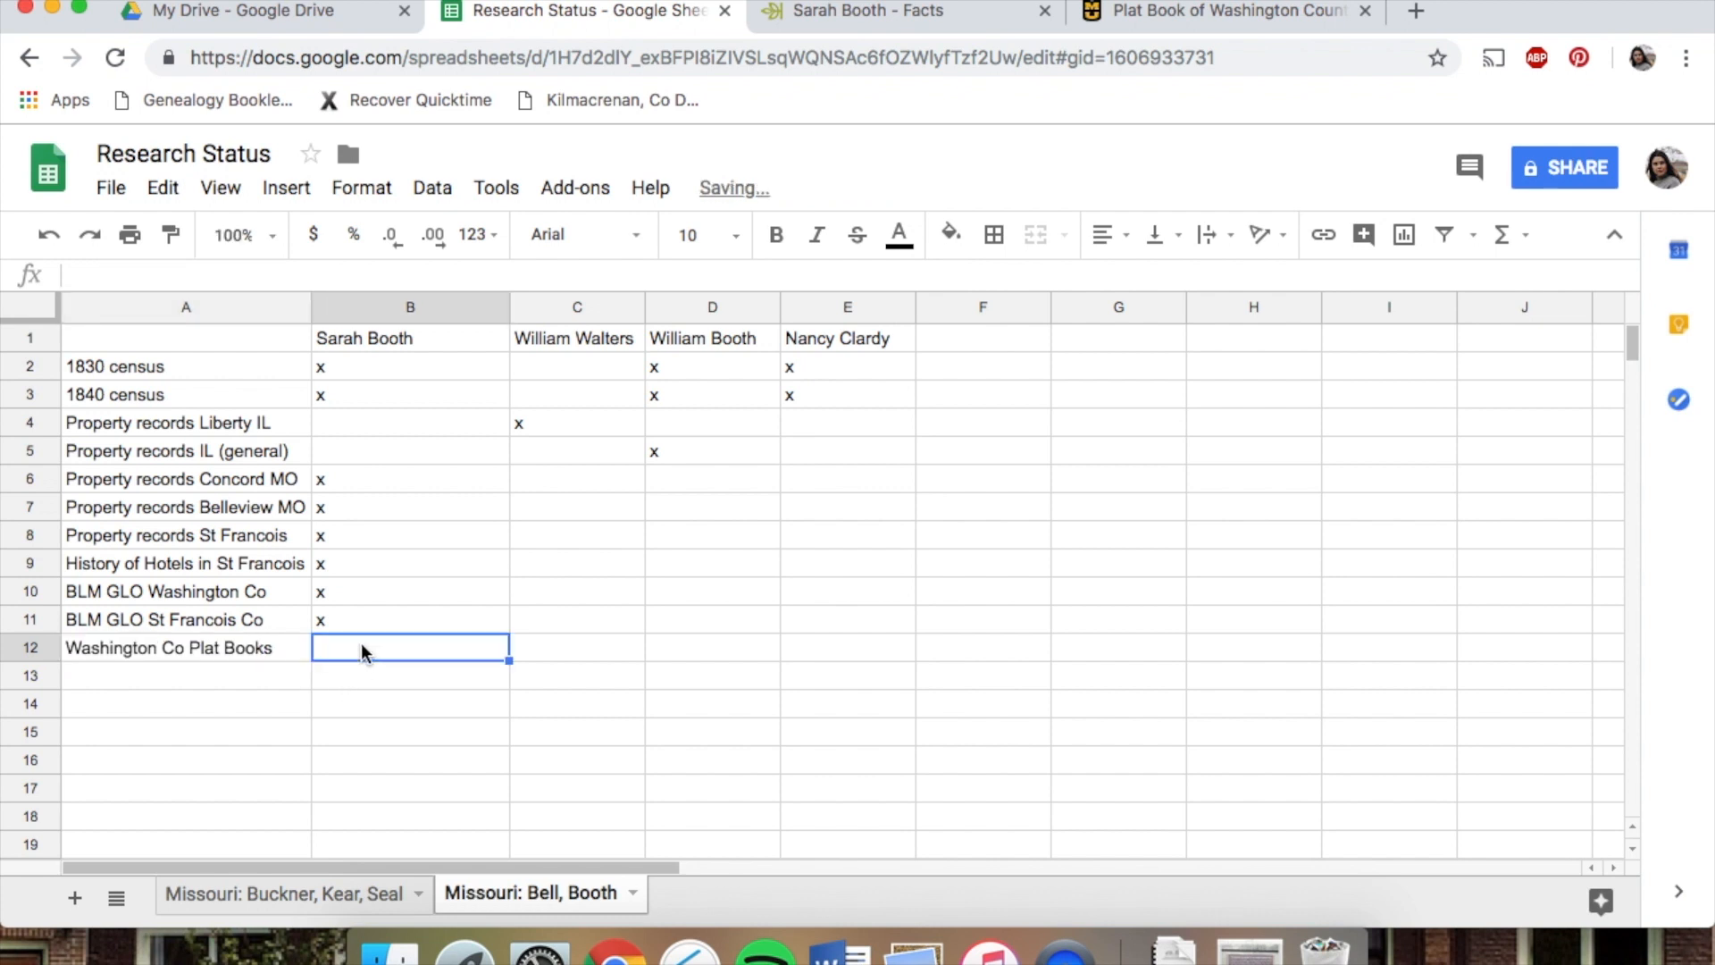
{"action": "type", "text": "x"}
{"action": "left_click", "coordinate": [250, 641]}
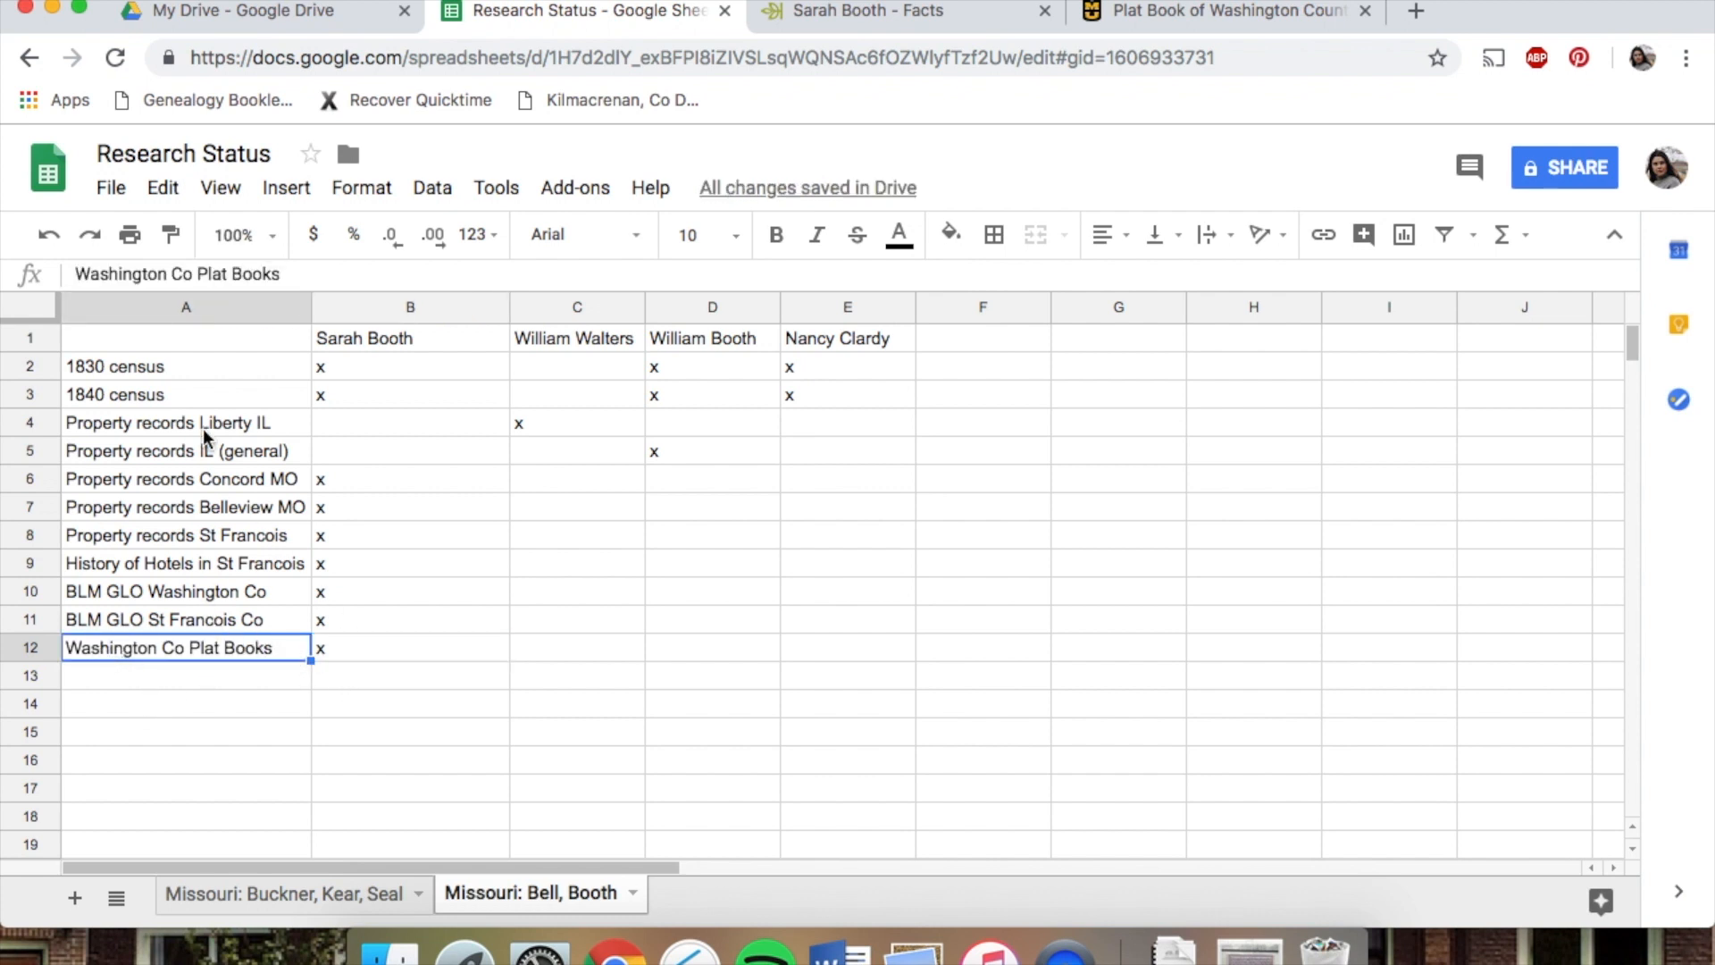
Compare the linked labels on the Missouri: Buckner, Kear, Seal sheet, then copy the Plat Book of Washington County page address
{"action": "left_click", "coordinate": [318, 883]}
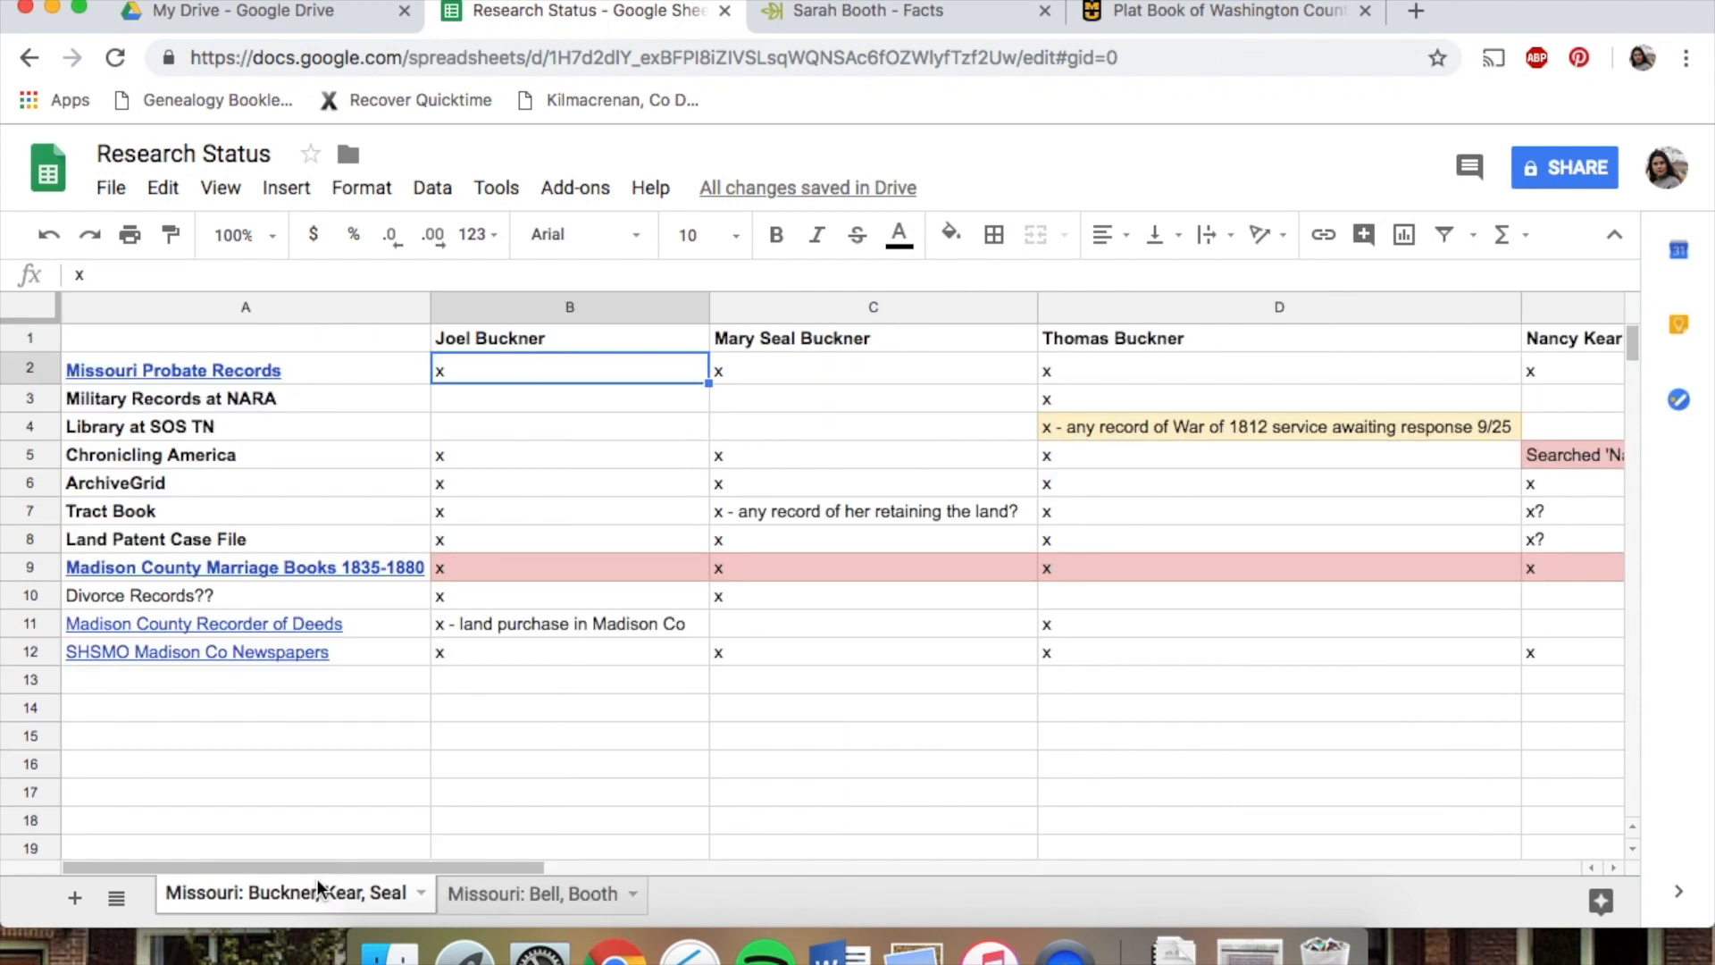
{"action": "mouse_move", "coordinate": [207, 568]}
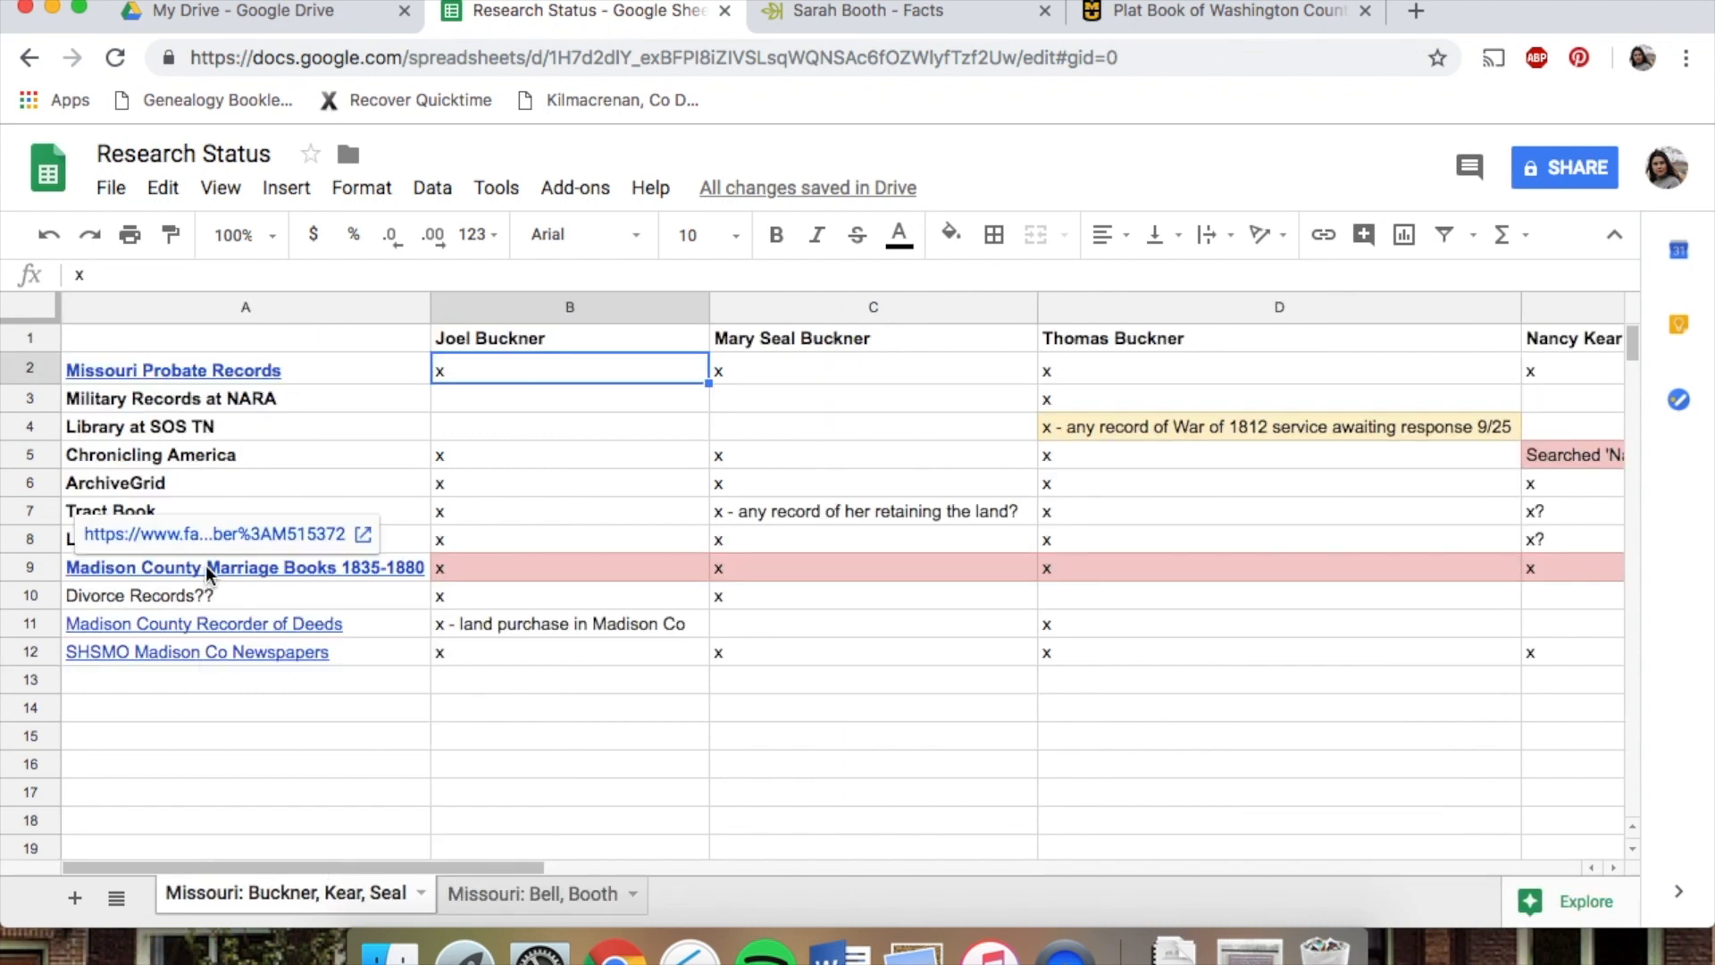
{"action": "left_click", "coordinate": [487, 893]}
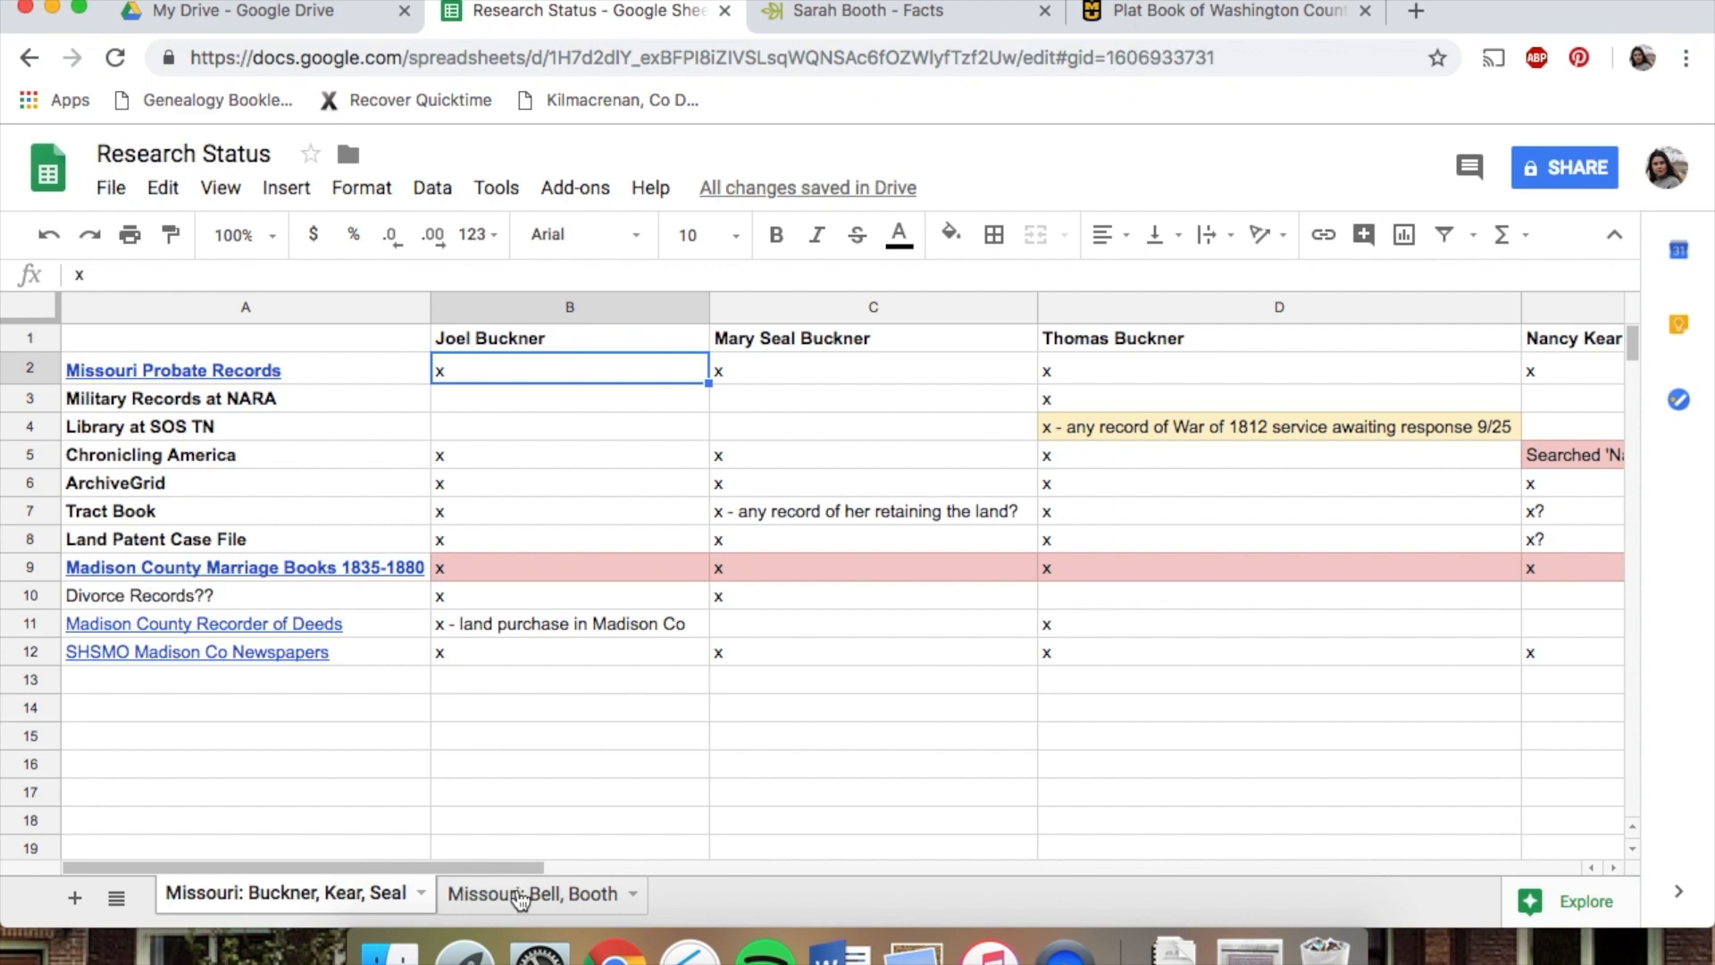
{"action": "left_click", "coordinate": [268, 678]}
{"action": "left_click", "coordinate": [273, 648]}
{"action": "double_click", "coordinate": [295, 641]}
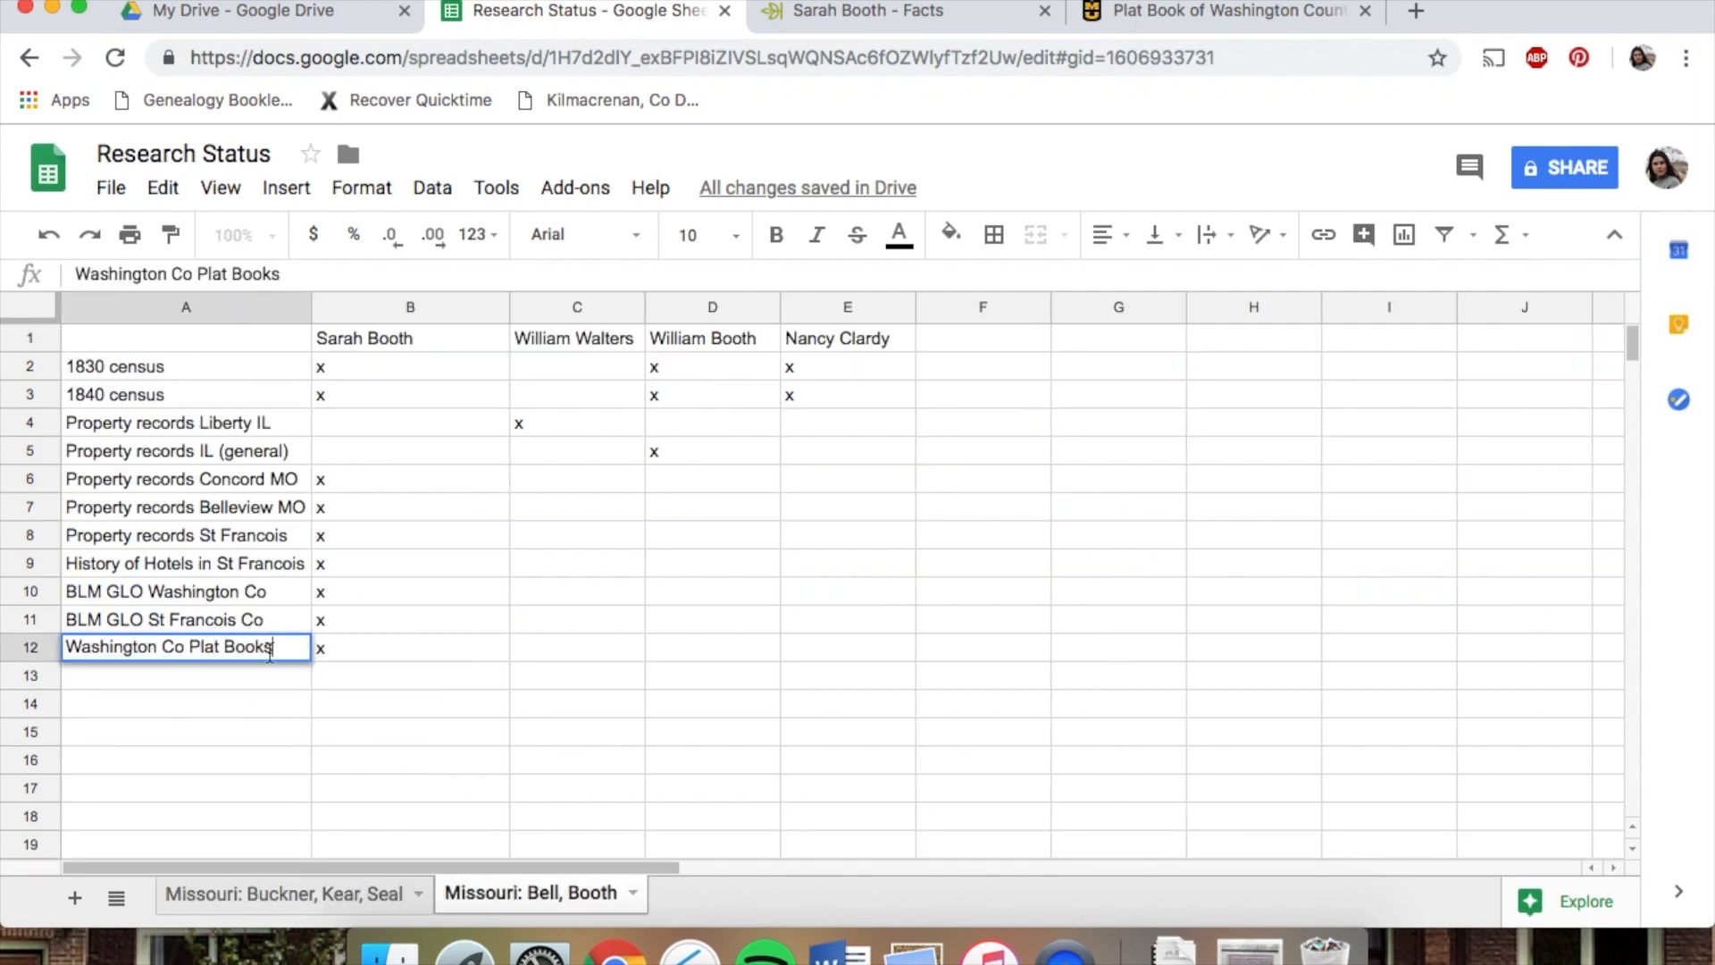
{"action": "left_click", "coordinate": [1189, 12]}
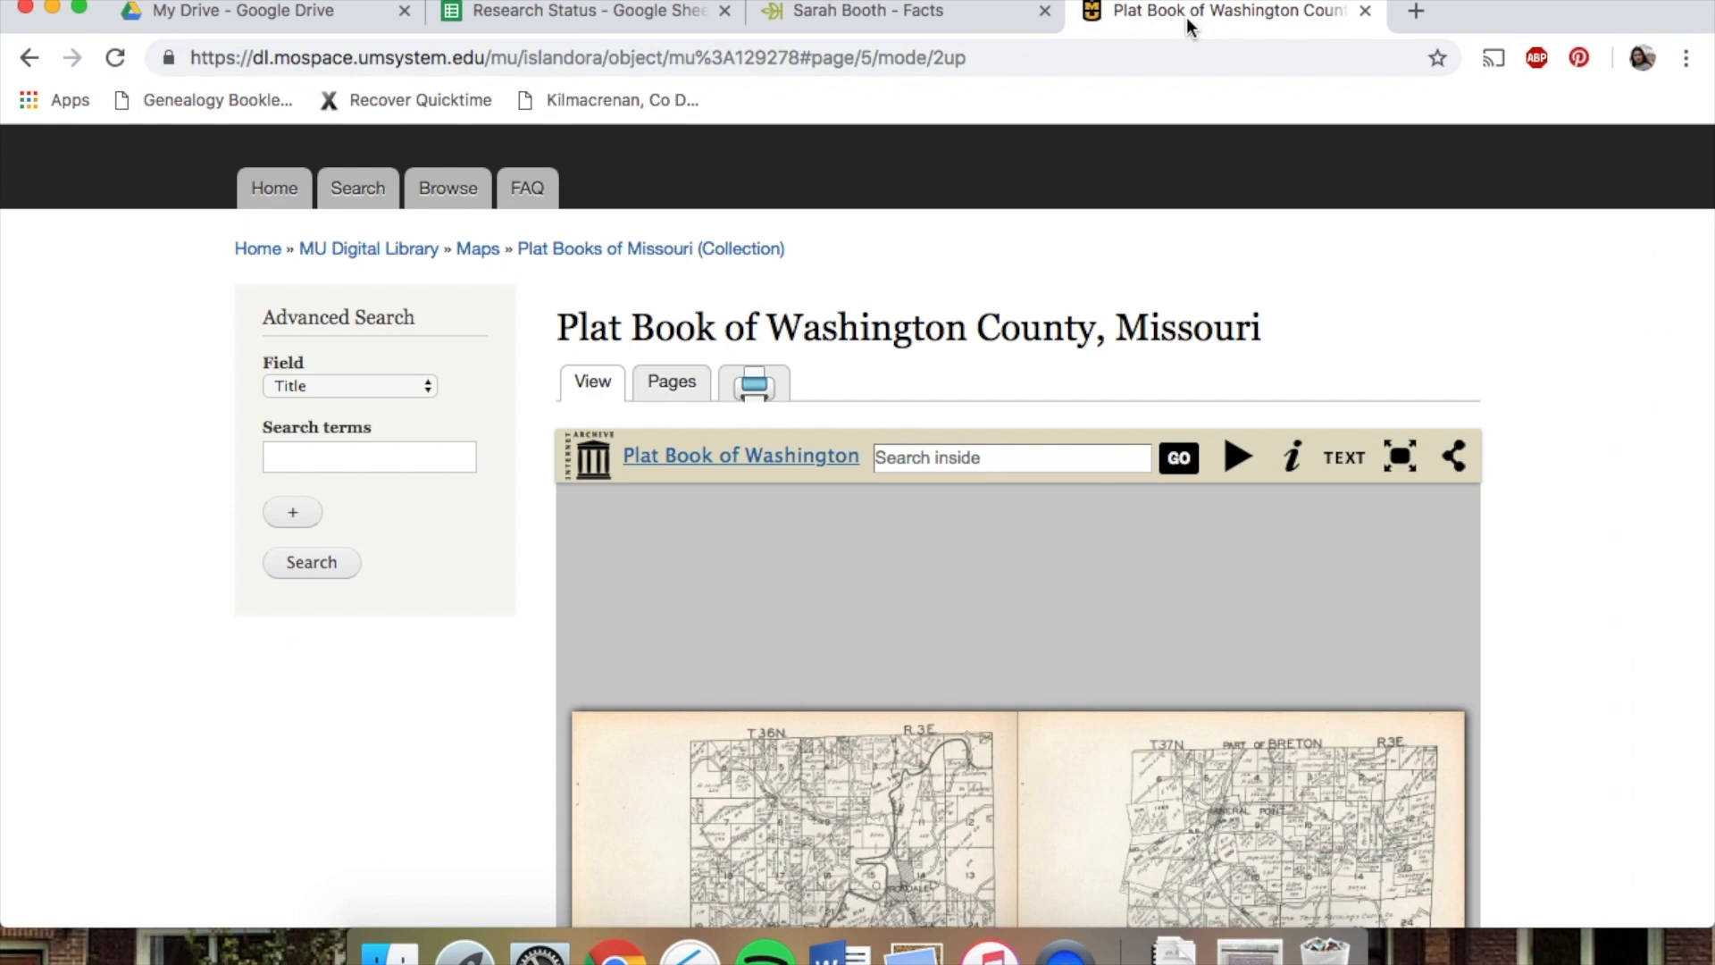
{"action": "scroll", "coordinate": [1085, 323], "scroll_direction": "down", "scroll_amount": 4}
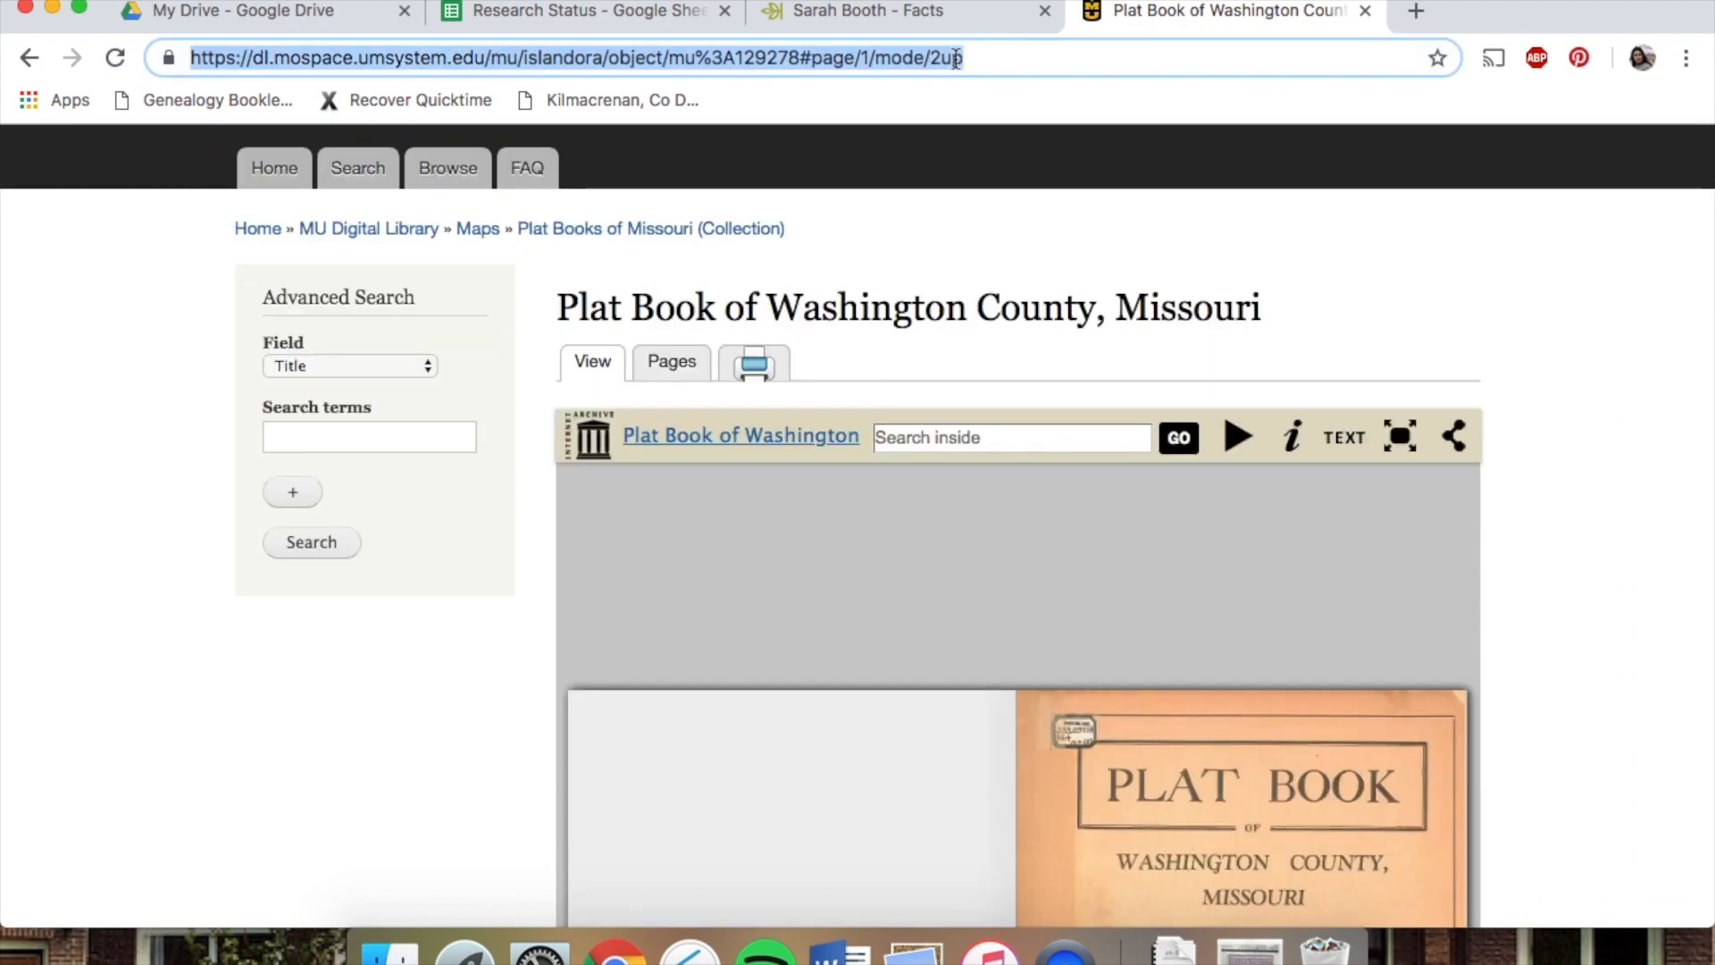
Link the Washington Co Plat Books label to the copied plat book page address
{"action": "left_click", "coordinate": [559, 13]}
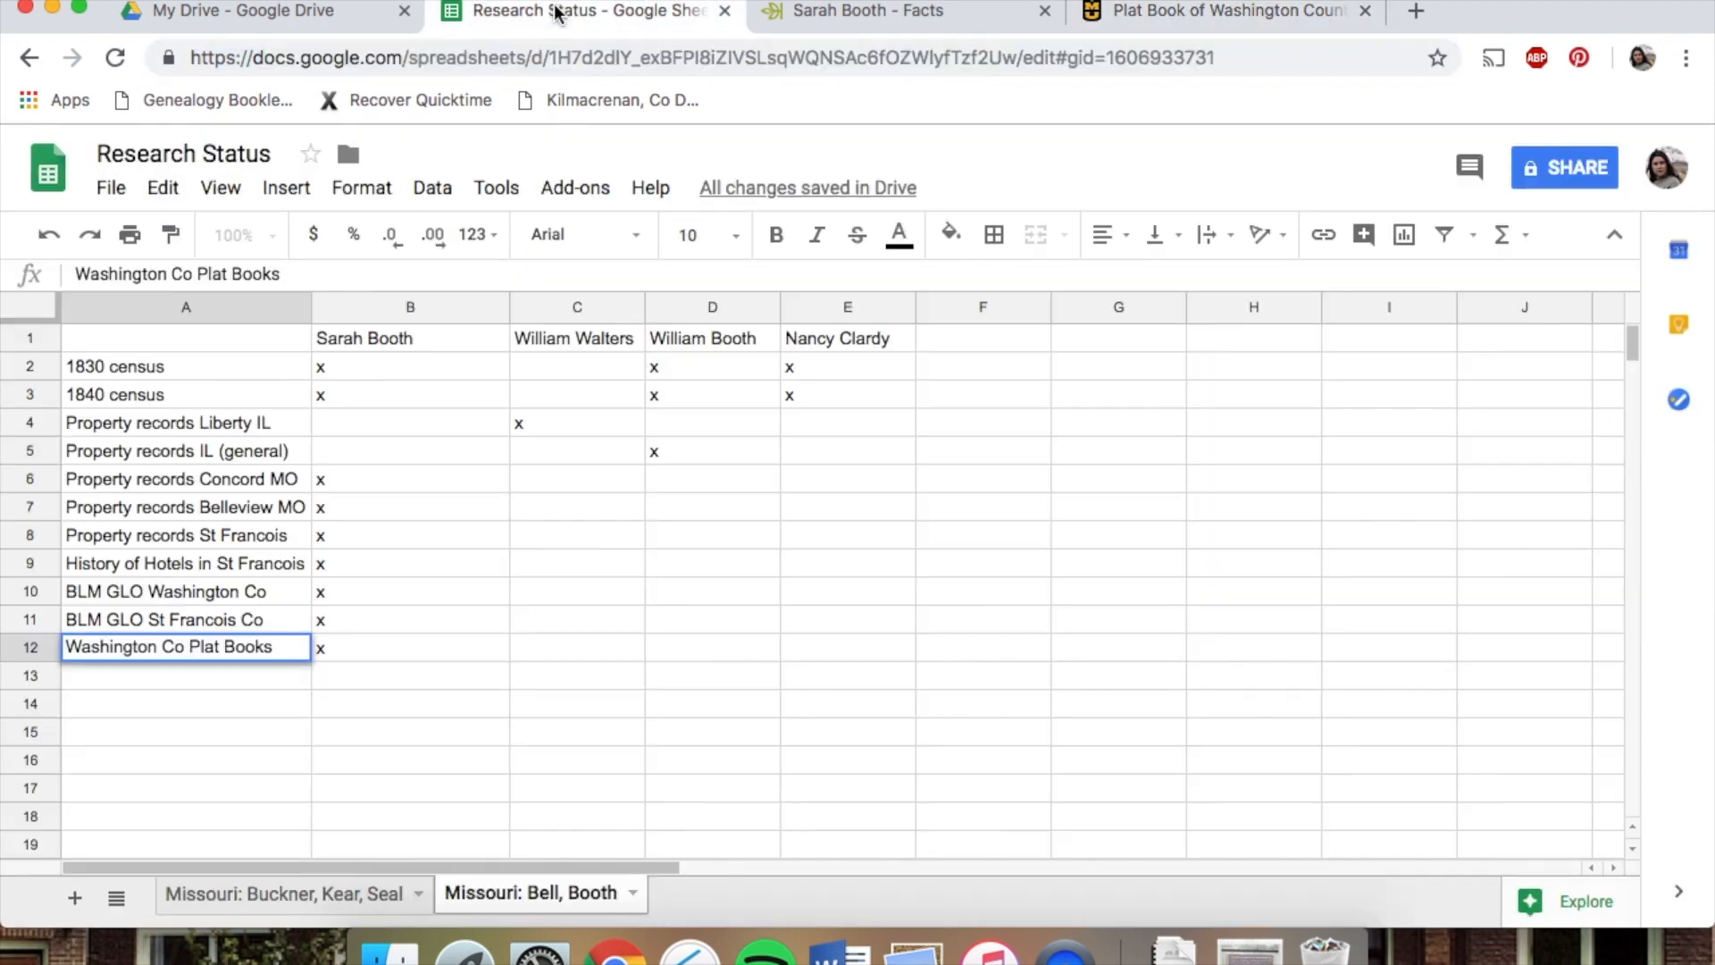
{"action": "left_click", "coordinate": [221, 714]}
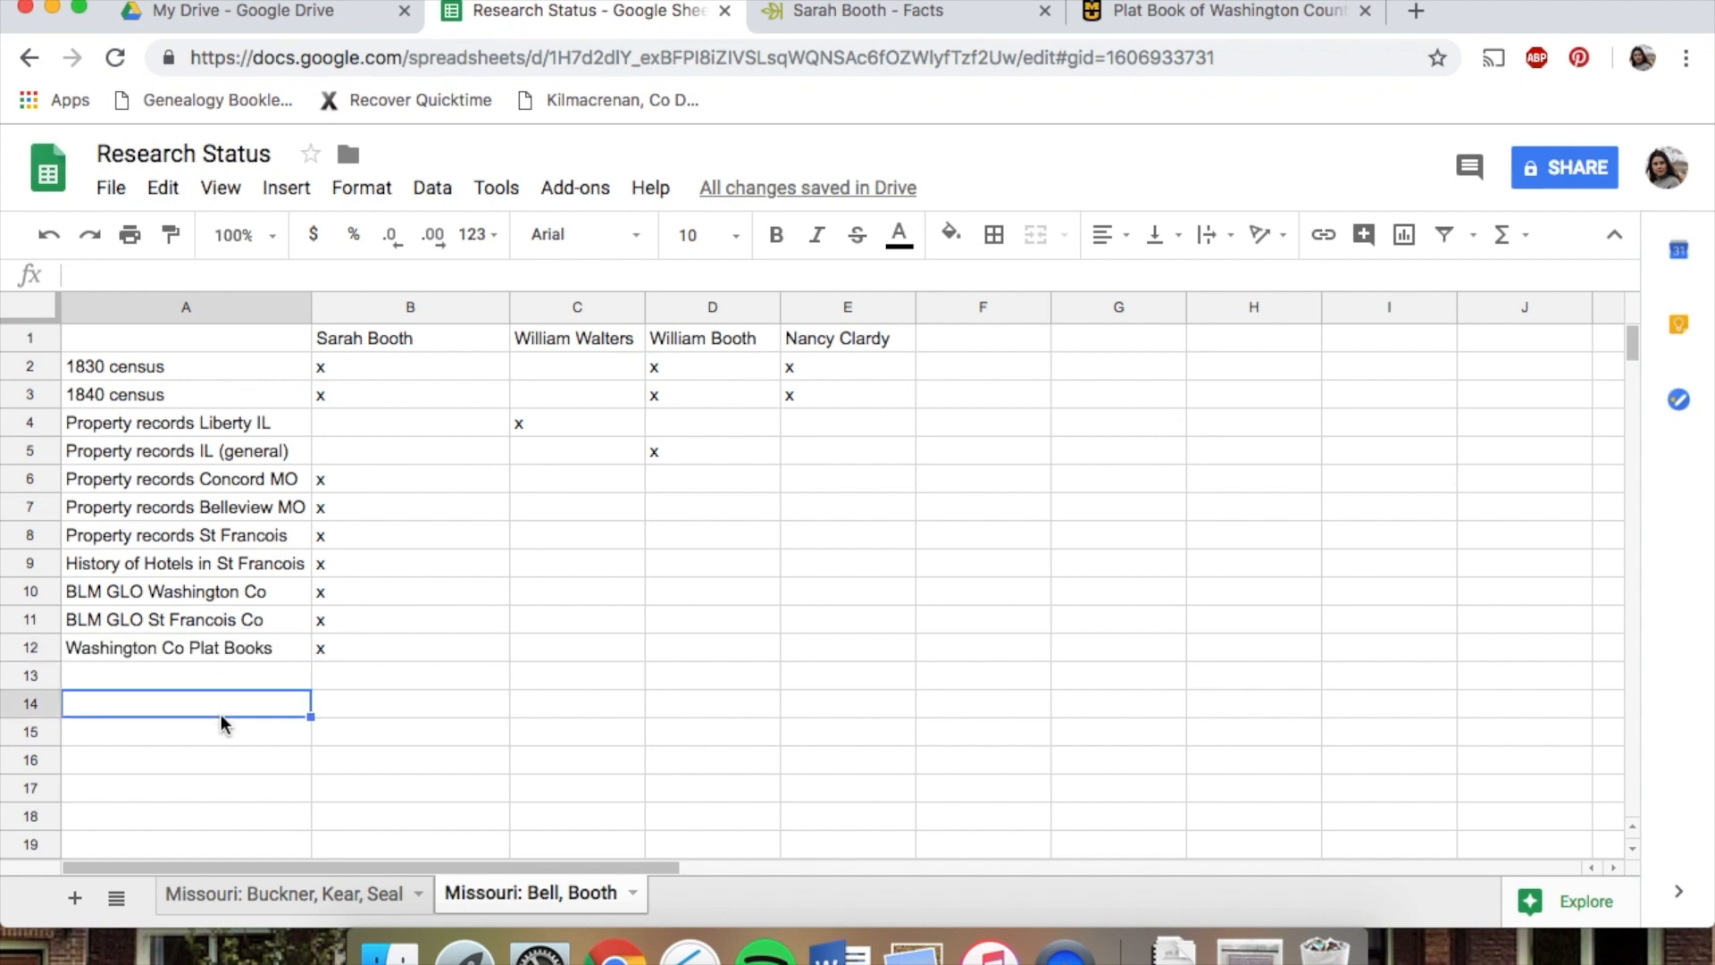
{"action": "left_click", "coordinate": [227, 651]}
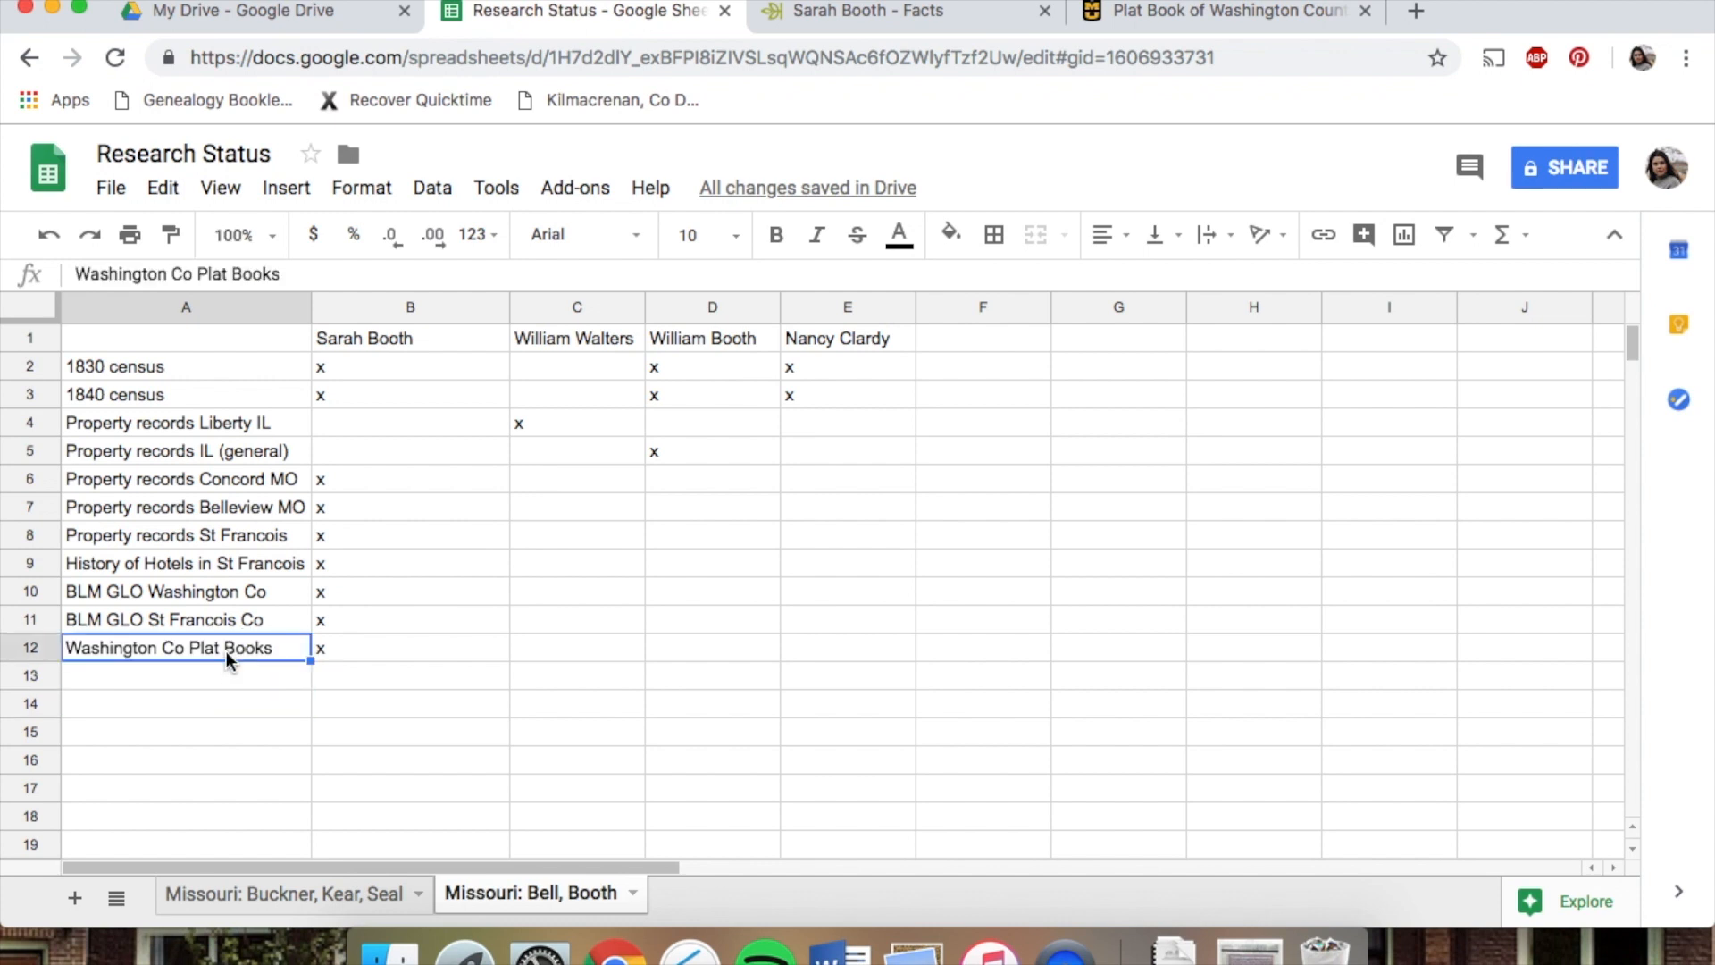
{"action": "left_click", "coordinate": [288, 189]}
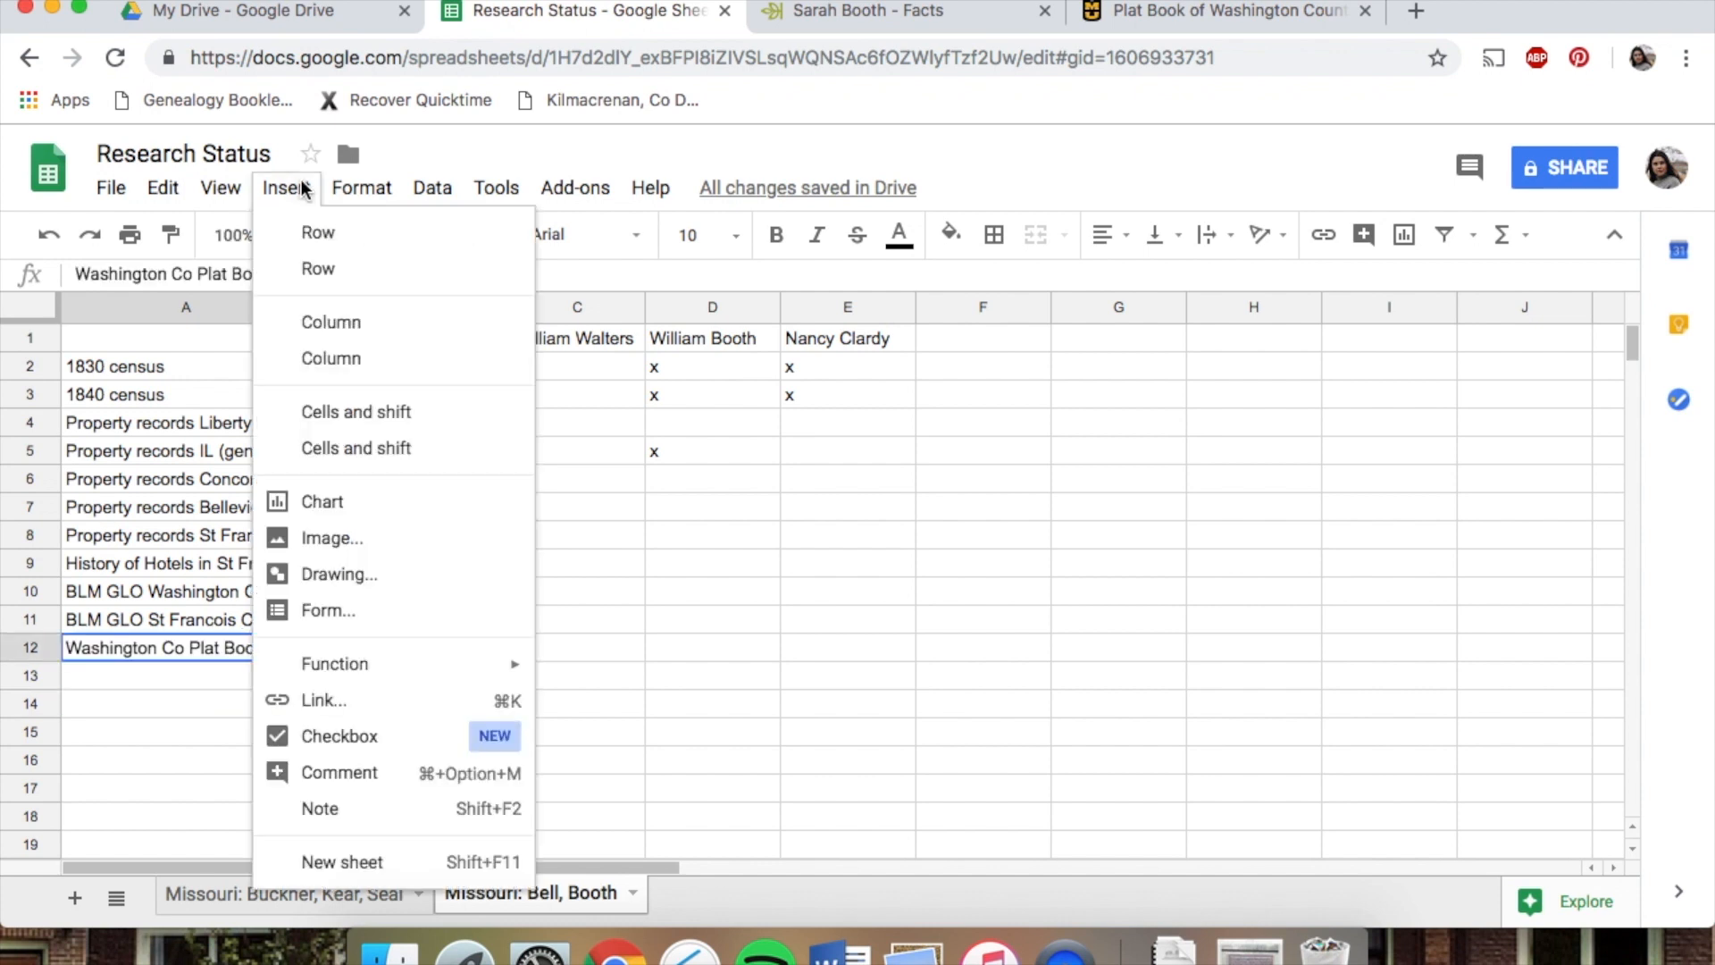
{"action": "left_click", "coordinate": [322, 699]}
{"action": "key", "text": "super+v"}
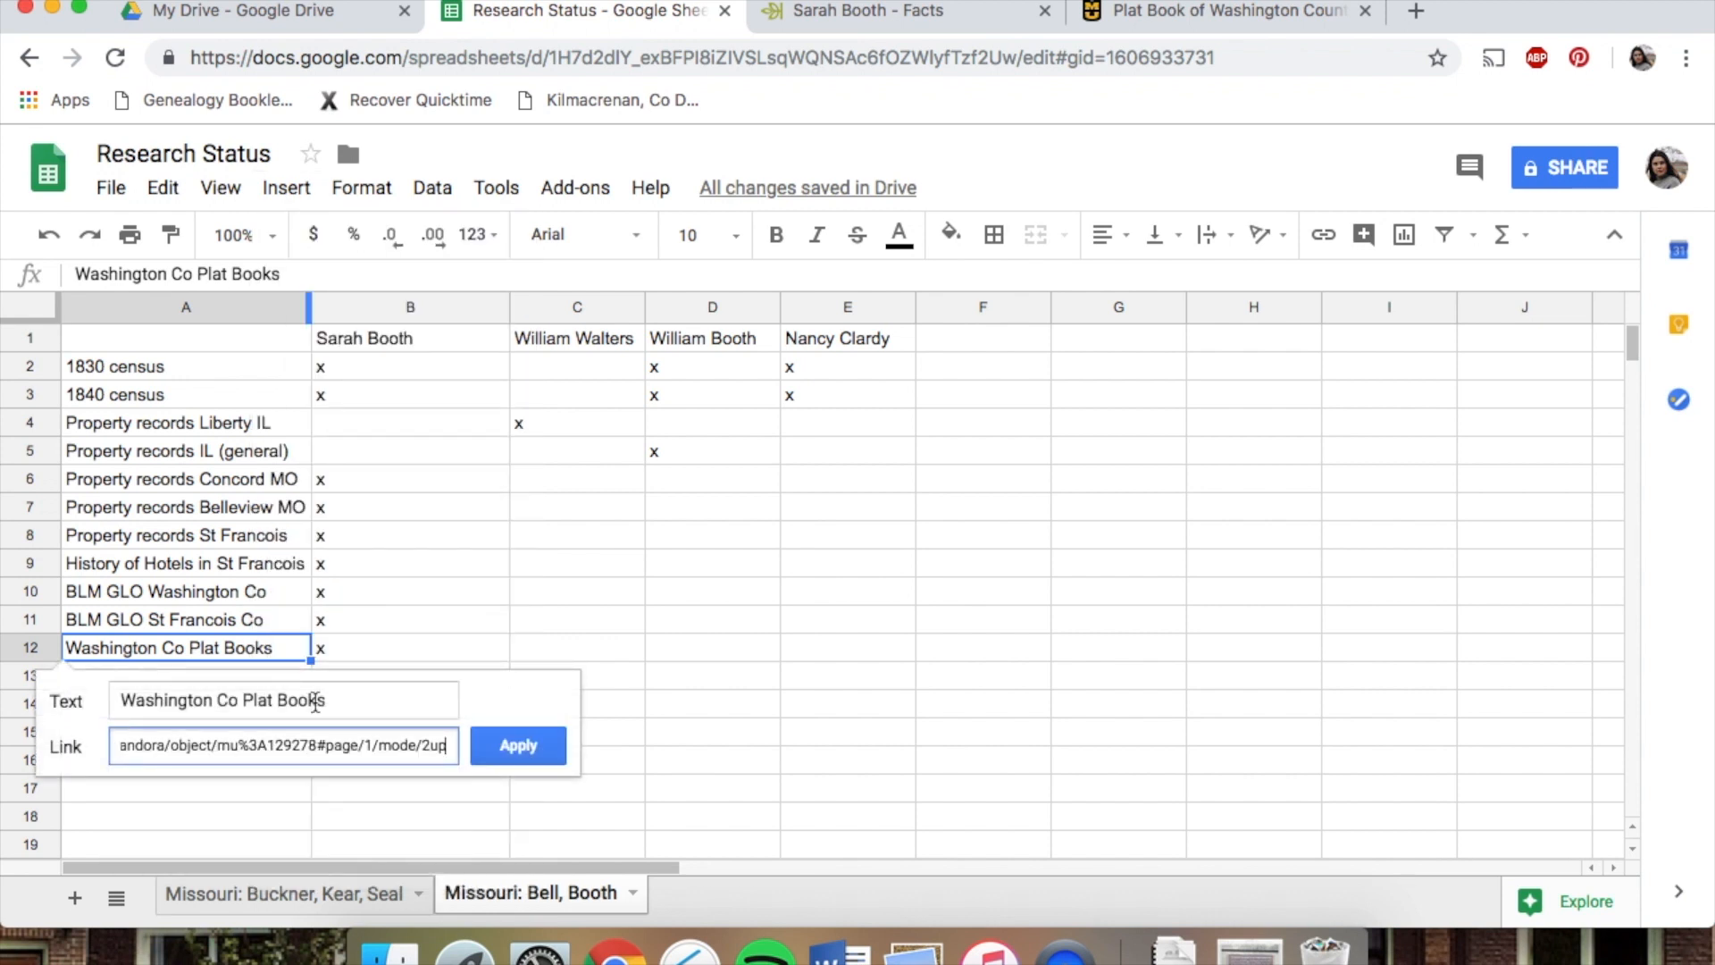
{"action": "left_click", "coordinate": [540, 752]}
{"action": "left_click", "coordinate": [405, 572]}
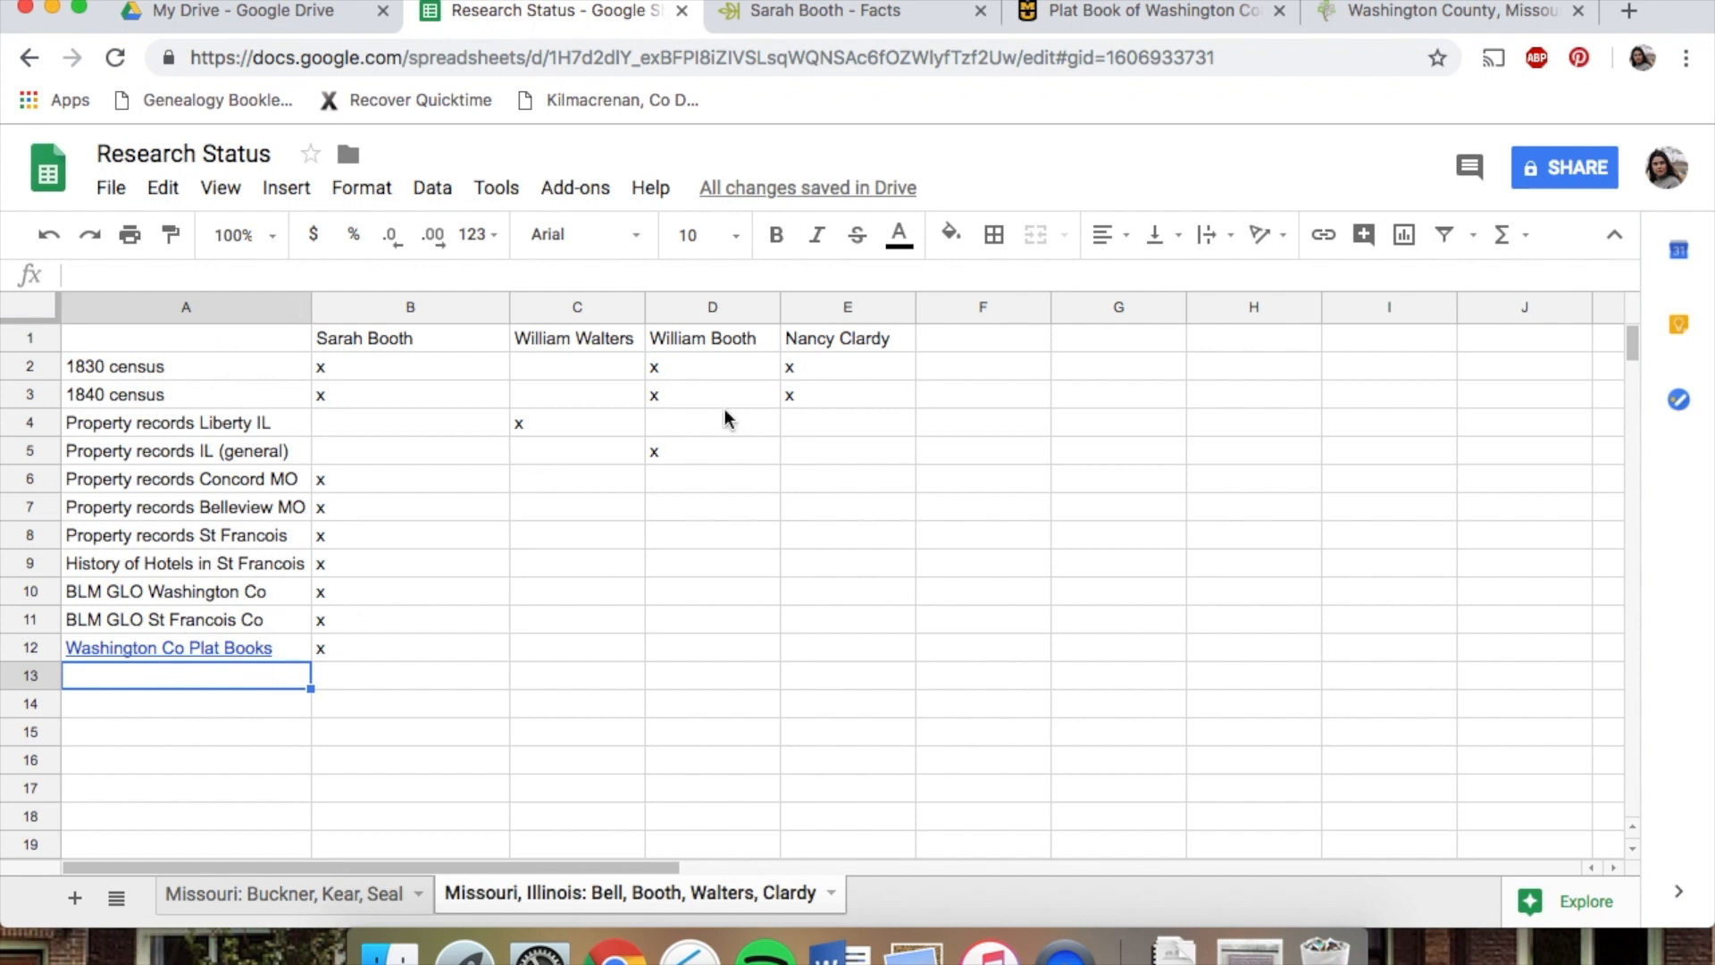
Browse the Washington County, Missouri Genealogy wiki page for available record sources
{"action": "left_click", "coordinate": [1490, 8]}
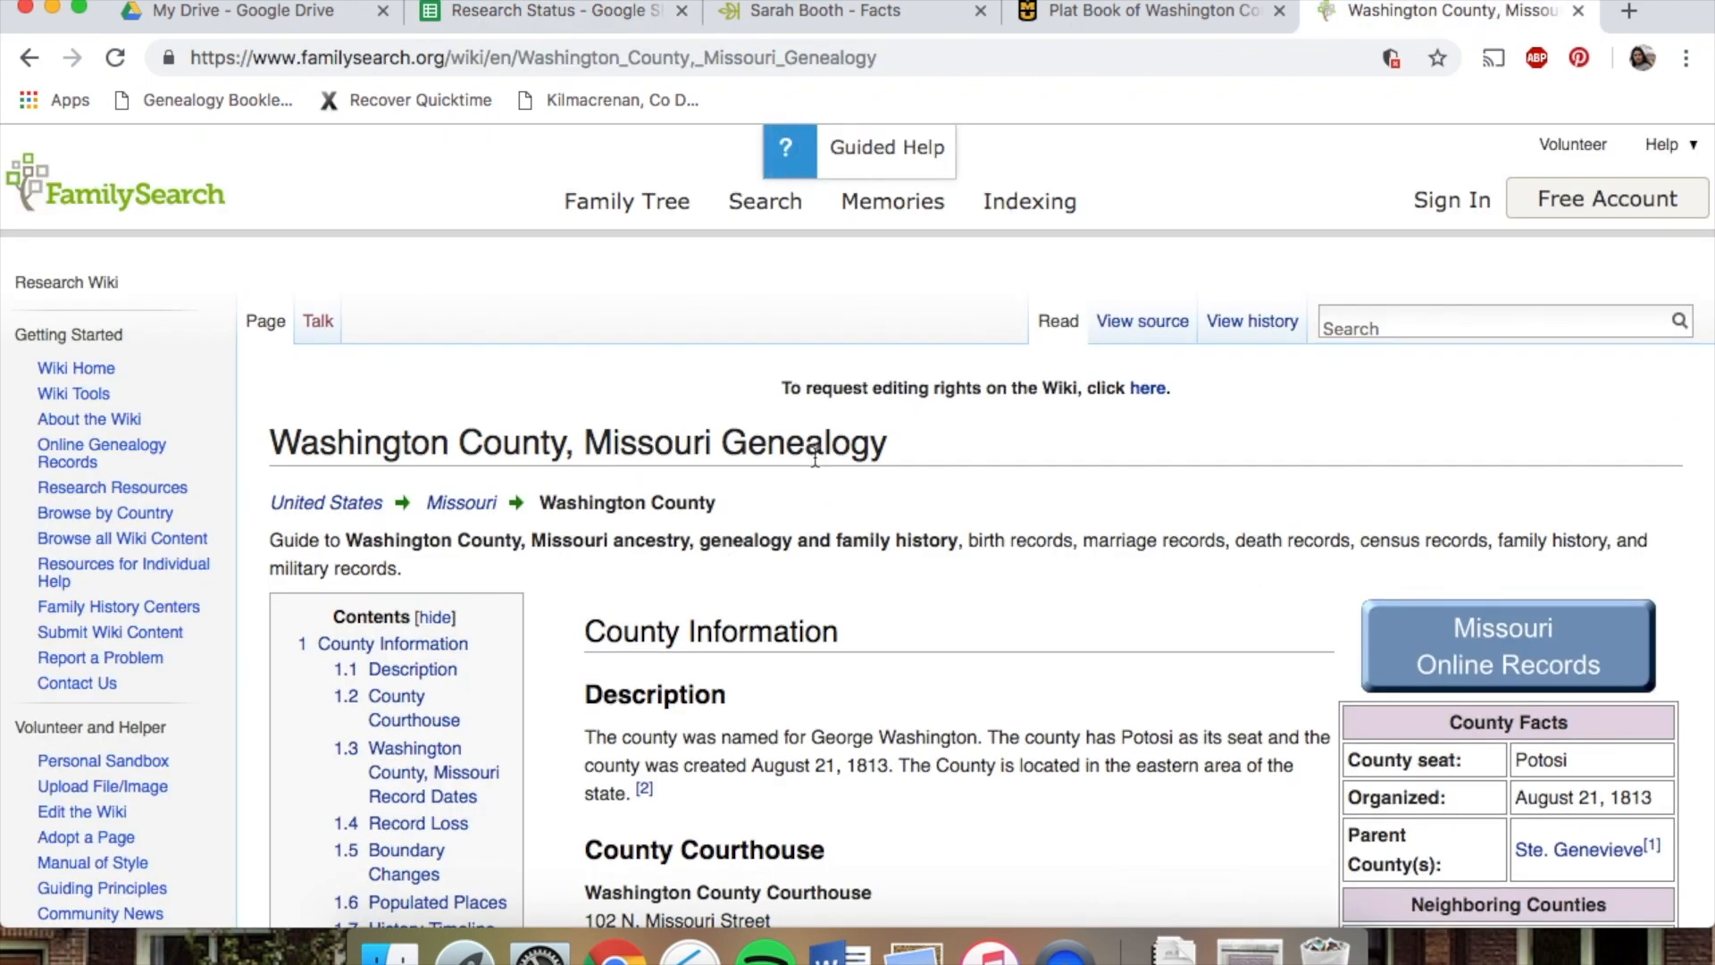
{"action": "scroll", "coordinate": [845, 470], "scroll_direction": "down", "scroll_amount": 5}
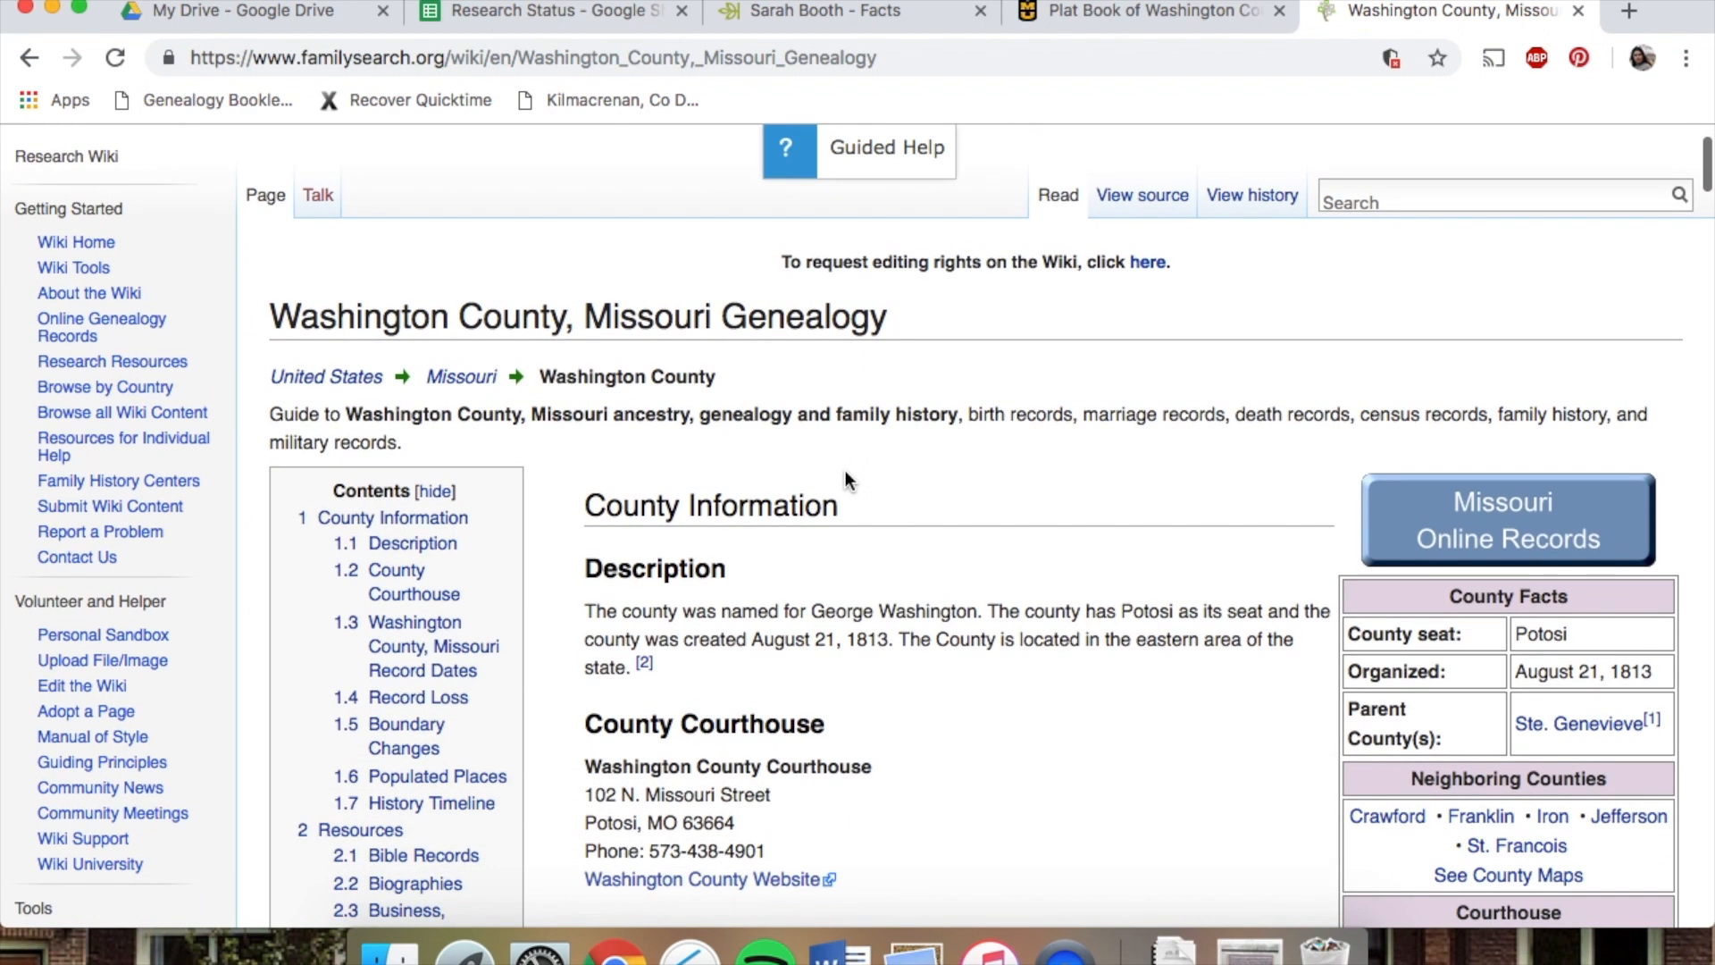
{"action": "scroll", "coordinate": [845, 470], "scroll_direction": "down", "scroll_amount": 3}
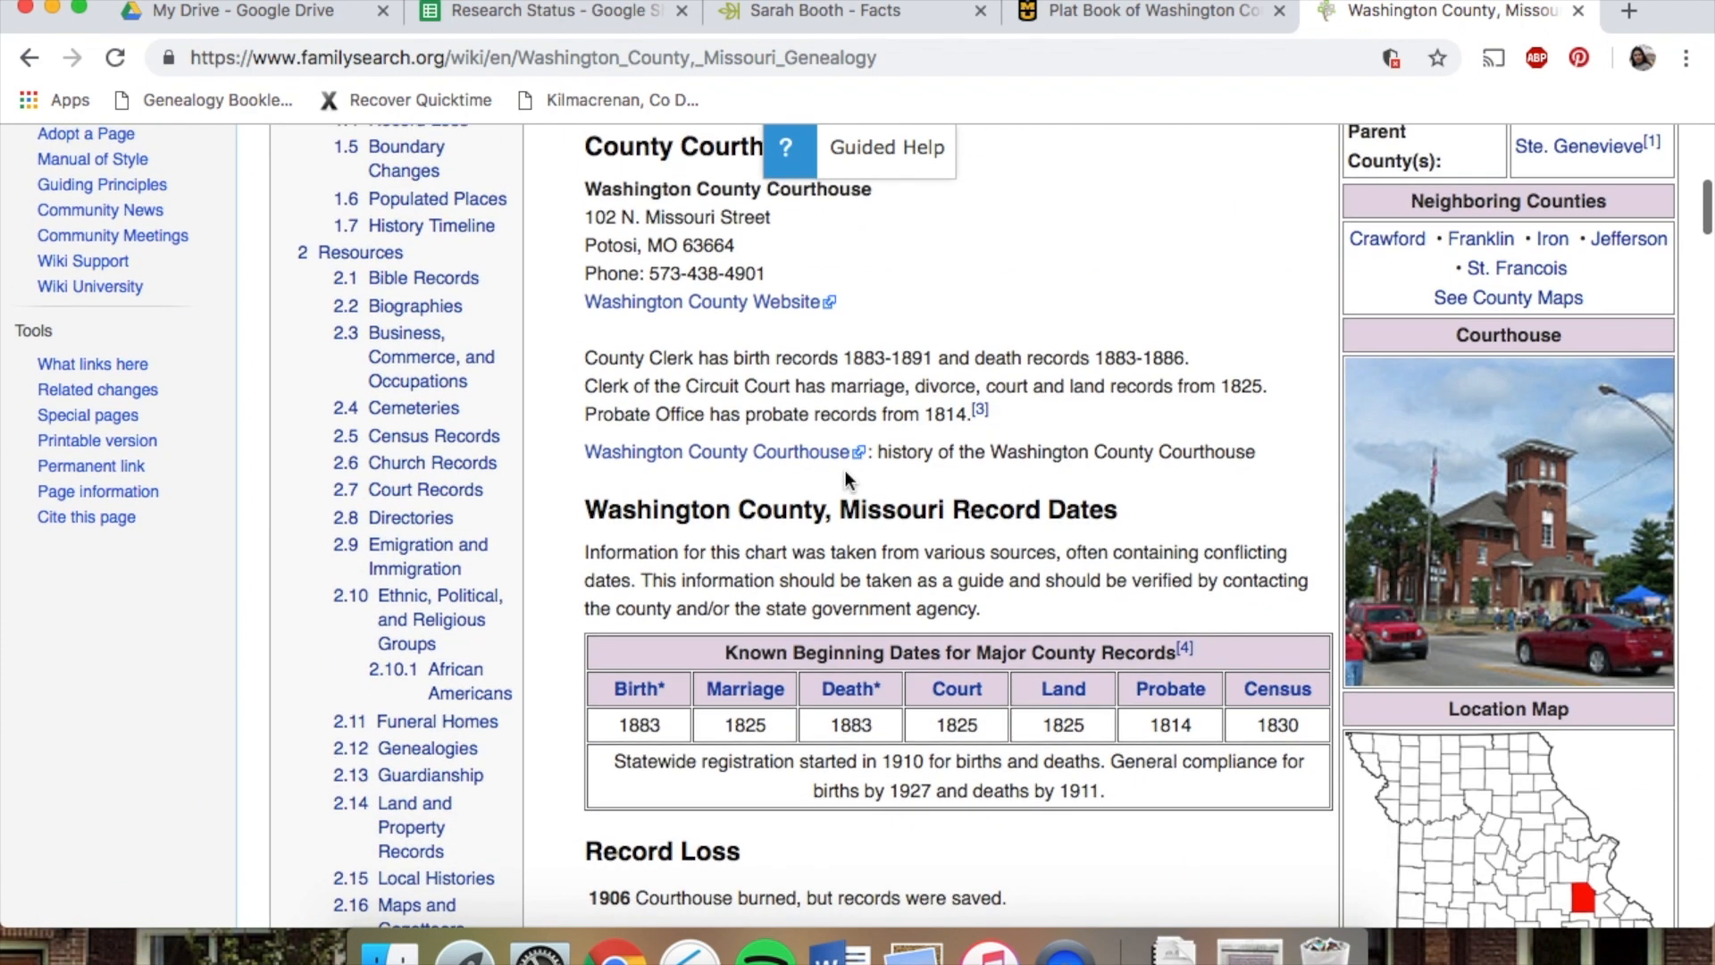
{"action": "scroll", "coordinate": [845, 470], "scroll_direction": "down", "scroll_amount": 2}
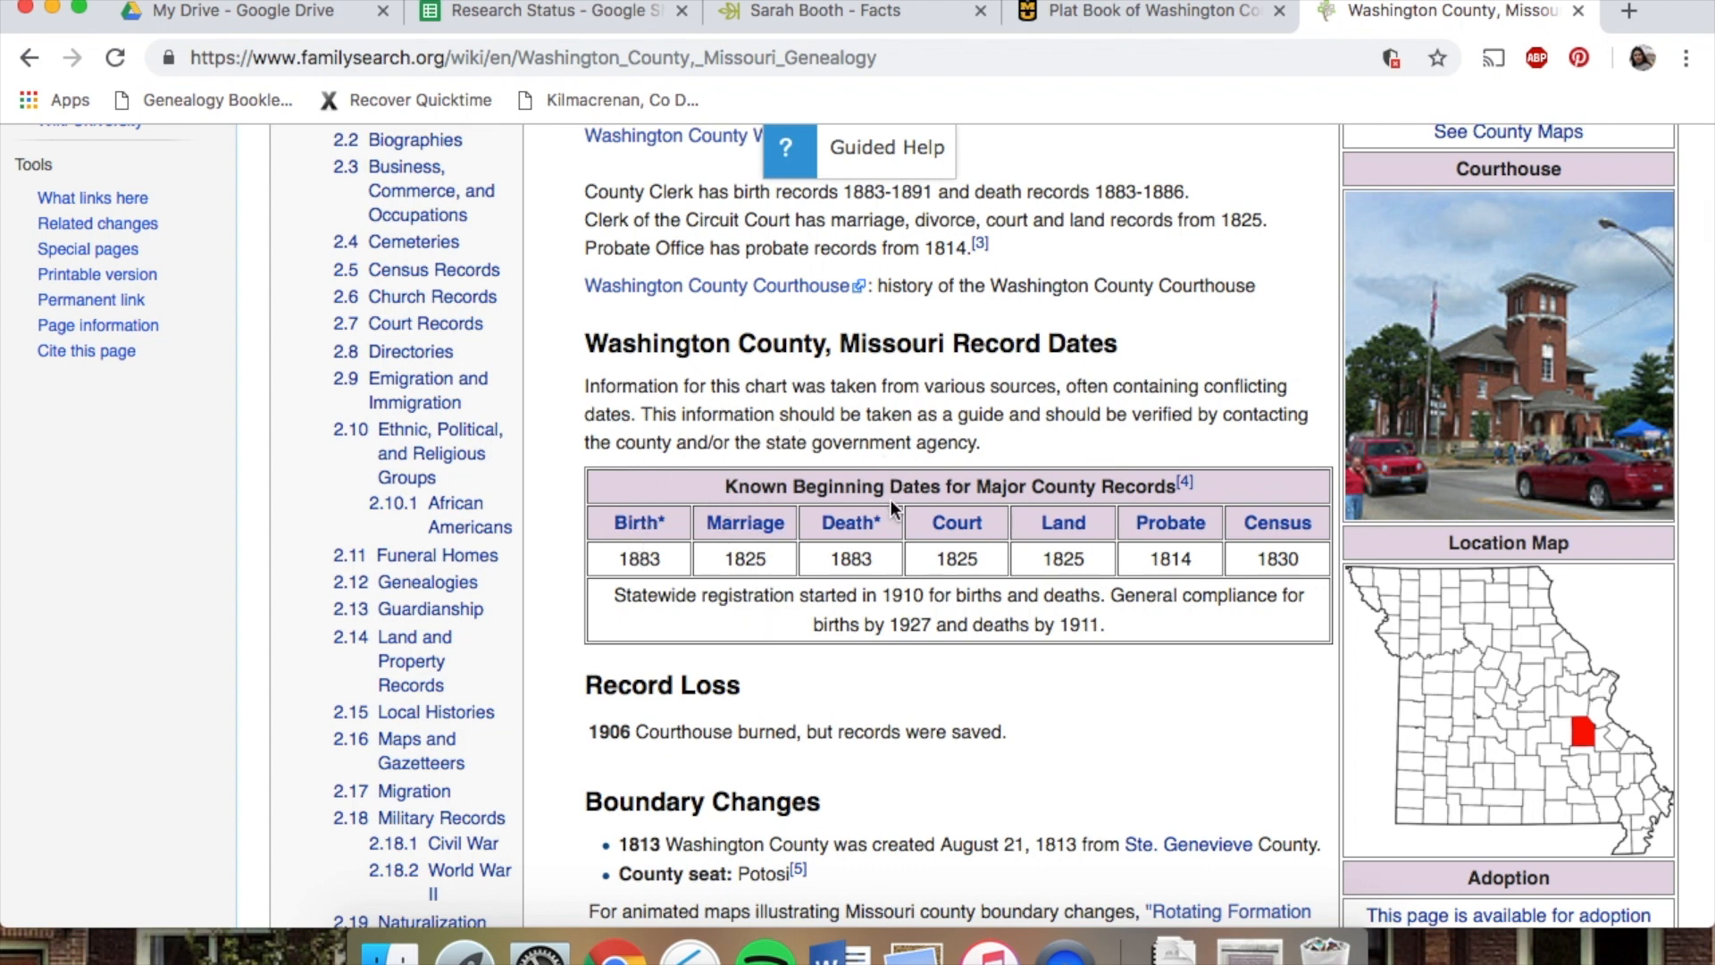
{"action": "scroll", "coordinate": [868, 558], "scroll_direction": "down", "scroll_amount": 15}
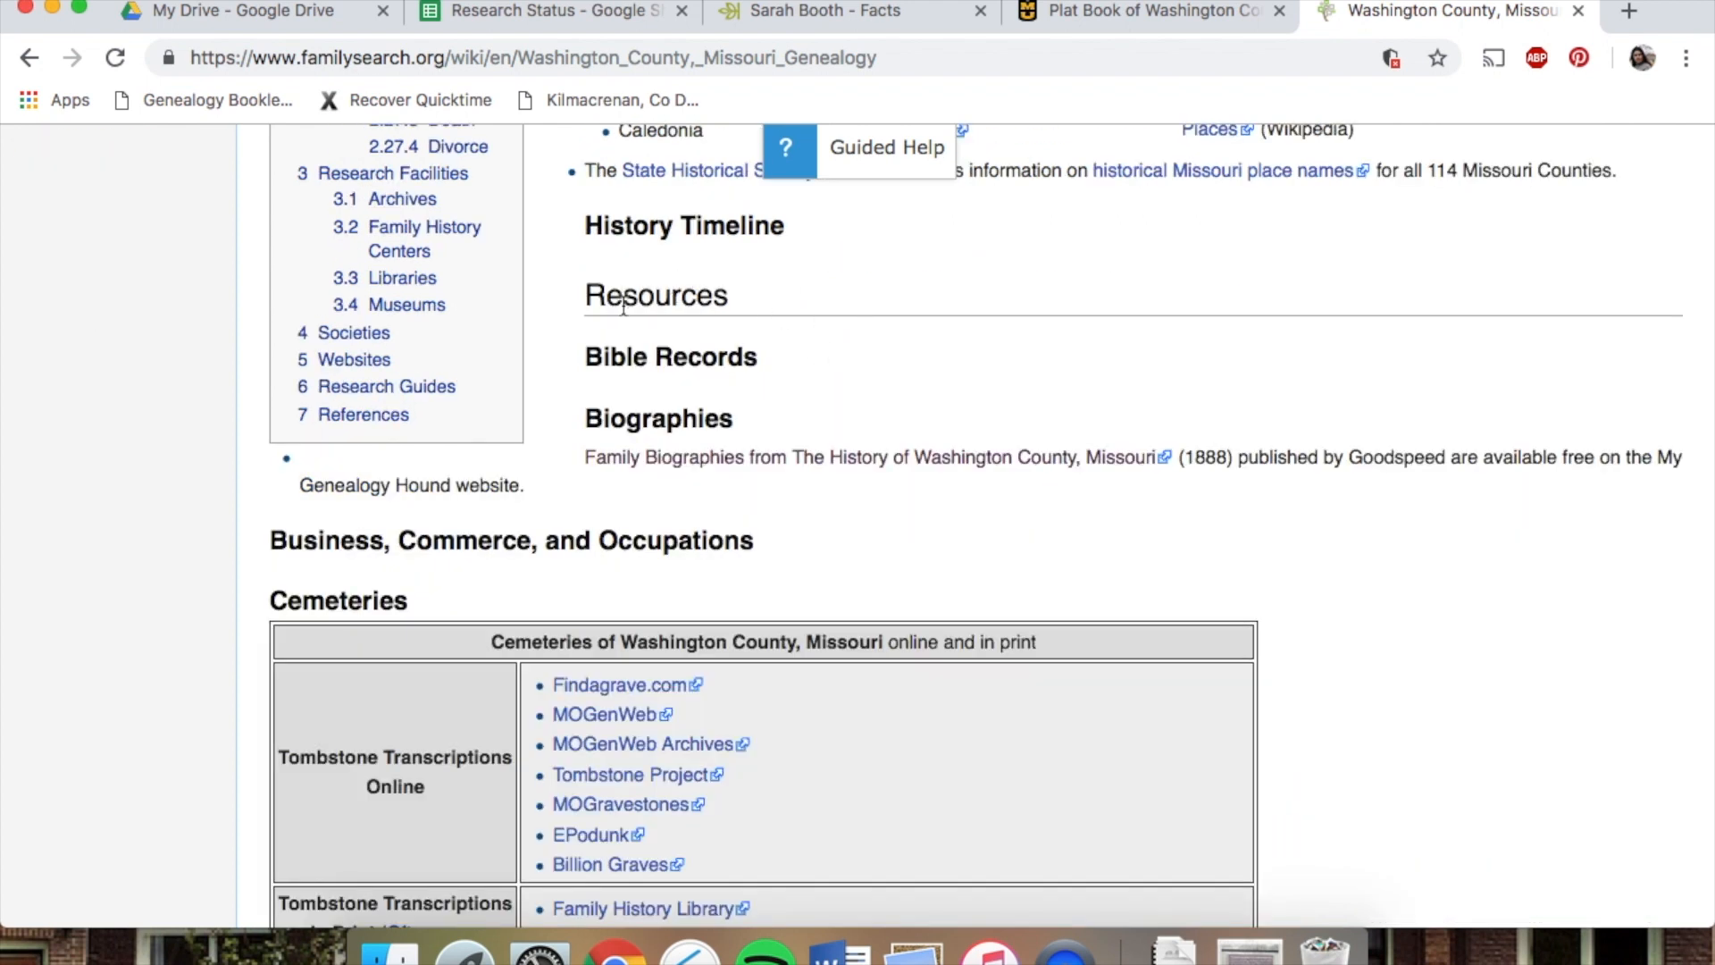
{"action": "scroll", "coordinate": [623, 306], "scroll_direction": "down", "scroll_amount": 3}
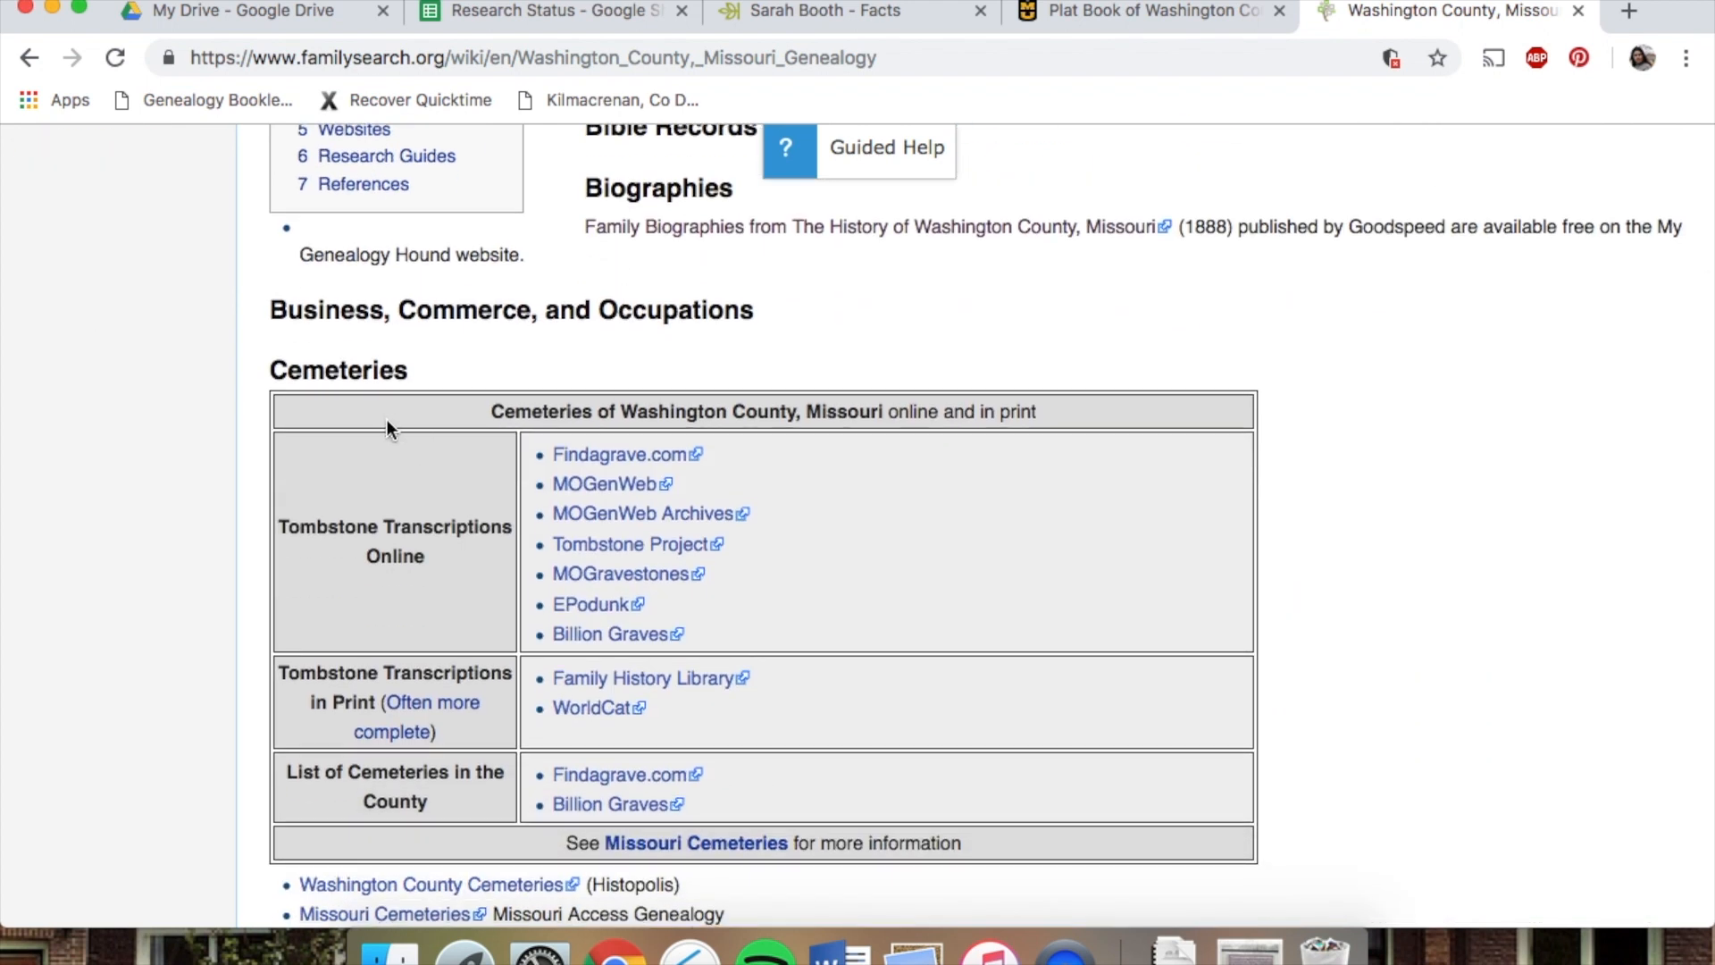
{"action": "scroll", "coordinate": [368, 582], "scroll_direction": "down", "scroll_amount": 5}
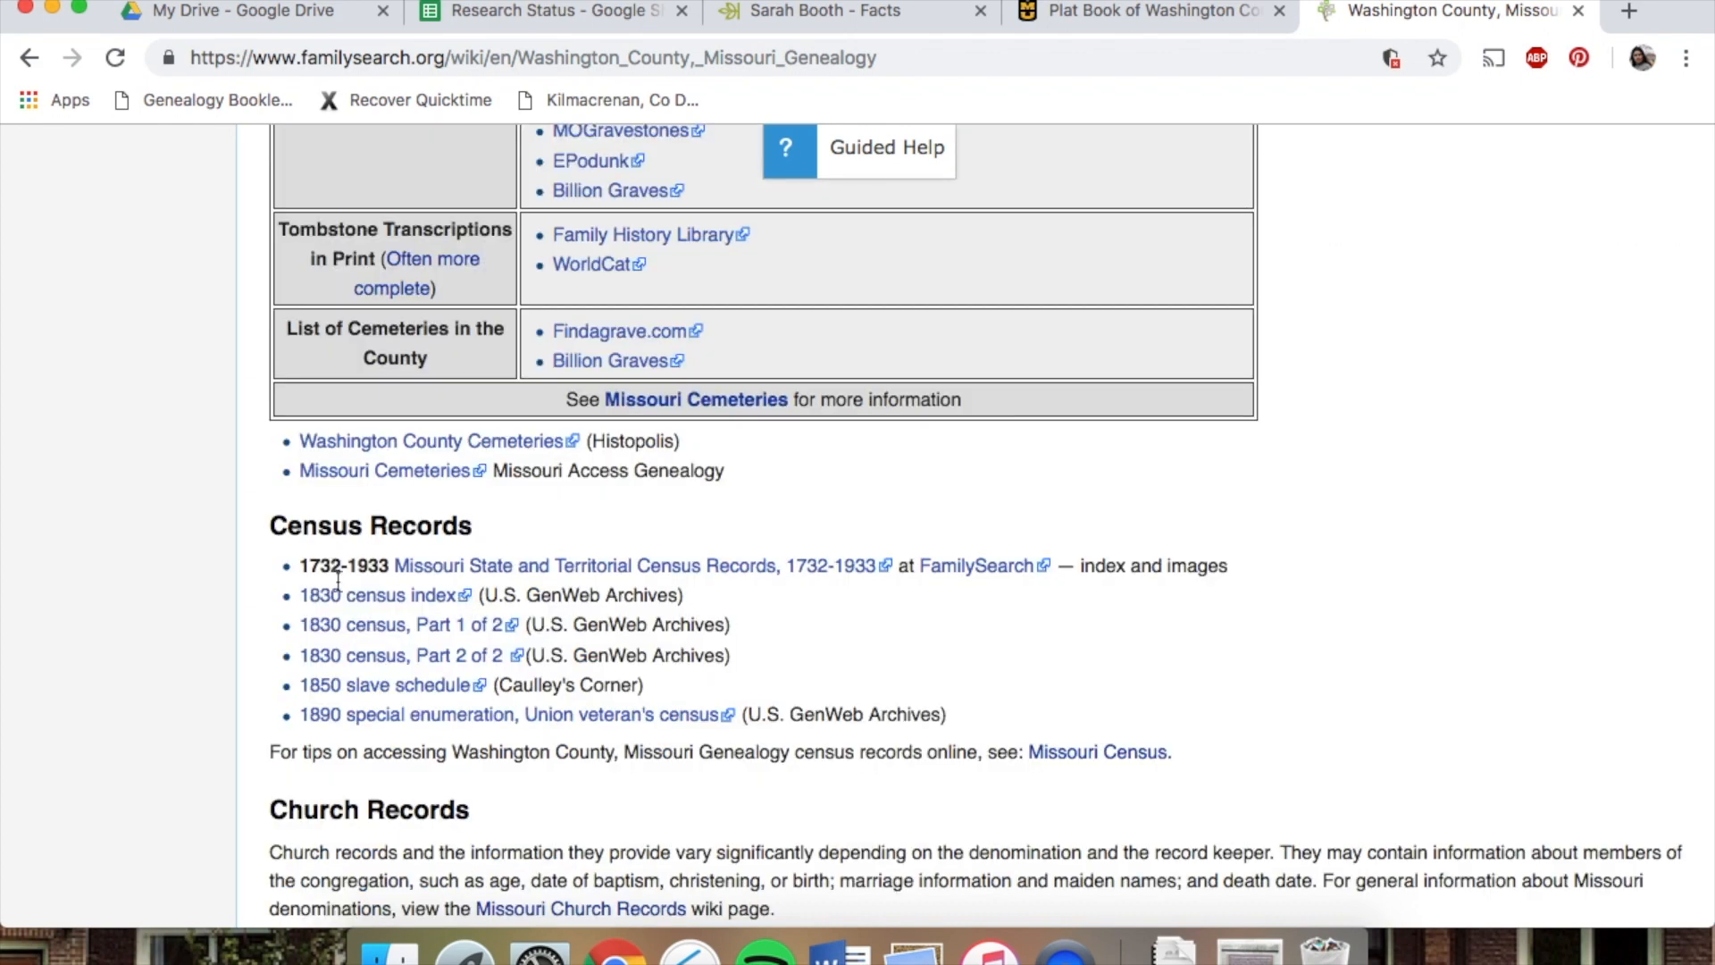
{"action": "scroll", "coordinate": [170, 693], "scroll_direction": "down", "scroll_amount": 4}
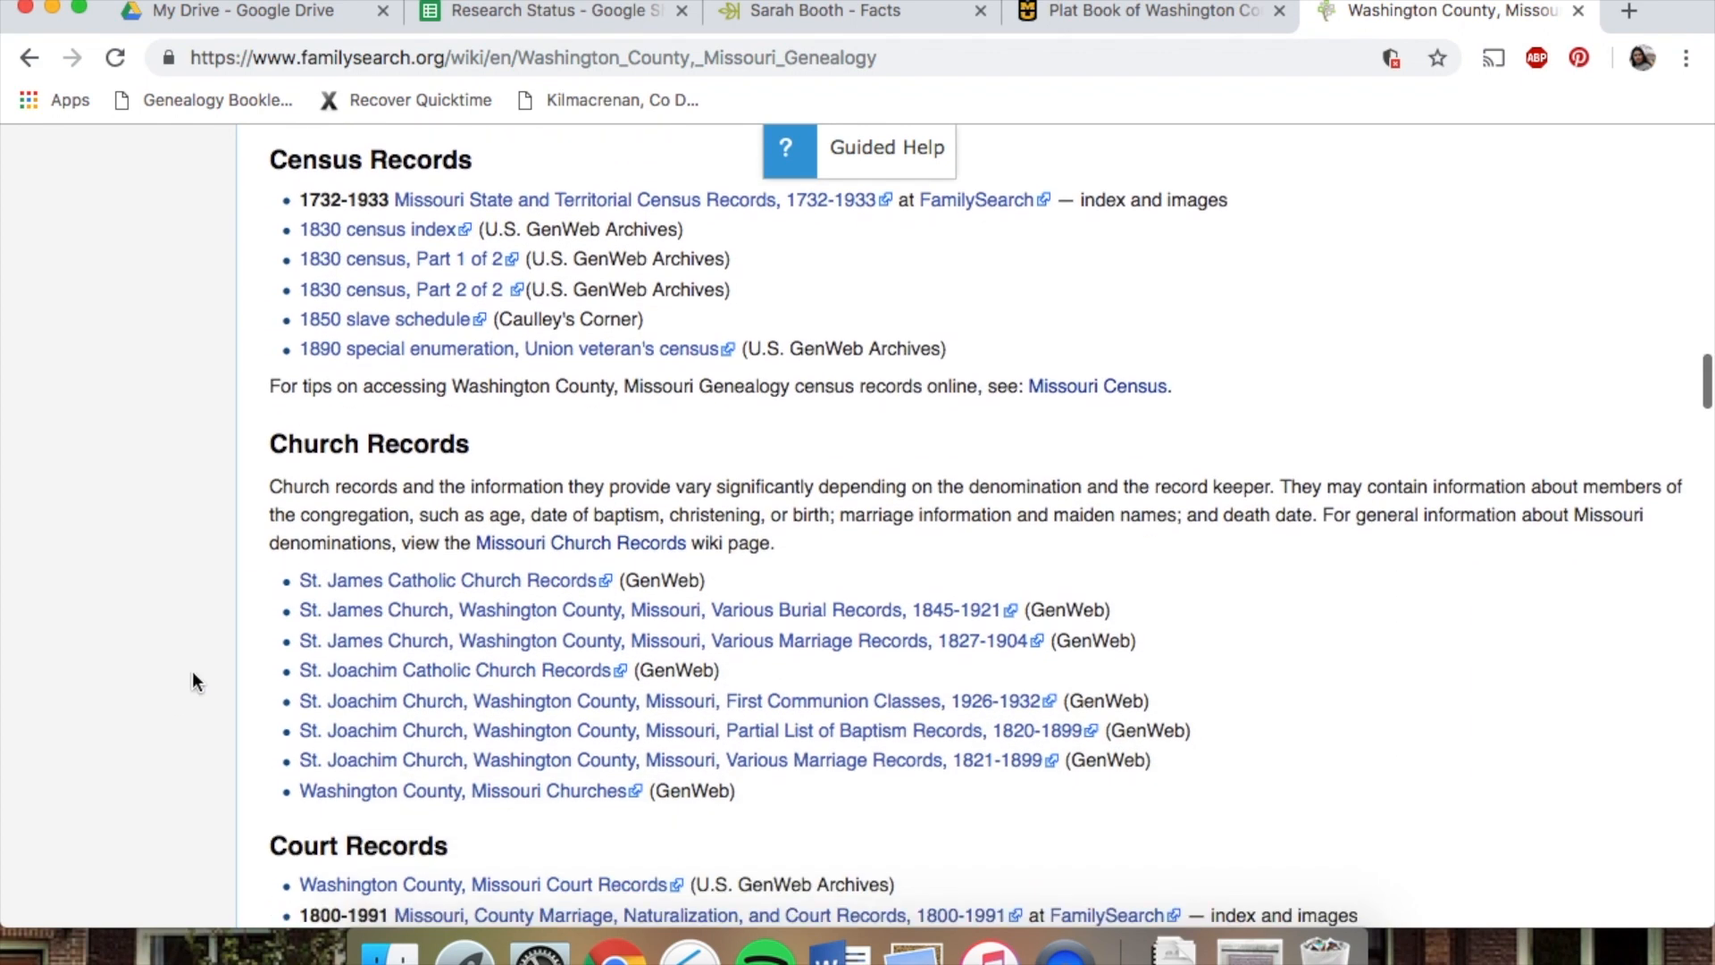
{"action": "scroll", "coordinate": [191, 509], "scroll_direction": "down", "scroll_amount": 3}
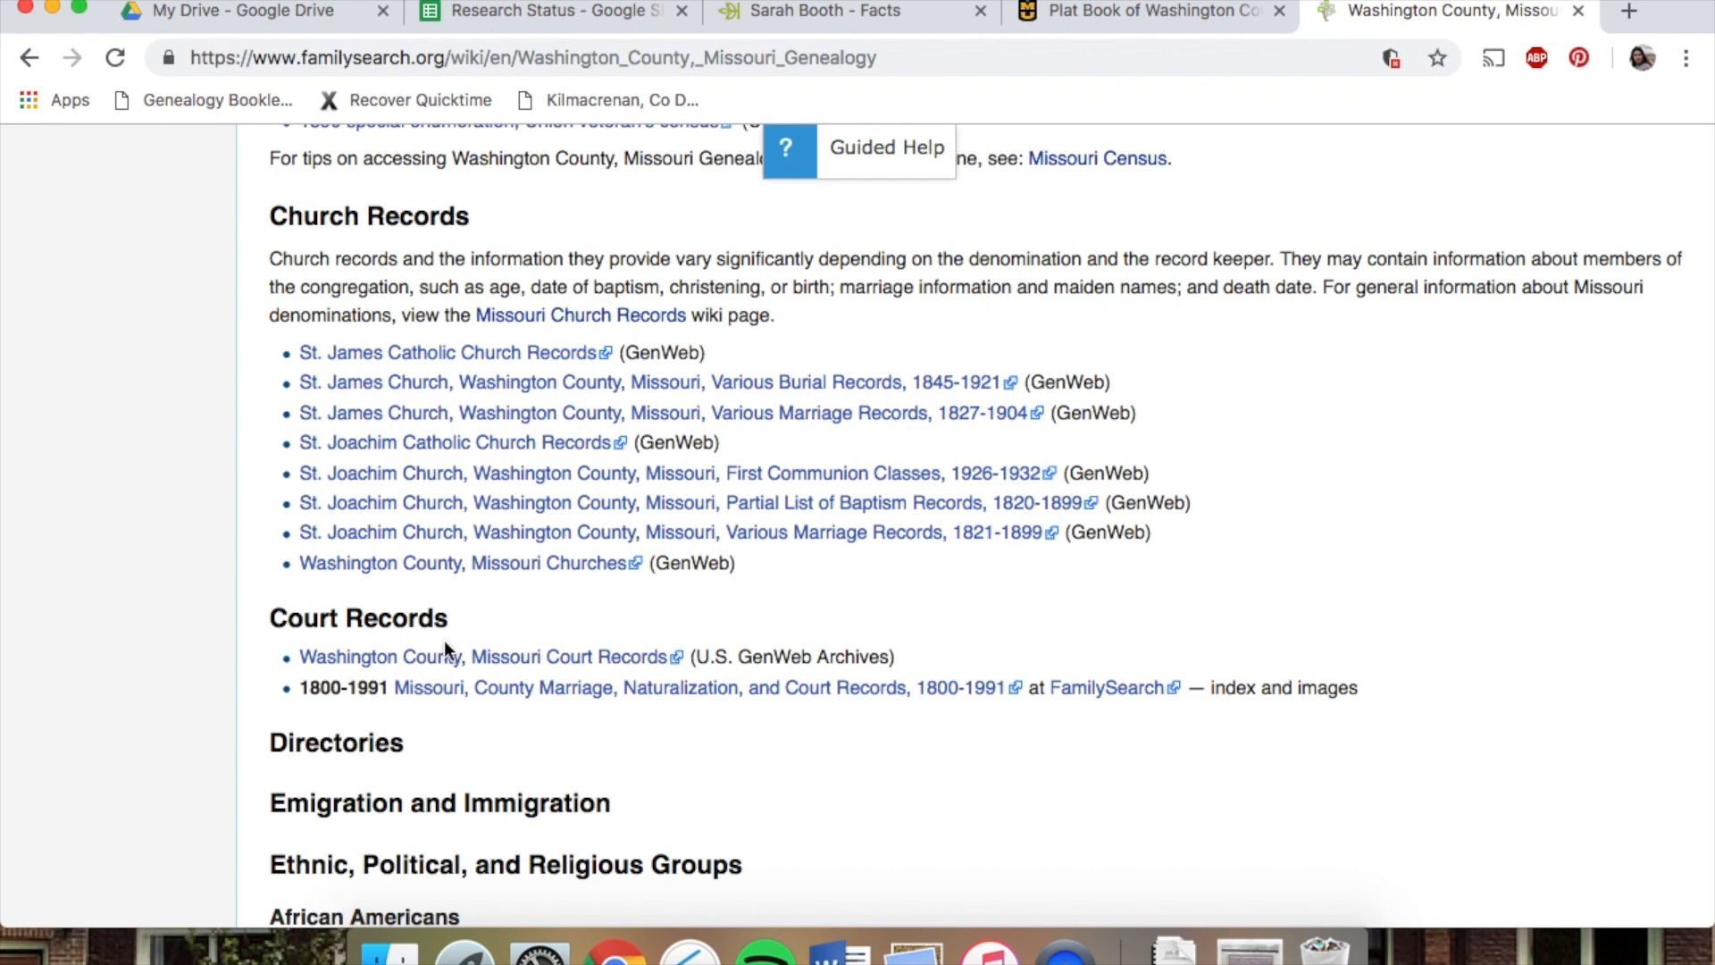
{"action": "scroll", "coordinate": [449, 658], "scroll_direction": "down", "scroll_amount": 8}
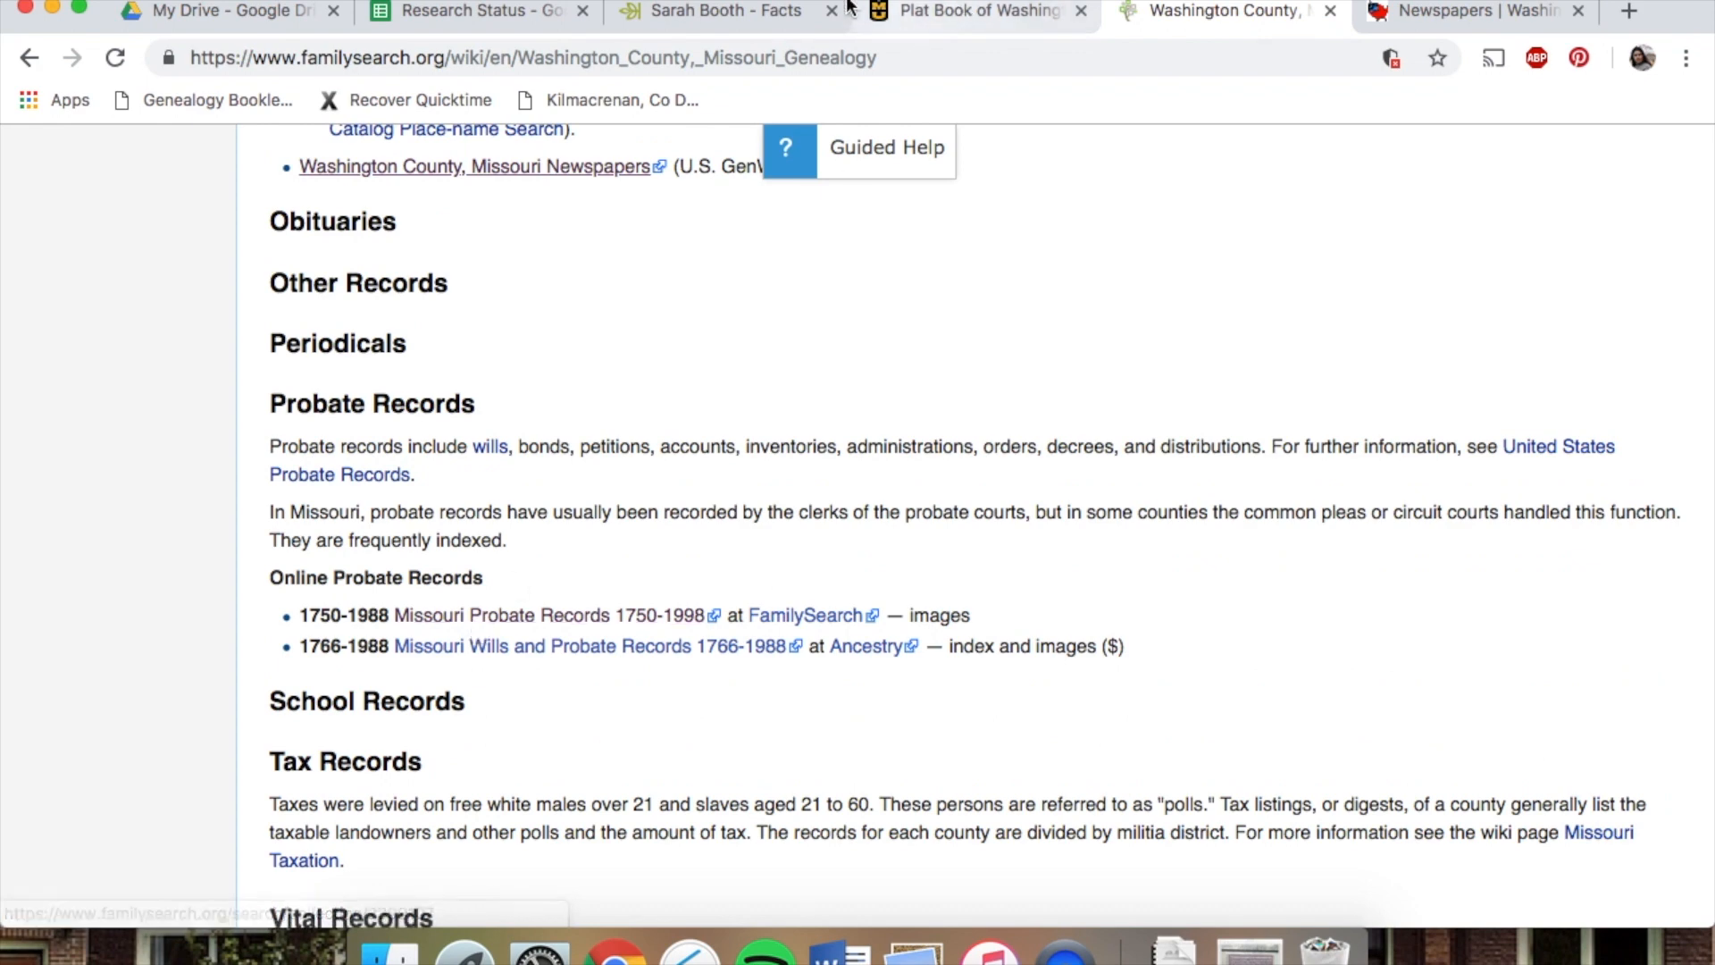
Add a new row labelled Missouri Probate Records 1750-1998 below the court house entry
{"action": "left_click", "coordinate": [715, 12]}
{"action": "left_click", "coordinate": [468, 19]}
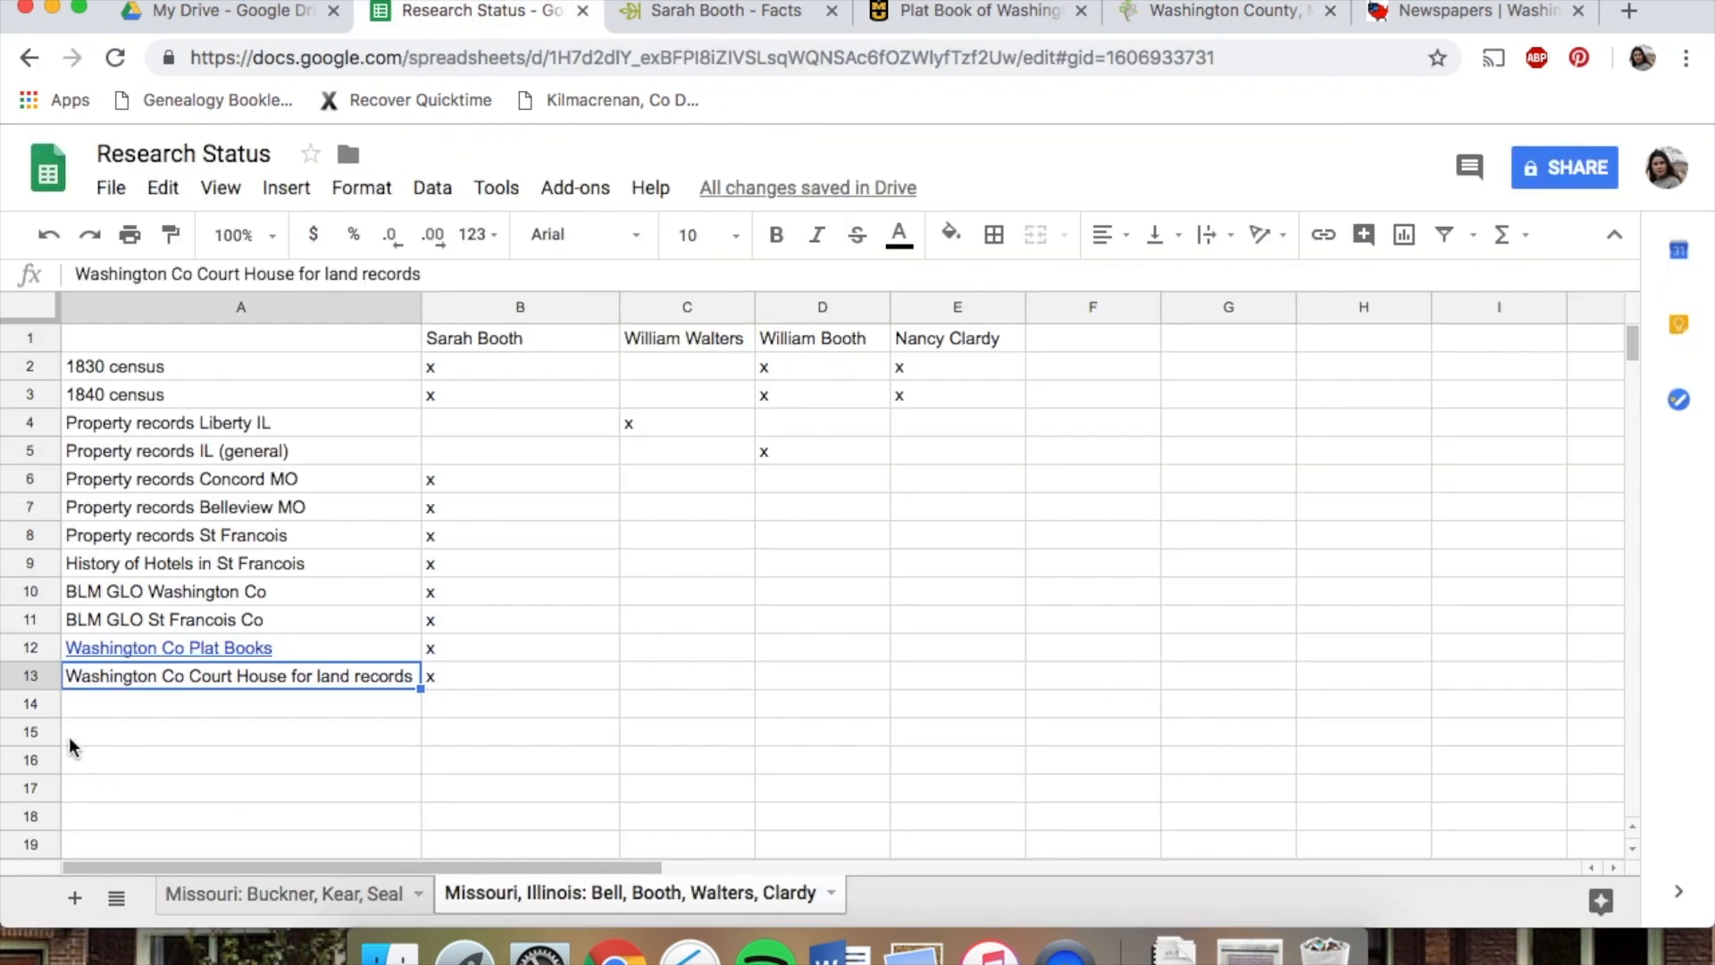
{"action": "left_click", "coordinate": [79, 695]}
{"action": "type", "text": "Missouri Probate Records 1750-199"}
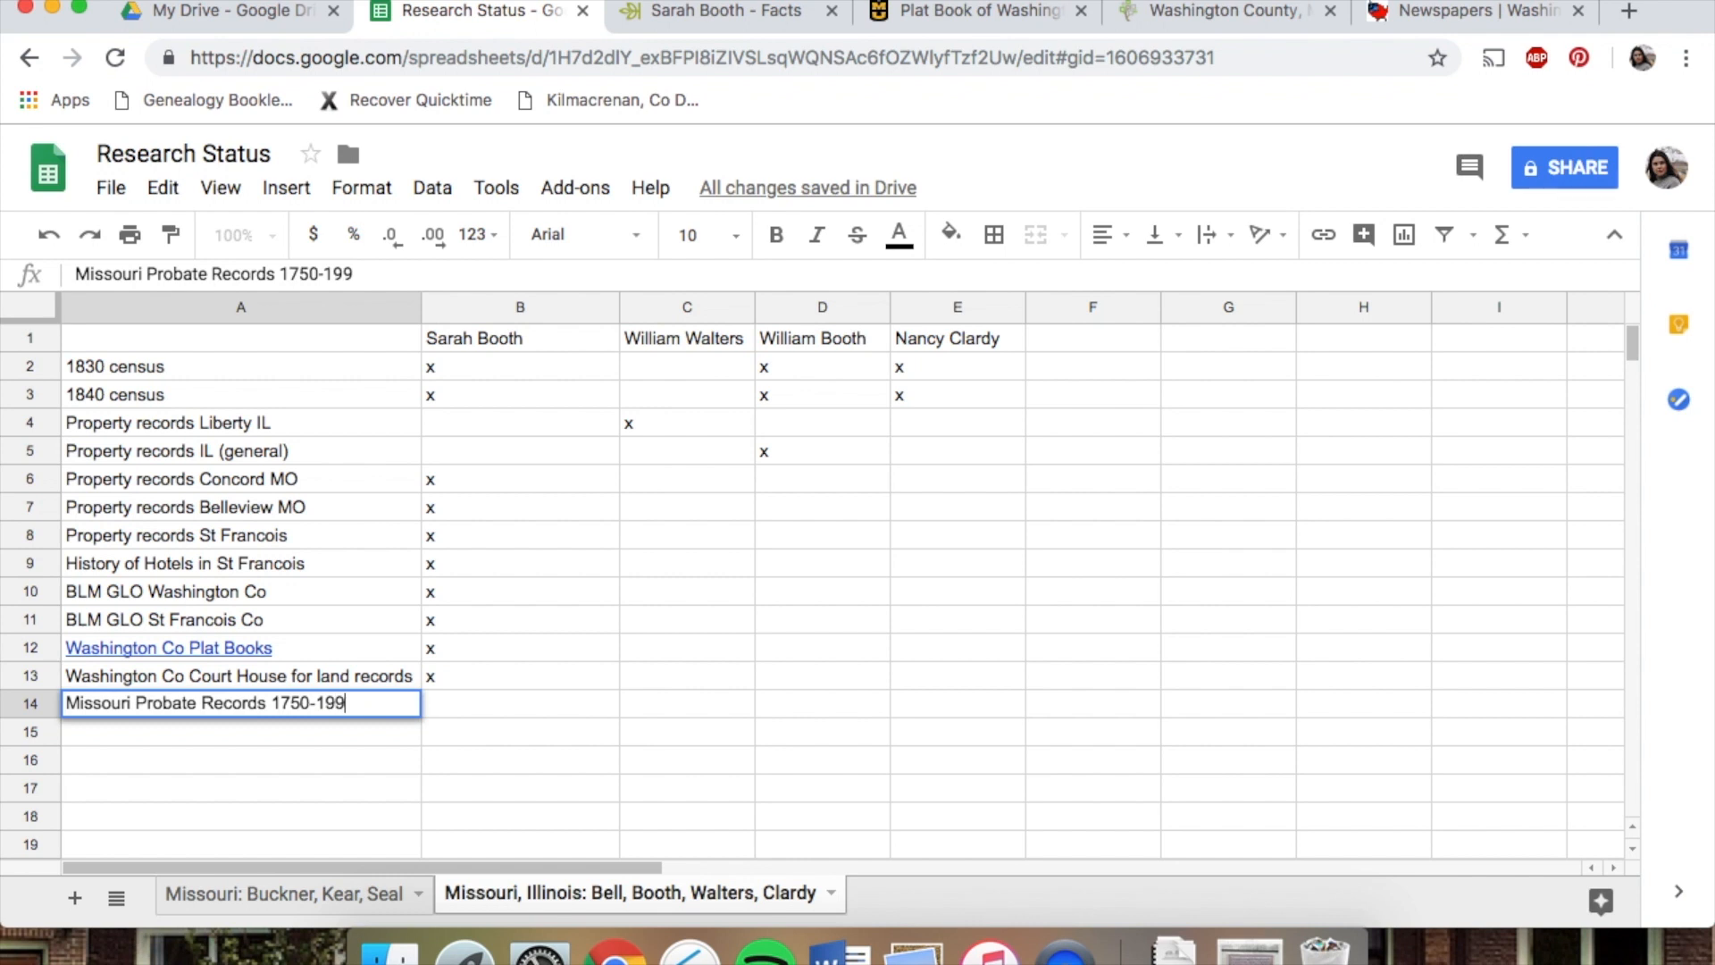
{"action": "type", "text": "8"}
{"action": "left_click", "coordinate": [476, 704]}
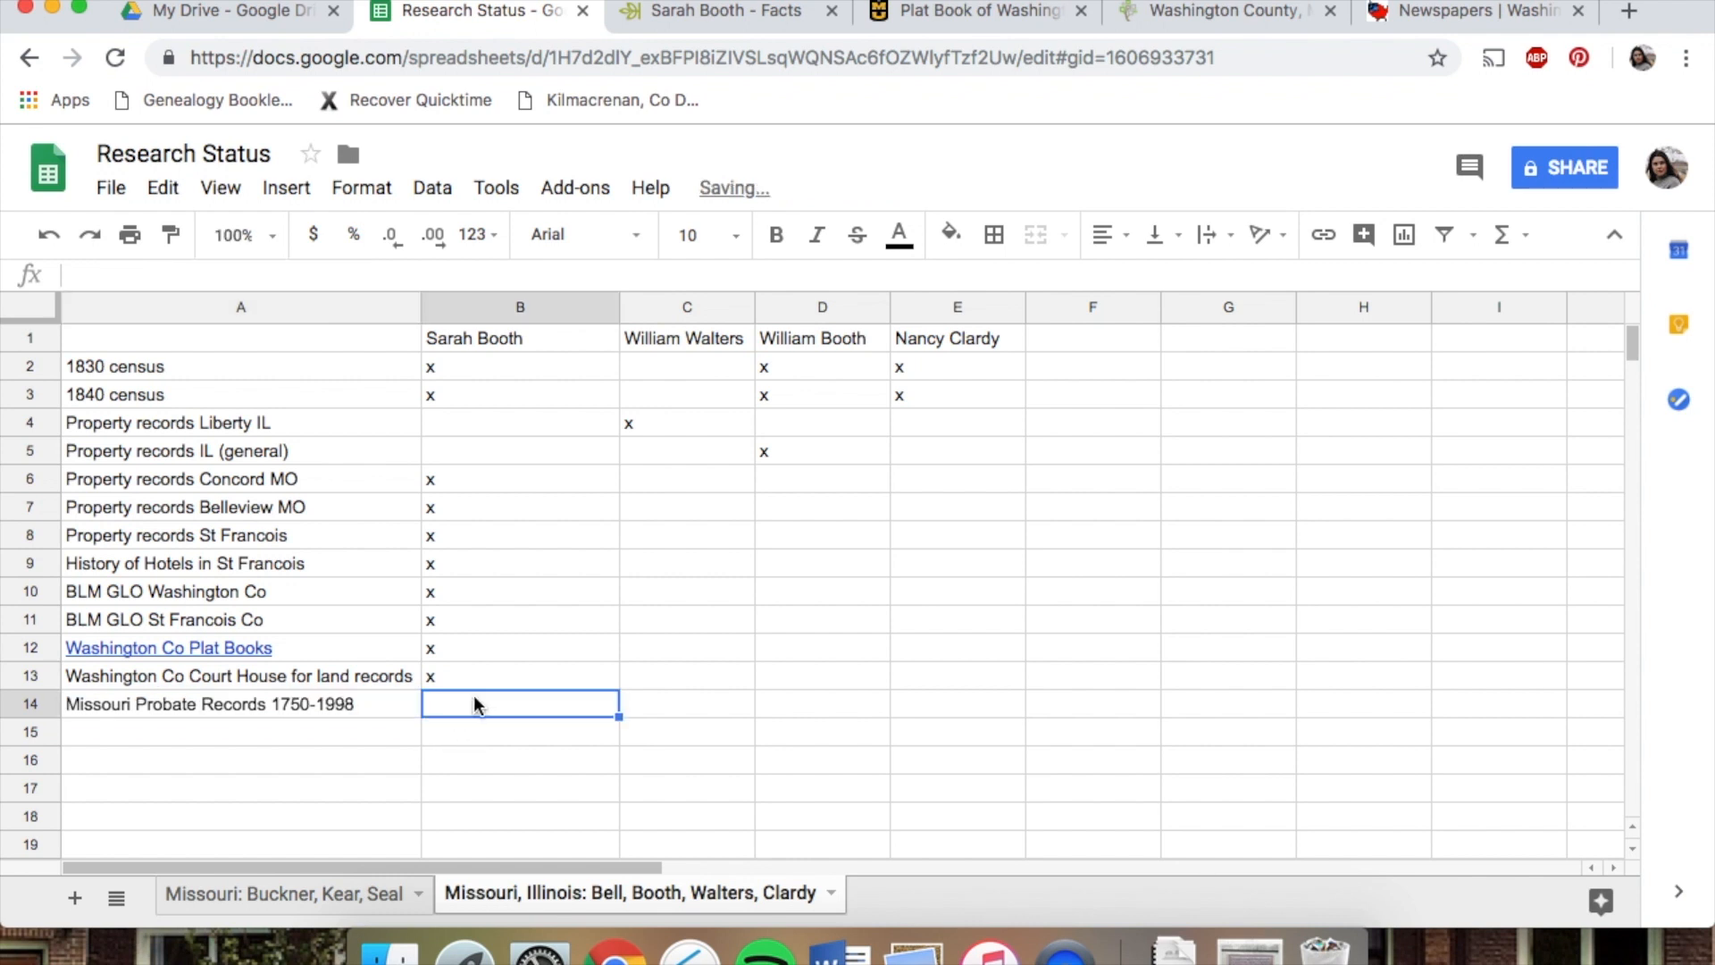
{"action": "type", "text": "x"}
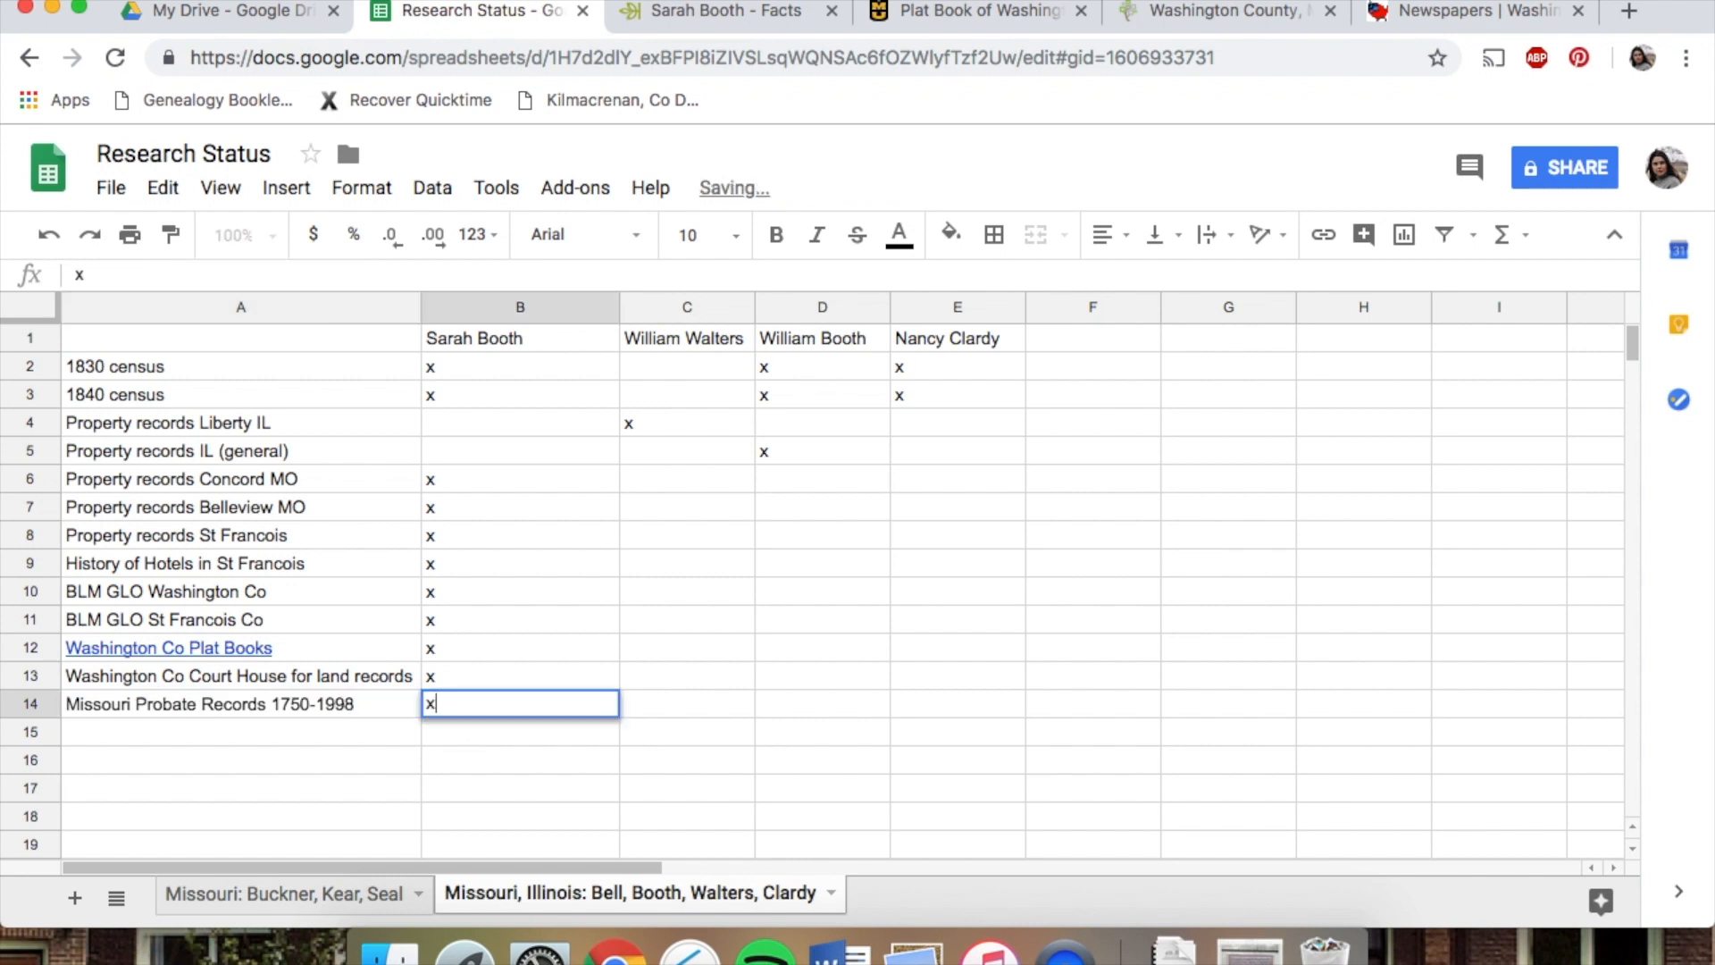
{"action": "left_click", "coordinate": [688, 703]}
{"action": "type", "text": "x"}
{"action": "left_click", "coordinate": [924, 709]}
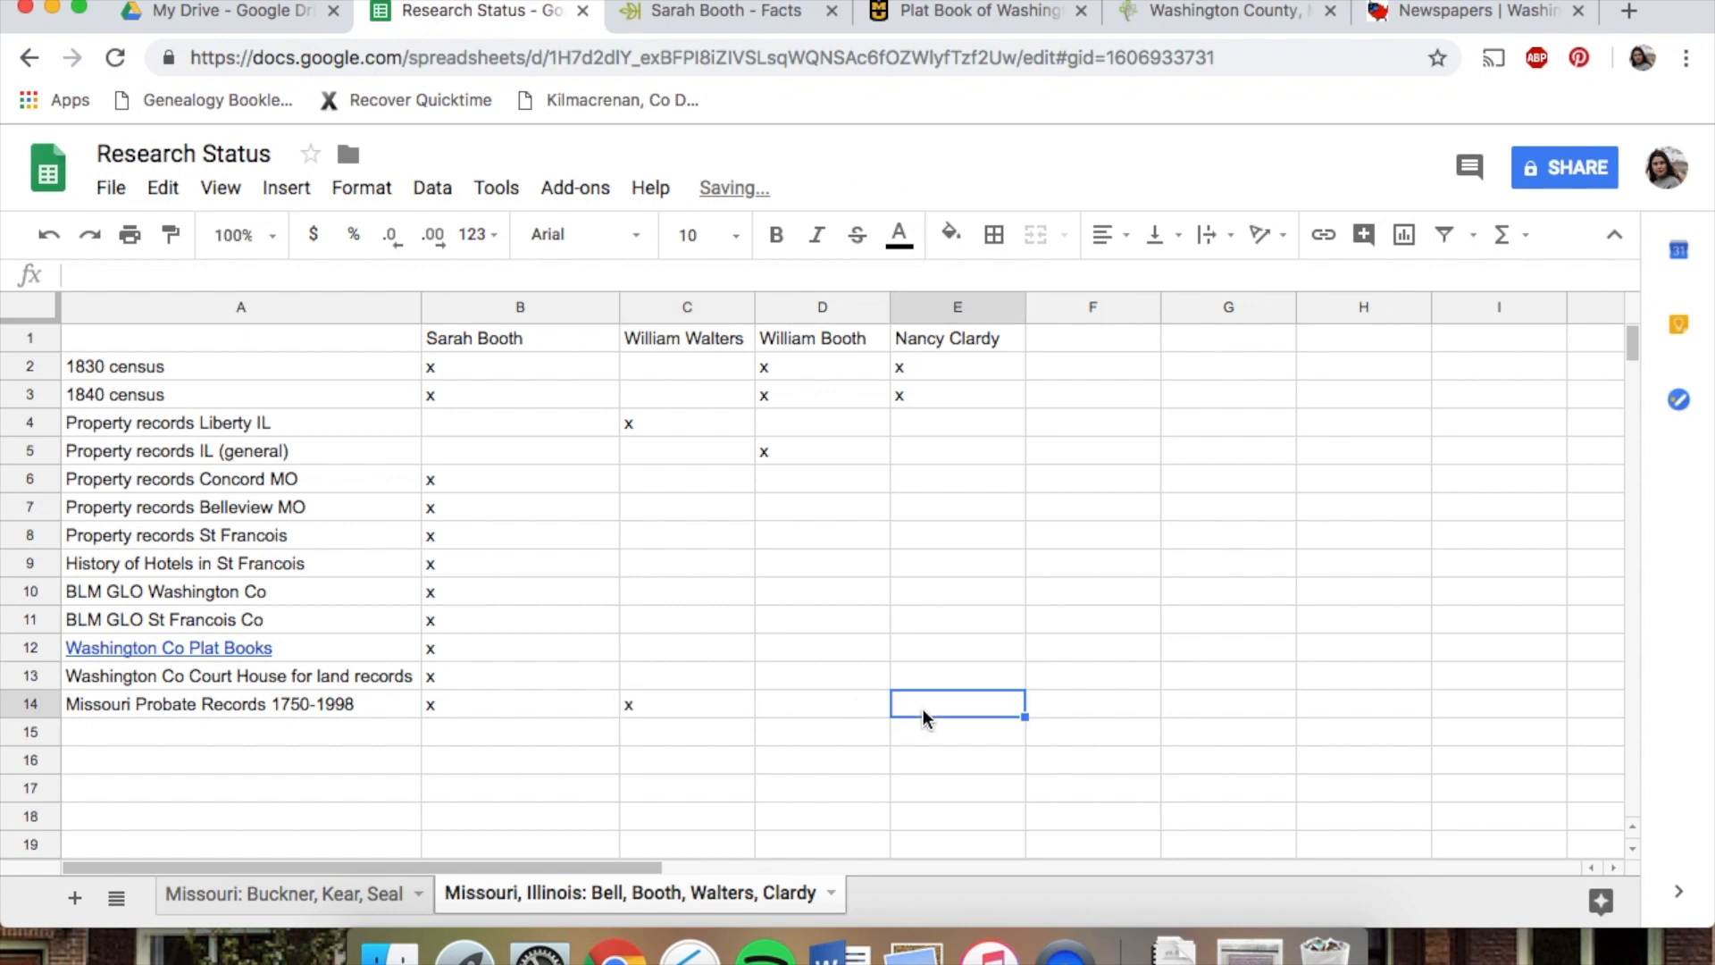
{"action": "type", "text": "x"}
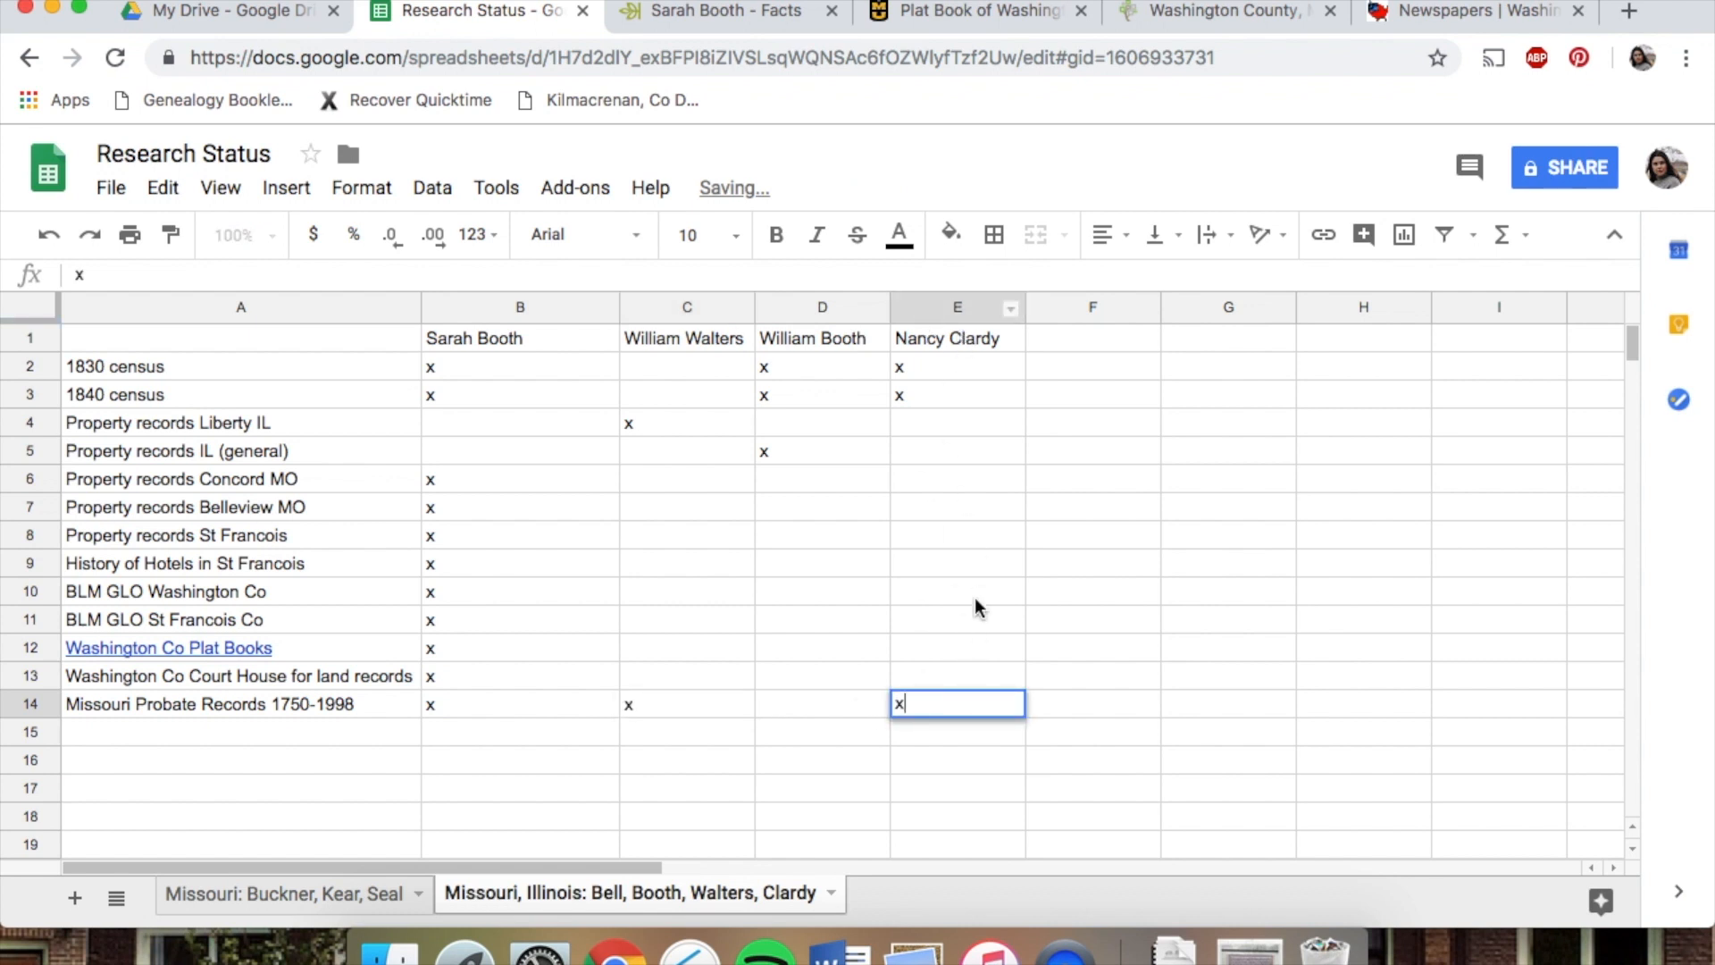
{"action": "left_click", "coordinate": [822, 712]}
{"action": "type", "text": "x"}
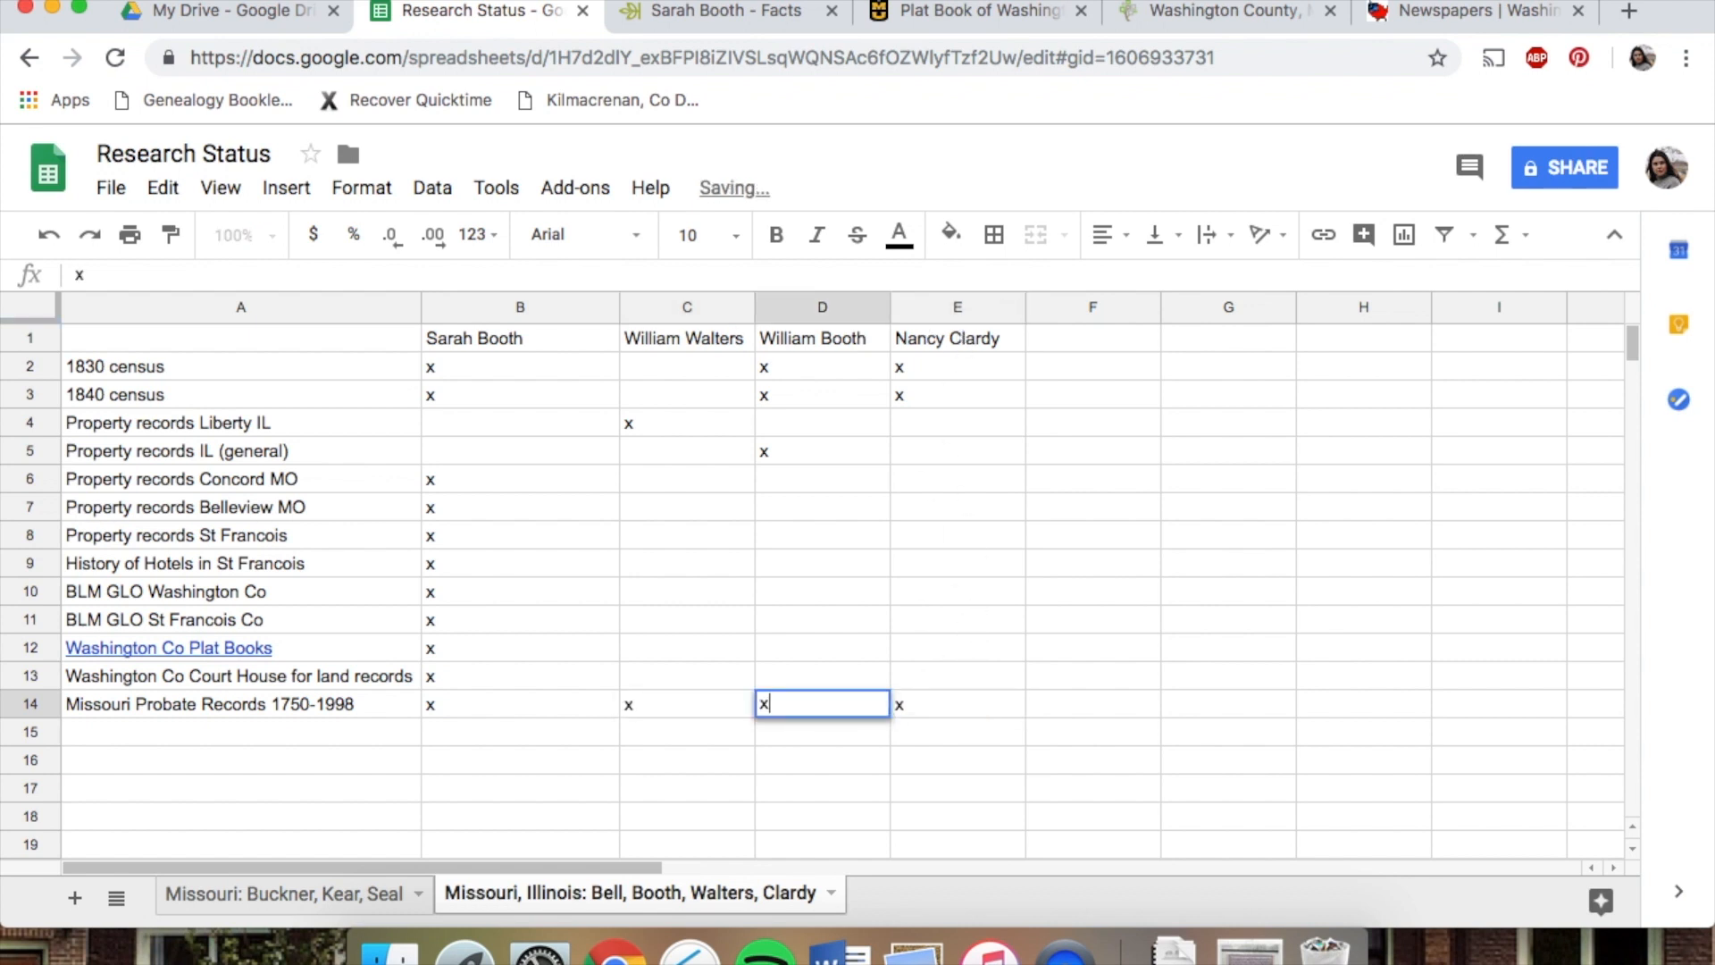
Open the Missouri Probate Records 1750-1998 collection from the county wiki and copy its page address
{"action": "left_click", "coordinate": [336, 699]}
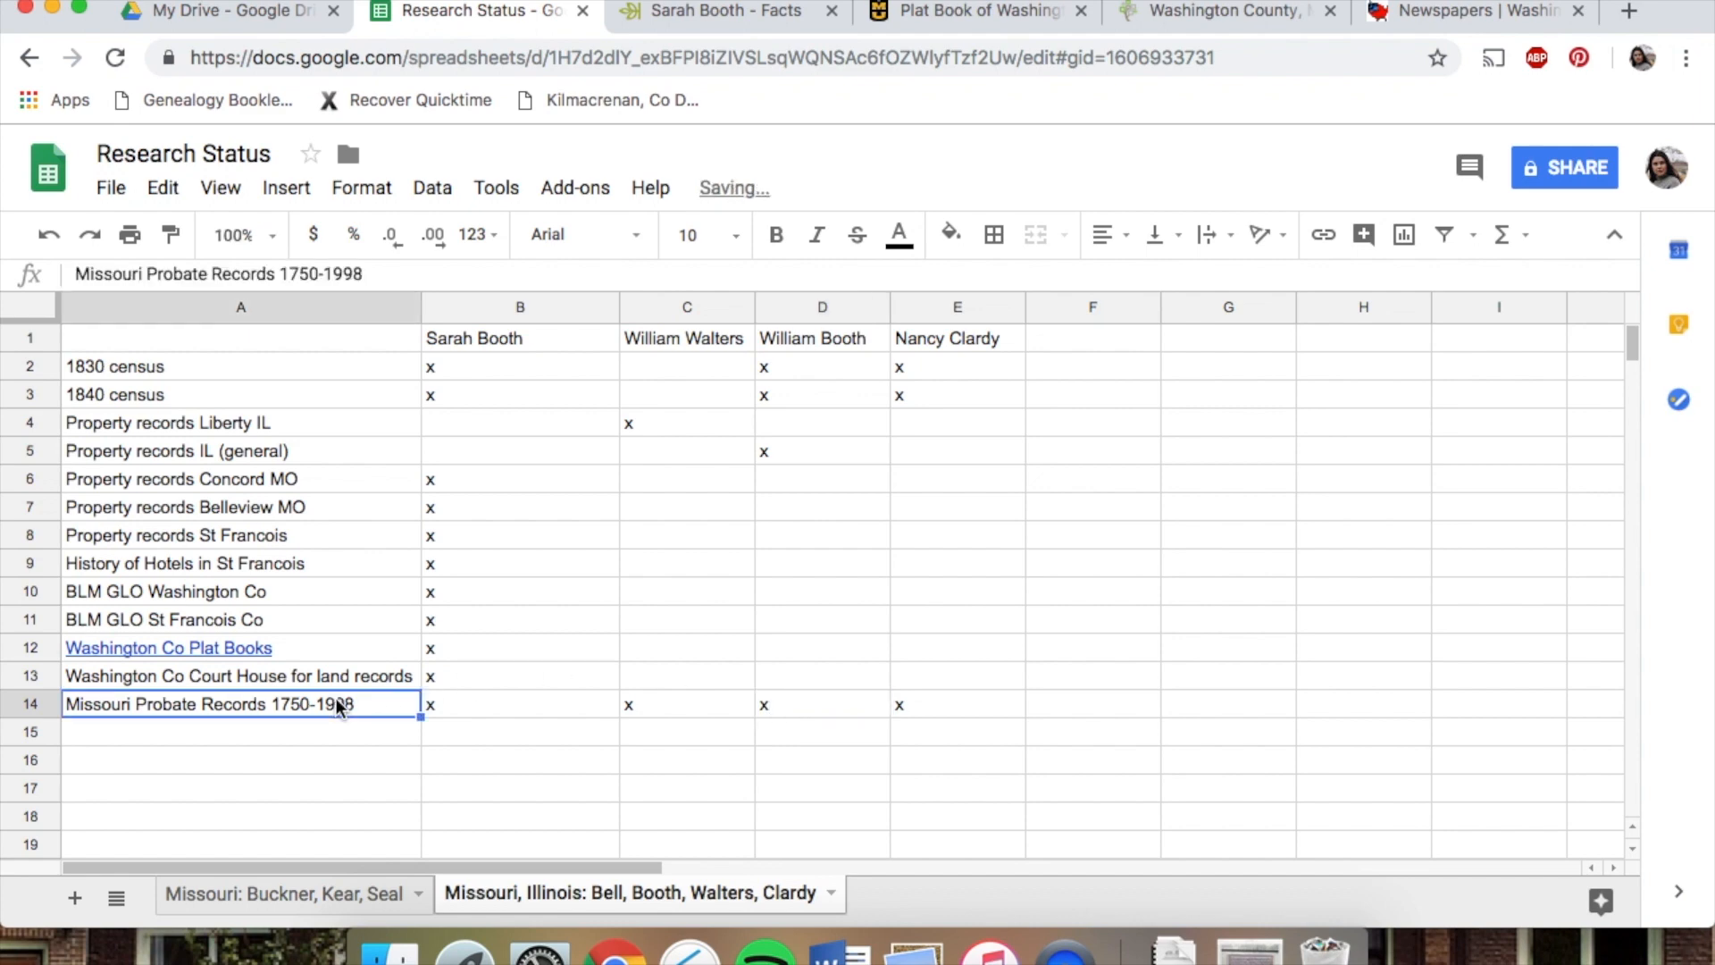
{"action": "left_click", "coordinate": [1220, 12]}
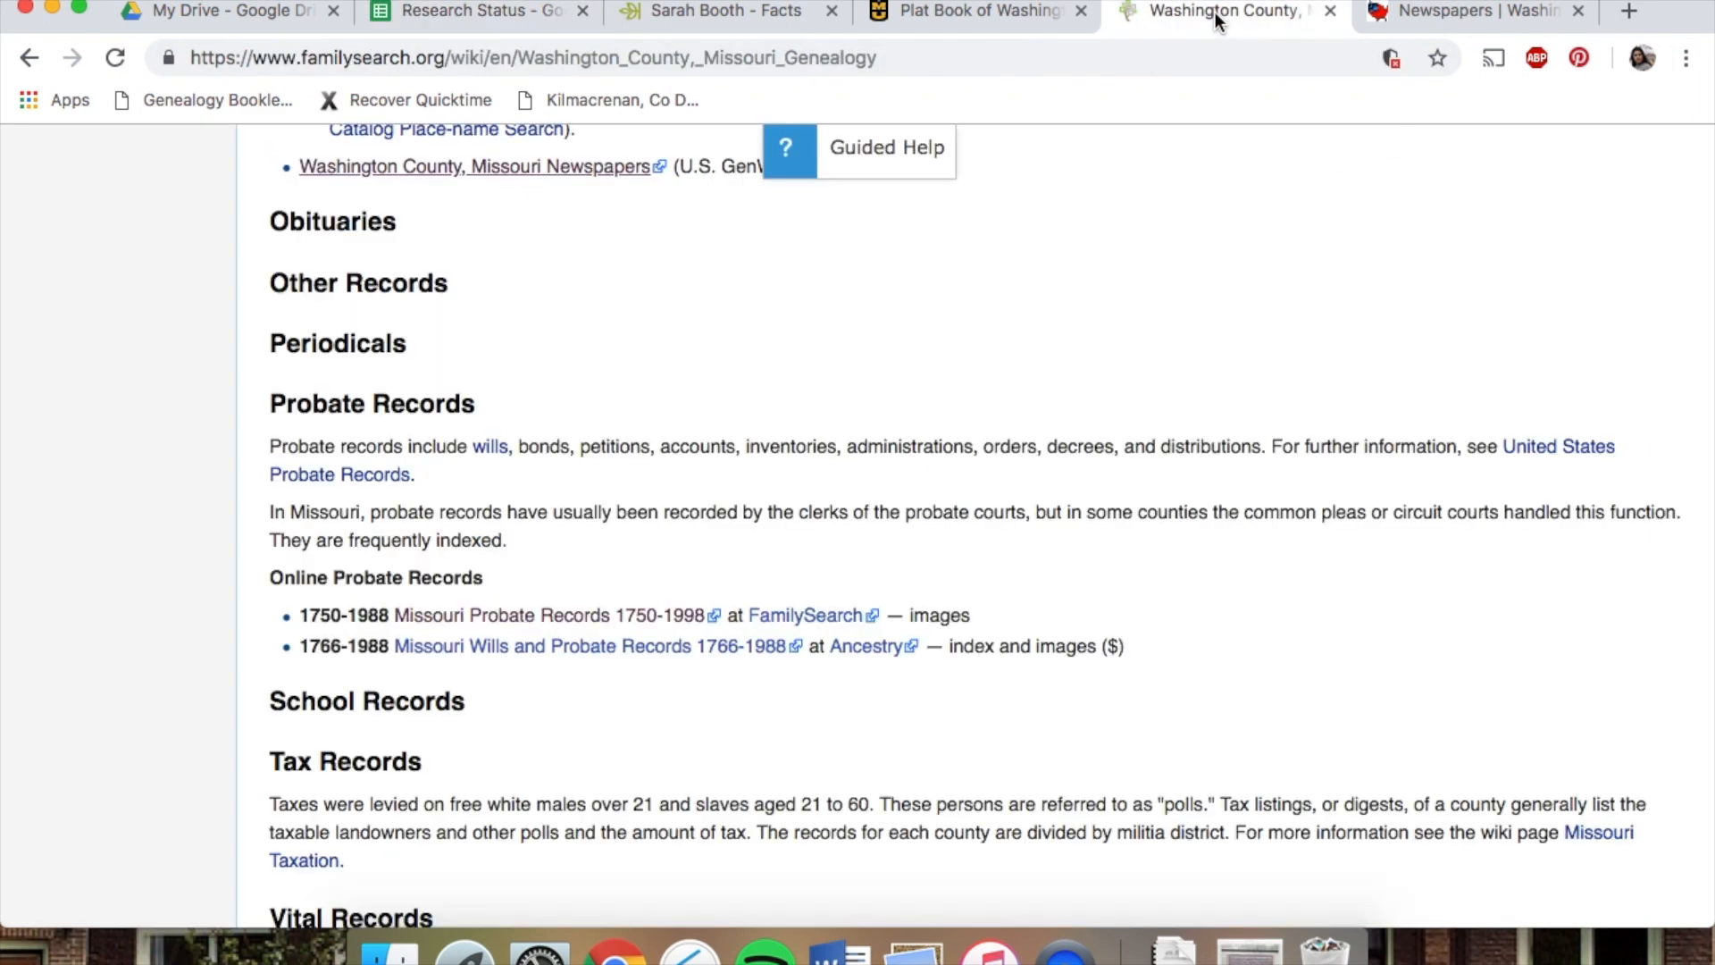
{"action": "left_click", "coordinate": [613, 628]}
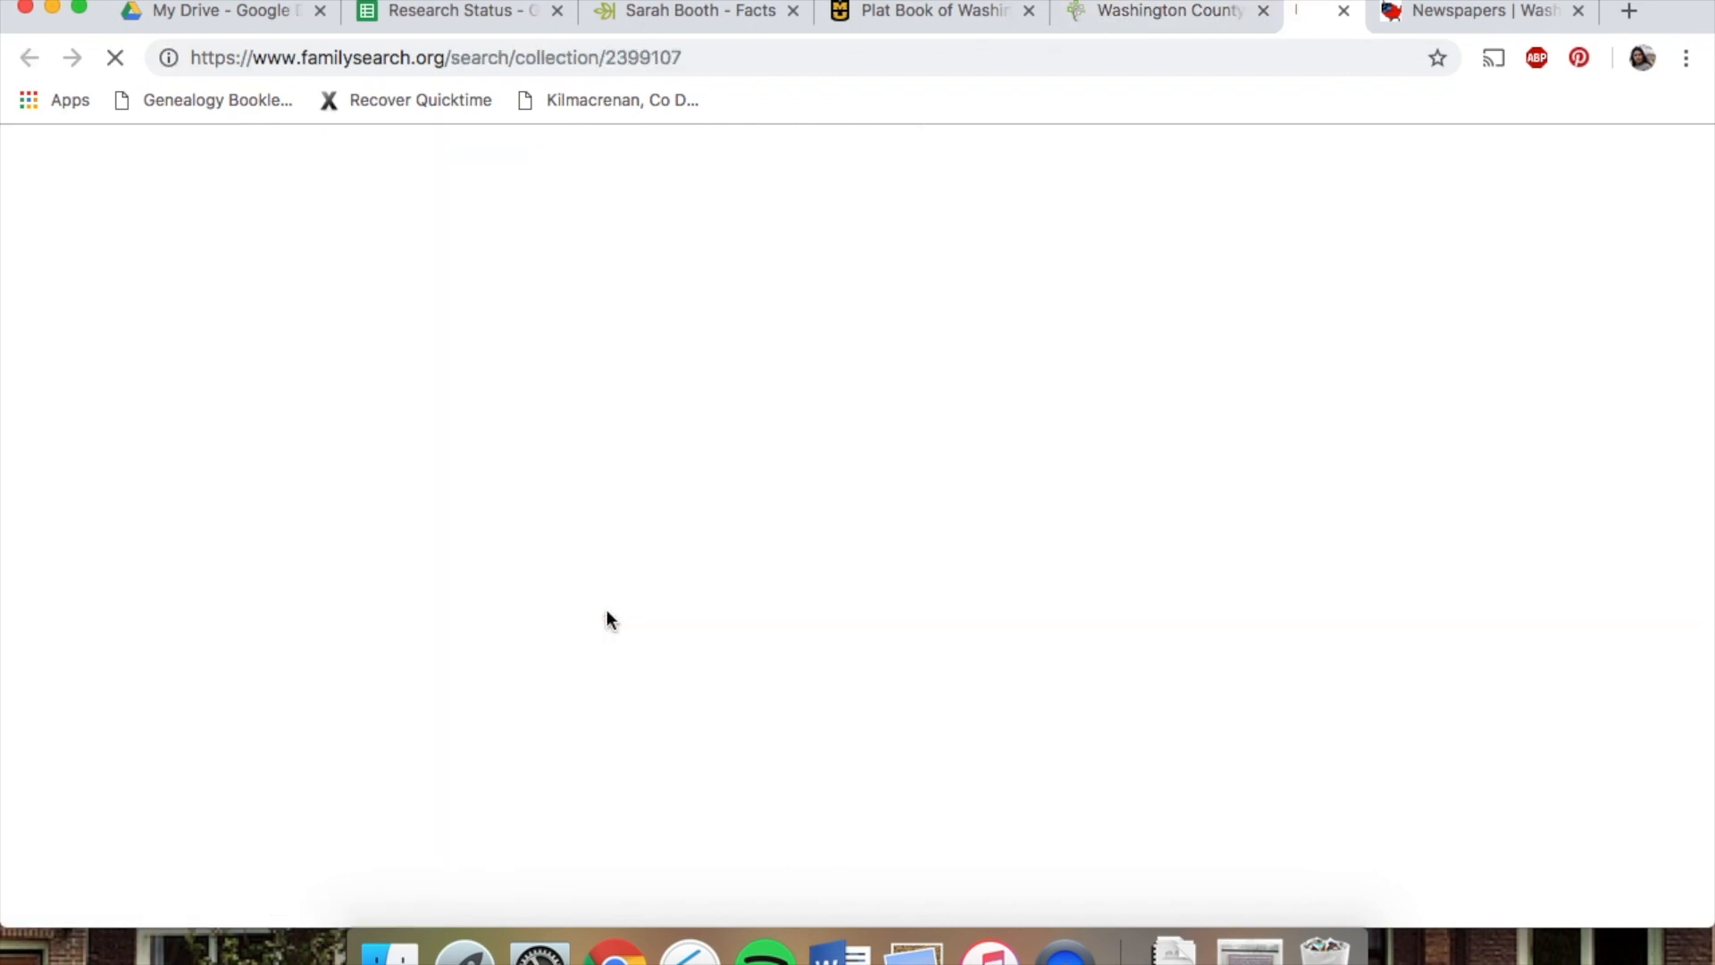
{"action": "left_click", "coordinate": [556, 59]}
{"action": "key", "text": "super+c"}
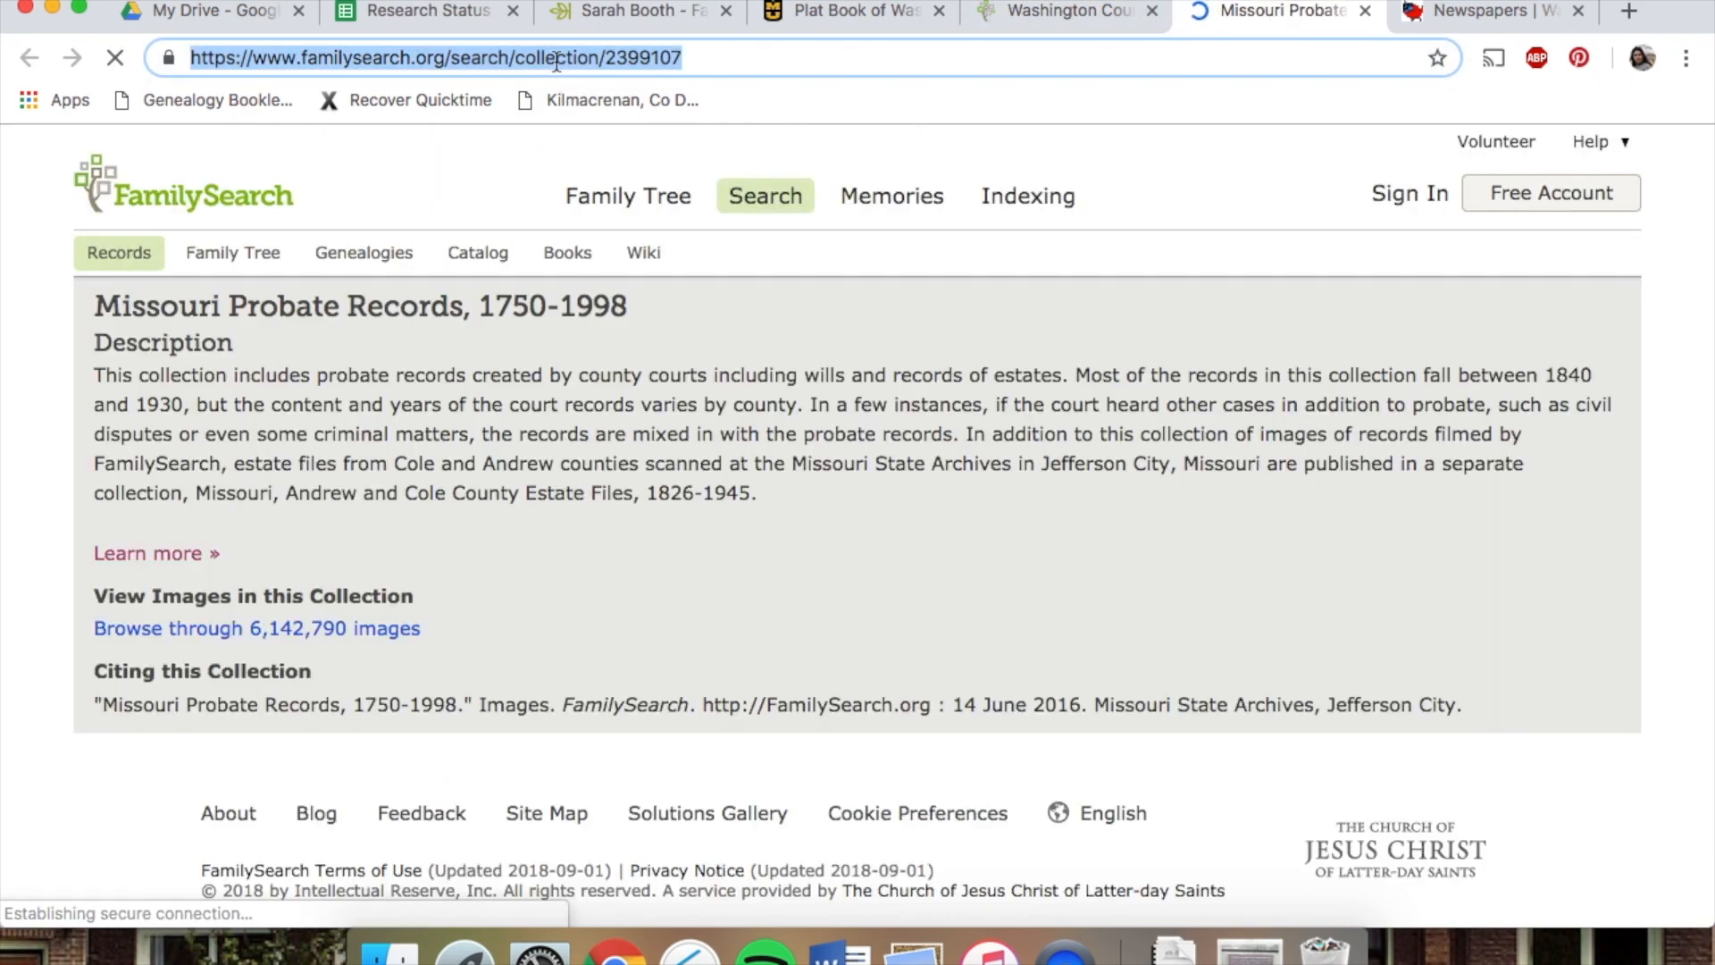
Link the Missouri Probate Records 1750-1998 label to the copied collection address
{"action": "left_click", "coordinate": [447, 13]}
{"action": "left_click", "coordinate": [939, 11]}
{"action": "left_click", "coordinate": [286, 187]}
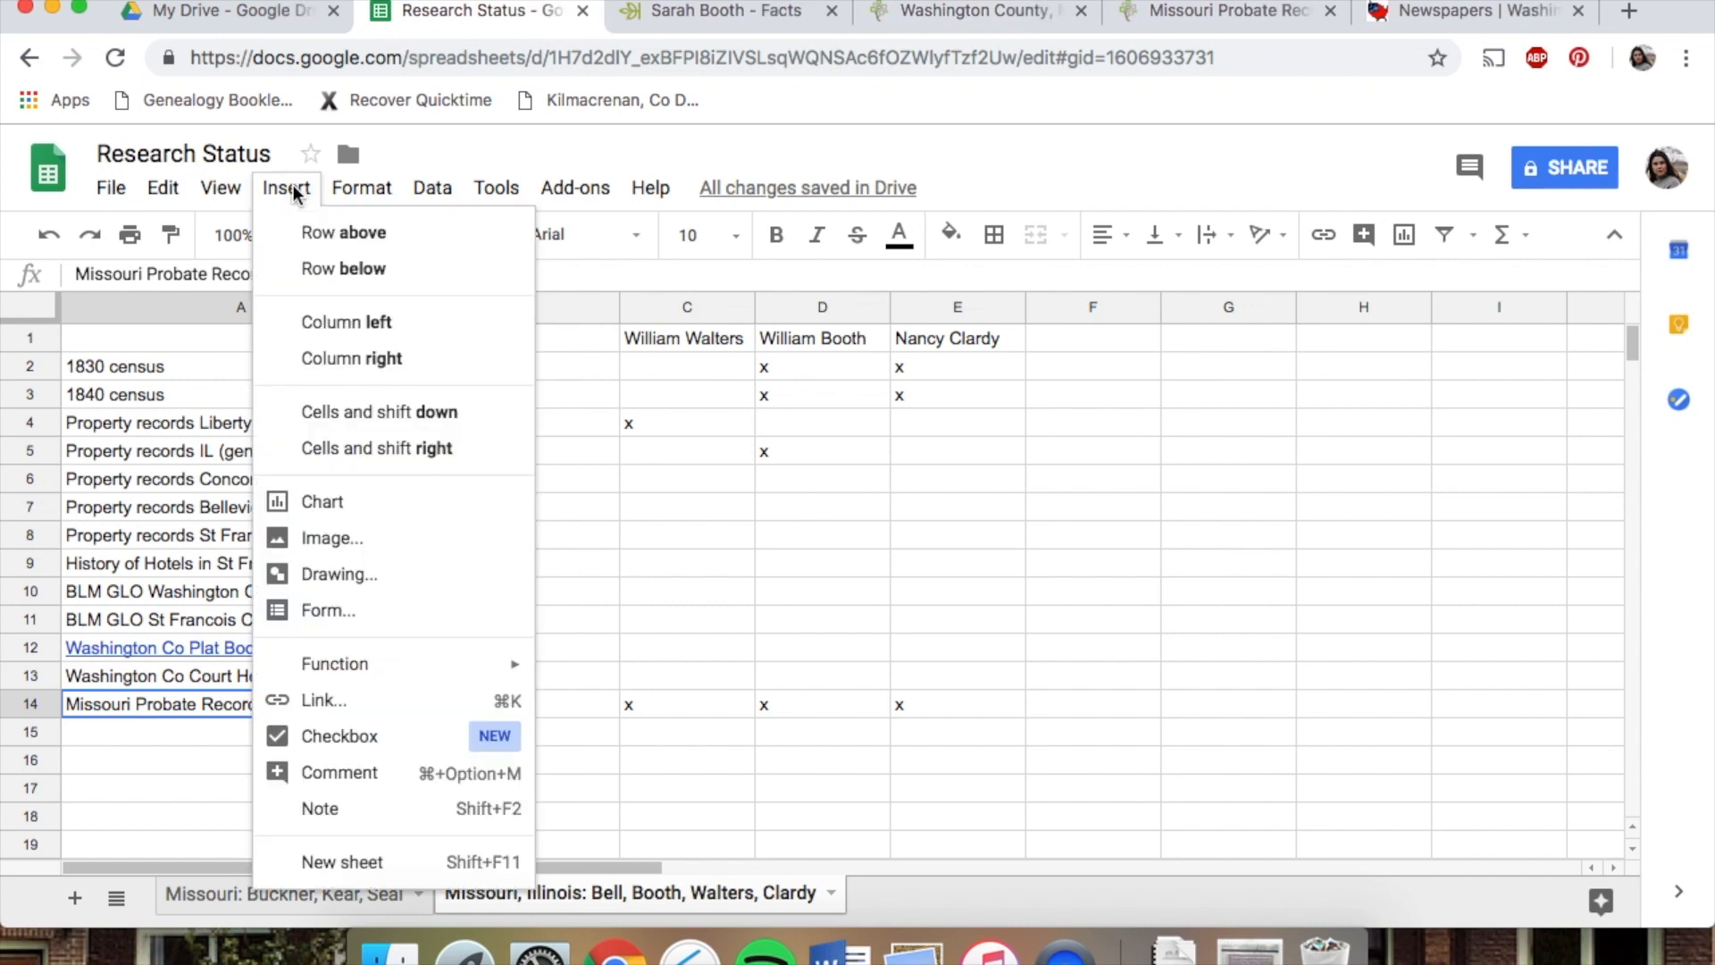
{"action": "left_click", "coordinate": [351, 697]}
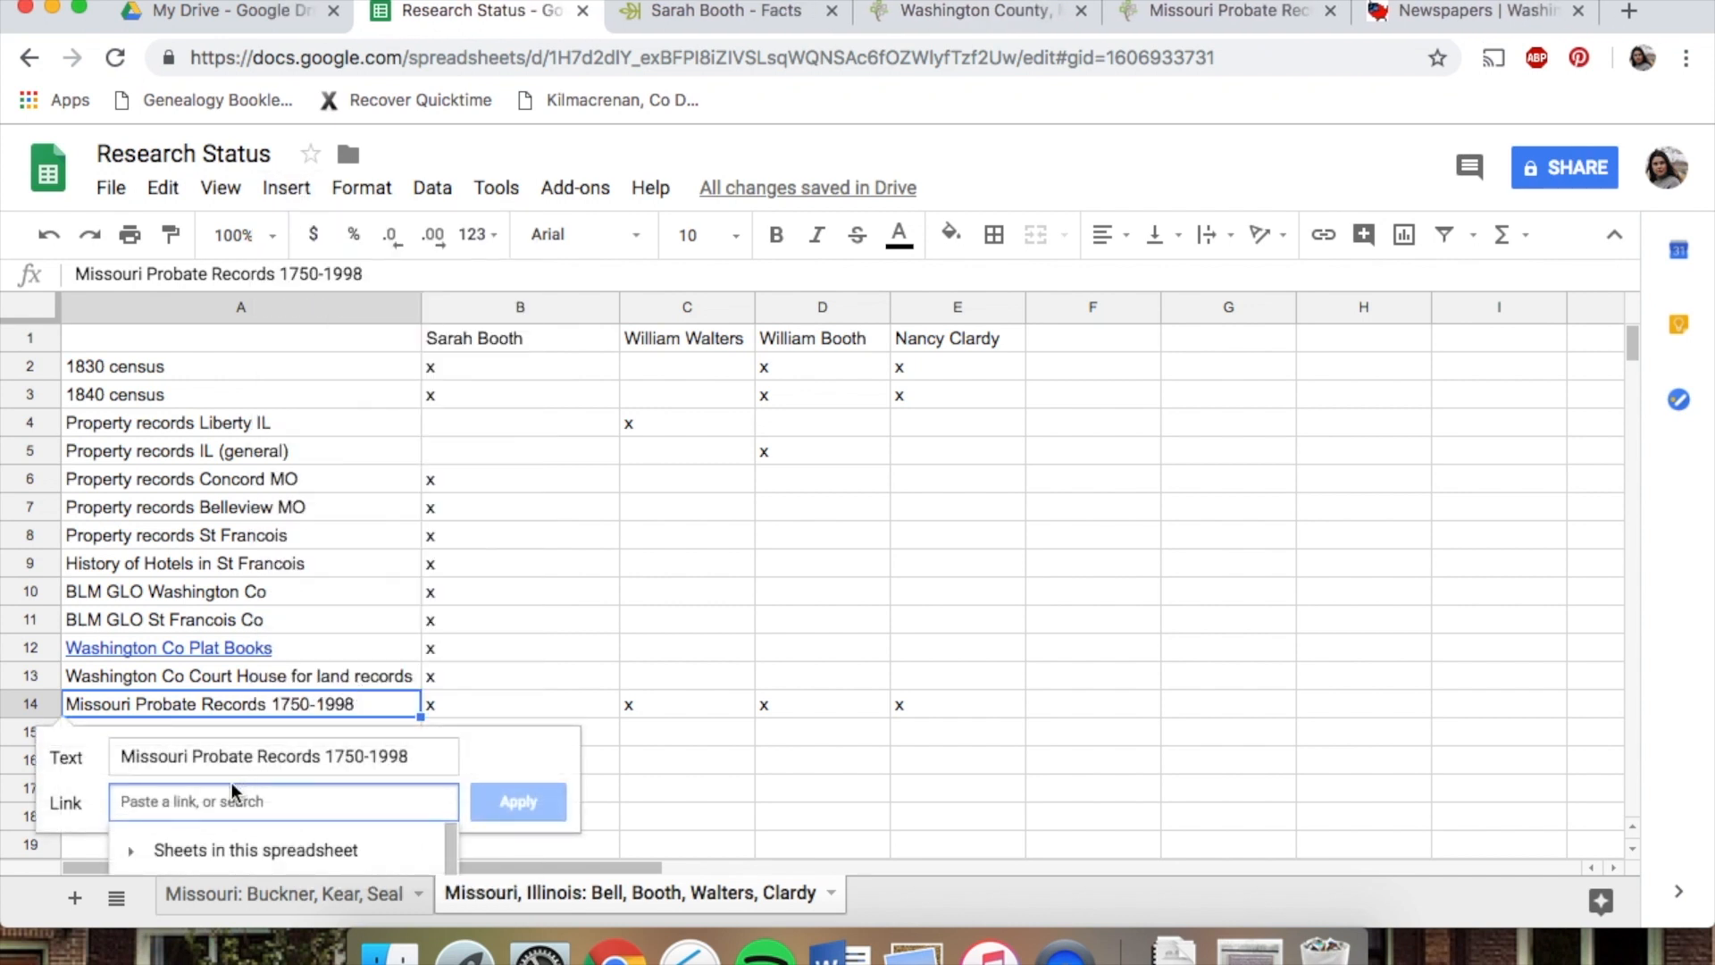
{"action": "key", "text": "super+v"}
{"action": "left_click", "coordinate": [509, 797]}
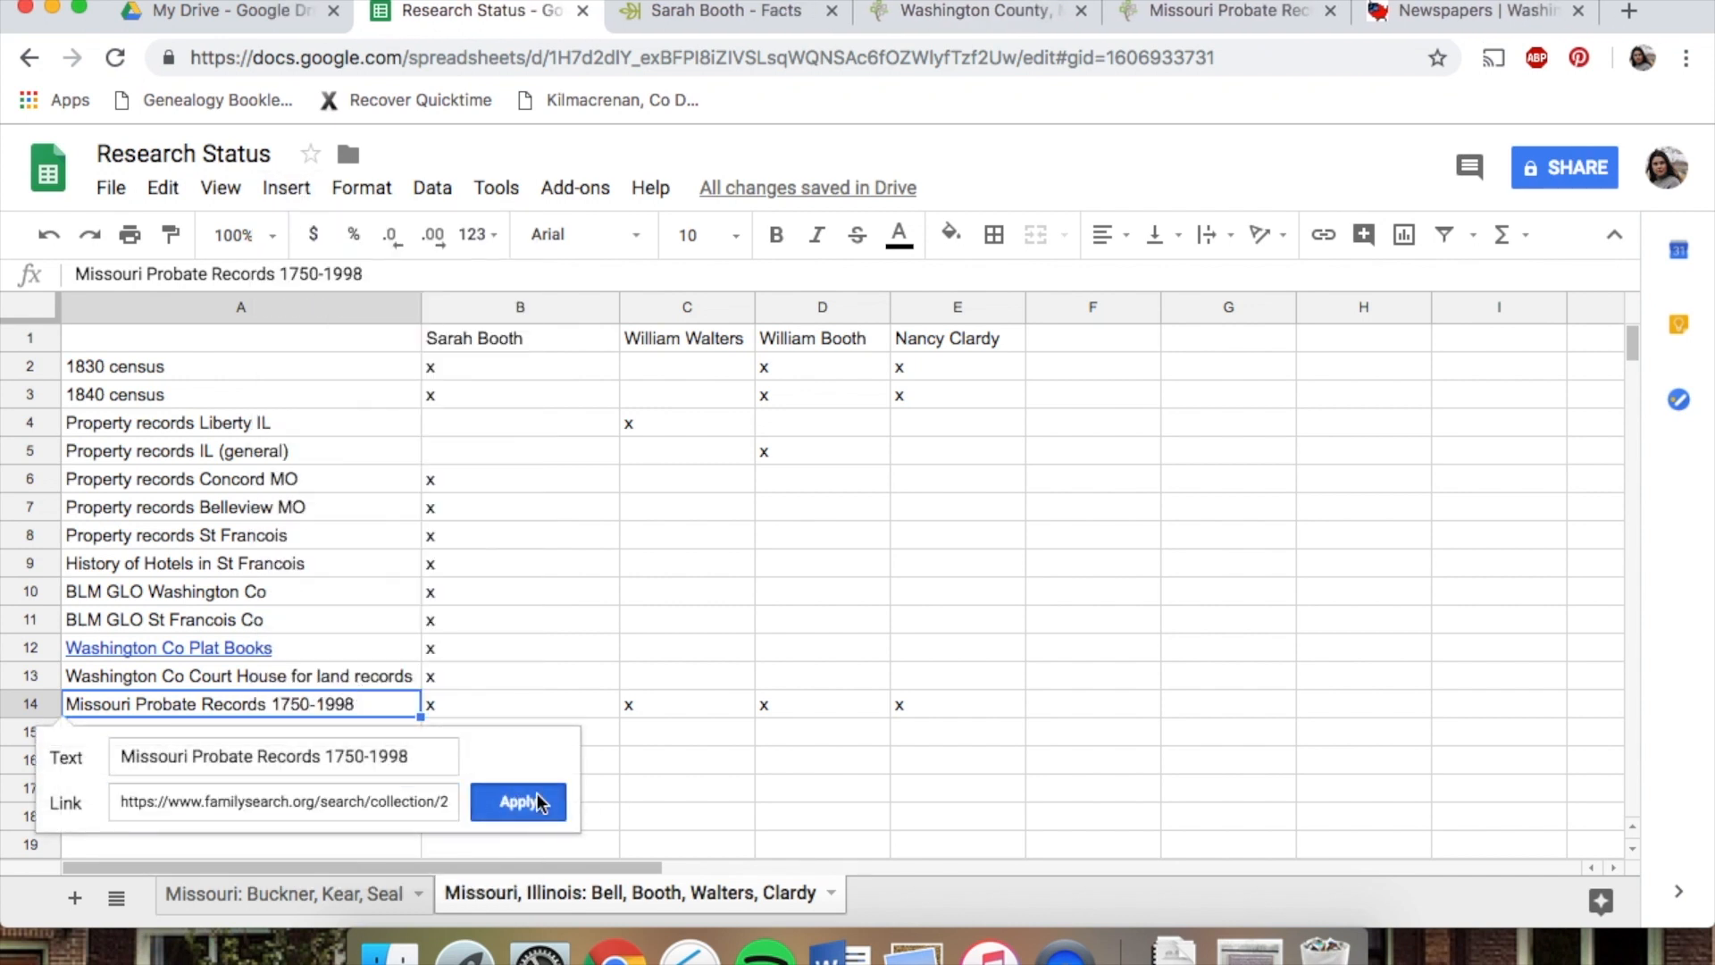
{"action": "left_click", "coordinate": [536, 790]}
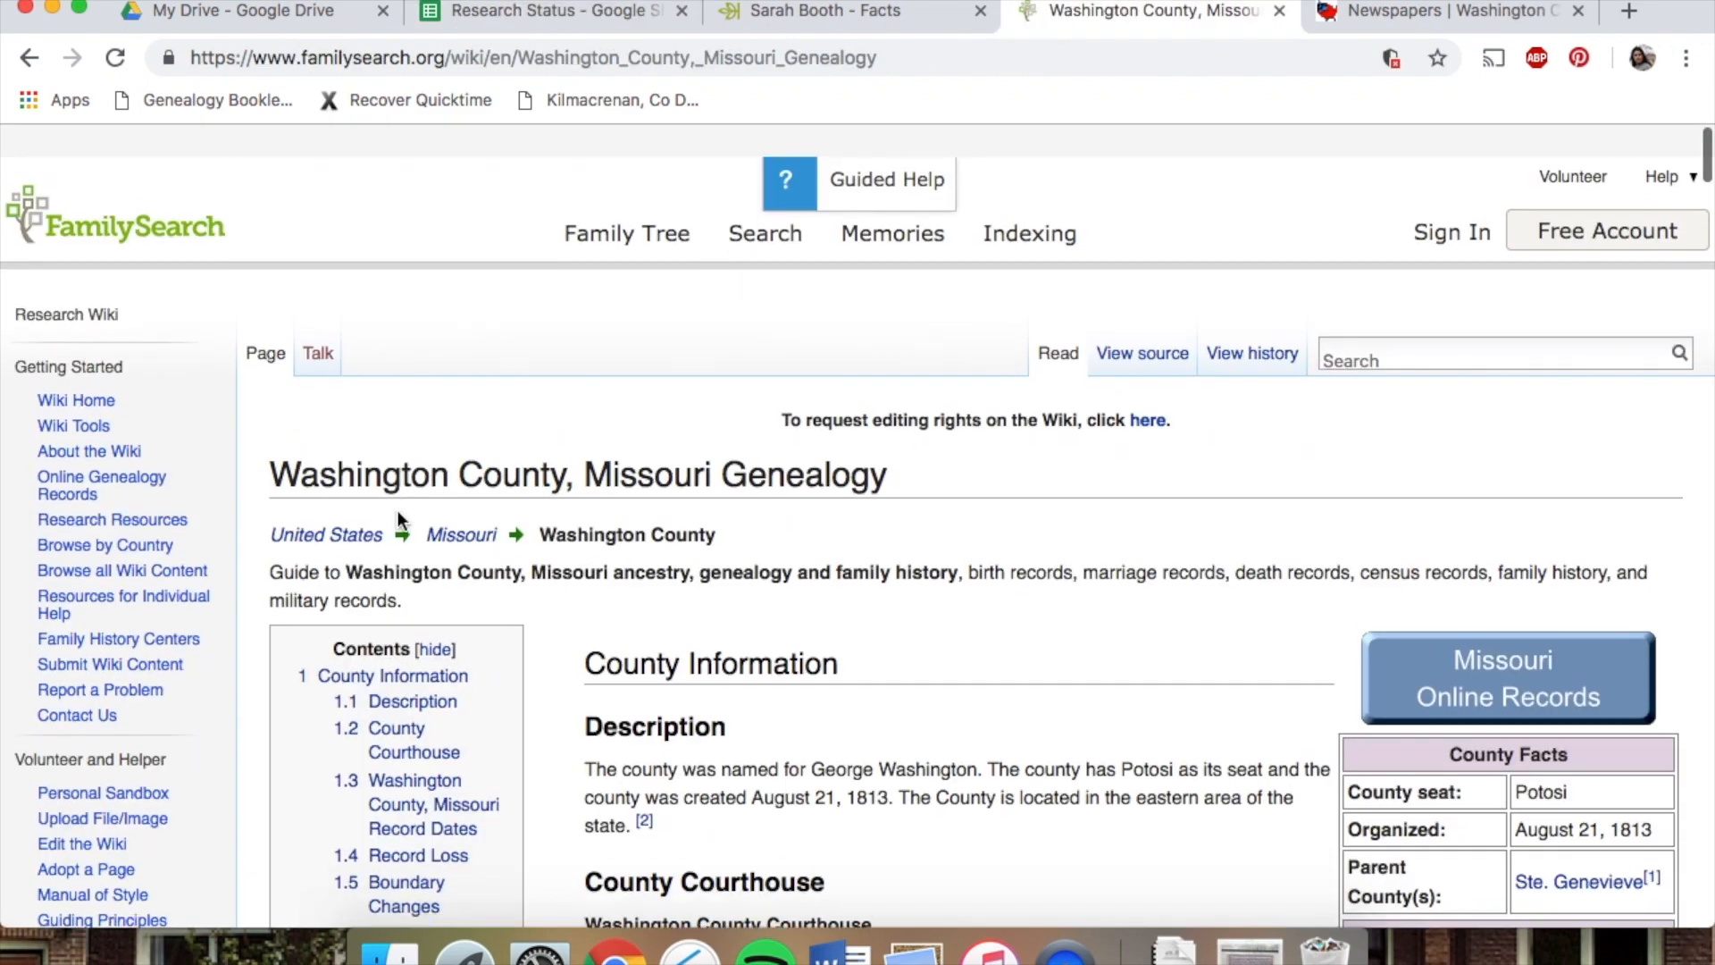
Bold the four person name headers across the top row of the Bell, Booth sheet
{"action": "scroll", "coordinate": [399, 520], "scroll_direction": "down", "scroll_amount": 1}
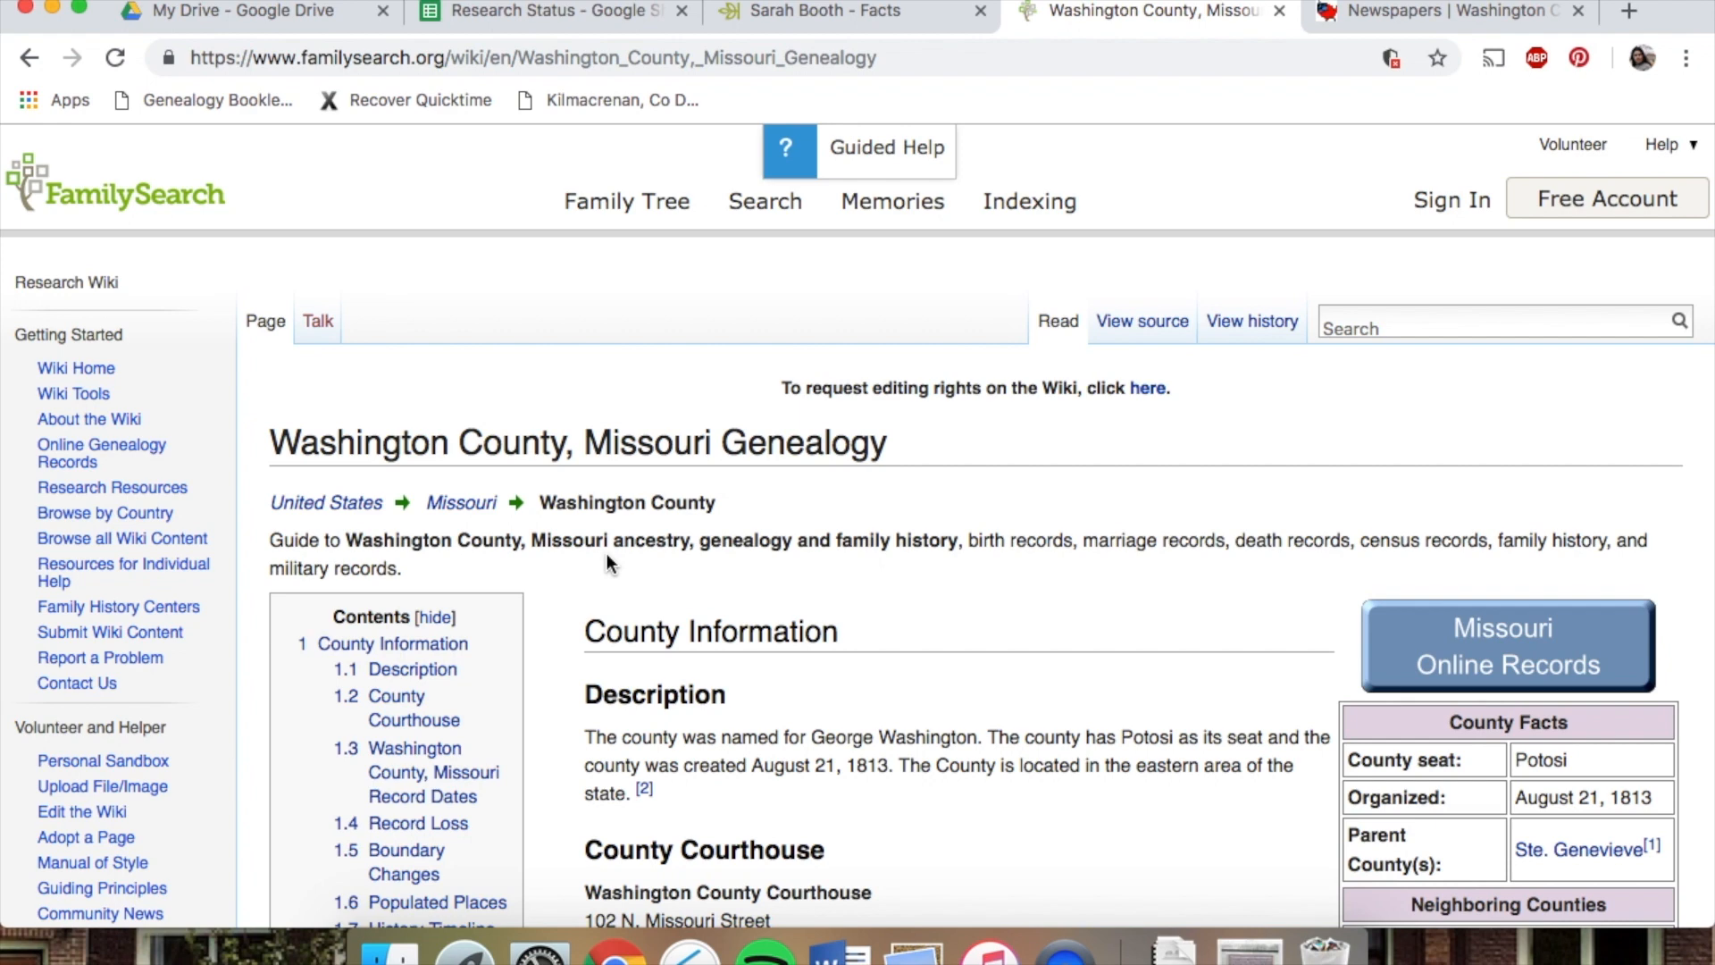
{"action": "left_click", "coordinate": [623, 26]}
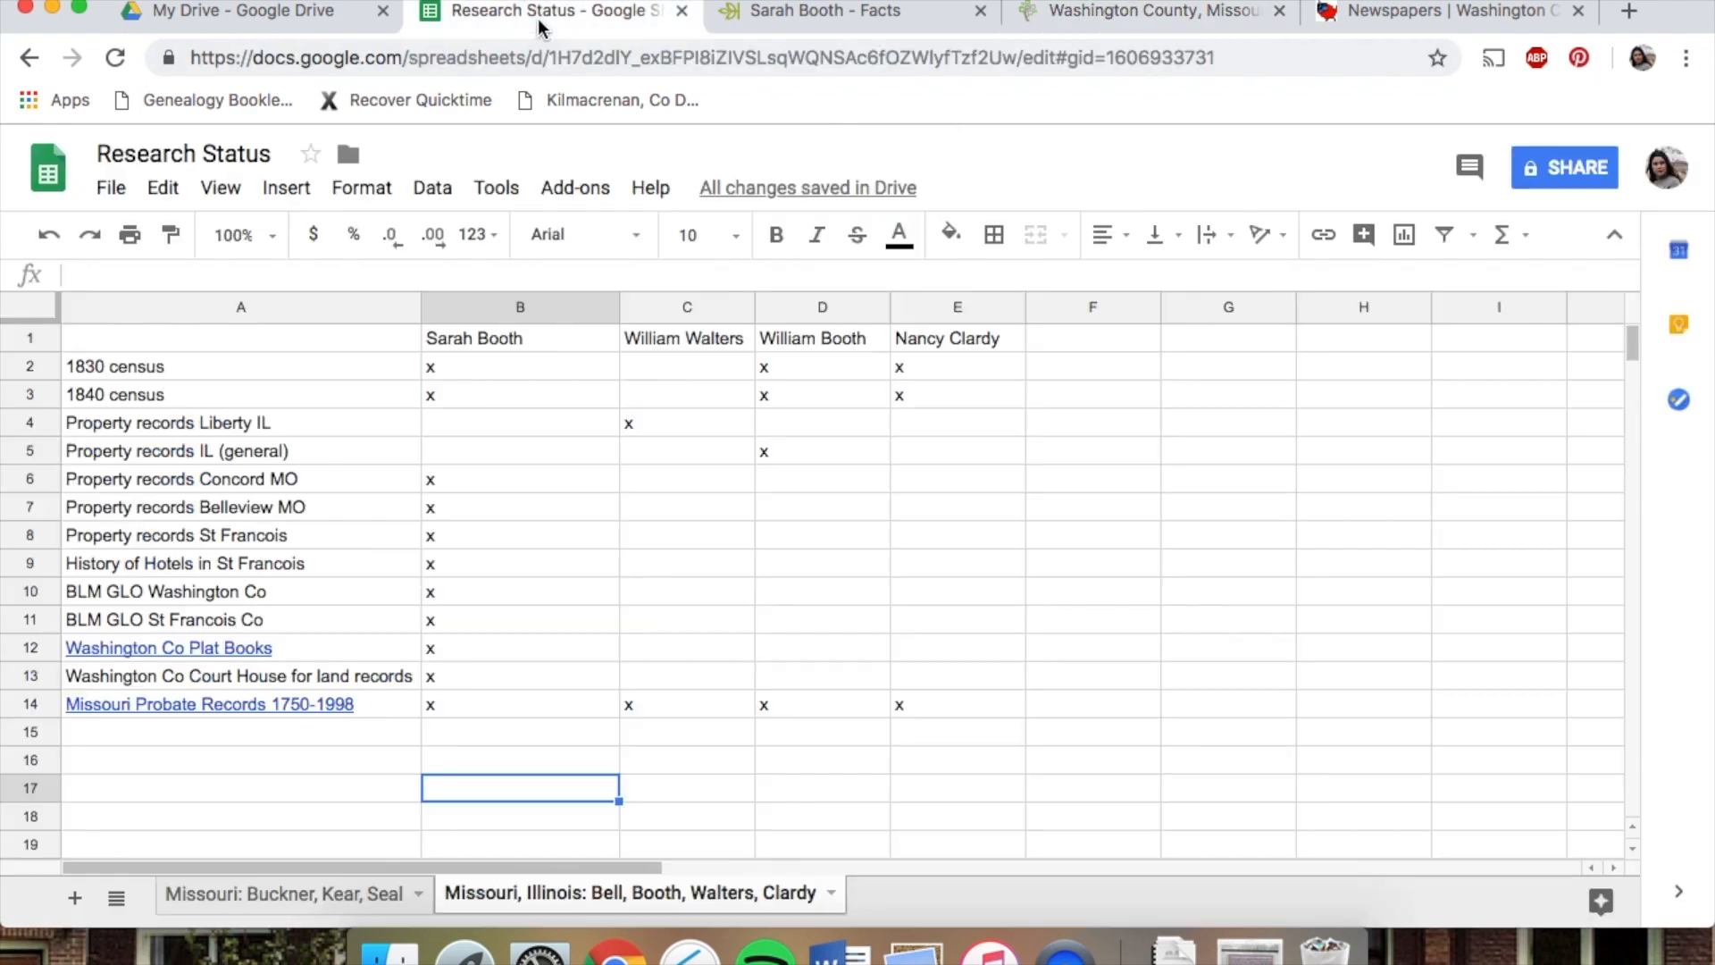
{"action": "left_click", "coordinate": [442, 707]}
{"action": "left_click", "coordinate": [631, 708]}
{"action": "left_click", "coordinate": [815, 708]}
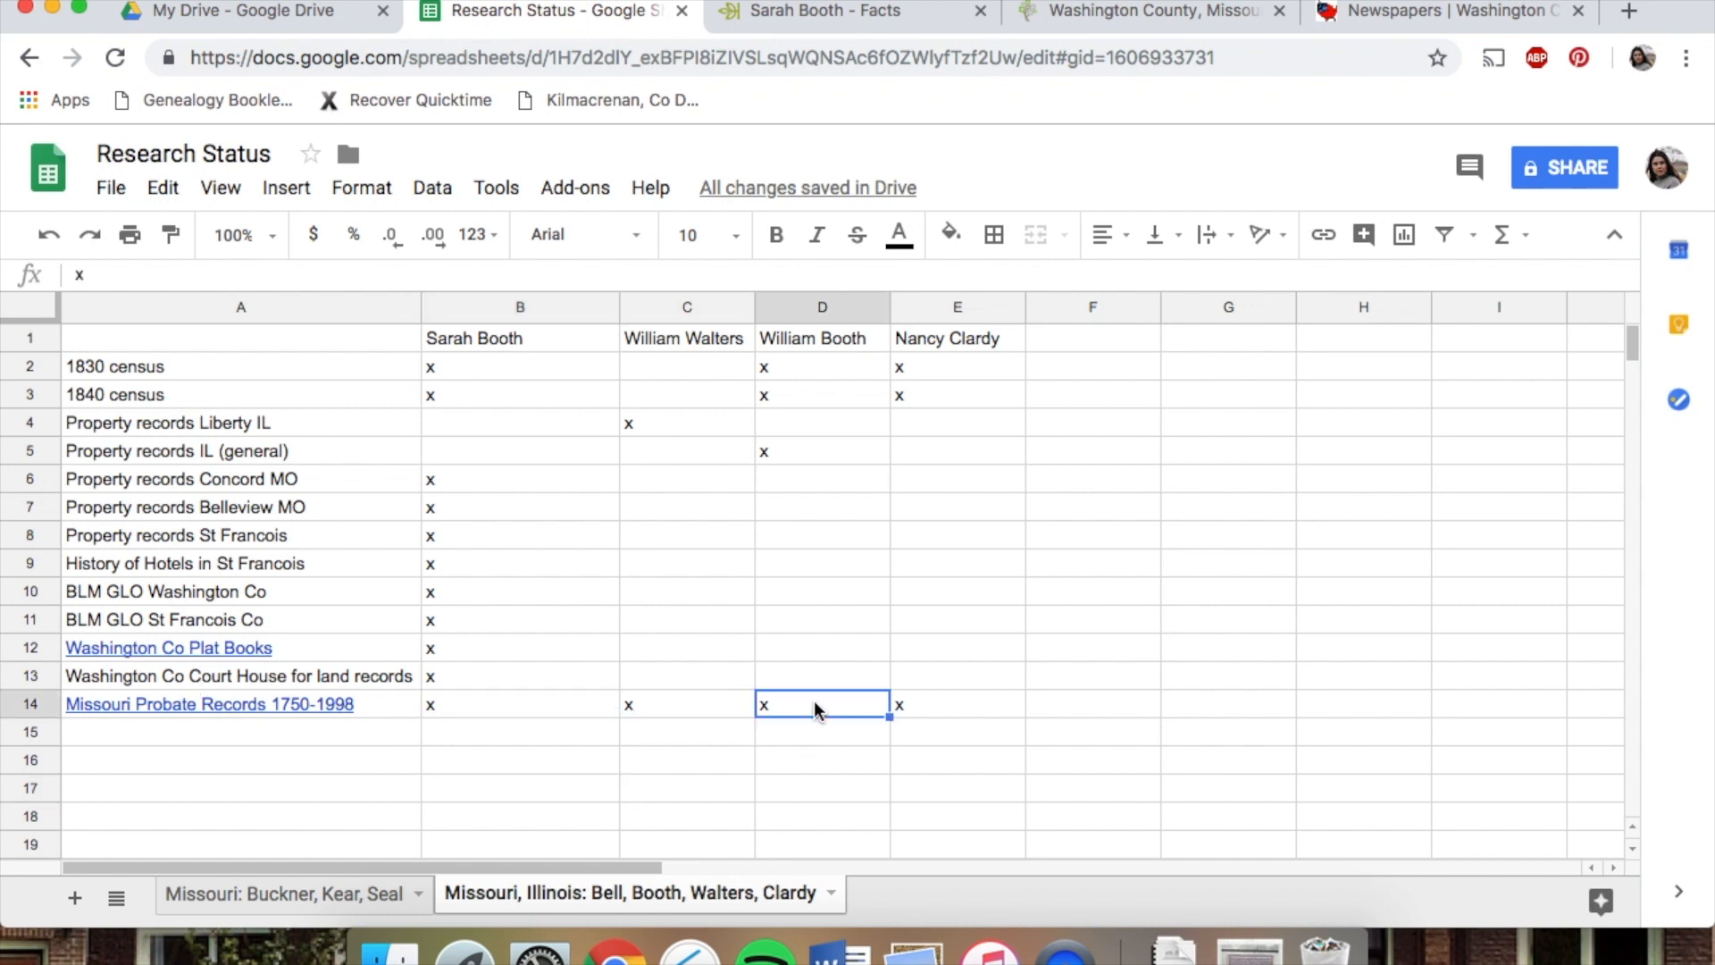
{"action": "left_click", "coordinate": [934, 704]}
{"action": "left_click_drag", "start_coordinate": [432, 338], "coordinate": [962, 340]}
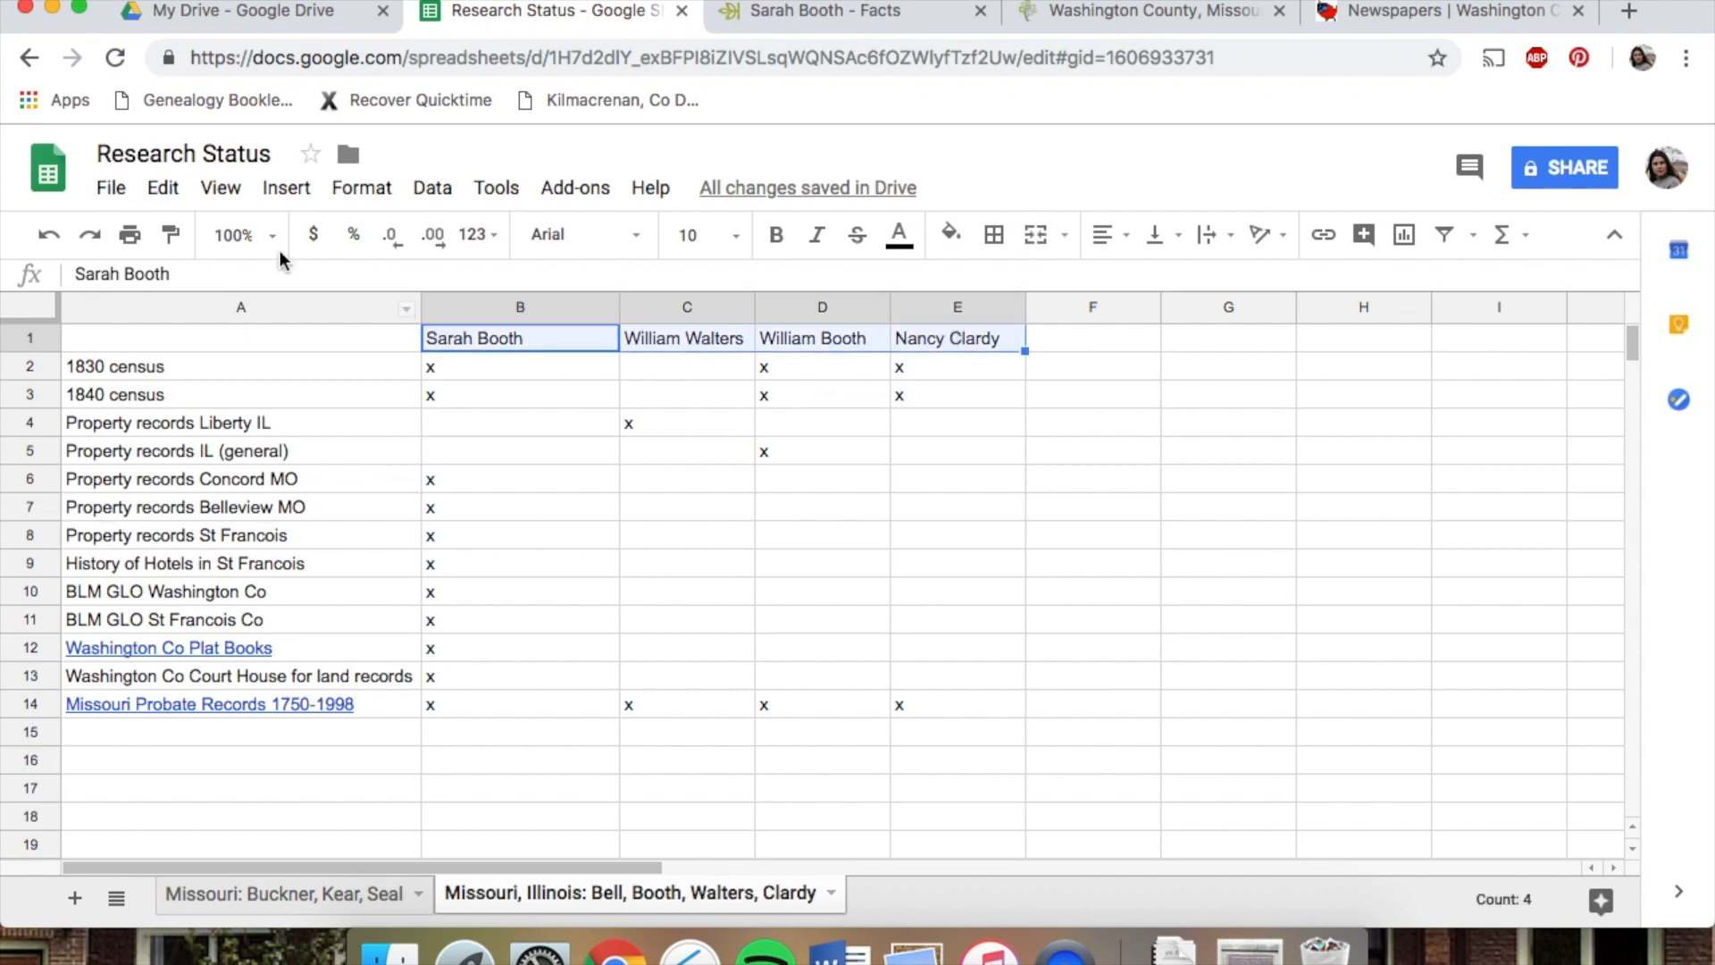
{"action": "left_click", "coordinate": [779, 239]}
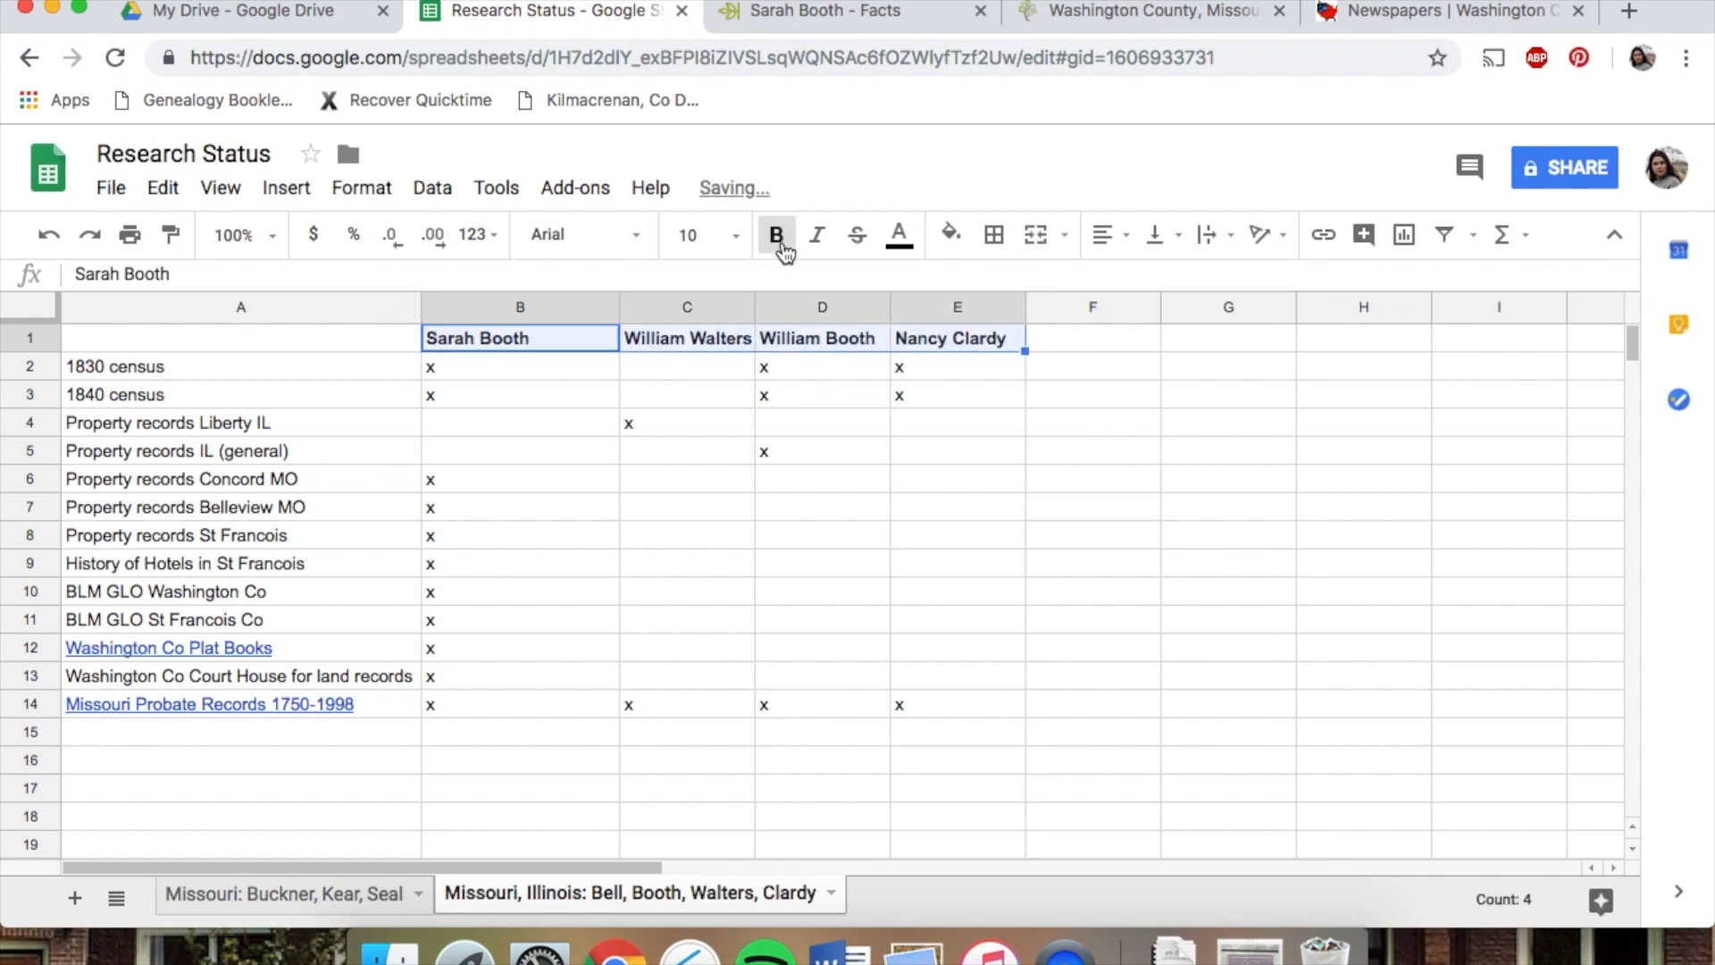
{"action": "left_click", "coordinate": [791, 505]}
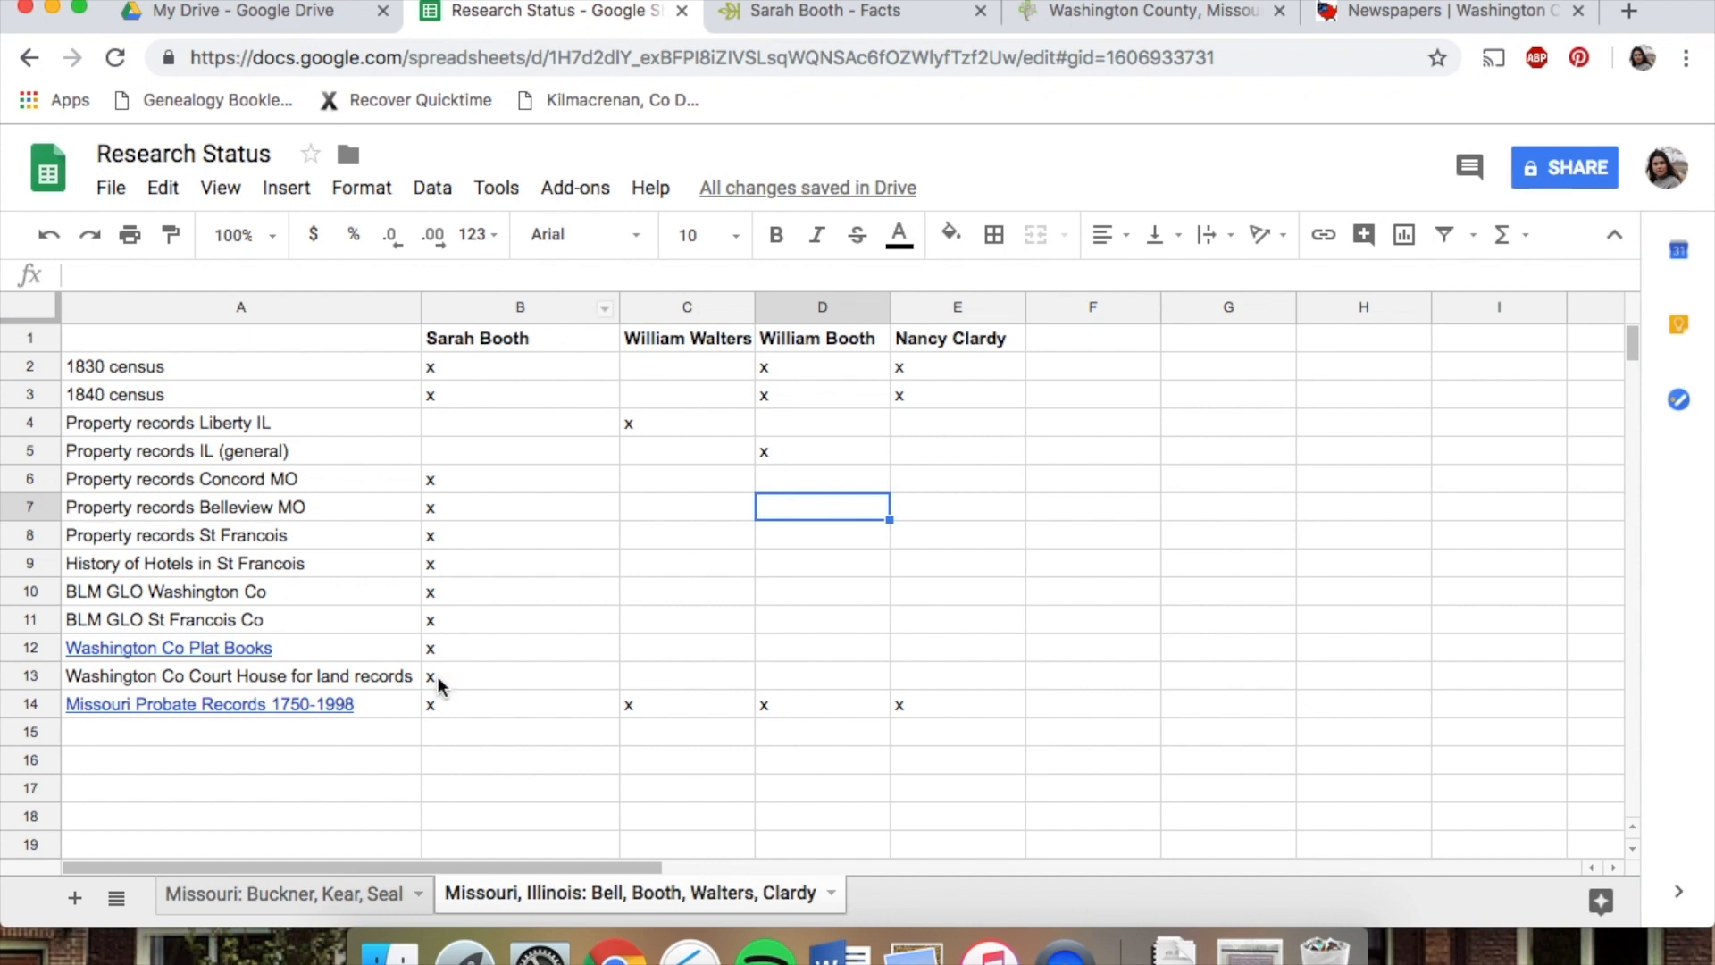
Compare the header formatting and the Missouri Probate Records link on the Missouri: Buckner, Kear, Seal sheet
{"action": "left_click", "coordinate": [334, 893]}
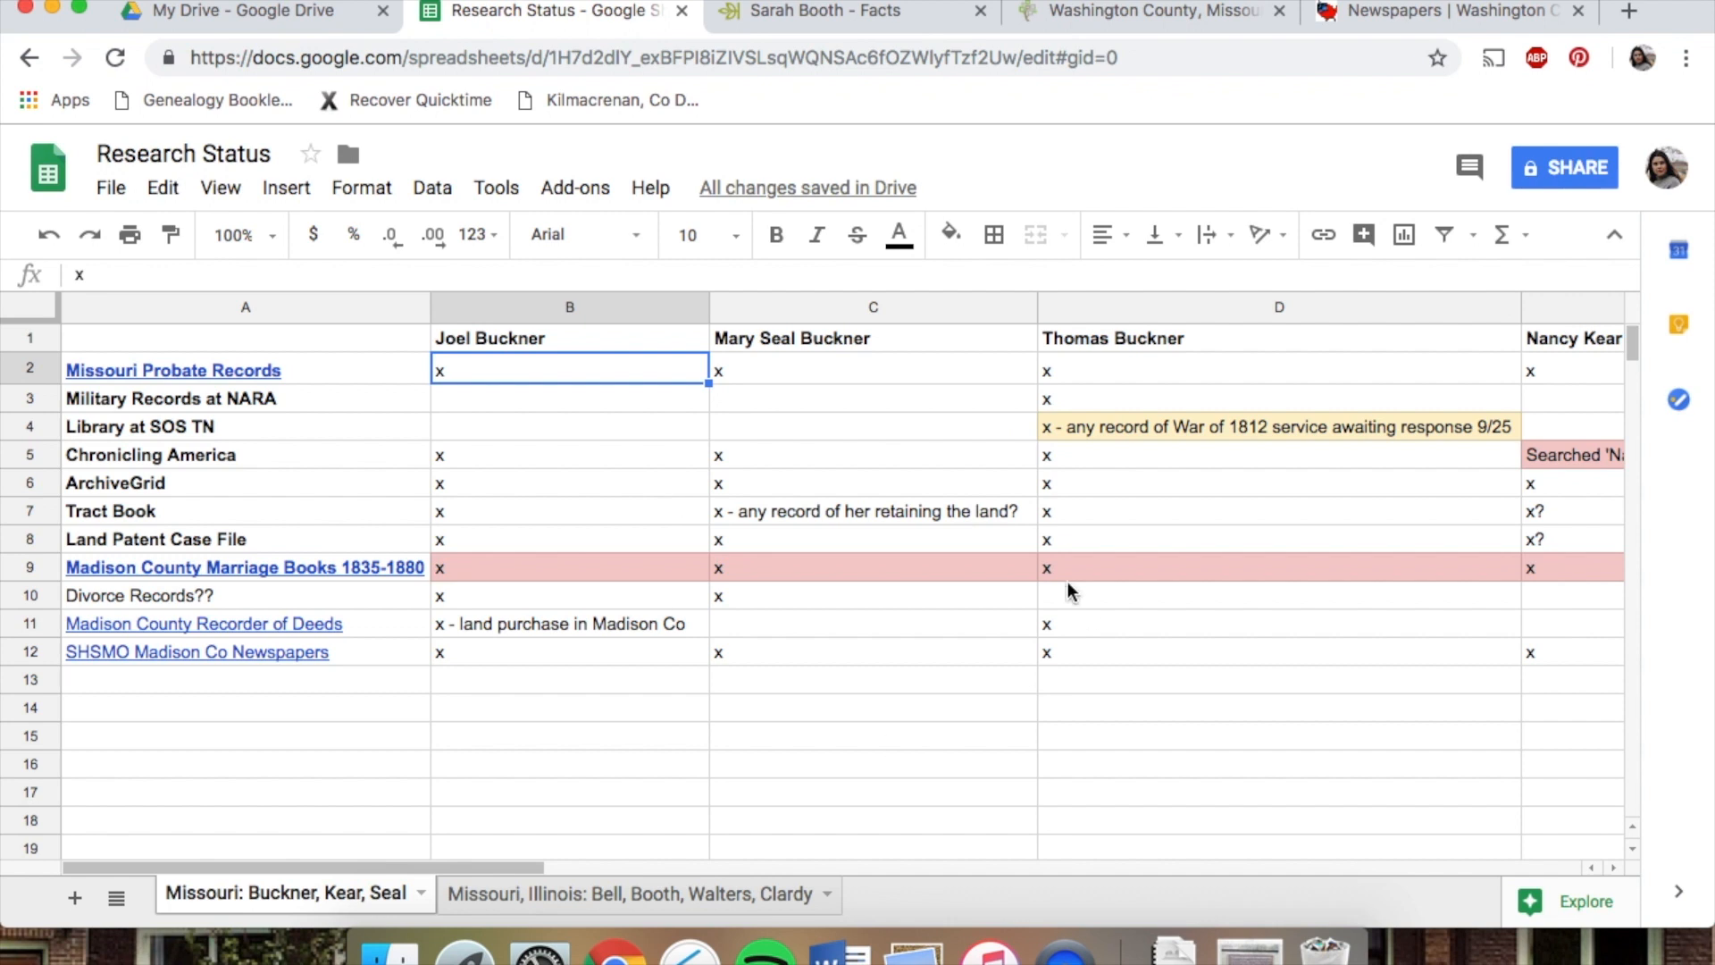
{"action": "left_click", "coordinate": [875, 338]}
{"action": "left_click", "coordinate": [1204, 336]}
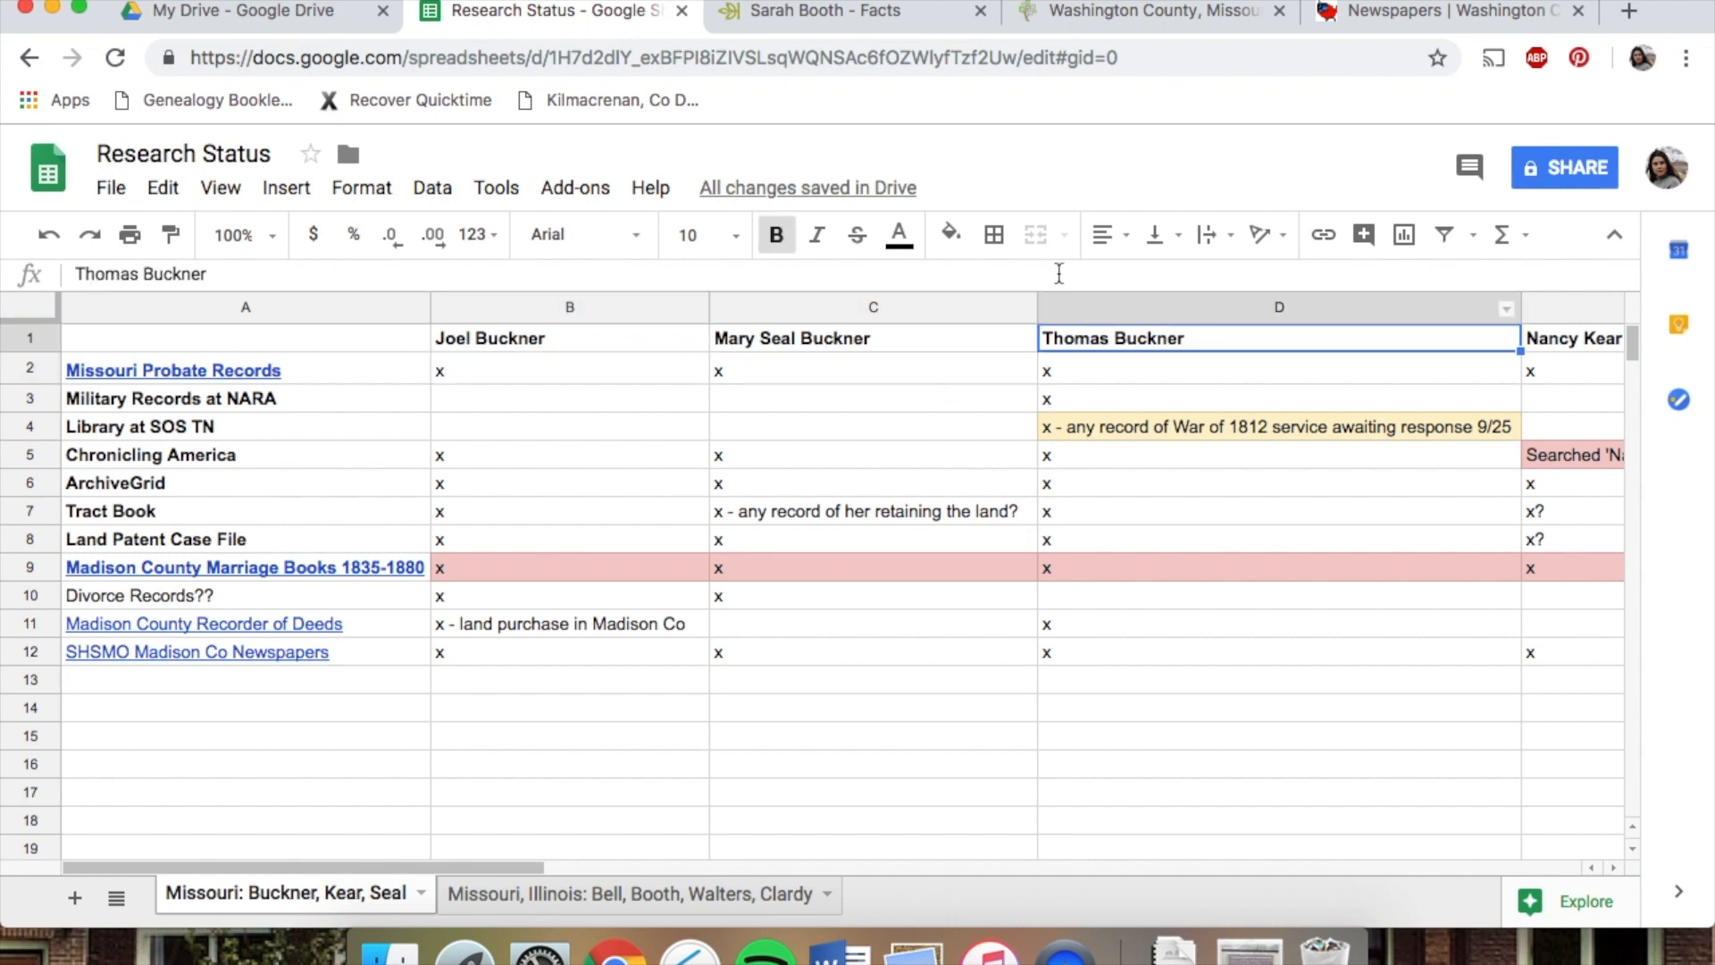
{"action": "left_click", "coordinate": [393, 369]}
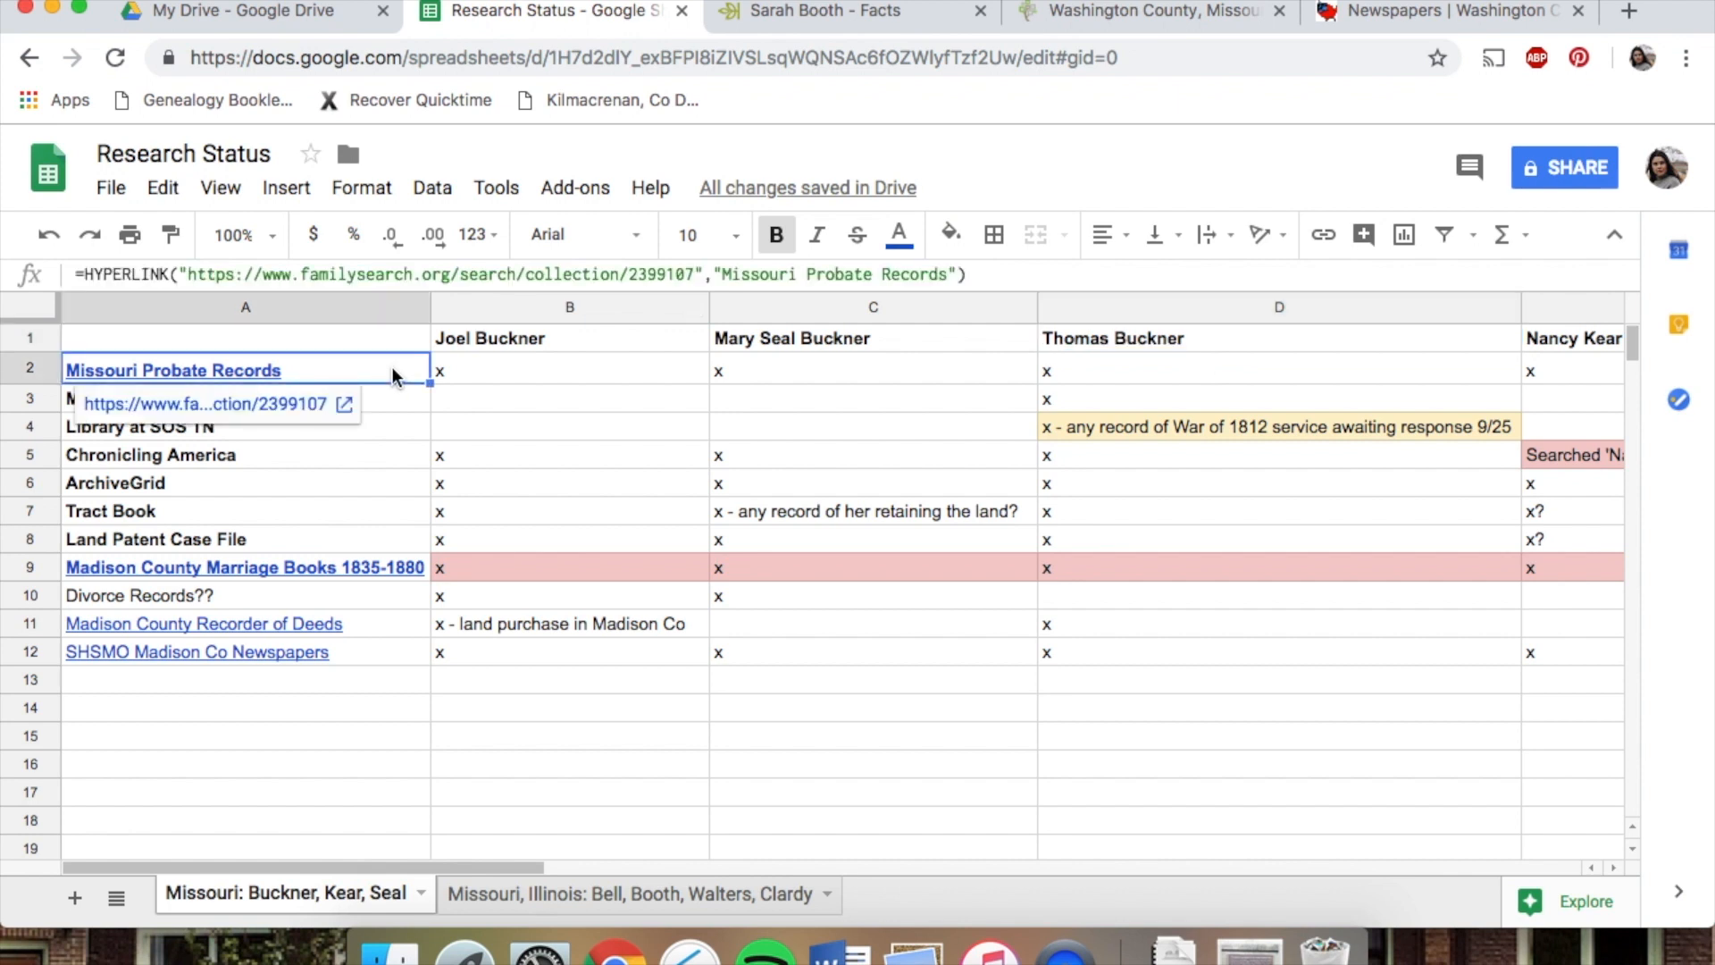